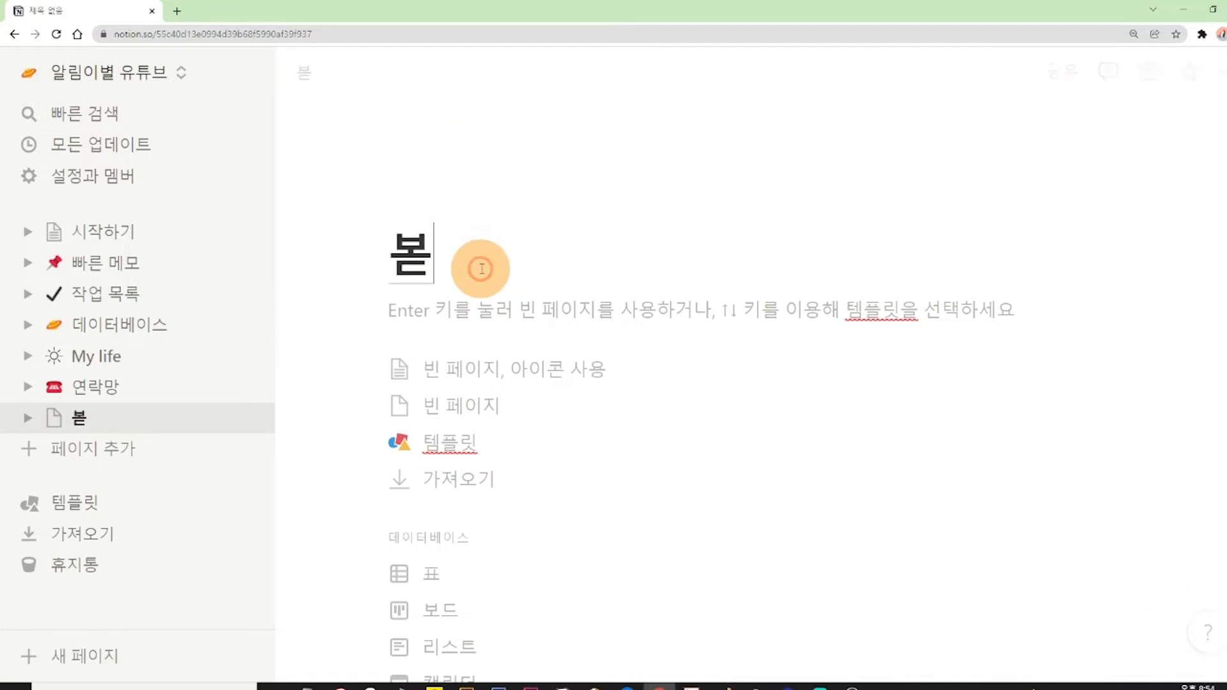
Title the new page 보드데이터베이스 and start its body.
{"action": "type", "text": "데이터베이스"}
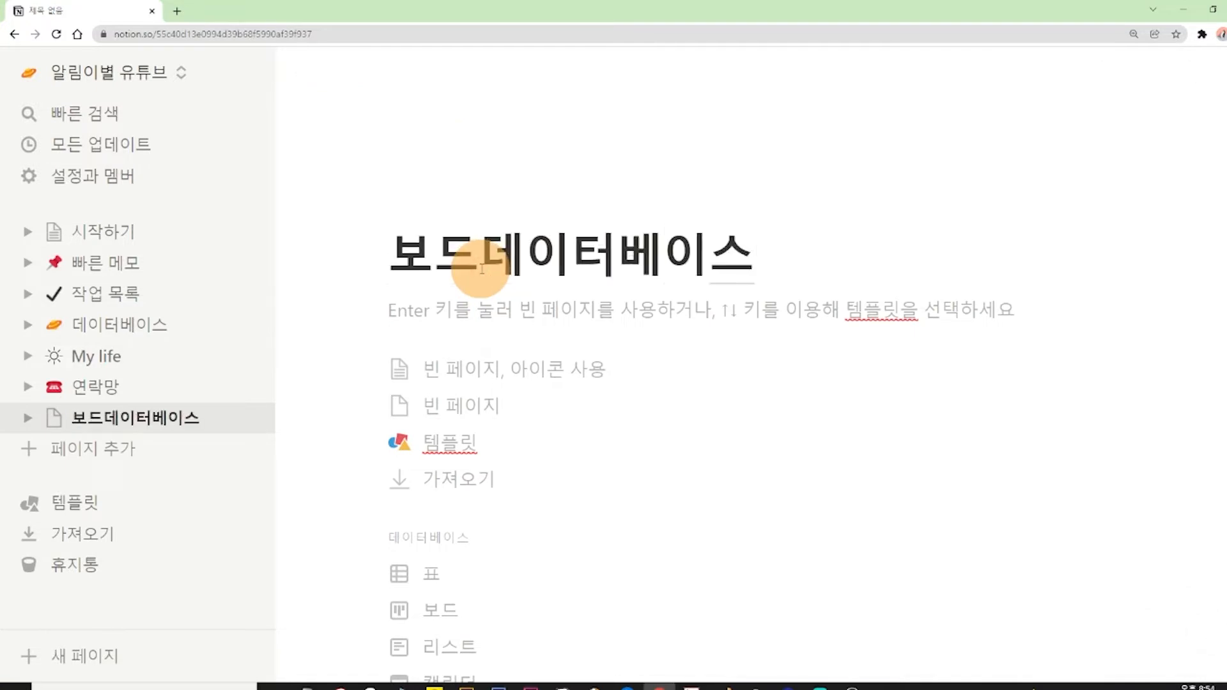
{"action": "key", "text": "Return"}
{"action": "type", "text": "/"}
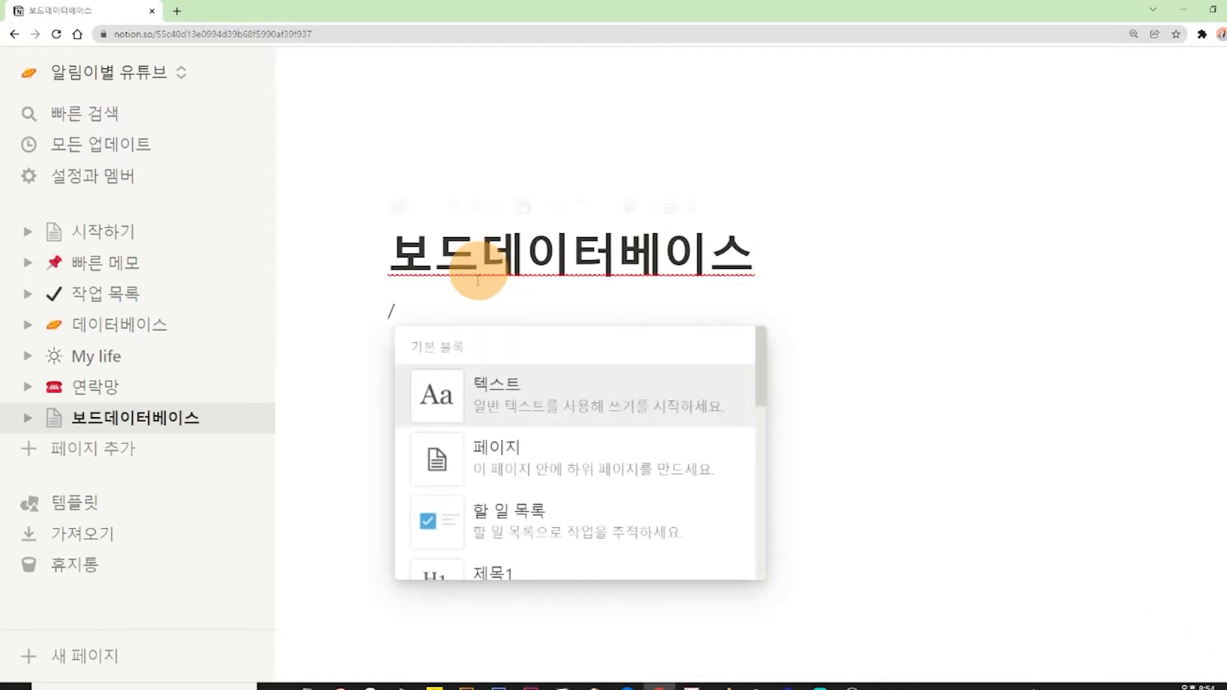
{"action": "scroll", "coordinate": [619, 455], "scroll_direction": "down", "scroll_amount": 15}
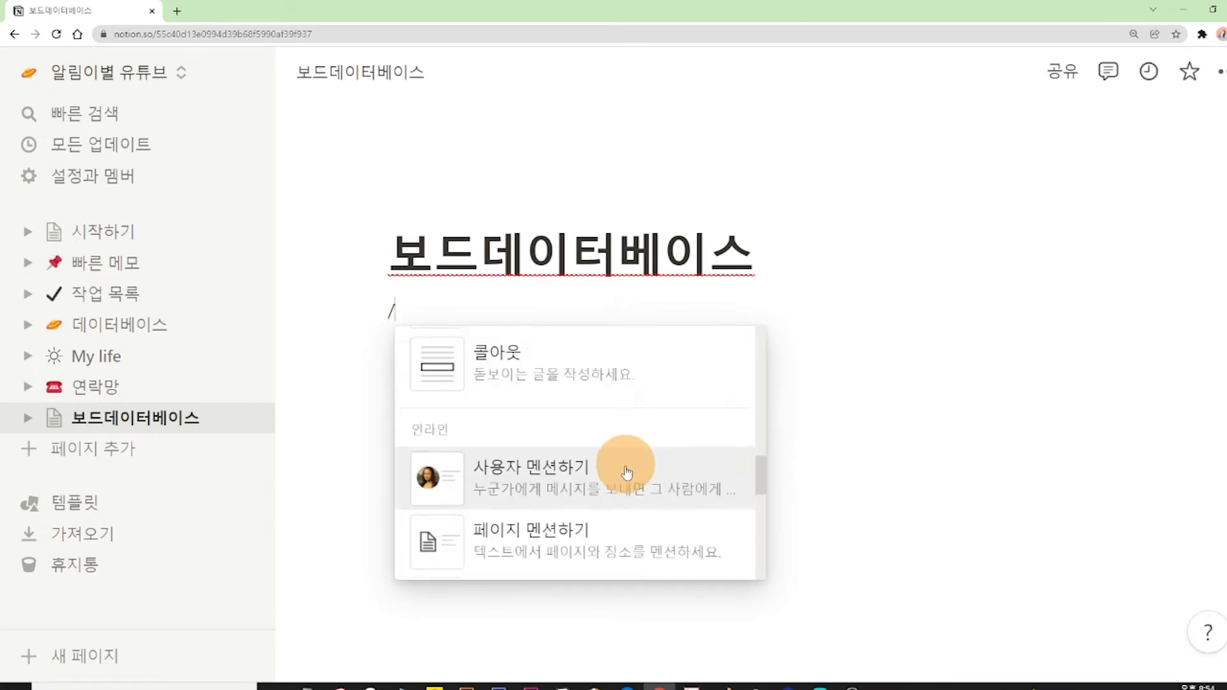
{"action": "scroll", "coordinate": [618, 492], "scroll_direction": "down", "scroll_amount": 5}
{"action": "scroll", "coordinate": [543, 447], "scroll_direction": "up", "scroll_amount": 3}
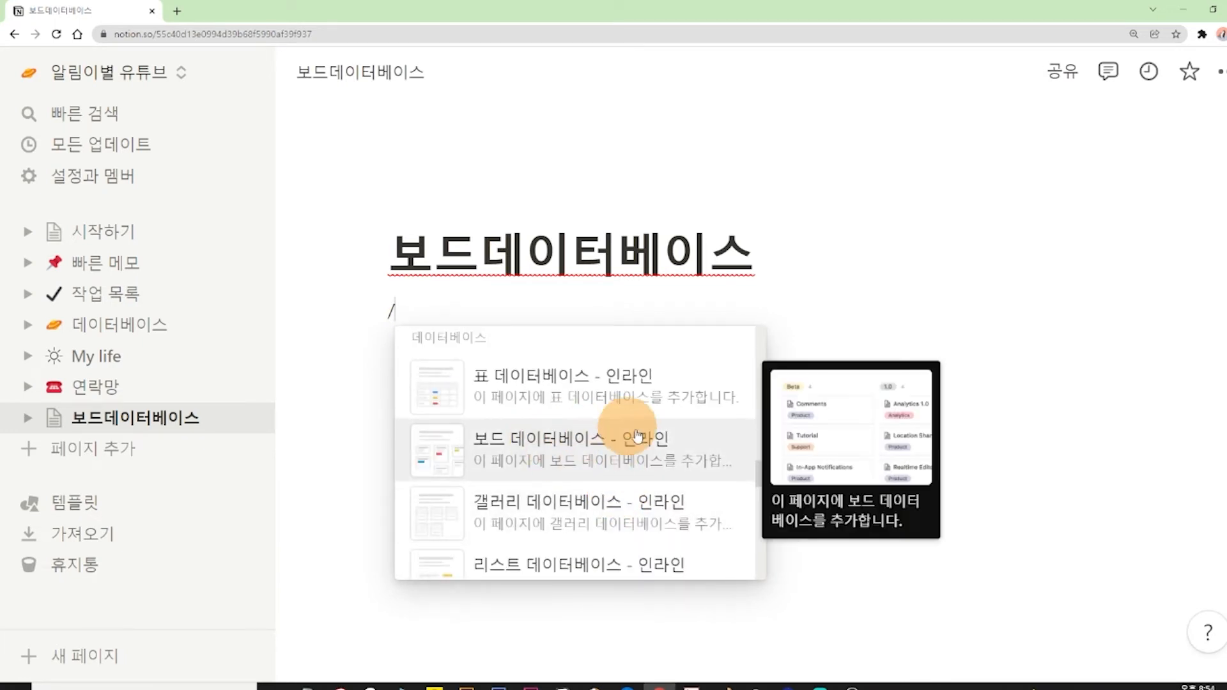
{"action": "left_click", "coordinate": [455, 308]}
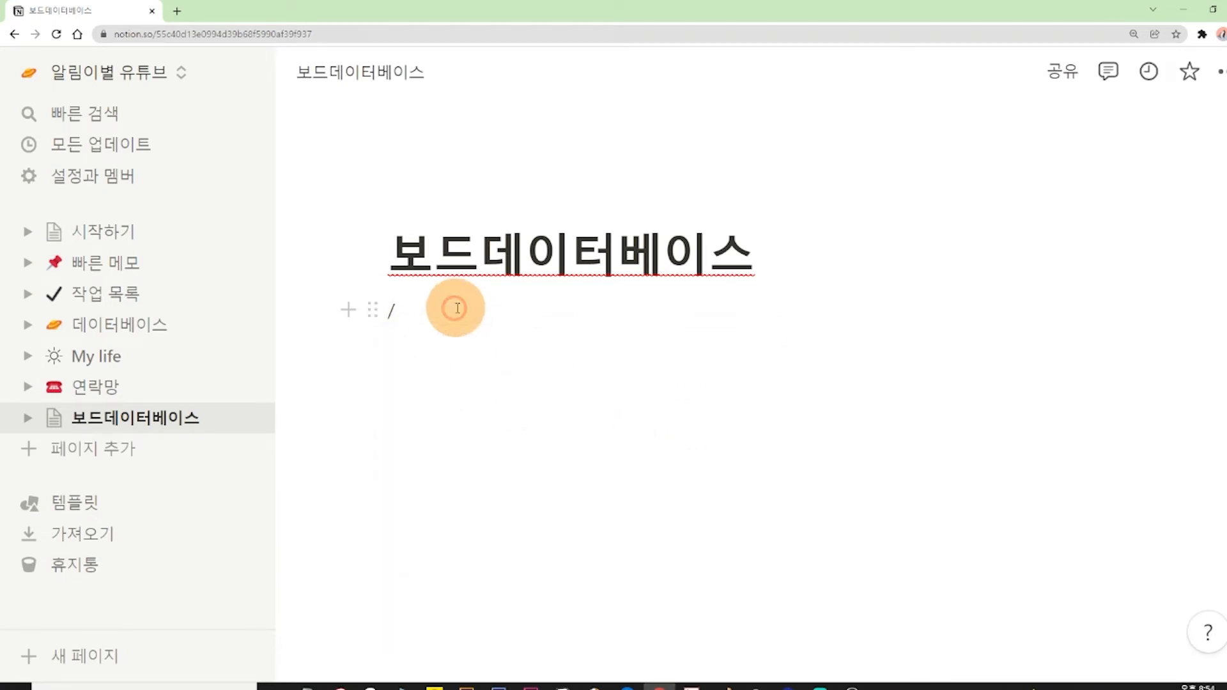
{"action": "key", "text": "BackSpace"}
Insert an inline board database (보드 데이터베이스 - 인라인) under the page title and name it 해야 할 일.
{"action": "type", "text": "/"}
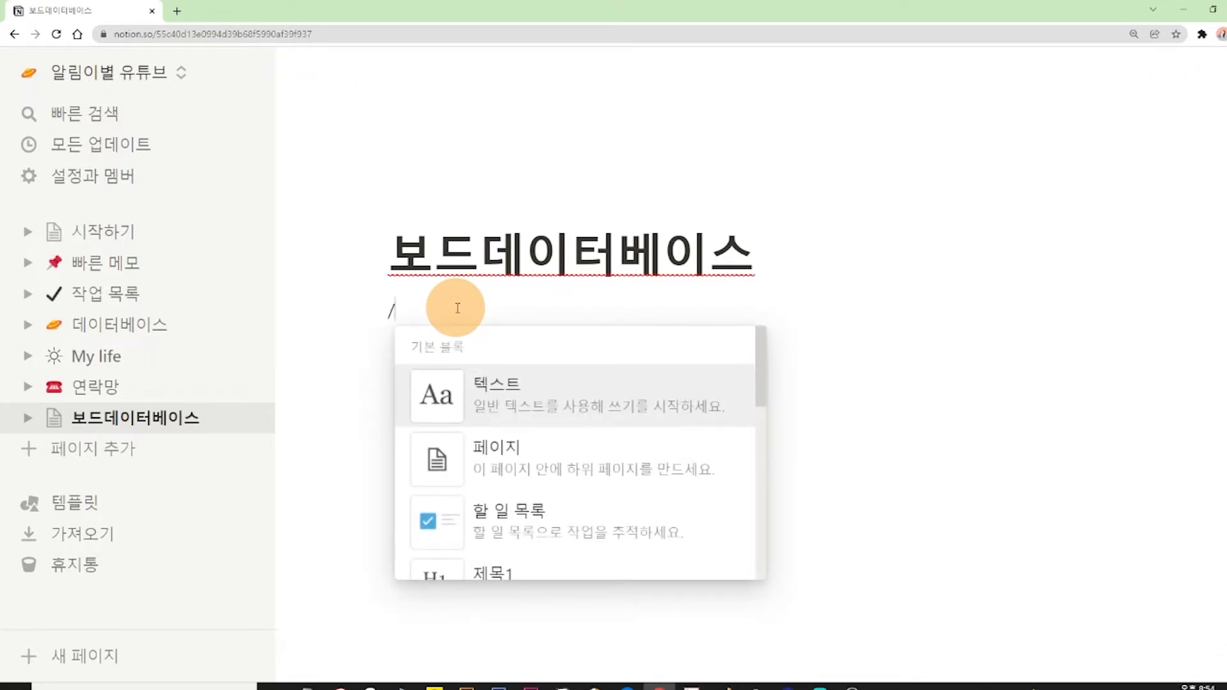
{"action": "type", "text": "보드"}
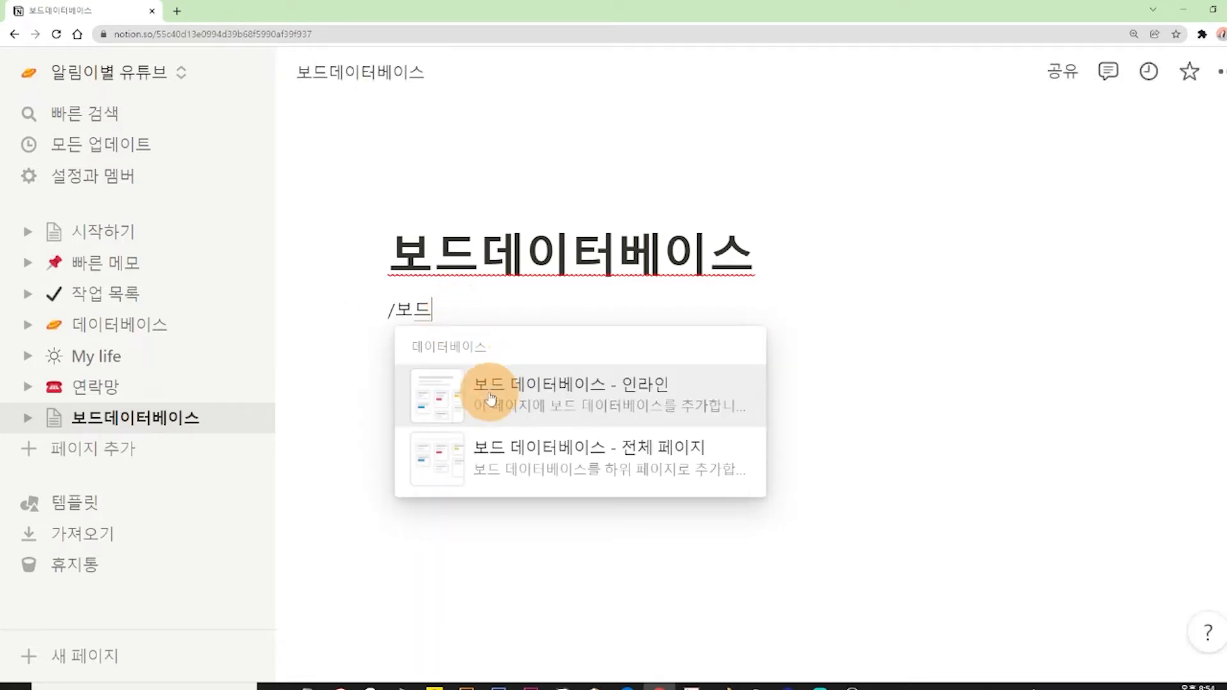
{"action": "mouse_move", "coordinate": [593, 404]}
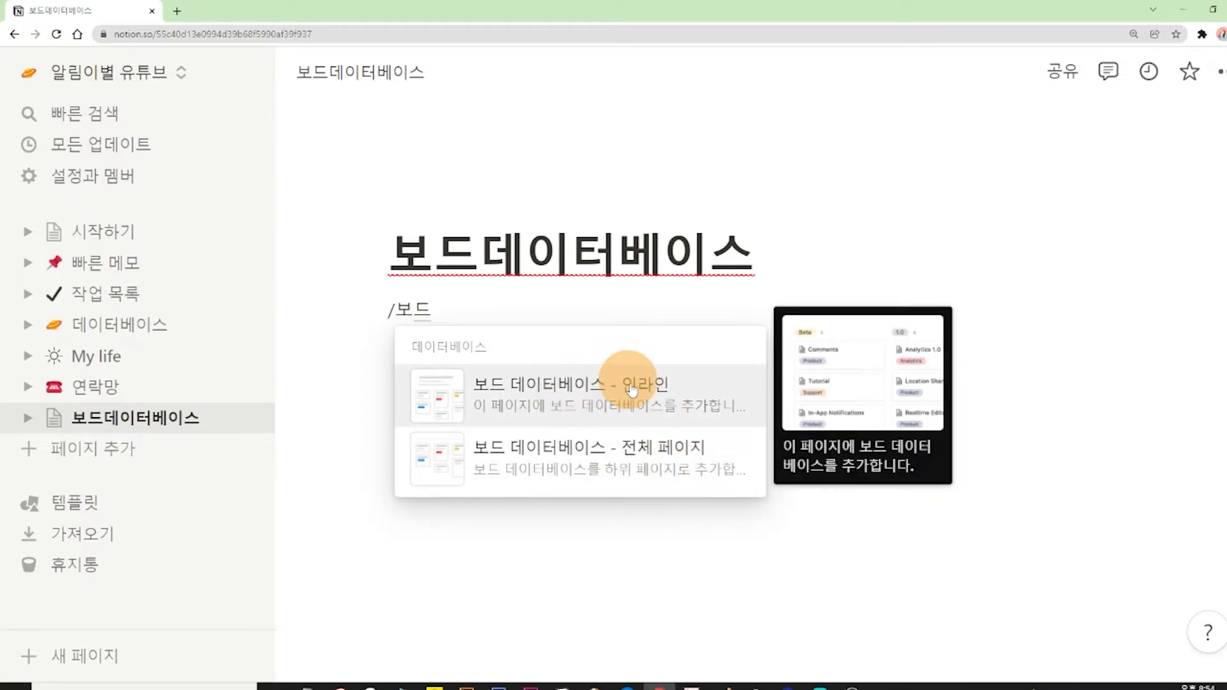
{"action": "left_click", "coordinate": [597, 407]}
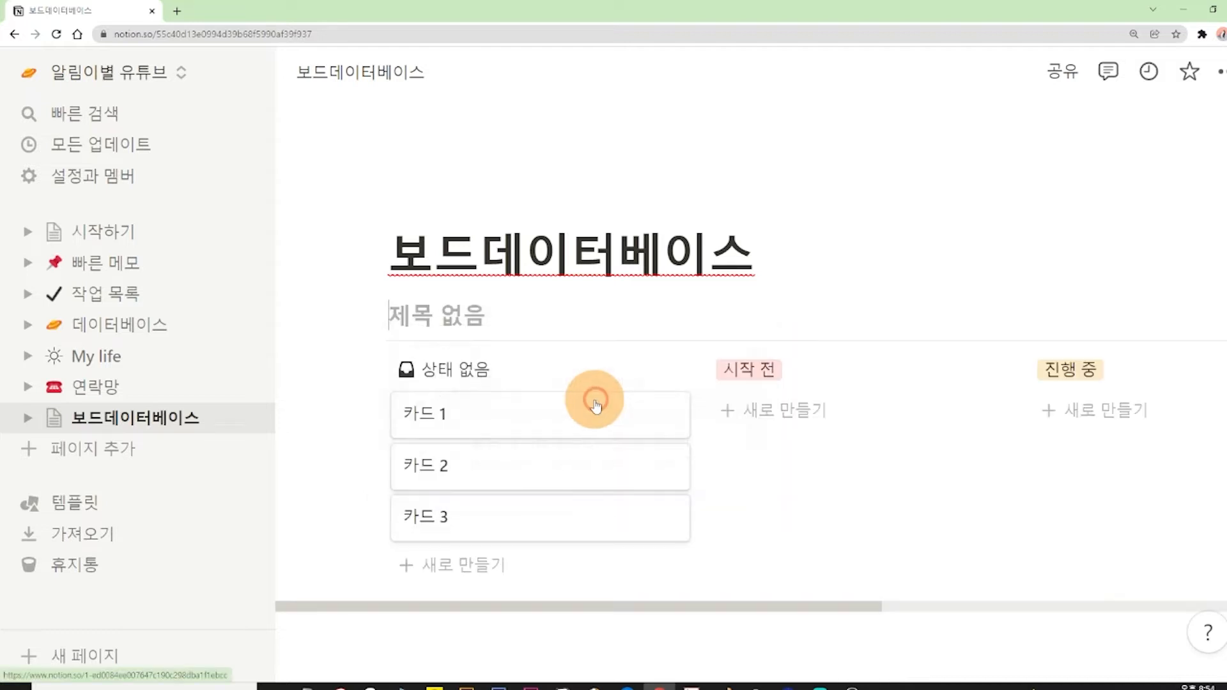
{"action": "left_click", "coordinate": [430, 315]}
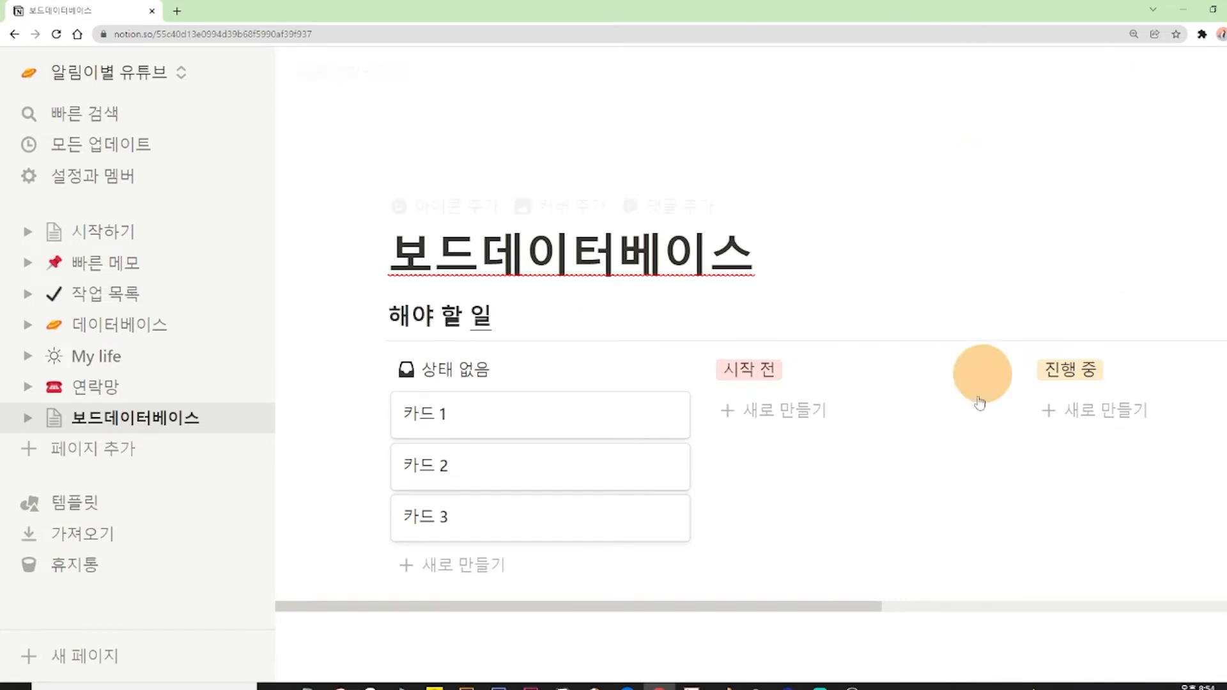
Add two cards named 청소 and 카드 찾기 to the 시작 전 column of the board.
{"action": "left_click_drag", "start_coordinate": [864, 606], "coordinate": [907, 605]}
{"action": "key", "text": "ctrl+minus"}
{"action": "key", "text": "ctrl+minus"}
{"action": "key", "text": "ctrl+minus"}
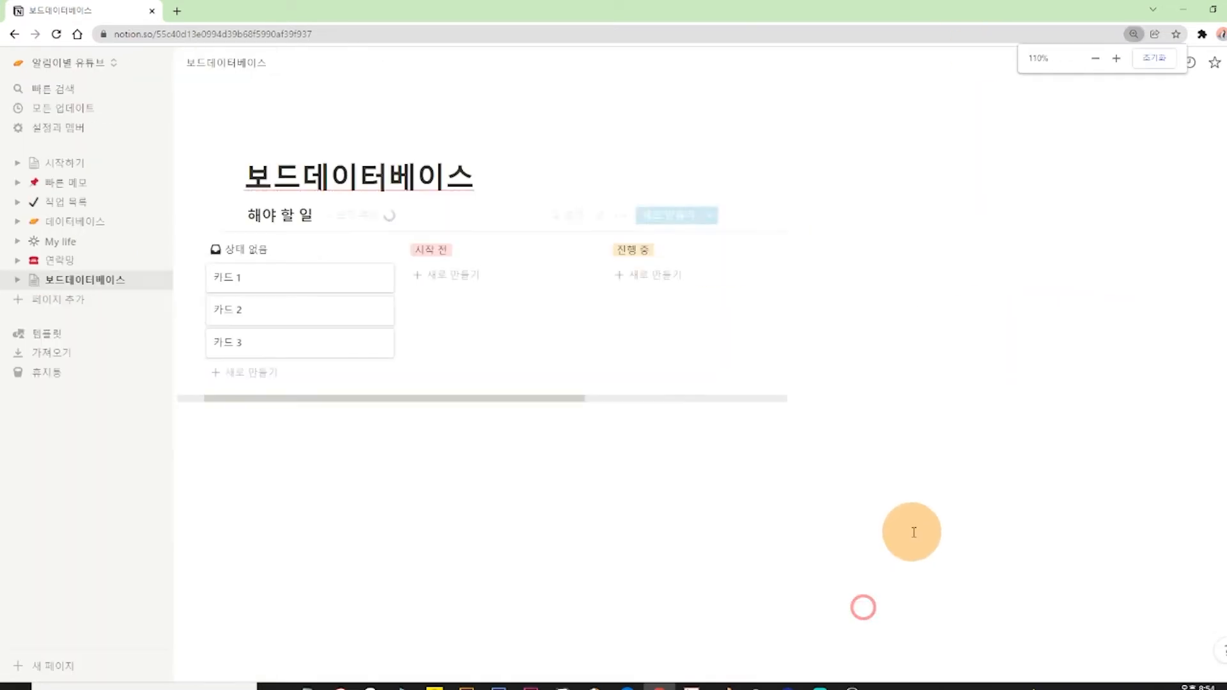
{"action": "left_click_drag", "start_coordinate": [964, 396], "coordinate": [1029, 396]}
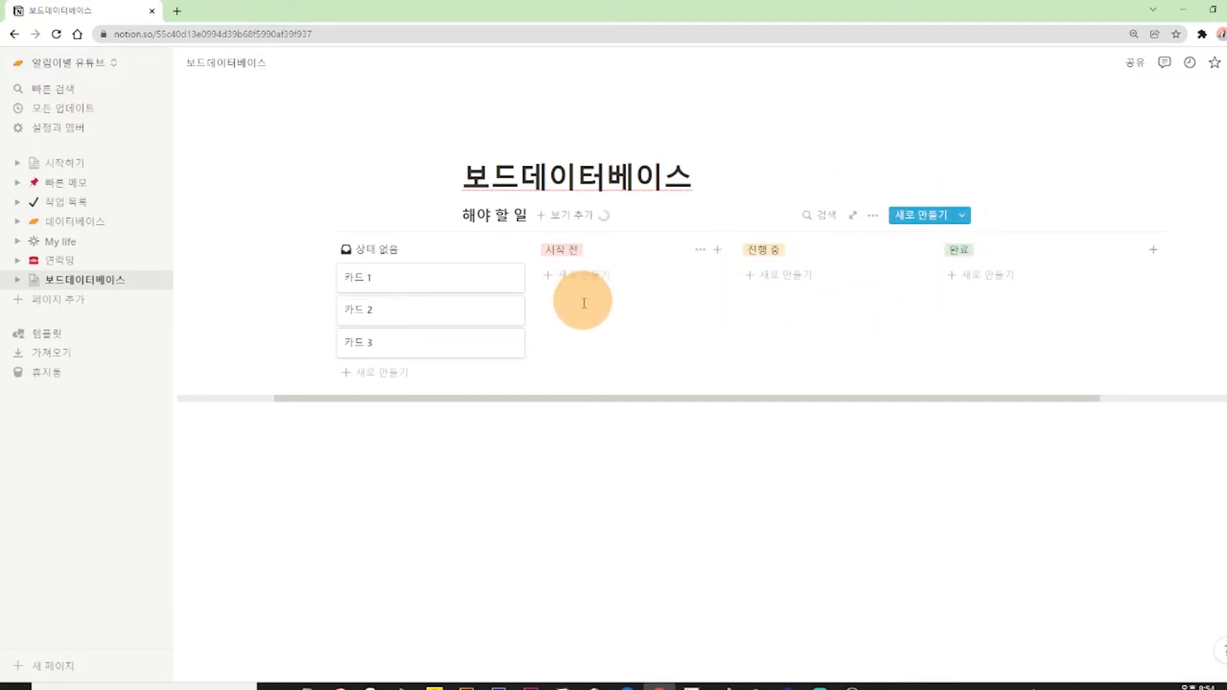
{"action": "left_click_drag", "start_coordinate": [649, 398], "coordinate": [685, 399]}
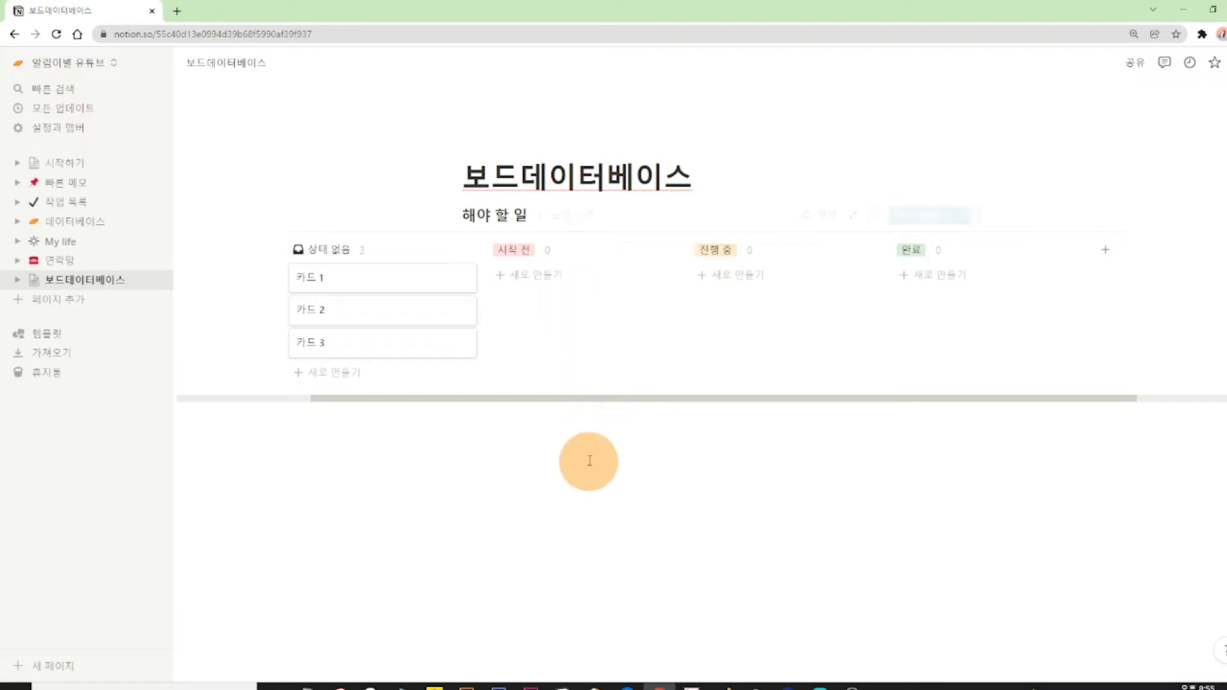
{"action": "left_click", "coordinate": [547, 278]}
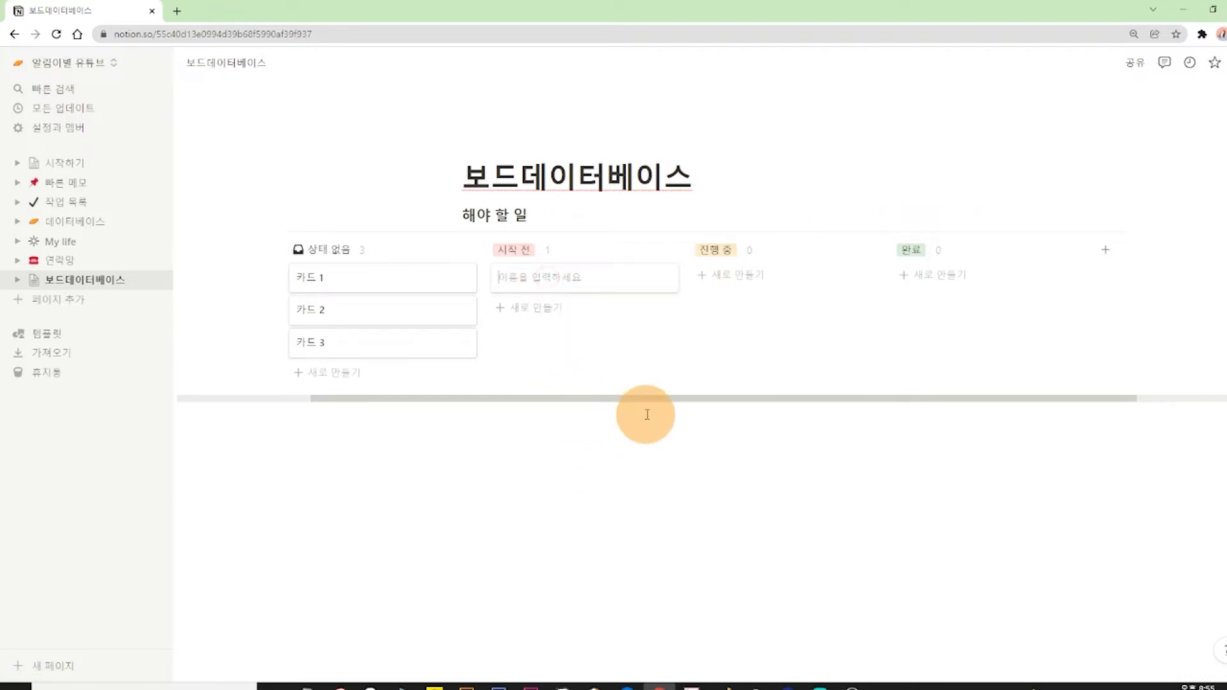
{"action": "type", "text": "청소"}
{"action": "left_click", "coordinate": [591, 308]}
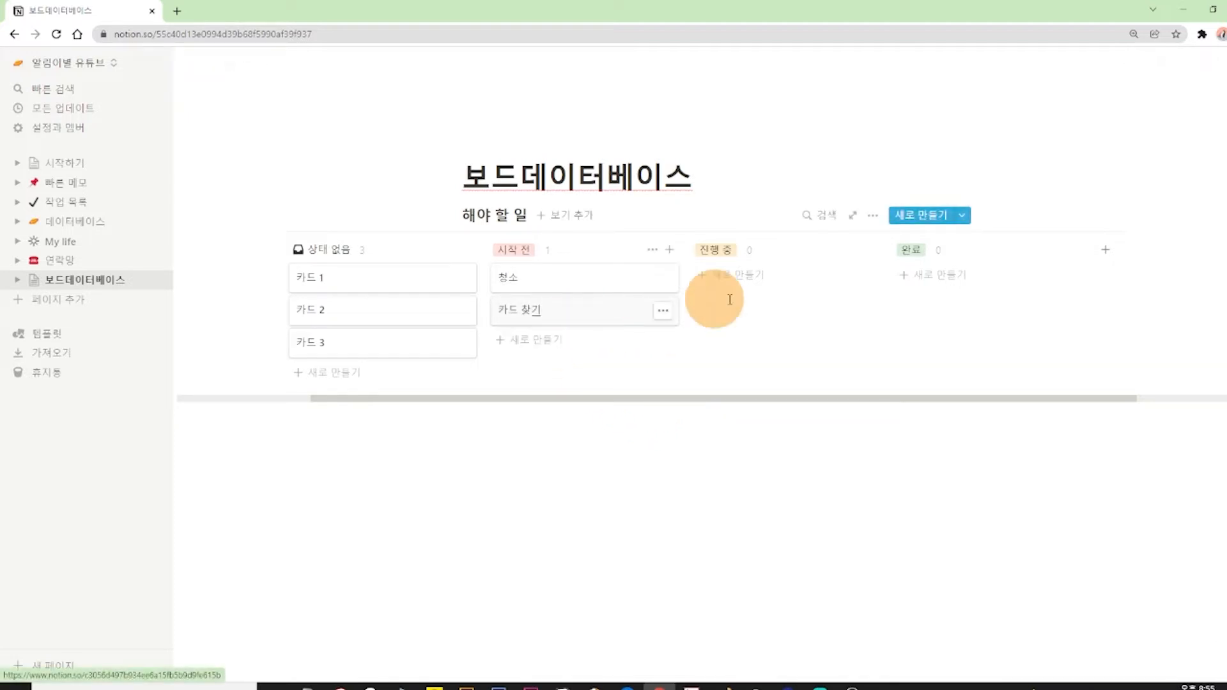
Add three cards named A보고서 초안, B회사 미팅 준비 and 블로그 준비 to the 진행 중 column.
{"action": "left_click", "coordinate": [735, 274]}
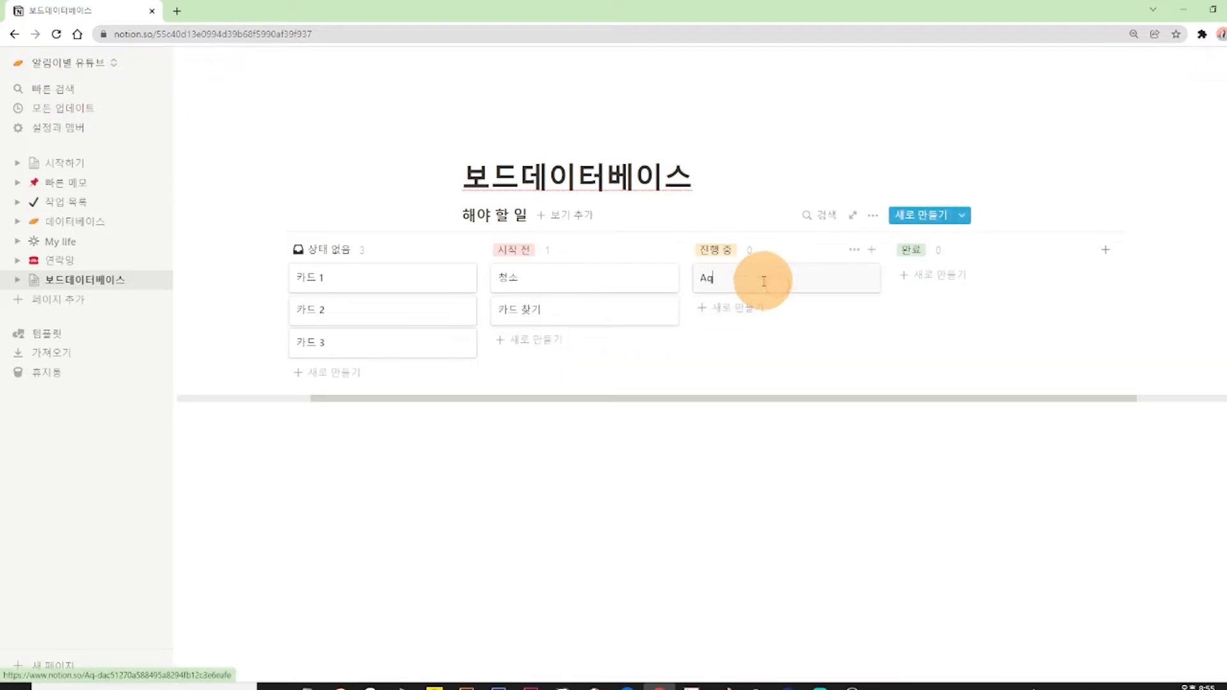
{"action": "type", "text": "A보고서 초안"}
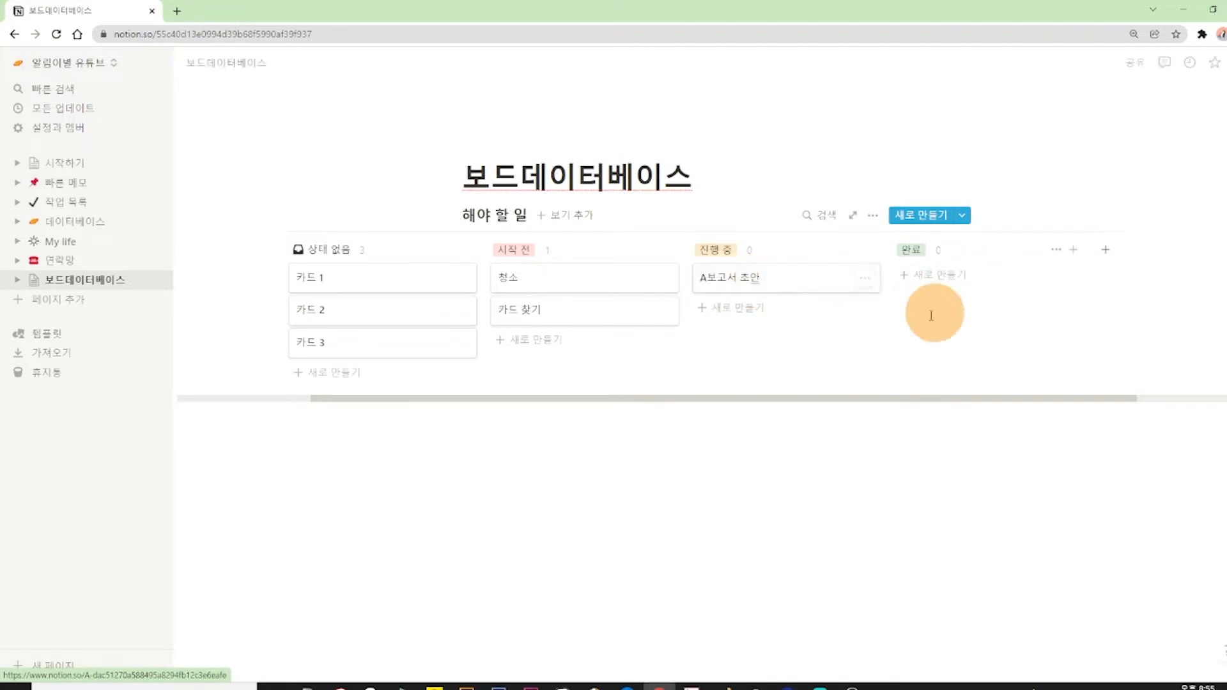
{"action": "left_click", "coordinate": [794, 308]}
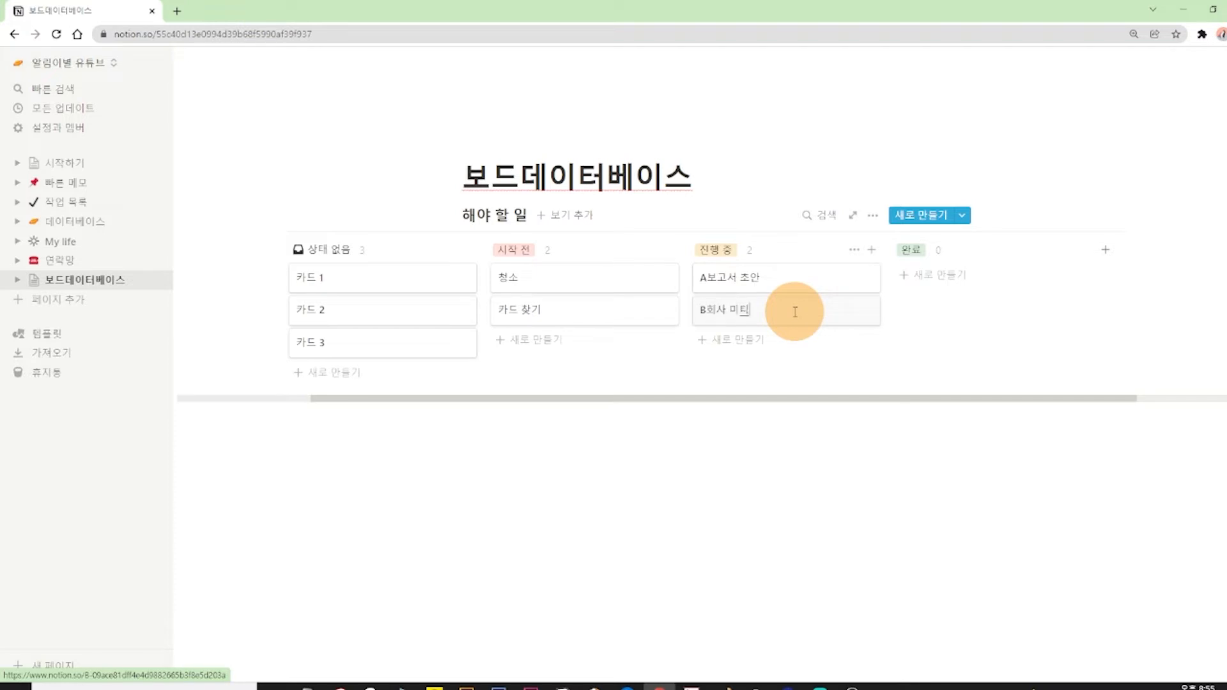
{"action": "type", "text": "B회사 미팅 준비"}
{"action": "left_click", "coordinate": [793, 348]}
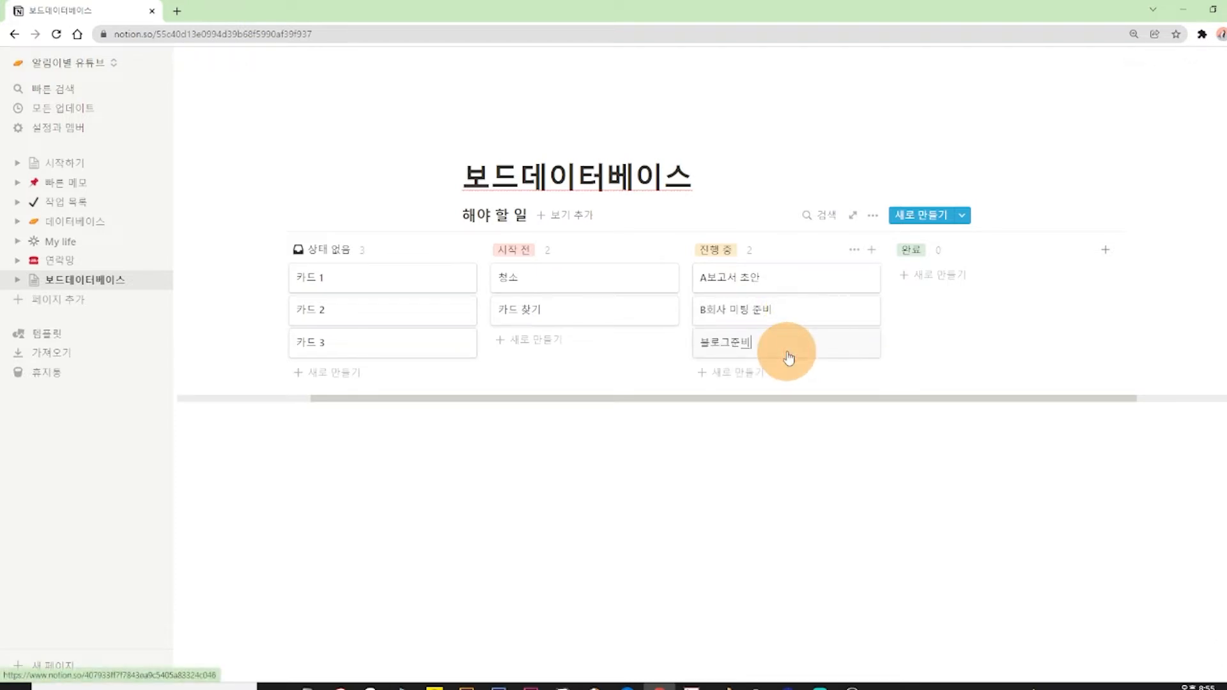
{"action": "left_click", "coordinate": [780, 436]}
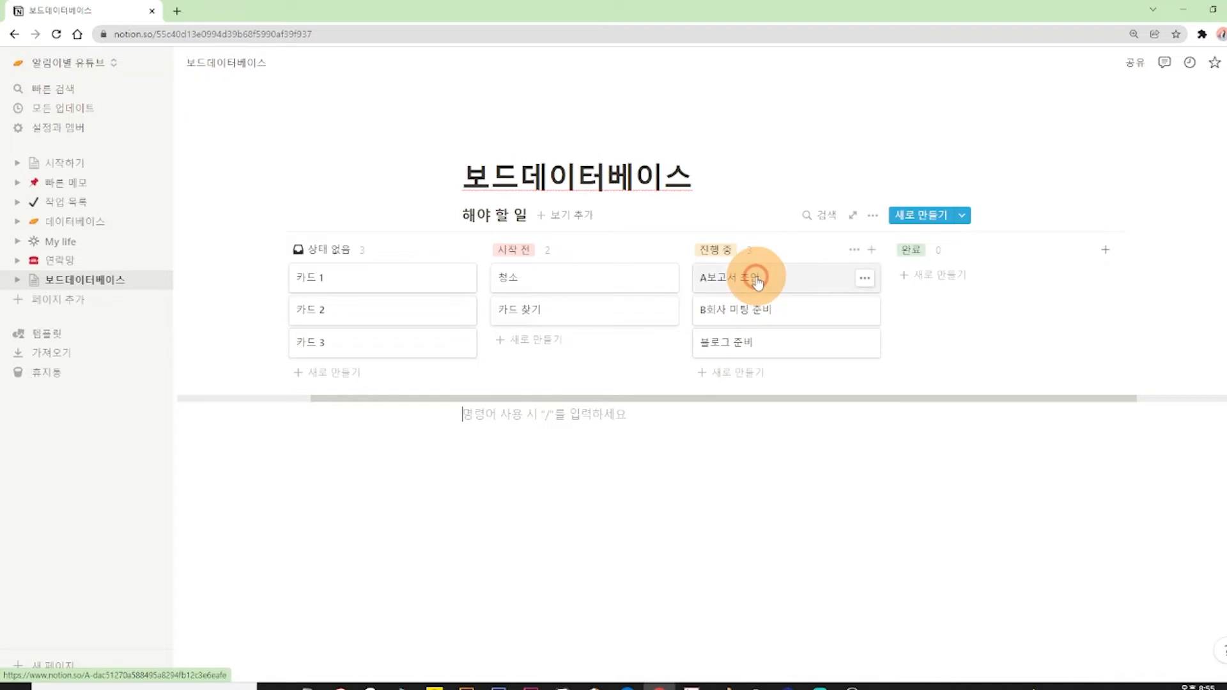
Move the A보고서 초안 and 블로그 준비 cards from the 진행 중 column to the 완료 column.
{"action": "left_click_drag", "start_coordinate": [761, 280], "coordinate": [946, 281]}
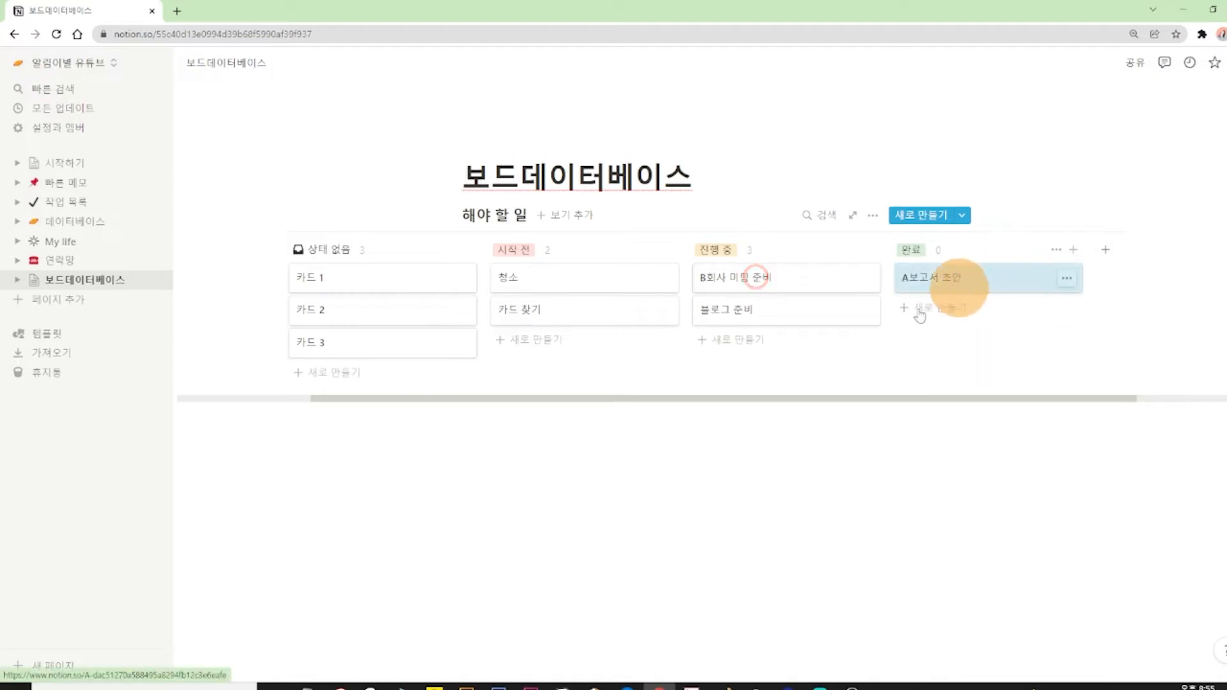
{"action": "left_click_drag", "start_coordinate": [745, 317], "coordinate": [972, 320]}
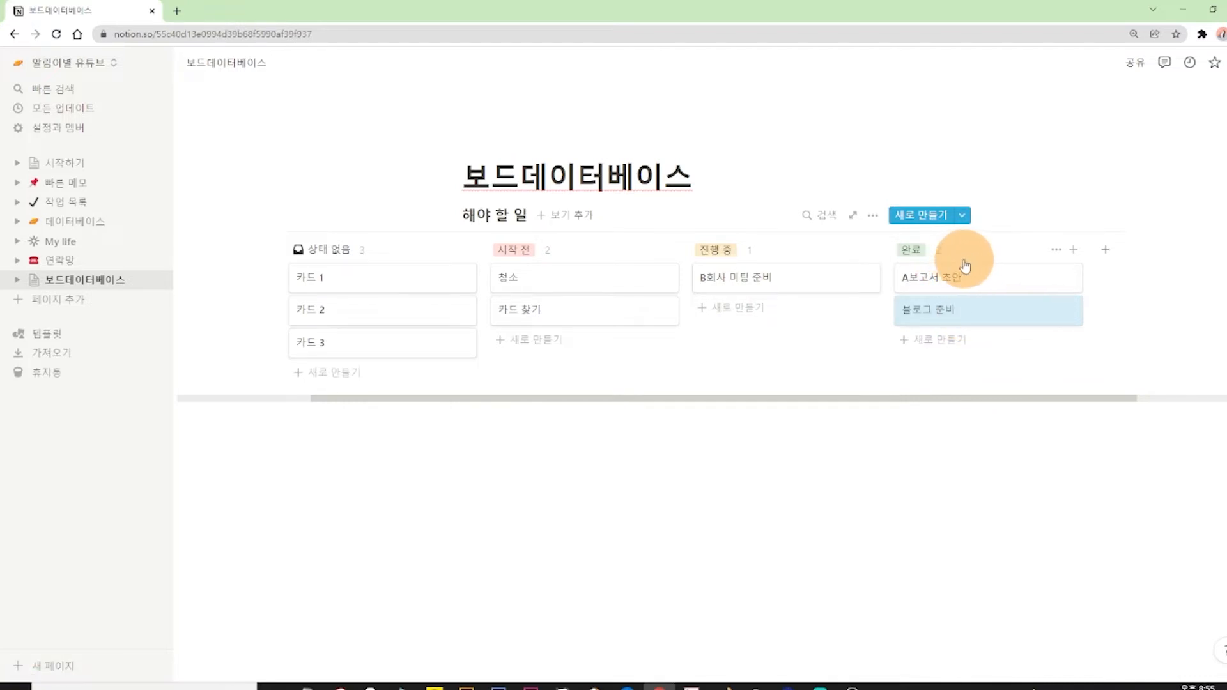
{"action": "left_click", "coordinate": [958, 489]}
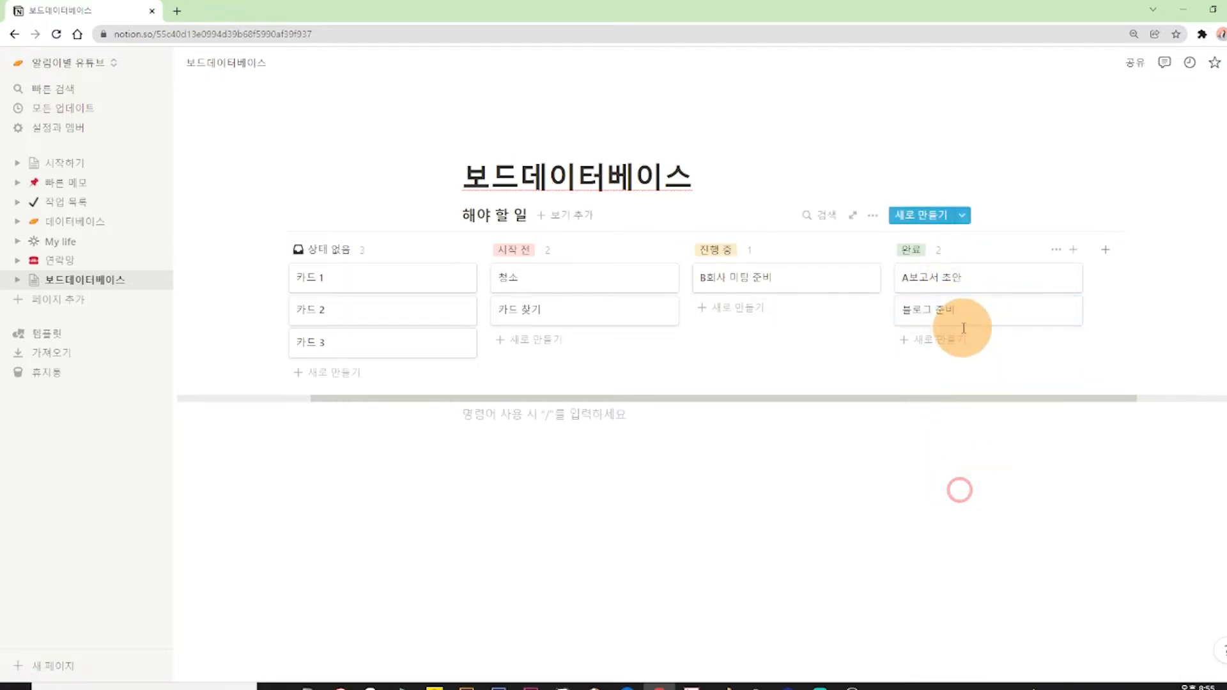
Reorder the 완료 column so that 블로그 준비 sits above A보고서 초안.
{"action": "left_click", "coordinate": [1026, 402]}
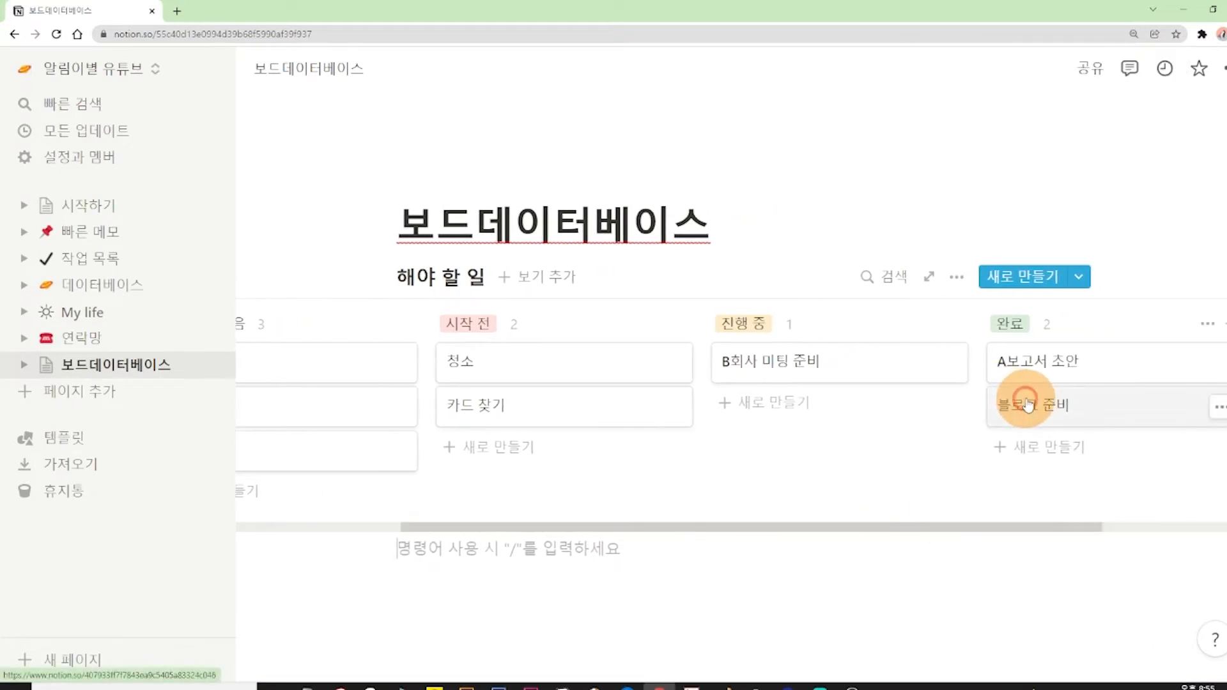
{"action": "left_click_drag", "start_coordinate": [1026, 396], "coordinate": [1027, 344]}
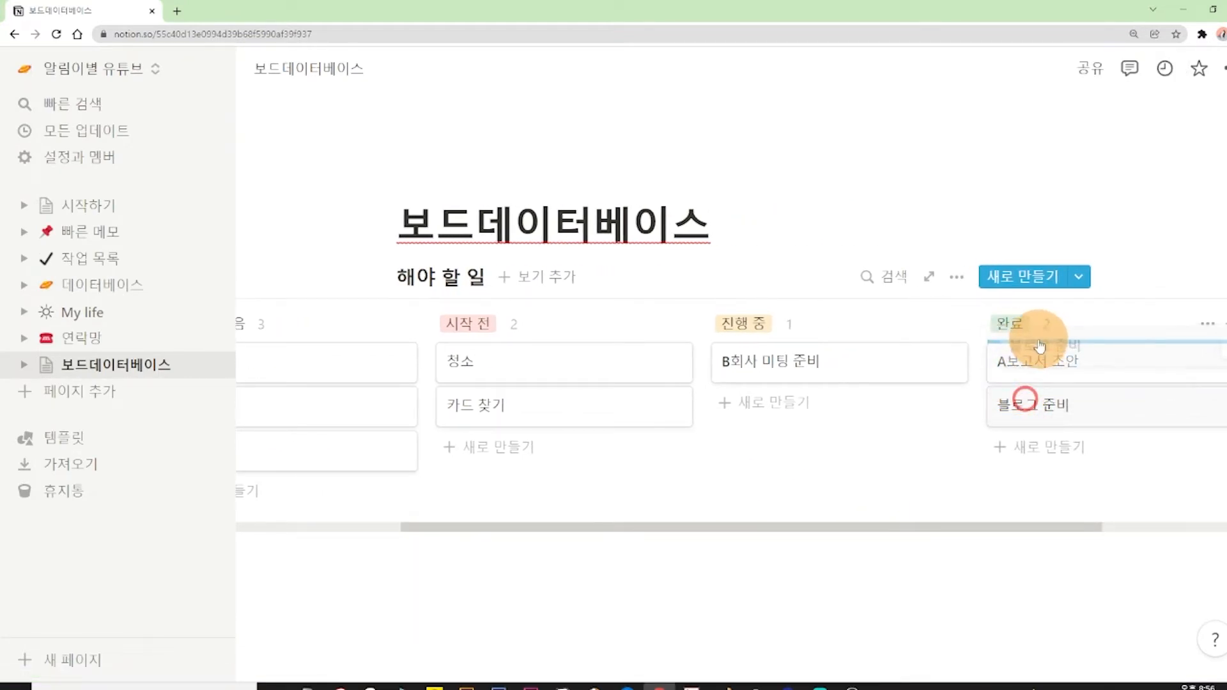
{"action": "left_click_drag", "start_coordinate": [1041, 346], "coordinate": [1040, 342]}
{"action": "left_click", "coordinate": [1064, 584]}
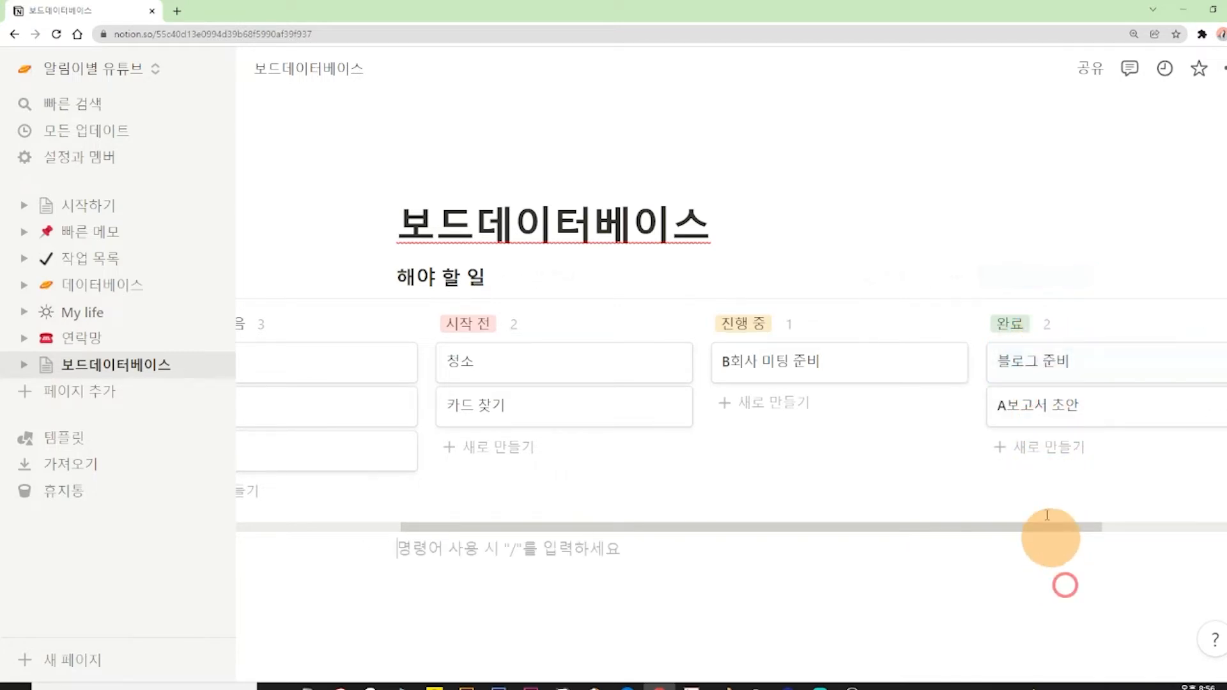
Rearrange the cards: B회사 미팅 준비 and 블로그 준비 into 시작 전, 카드 찾기 and A보고서 초안 into 진행 중, 청소 into 완료.
{"action": "left_click_drag", "start_coordinate": [854, 358], "coordinate": [812, 361]}
{"action": "left_click_drag", "start_coordinate": [1153, 397], "coordinate": [856, 408]}
{"action": "left_click_drag", "start_coordinate": [1112, 376], "coordinate": [608, 425]}
{"action": "left_click_drag", "start_coordinate": [597, 356], "coordinate": [1117, 382]}
{"action": "left_click", "coordinate": [914, 555]}
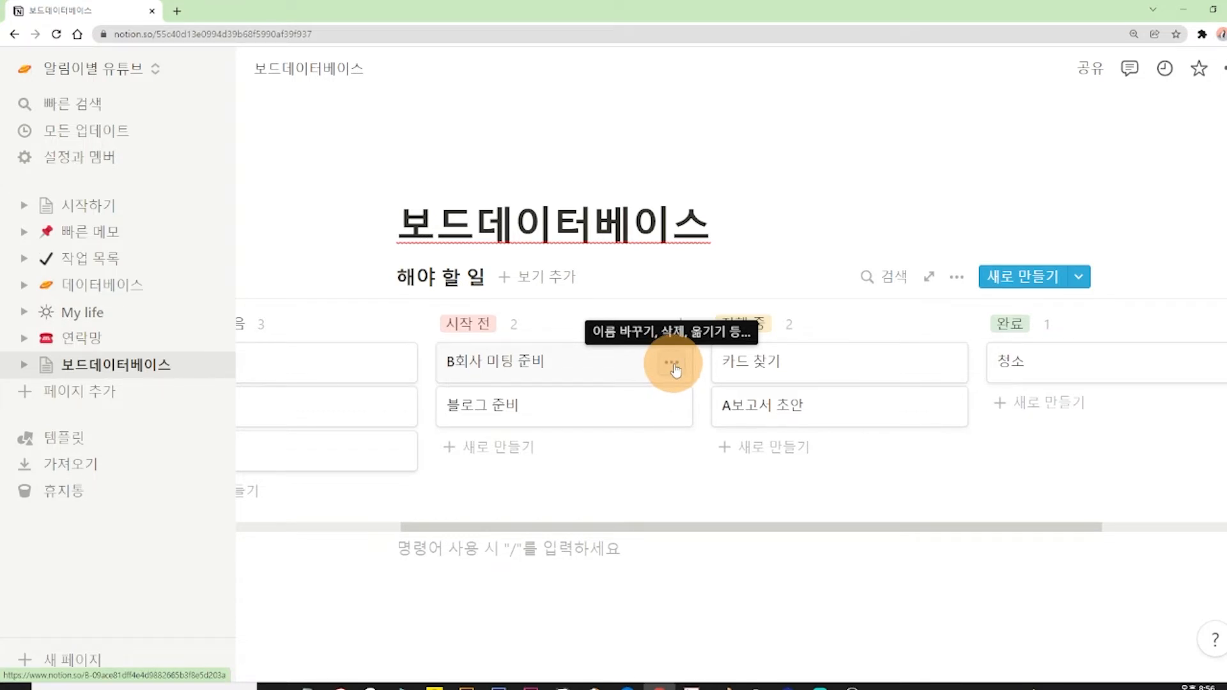
Rename the B회사 미팅 준비 card in the 시작 전 column to C회사 미팅 준비.
{"action": "left_click", "coordinate": [672, 364]}
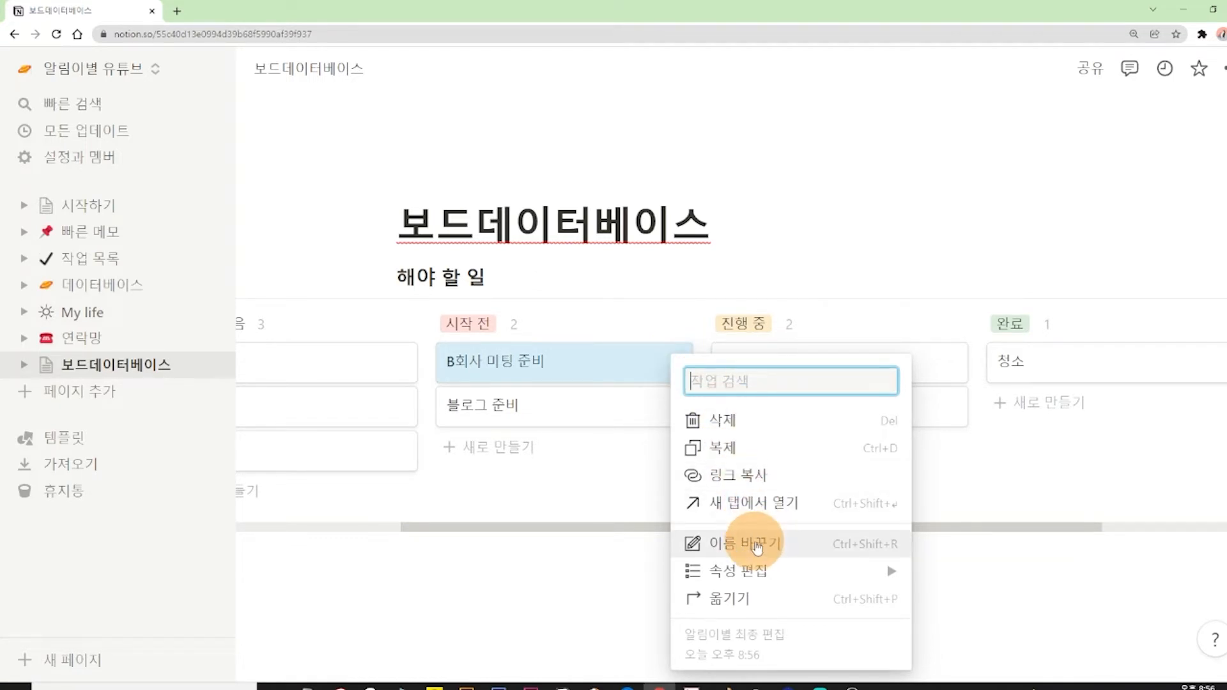
{"action": "left_click", "coordinate": [757, 544]}
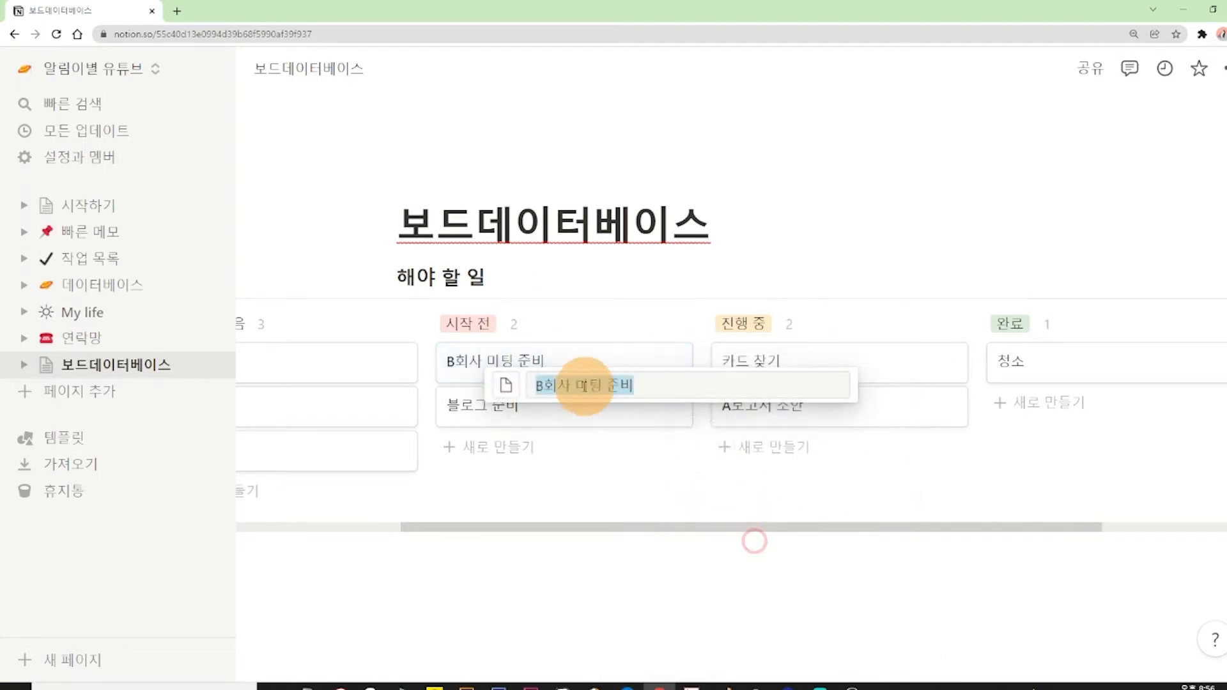
{"action": "left_click", "coordinate": [552, 386]}
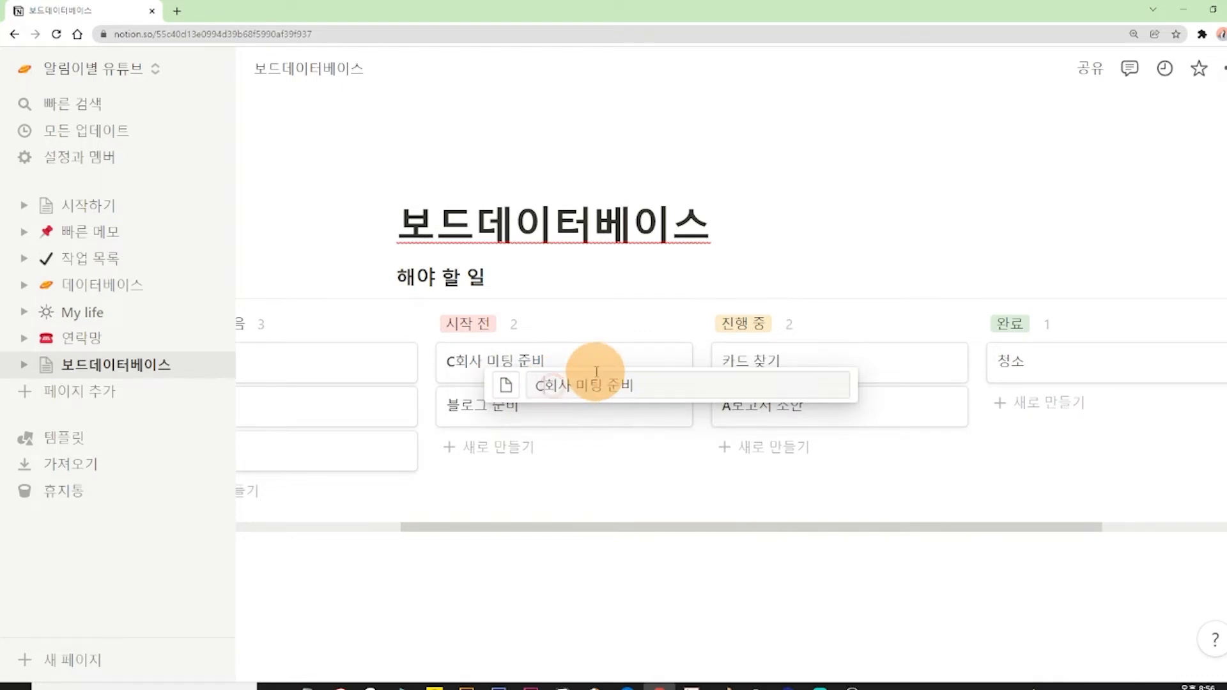
{"action": "left_click", "coordinate": [652, 593]}
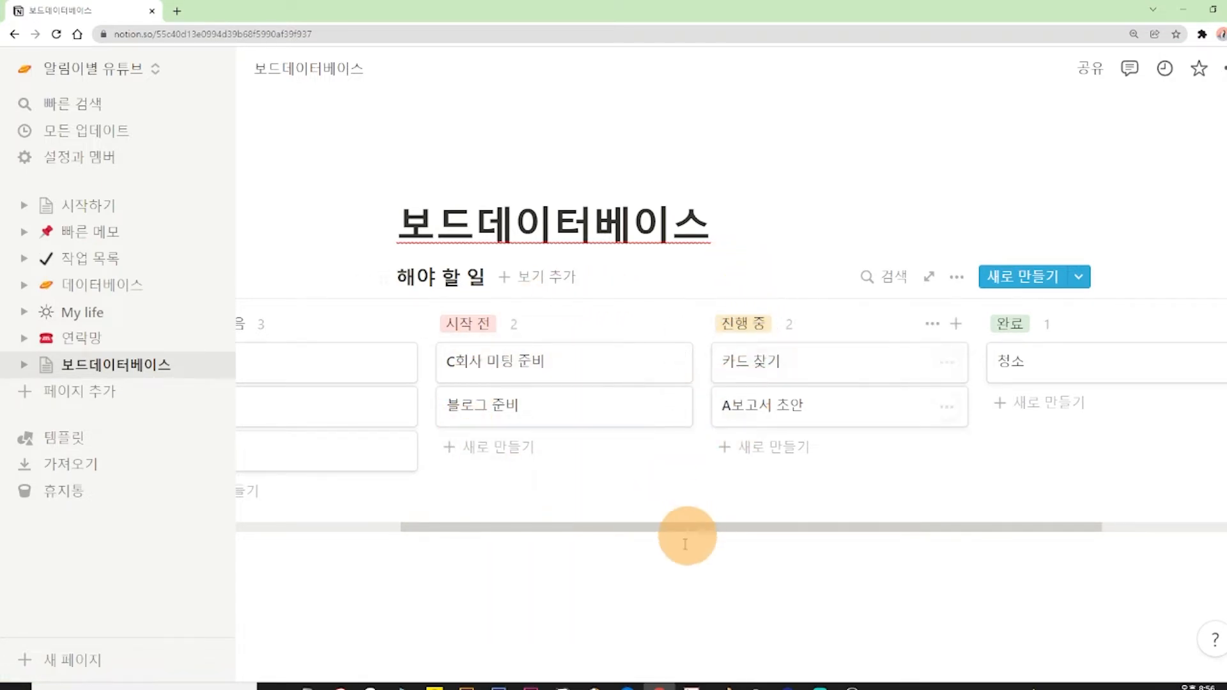
Open the C회사 미팅 준비 card's page, change its title to B회사 미팅 준비, and close the page.
{"action": "left_click", "coordinate": [540, 364]}
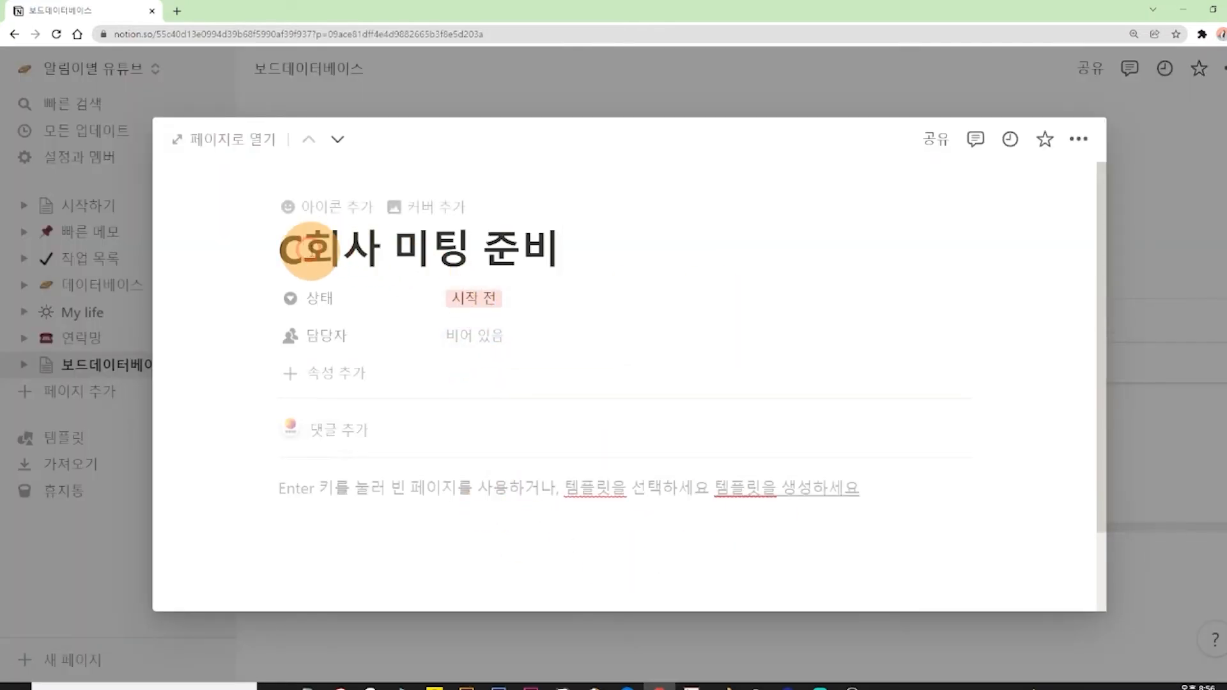
{"action": "key", "text": "BackSpace"}
{"action": "type", "text": "ㅠ"}
{"action": "key", "text": "BackSpace"}
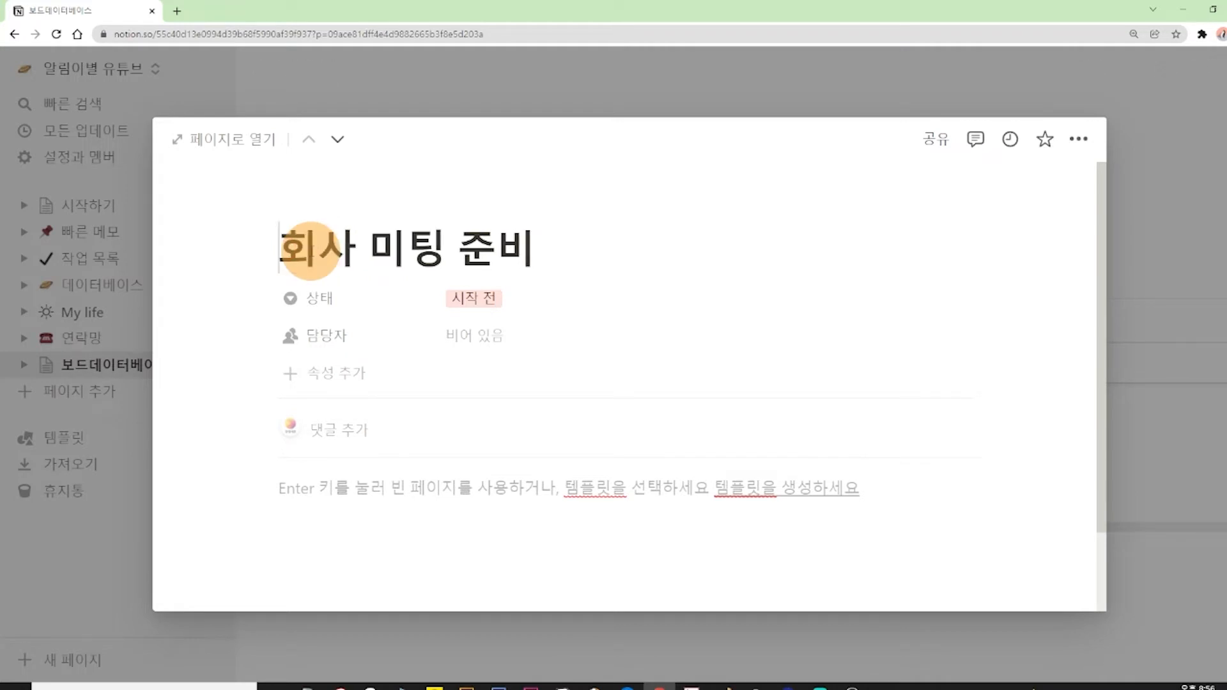
{"action": "type", "text": "B"}
{"action": "left_click", "coordinate": [1171, 174]}
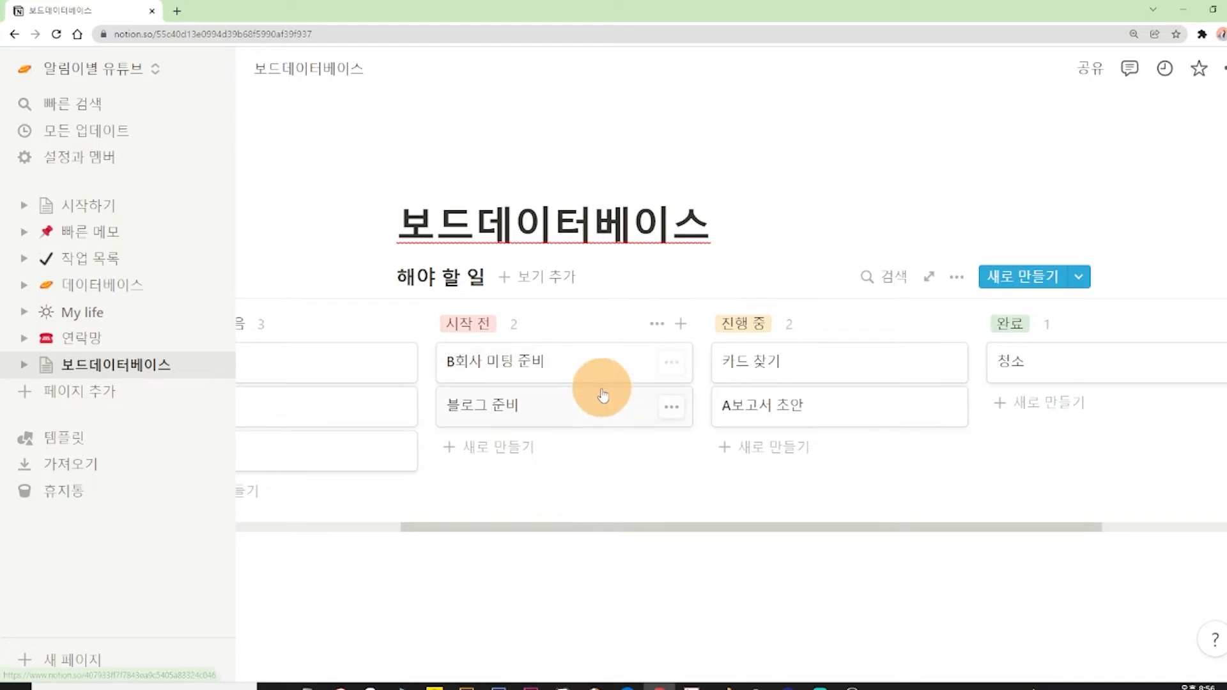
Review the options menu and the page of the B회사 미팅 준비 card, closing each without changes.
{"action": "left_click", "coordinate": [672, 366]}
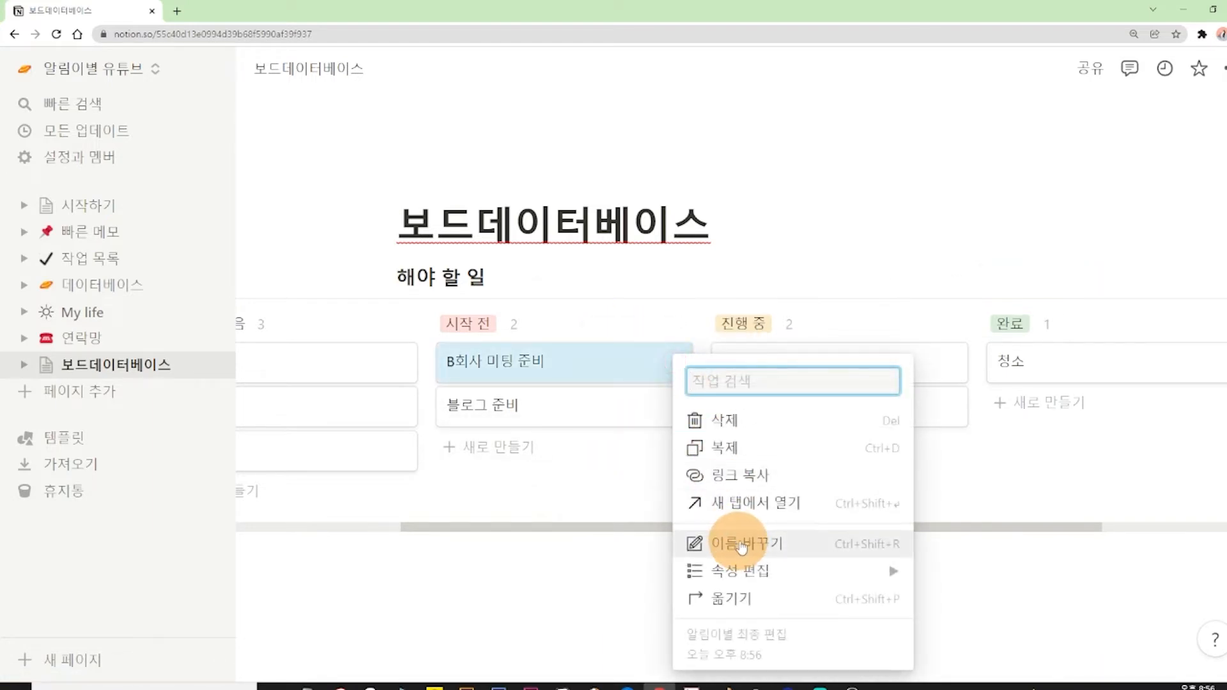
{"action": "left_click", "coordinate": [578, 539]}
{"action": "left_click", "coordinate": [580, 359]}
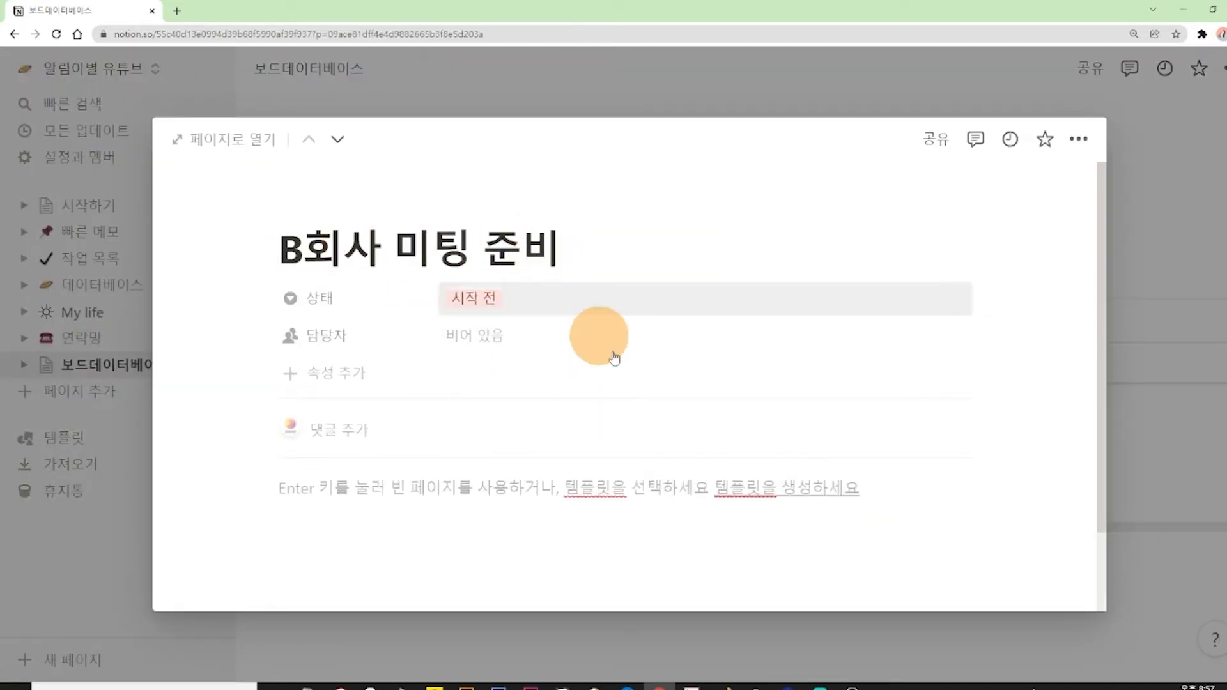
{"action": "left_click", "coordinate": [1171, 167]}
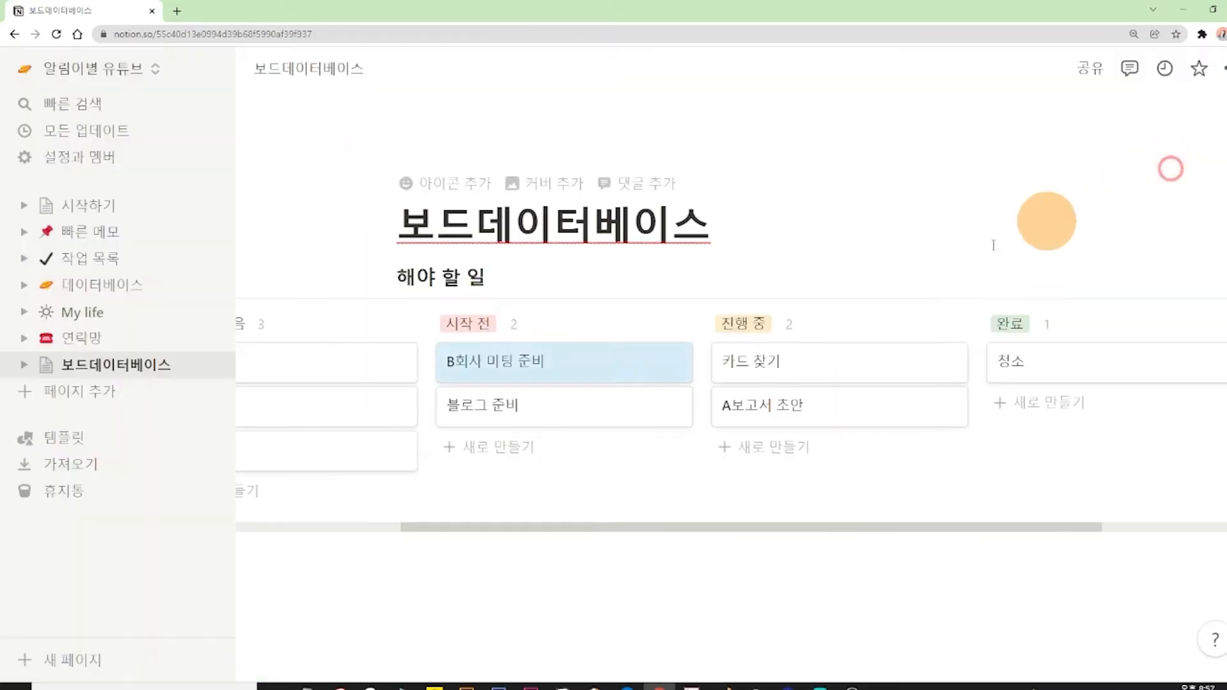
{"action": "left_click", "coordinate": [668, 529]}
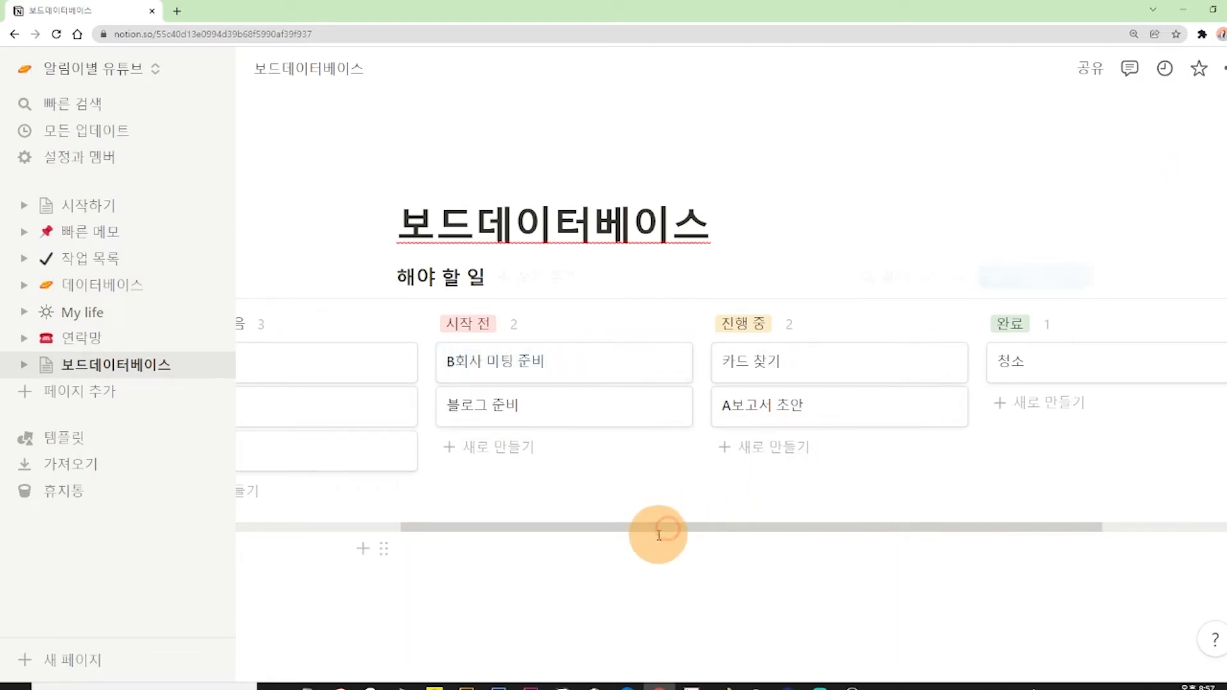
Clear the title on the B회사 미팅 준비 card's page, undo the deletion, and close the page.
{"action": "left_click", "coordinate": [564, 368]}
{"action": "scroll", "coordinate": [679, 520], "scroll_direction": "down", "scroll_amount": 2}
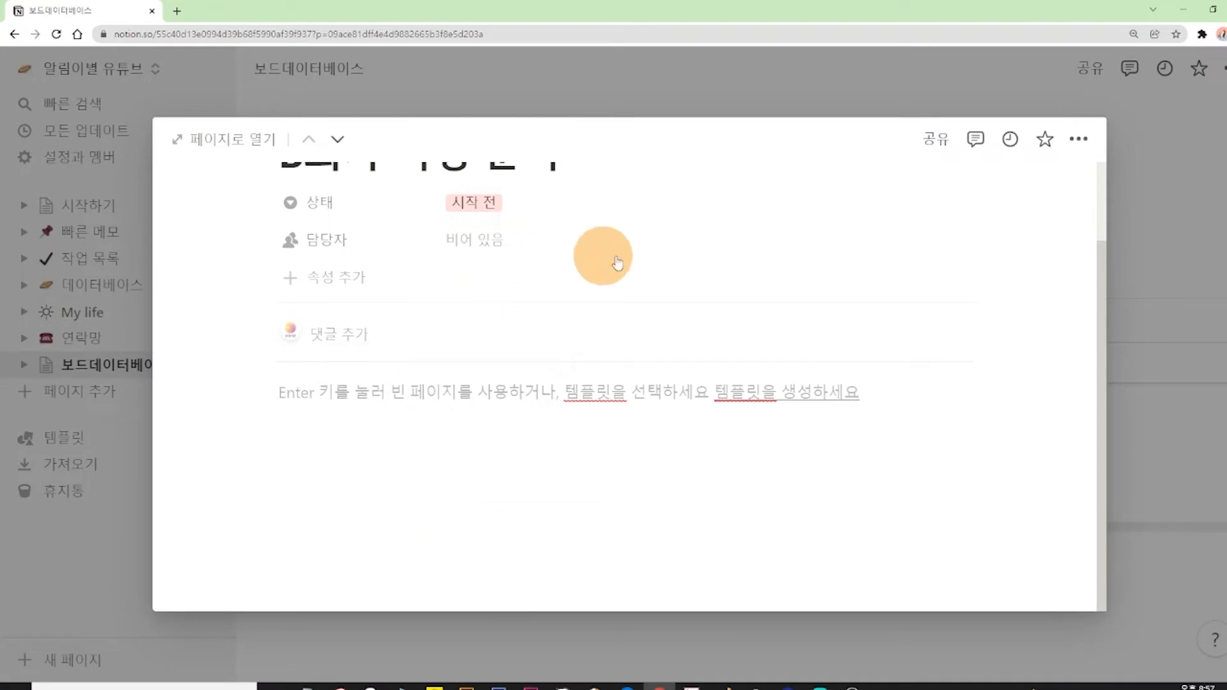
{"action": "scroll", "coordinate": [746, 452], "scroll_direction": "up", "scroll_amount": 2}
{"action": "left_click_drag", "start_coordinate": [555, 218], "coordinate": [273, 224]}
{"action": "key", "text": "BackSpace"}
{"action": "key", "text": "ctrl+z"}
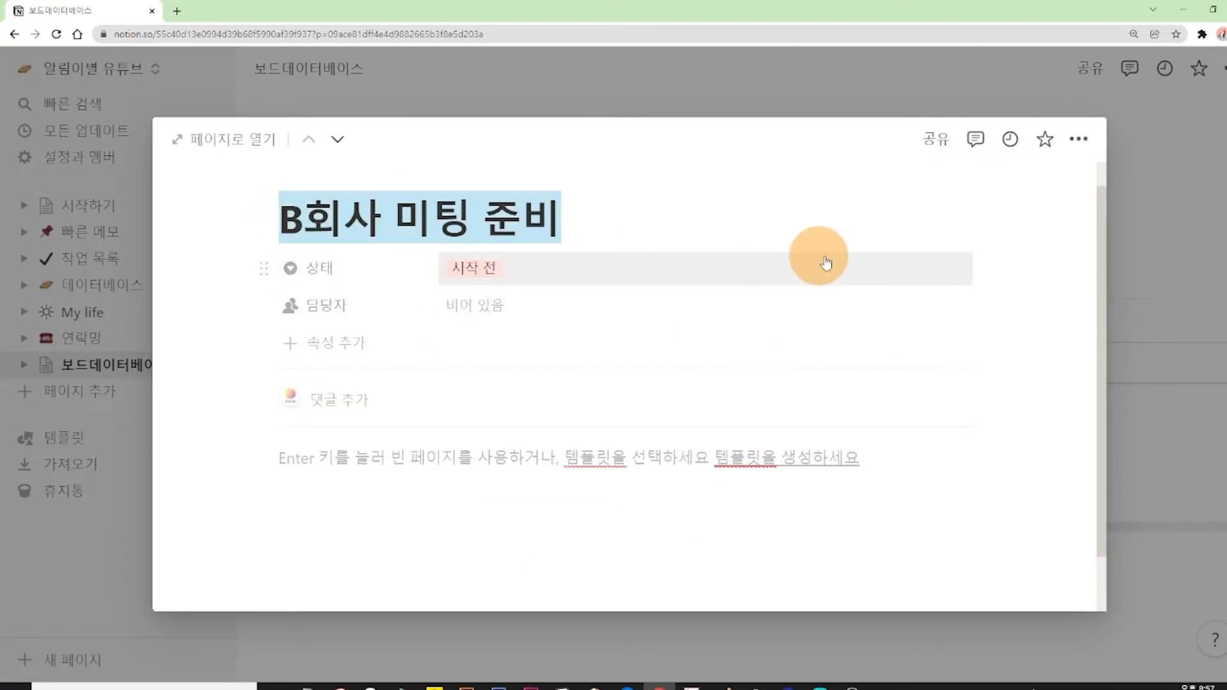
{"action": "left_click", "coordinate": [1142, 214]}
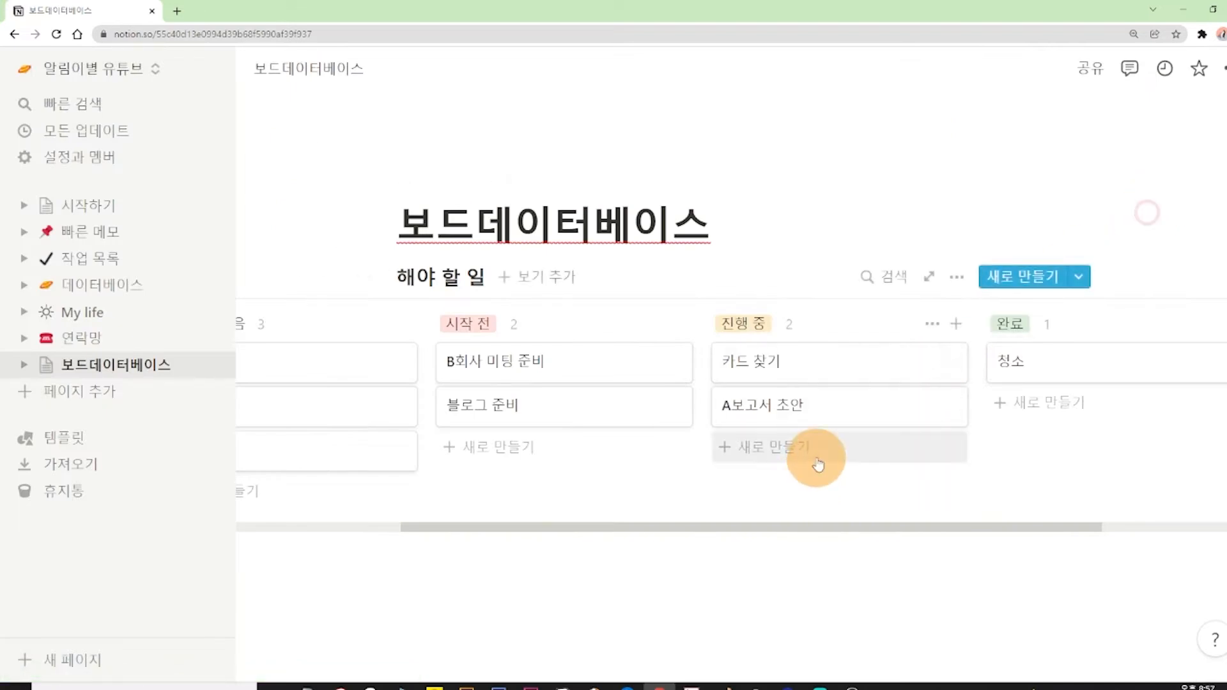
Take the 청소 card out of the board to view it as a standalone page, and put it back in the 완료 column.
{"action": "key", "text": "ctrl+minus"}
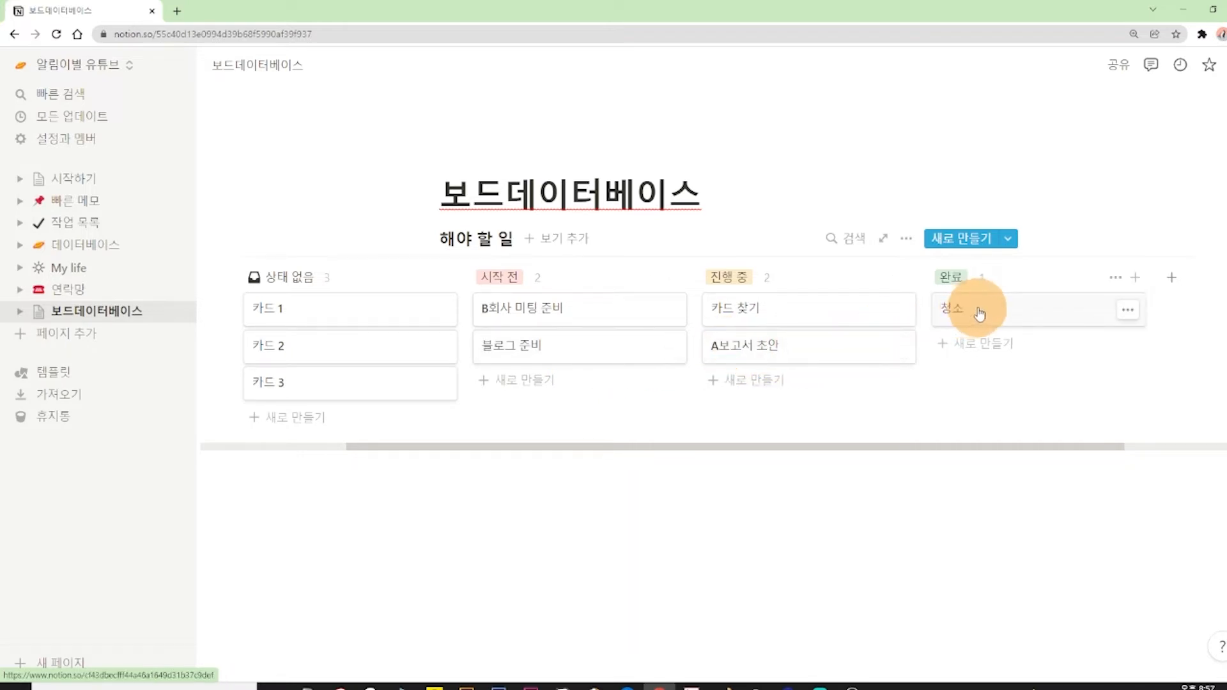
{"action": "left_click_drag", "start_coordinate": [980, 316], "coordinate": [728, 573]}
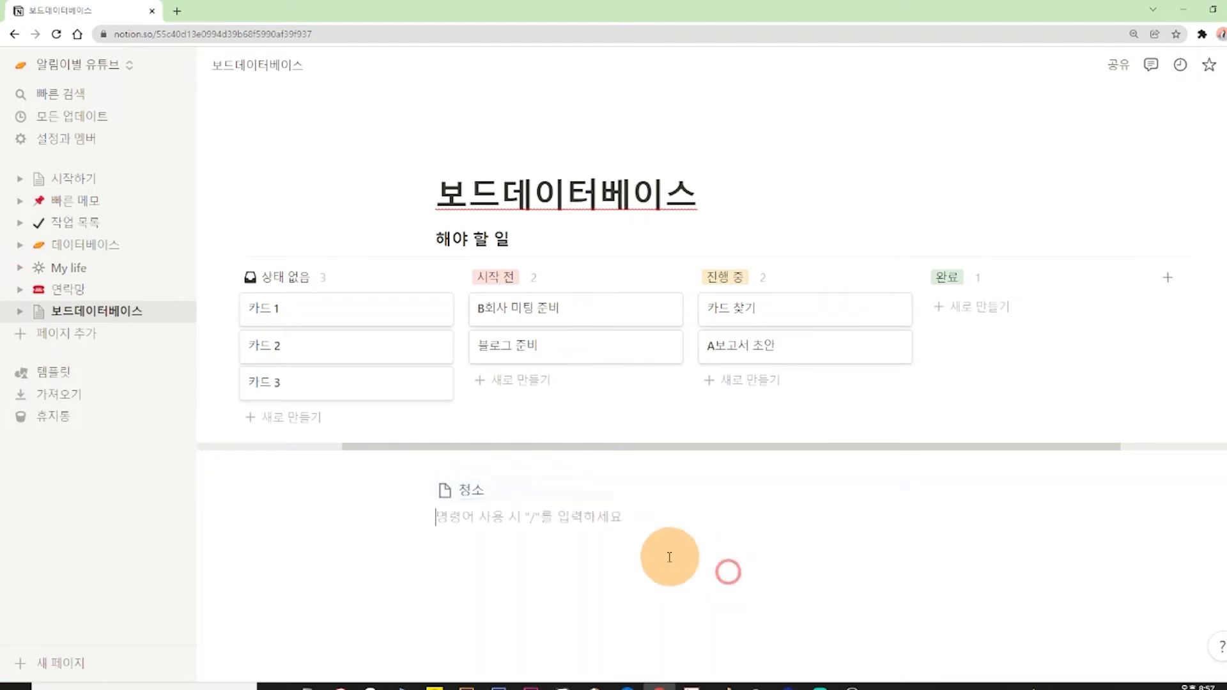
{"action": "left_click", "coordinate": [515, 499]}
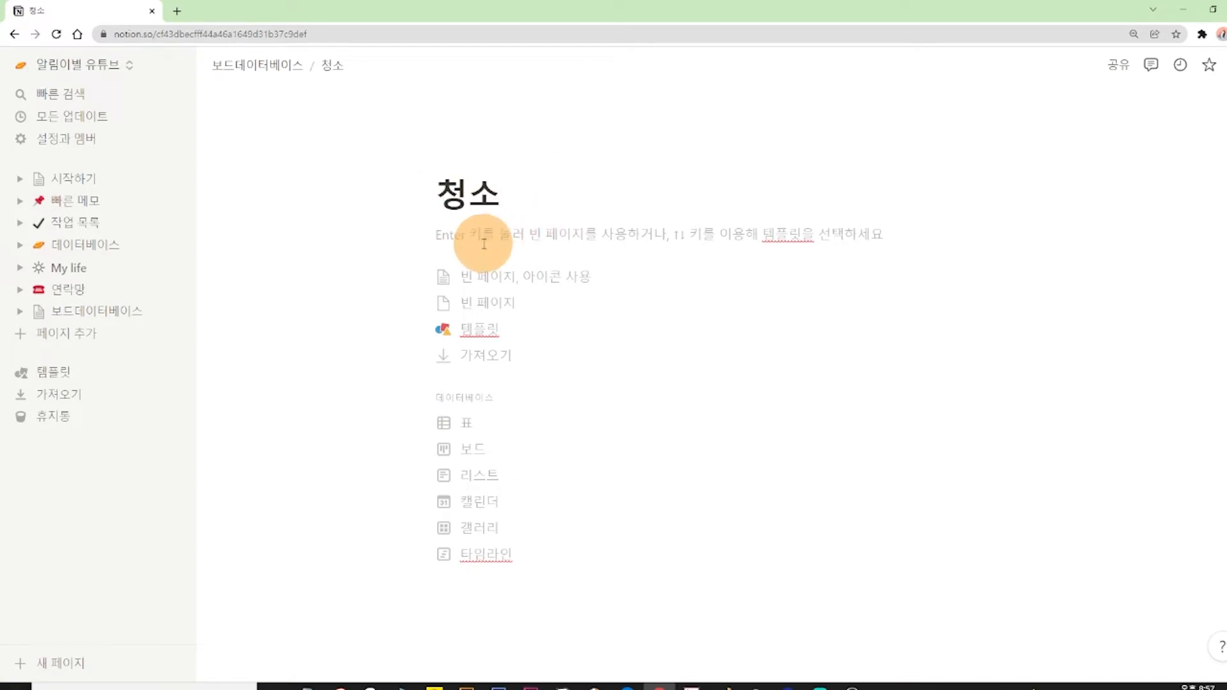
{"action": "left_click", "coordinate": [271, 66]}
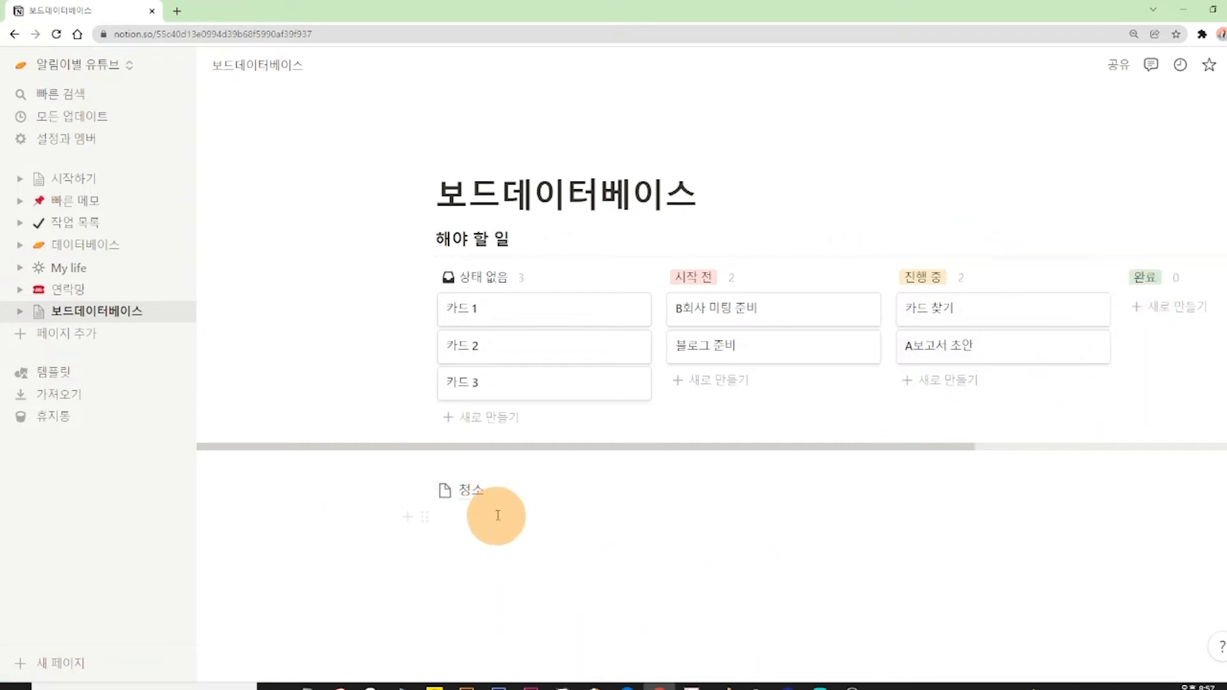
{"action": "left_click_drag", "start_coordinate": [485, 493], "coordinate": [1130, 307]}
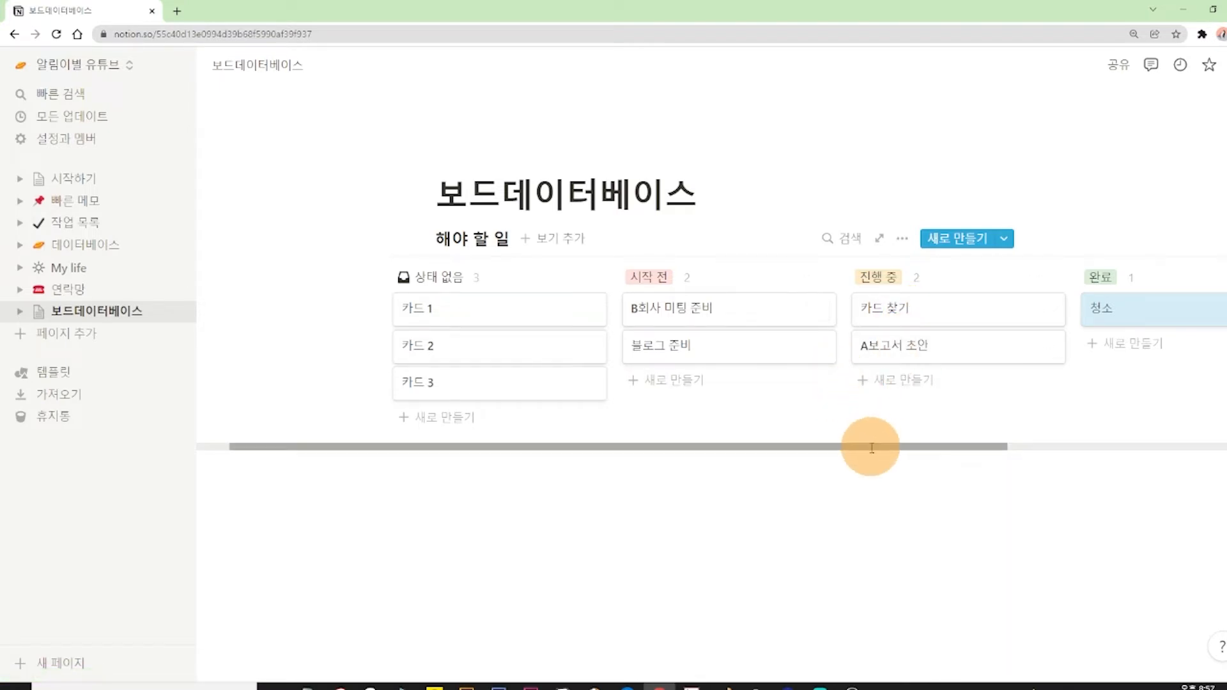
Move the 상태 없음 column to the end of the board, after 완료.
{"action": "left_click_drag", "start_coordinate": [871, 447], "coordinate": [754, 478]}
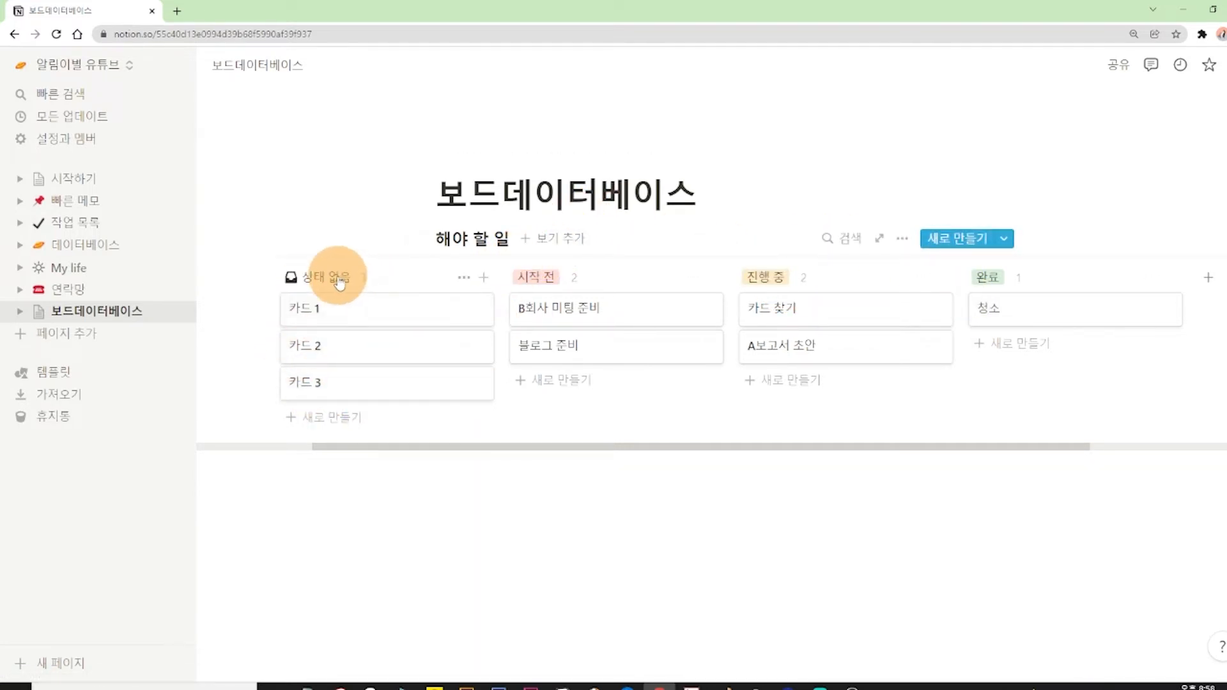
{"action": "mouse_move", "coordinate": [329, 275]}
{"action": "left_mouse_down"}
{"action": "mouse_move", "coordinate": [595, 274]}
{"action": "mouse_move", "coordinate": [504, 258]}
{"action": "mouse_move", "coordinate": [323, 274]}
{"action": "left_mouse_up"}
{"action": "left_click_drag", "start_coordinate": [454, 286], "coordinate": [1222, 272]}
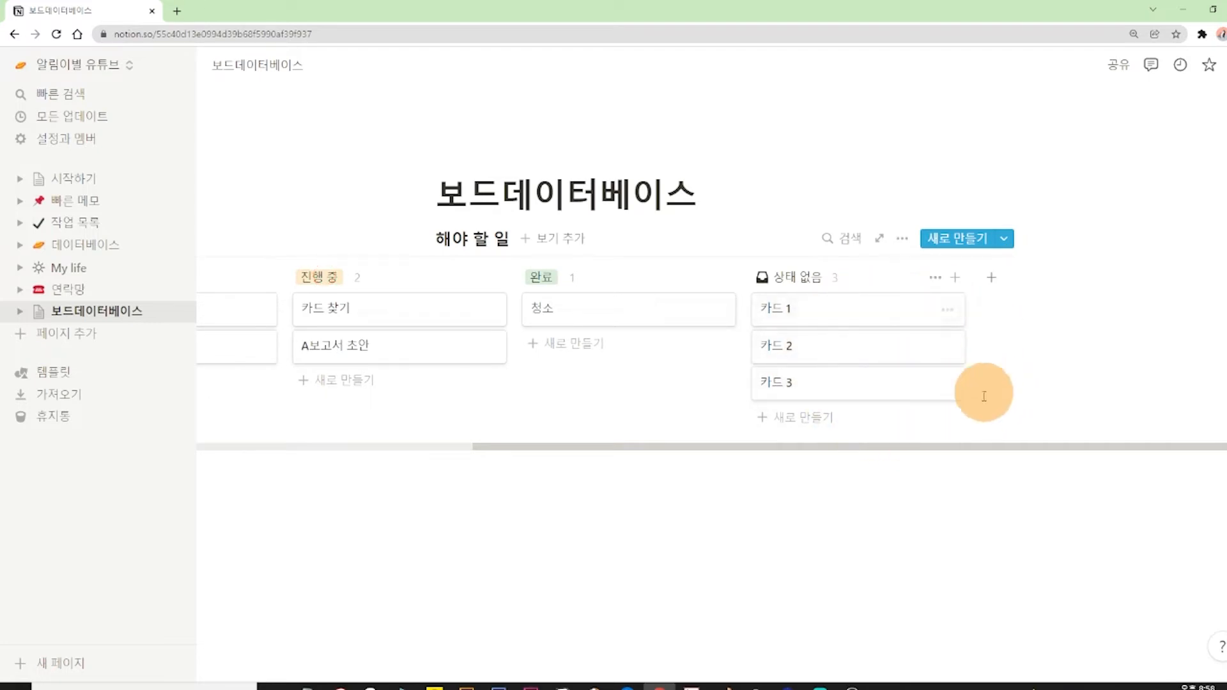
Hide the 상태 없음 column from the board.
{"action": "scroll", "coordinate": [975, 348], "scroll_direction": "up", "scroll_amount": 2}
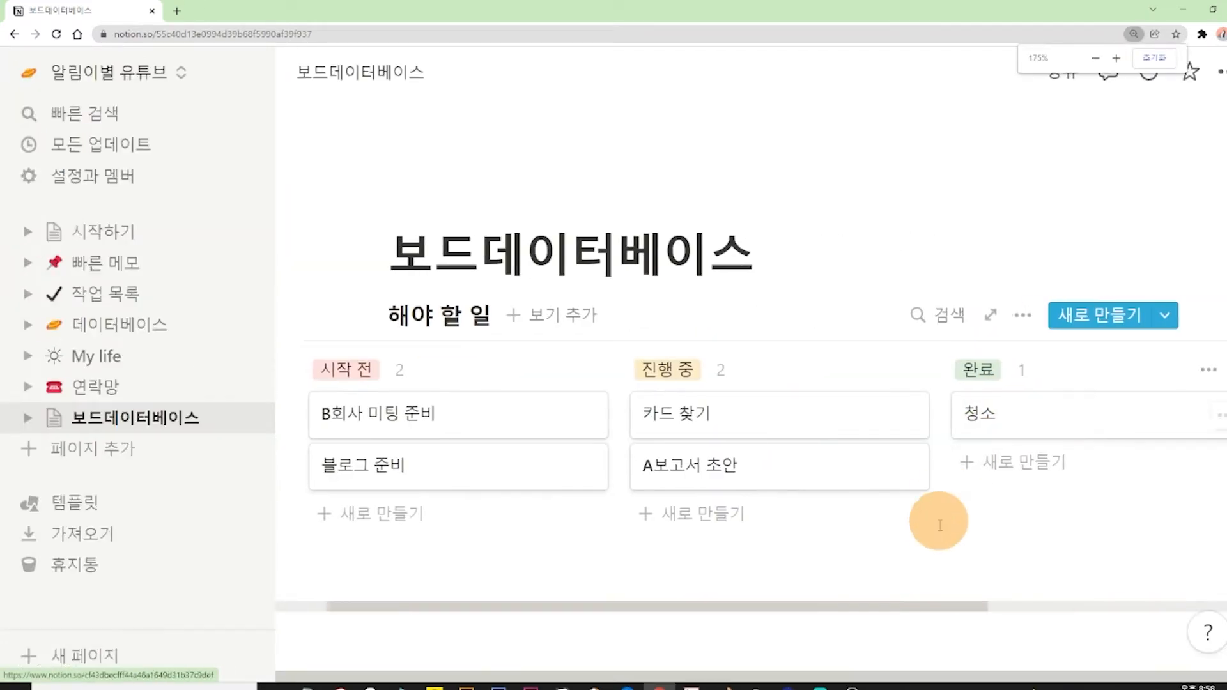
{"action": "left_click_drag", "start_coordinate": [914, 608], "coordinate": [1191, 589]}
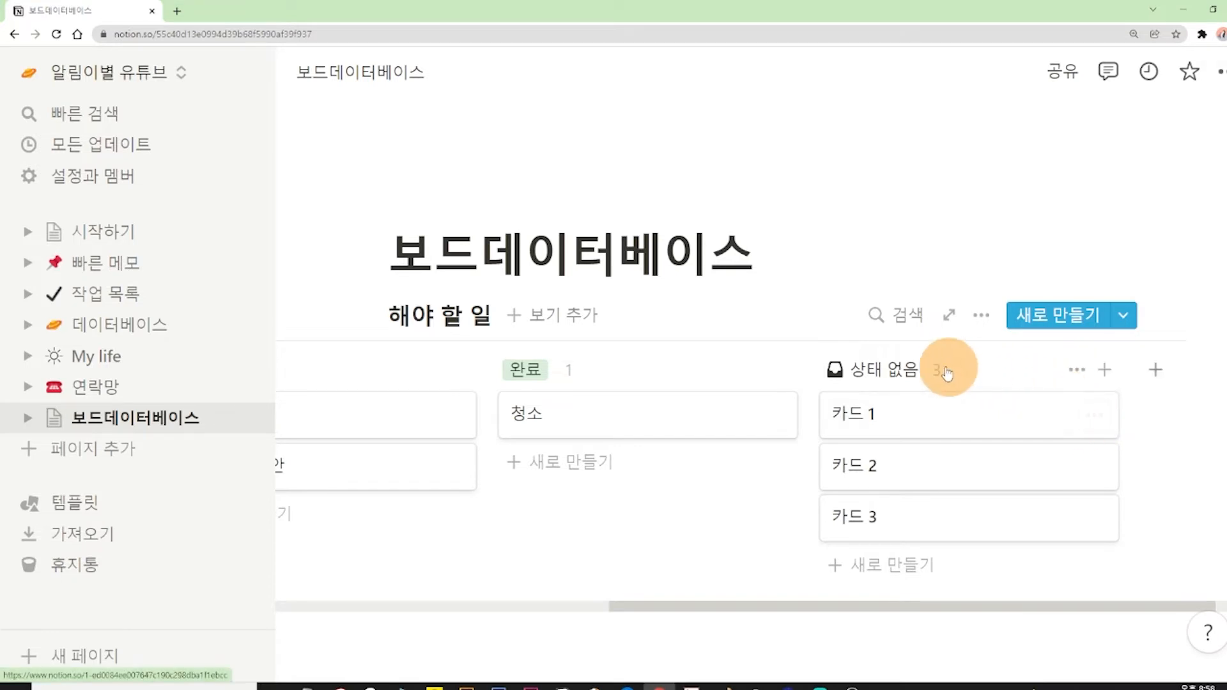
{"action": "left_click", "coordinate": [1075, 371]}
{"action": "left_click", "coordinate": [1050, 406]}
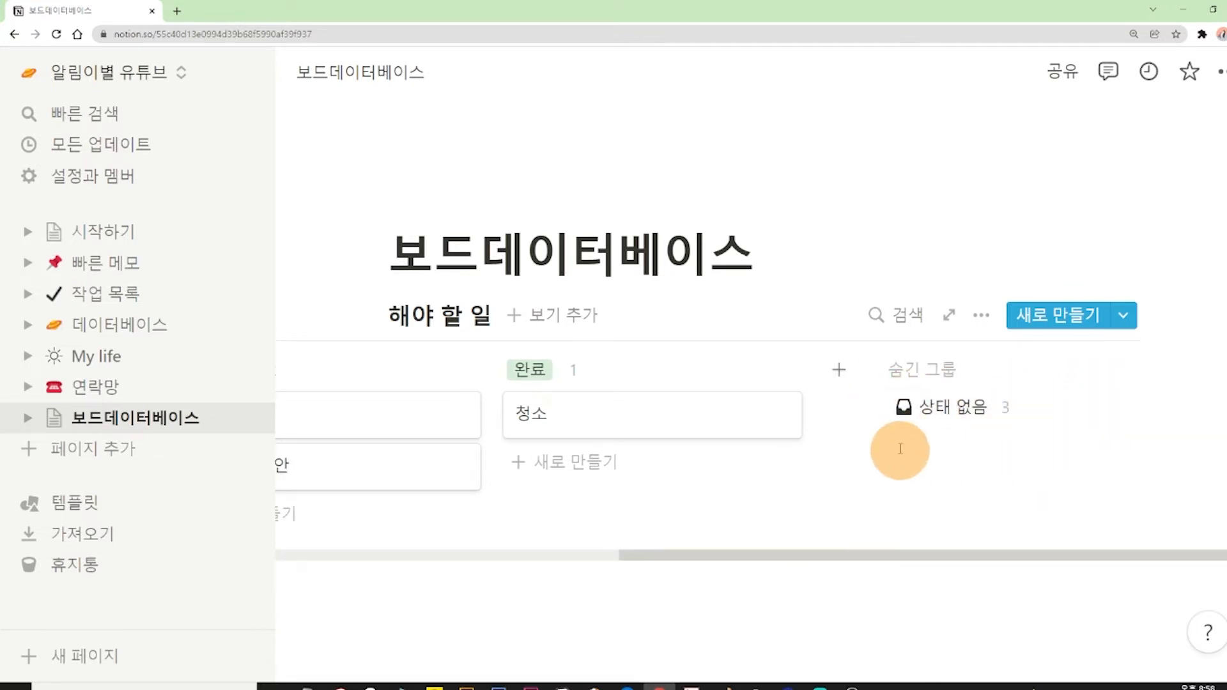
Move the 청소 card into the hidden 상태 없음 group, and bring it back from there to the 완료 column.
{"action": "key", "text": "ctrl+minus"}
{"action": "key", "text": "ctrl+minus"}
{"action": "key", "text": "ctrl+minus"}
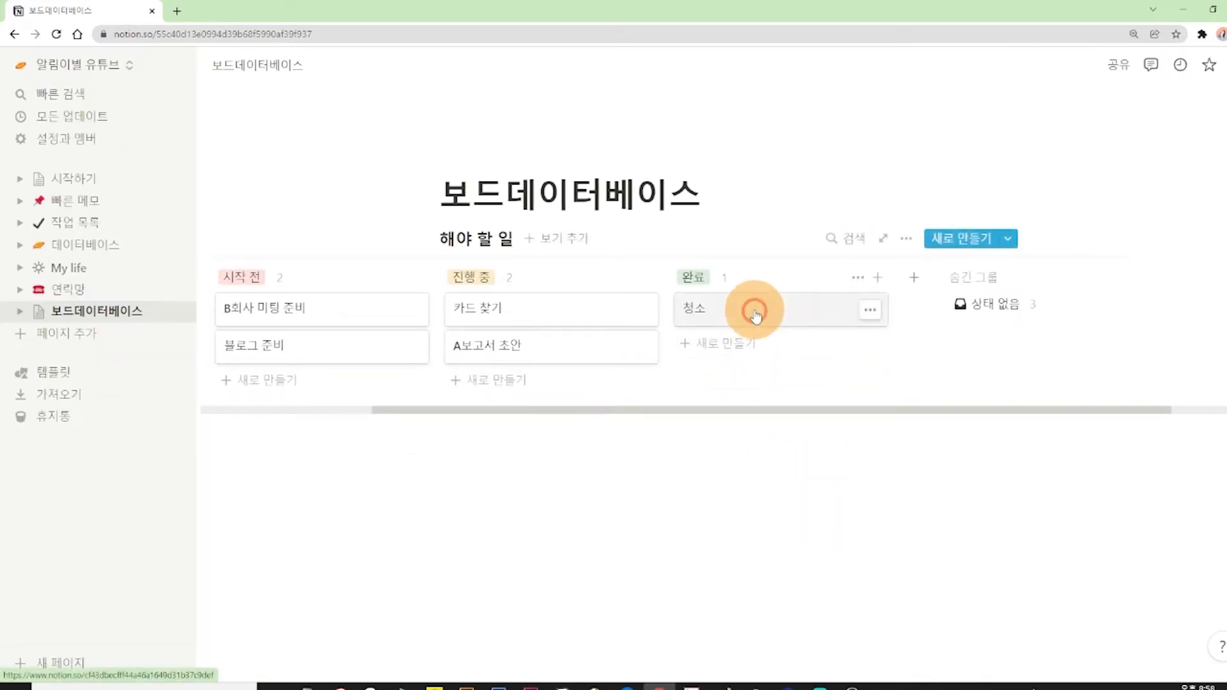
{"action": "left_click_drag", "start_coordinate": [755, 313], "coordinate": [1010, 314]}
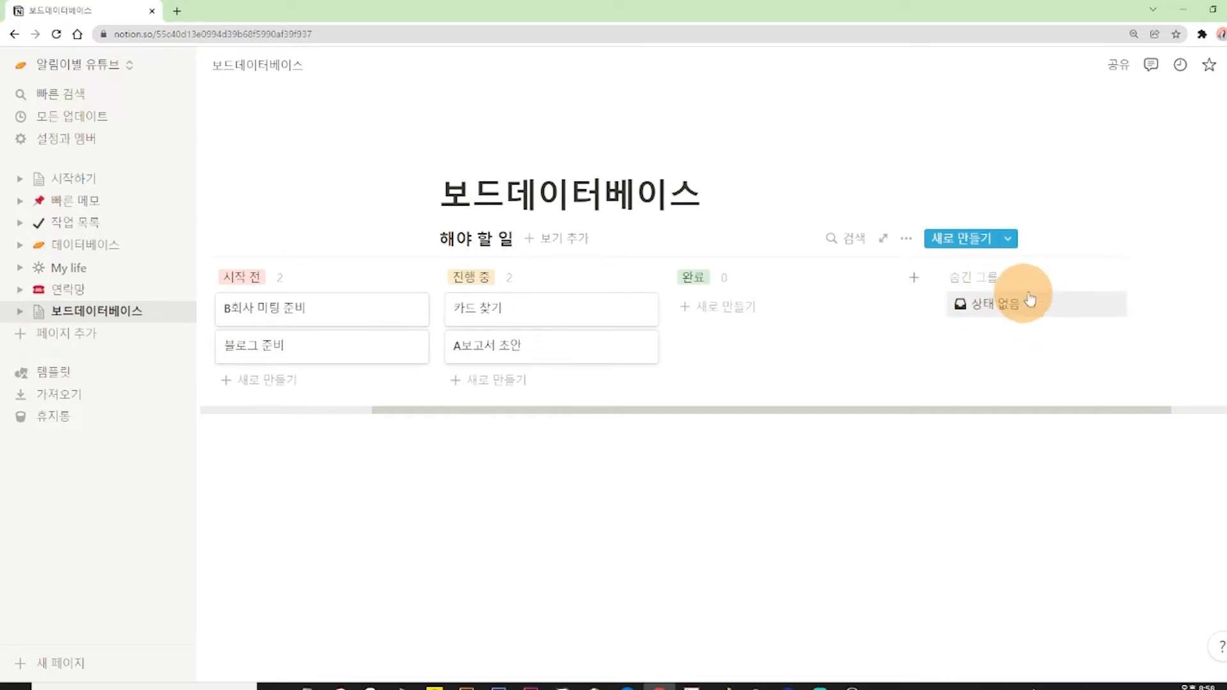
{"action": "left_click", "coordinate": [1009, 306]}
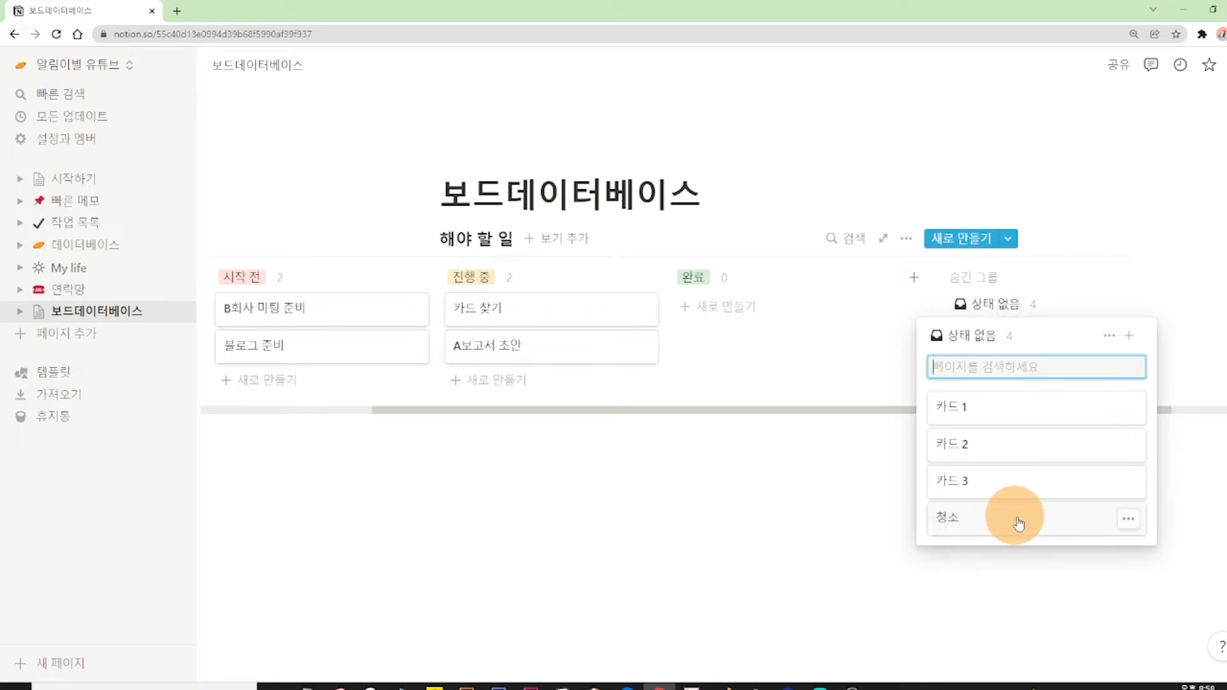
{"action": "left_click_drag", "start_coordinate": [1019, 520], "coordinate": [791, 408]}
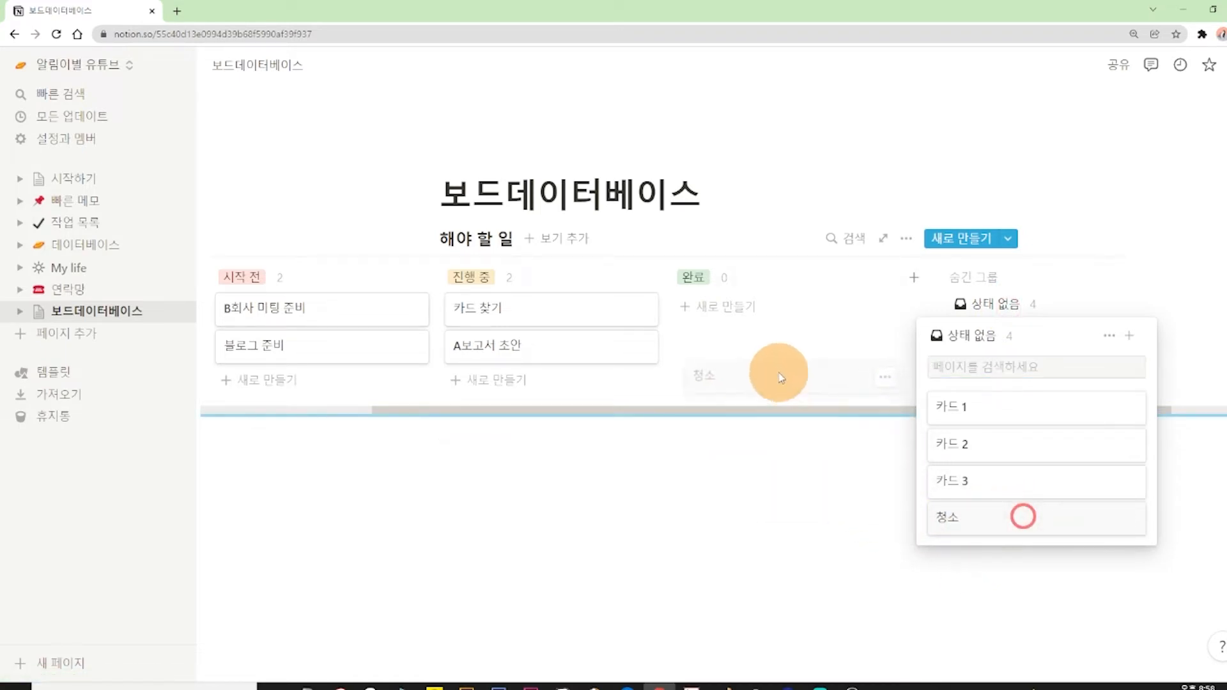
{"action": "left_click_drag", "start_coordinate": [771, 317], "coordinate": [772, 317]}
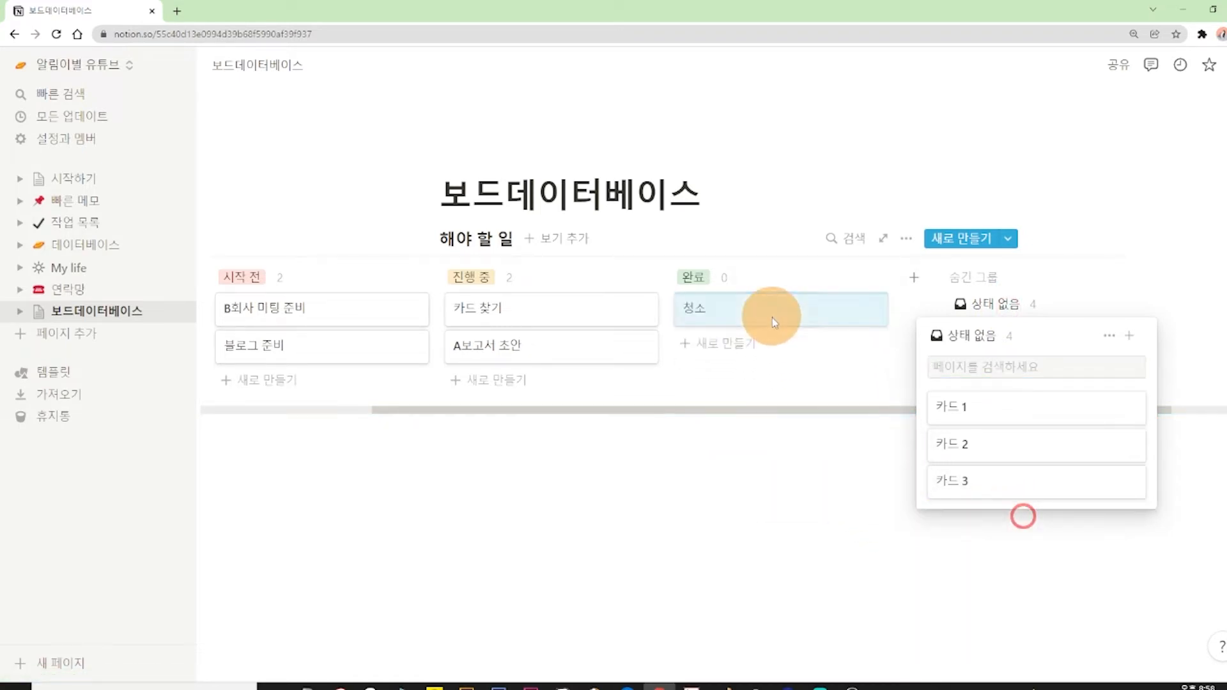
{"action": "left_click", "coordinate": [790, 474]}
Put the A보고서 초안 card into the hidden 상태 없음 group, and return it to 진행 중 below 카드 찾기.
{"action": "left_click_drag", "start_coordinate": [581, 345], "coordinate": [1027, 309]}
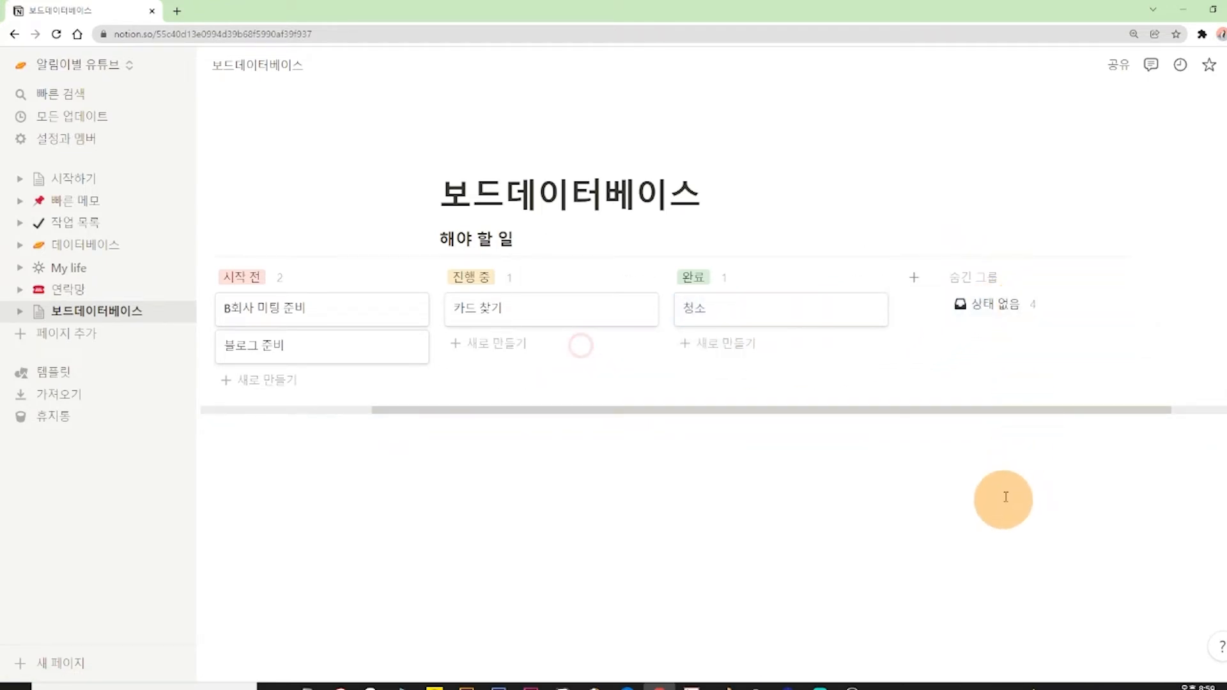
{"action": "left_click", "coordinate": [1016, 306]}
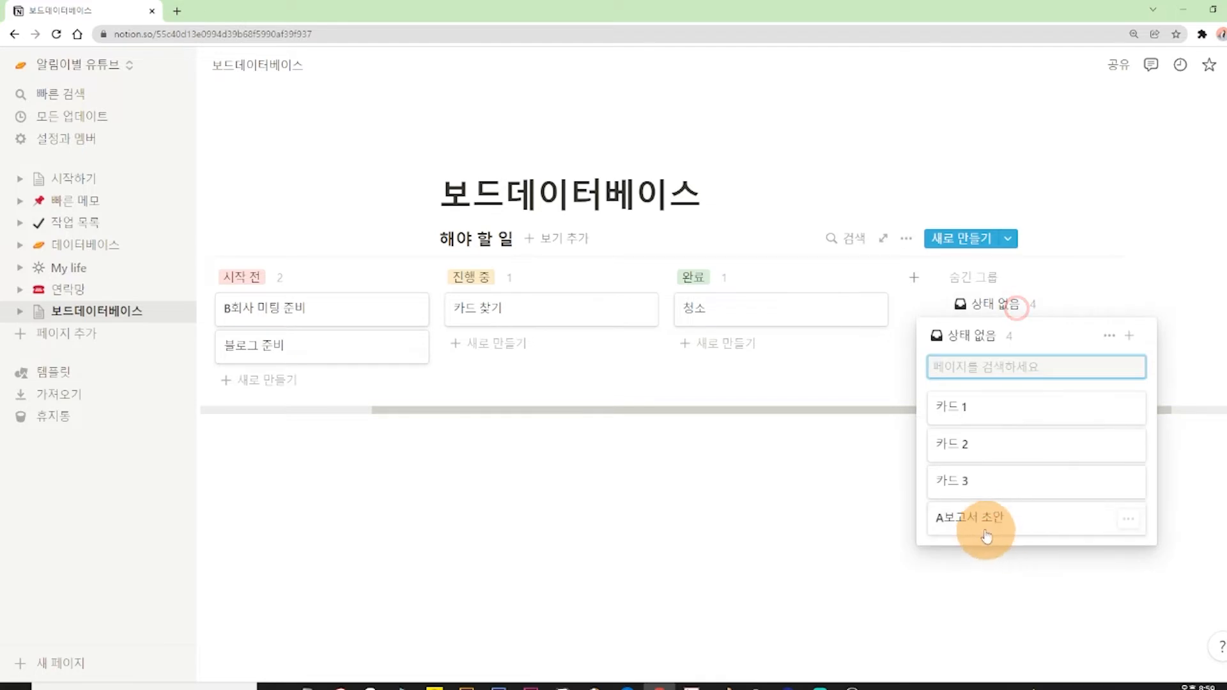
{"action": "left_click_drag", "start_coordinate": [994, 524], "coordinate": [537, 336]}
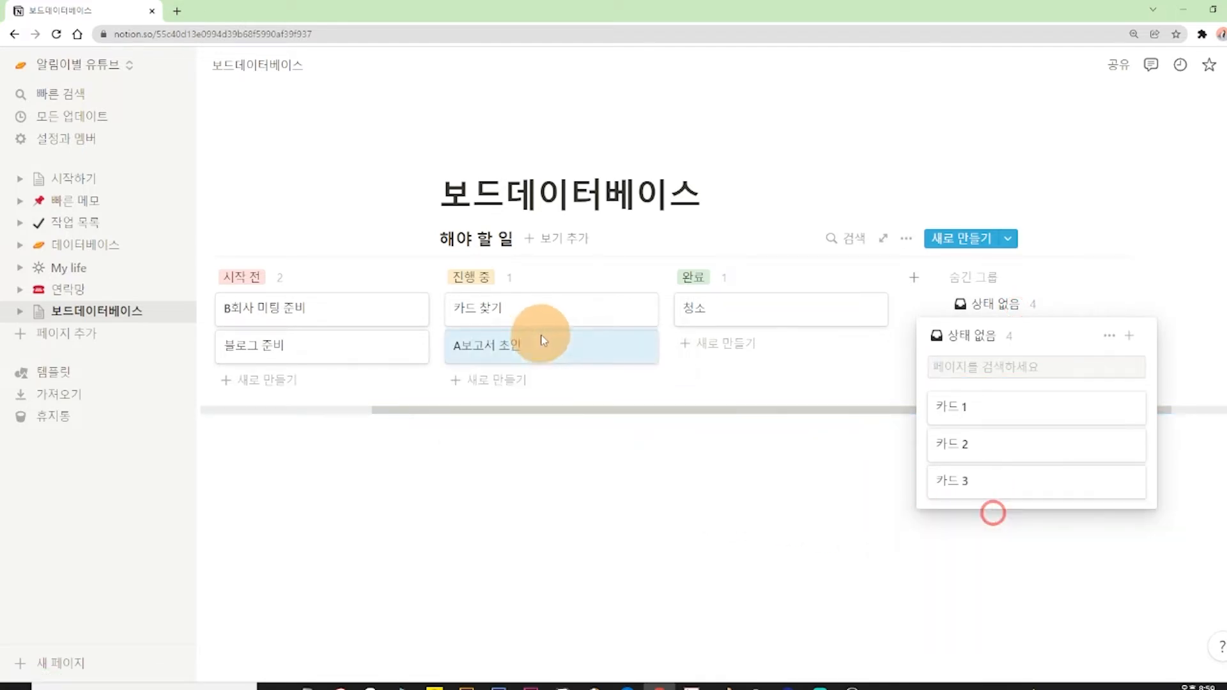
{"action": "left_click", "coordinate": [783, 525]}
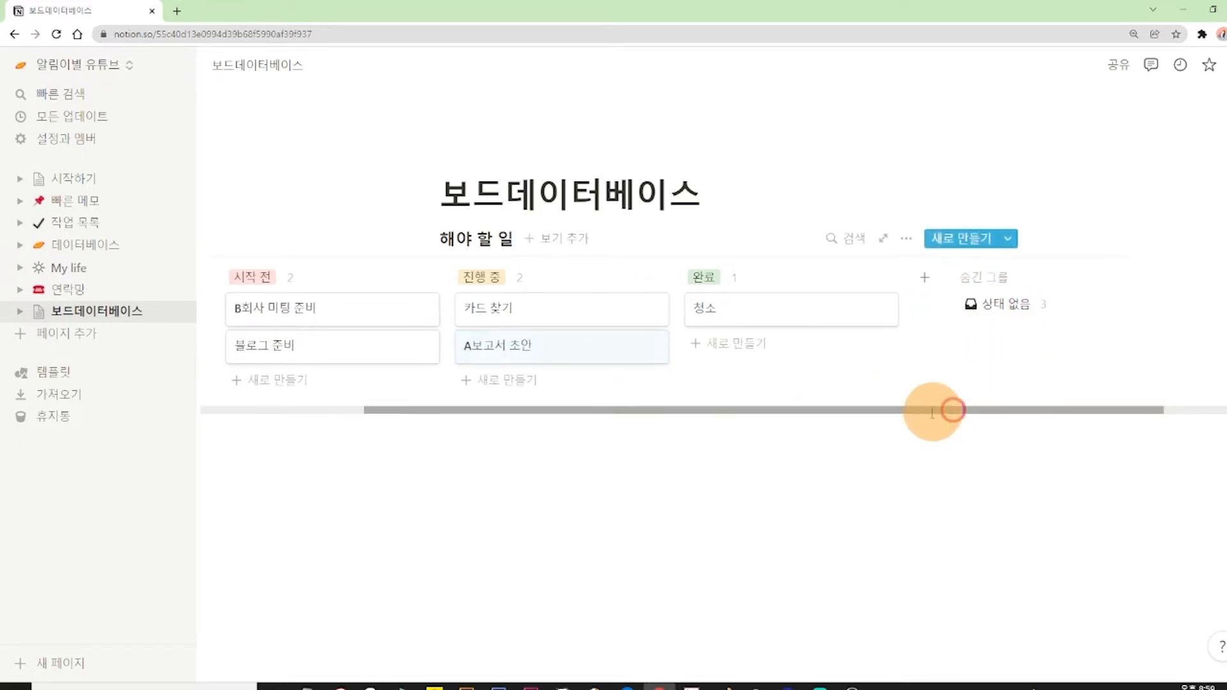
Add a new column named 언젠가 할 일 to the board and move it in front of 시작 전.
{"action": "left_click_drag", "start_coordinate": [953, 411], "coordinate": [834, 411]}
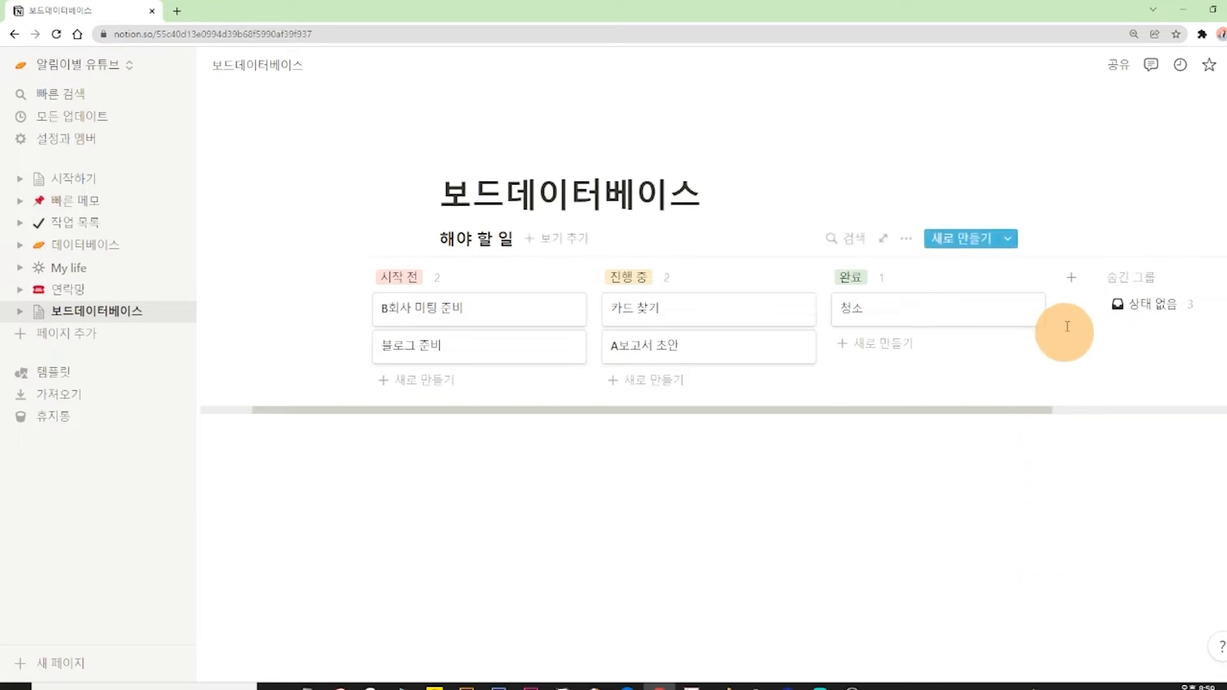
{"action": "left_click", "coordinate": [1073, 281]}
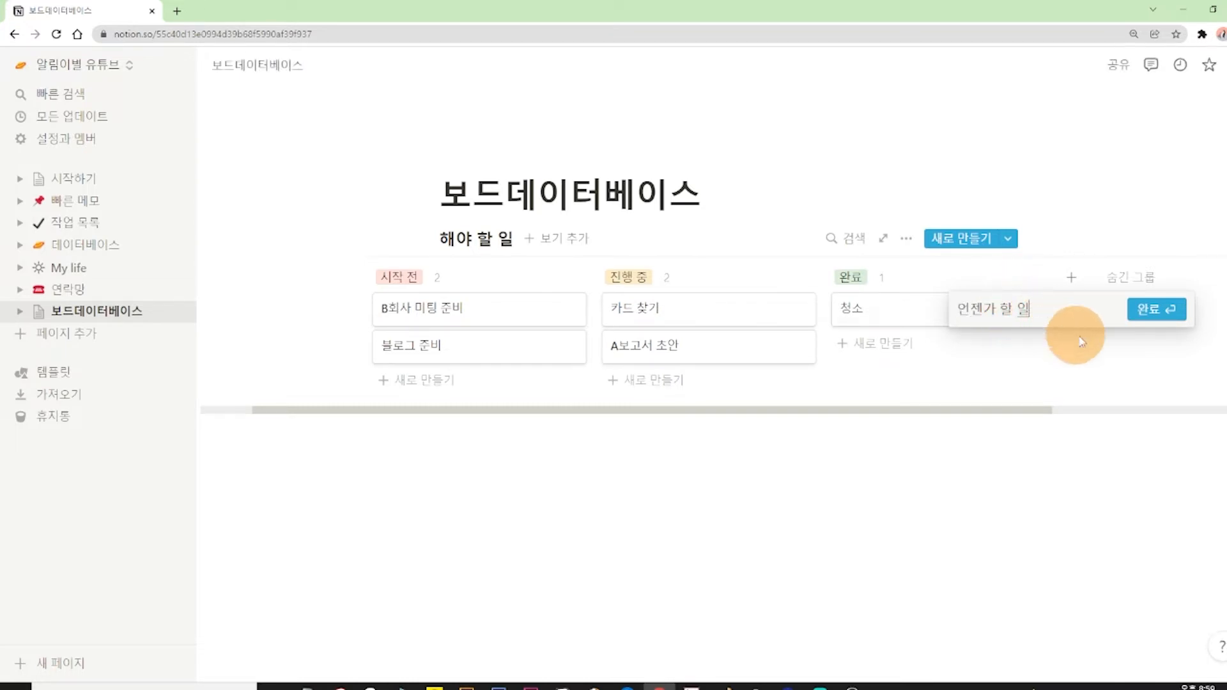
{"action": "left_click", "coordinate": [1155, 309]}
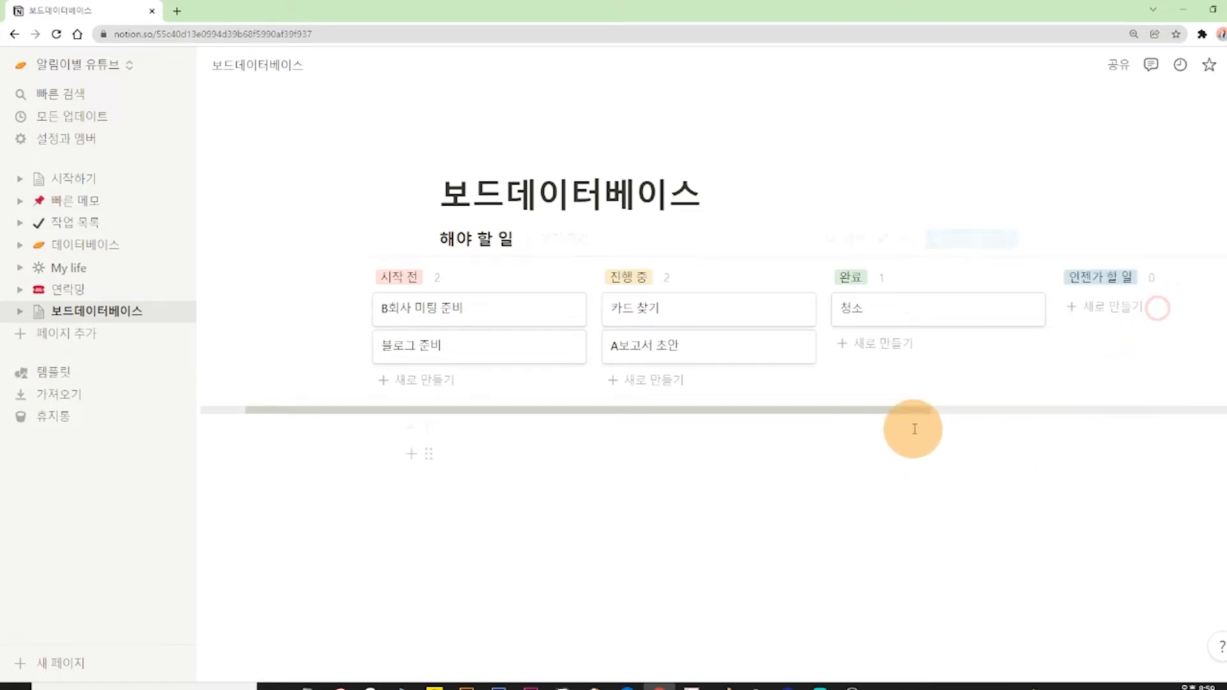
{"action": "left_click_drag", "start_coordinate": [917, 411], "coordinate": [1037, 411]}
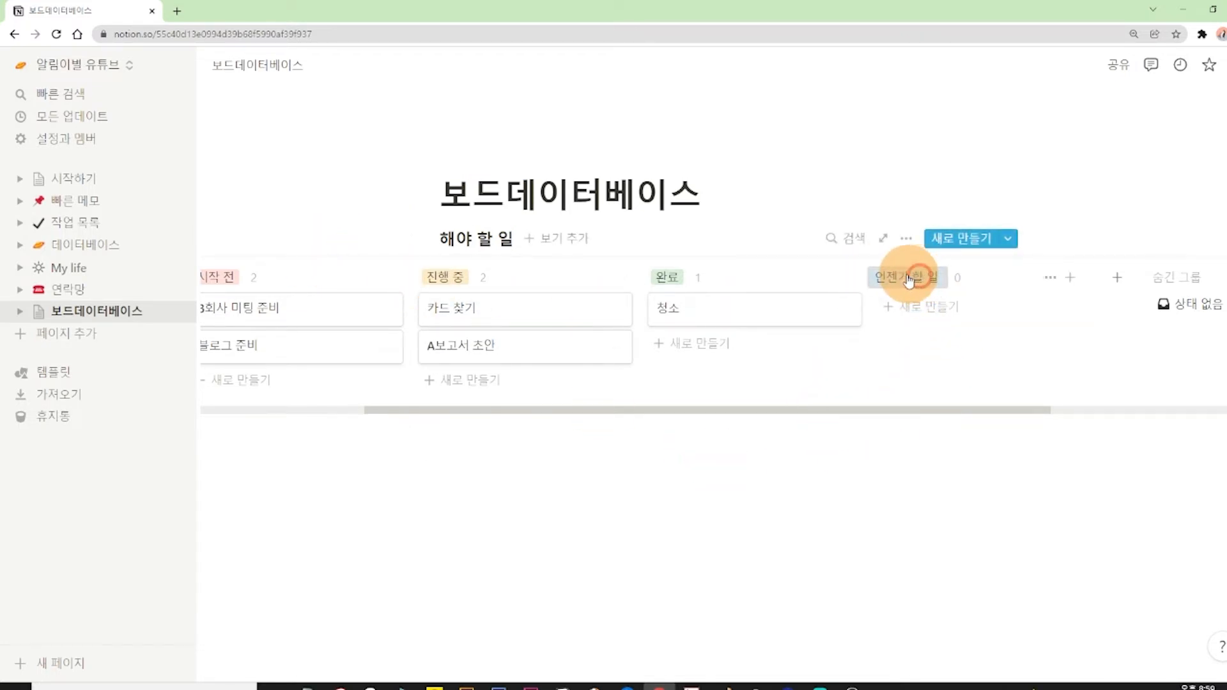
{"action": "left_click_drag", "start_coordinate": [909, 279], "coordinate": [464, 289]}
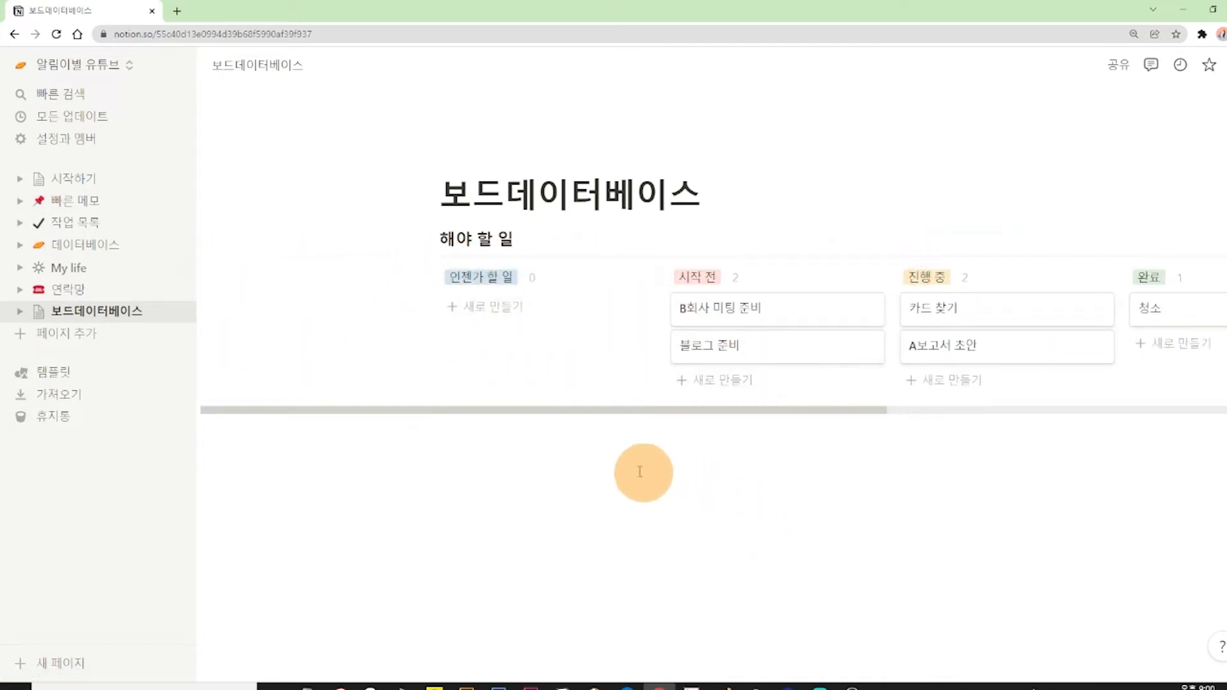
Add two cards, 독서 and 여권 만들기, to the 언젠가 할 일 column.
{"action": "left_click", "coordinate": [476, 307]}
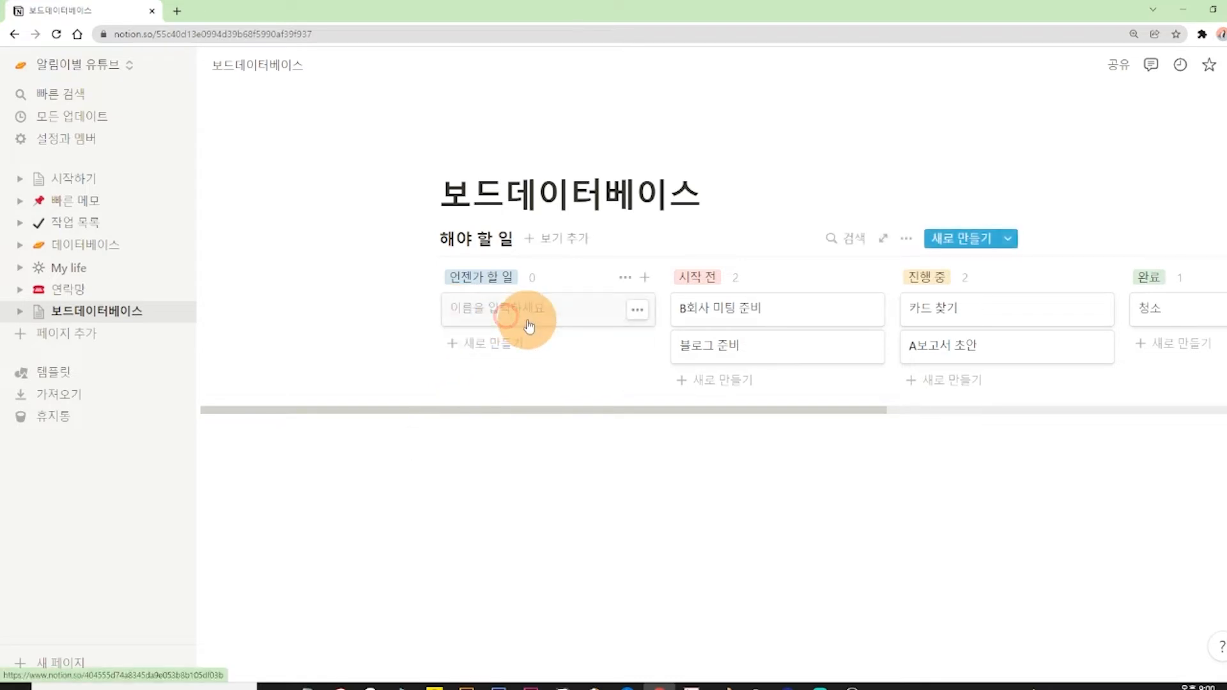
{"action": "type", "text": "독서"}
{"action": "left_click", "coordinate": [527, 344]}
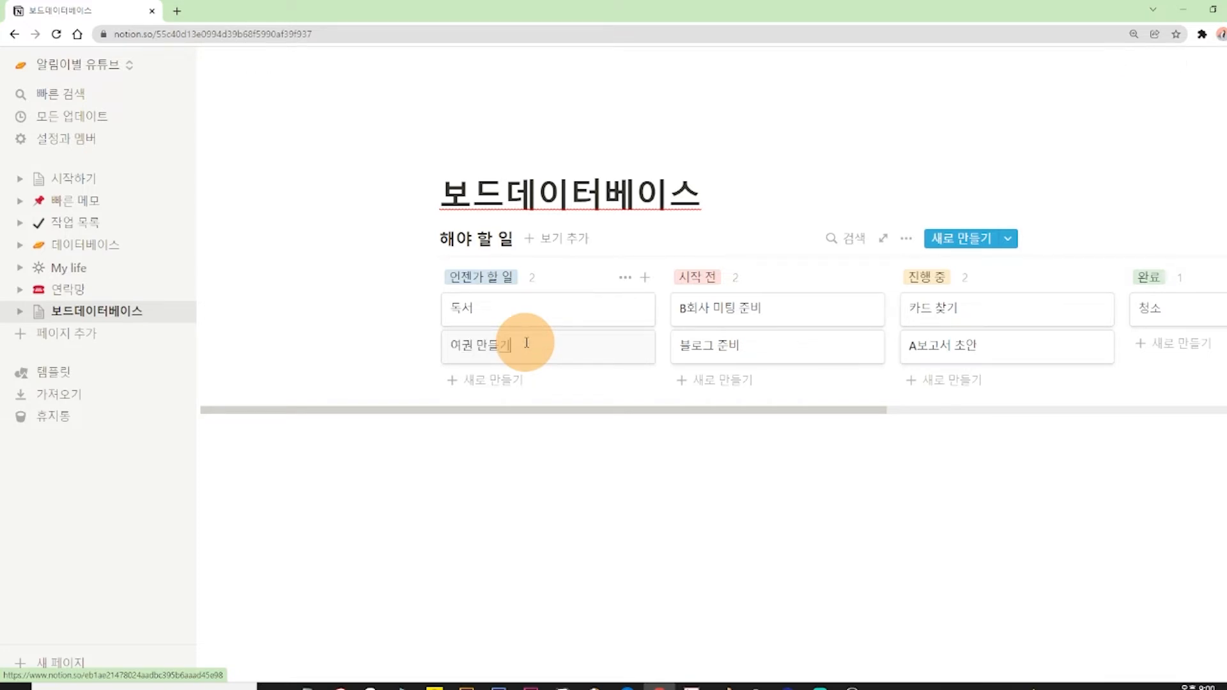
{"action": "left_click", "coordinate": [535, 476]}
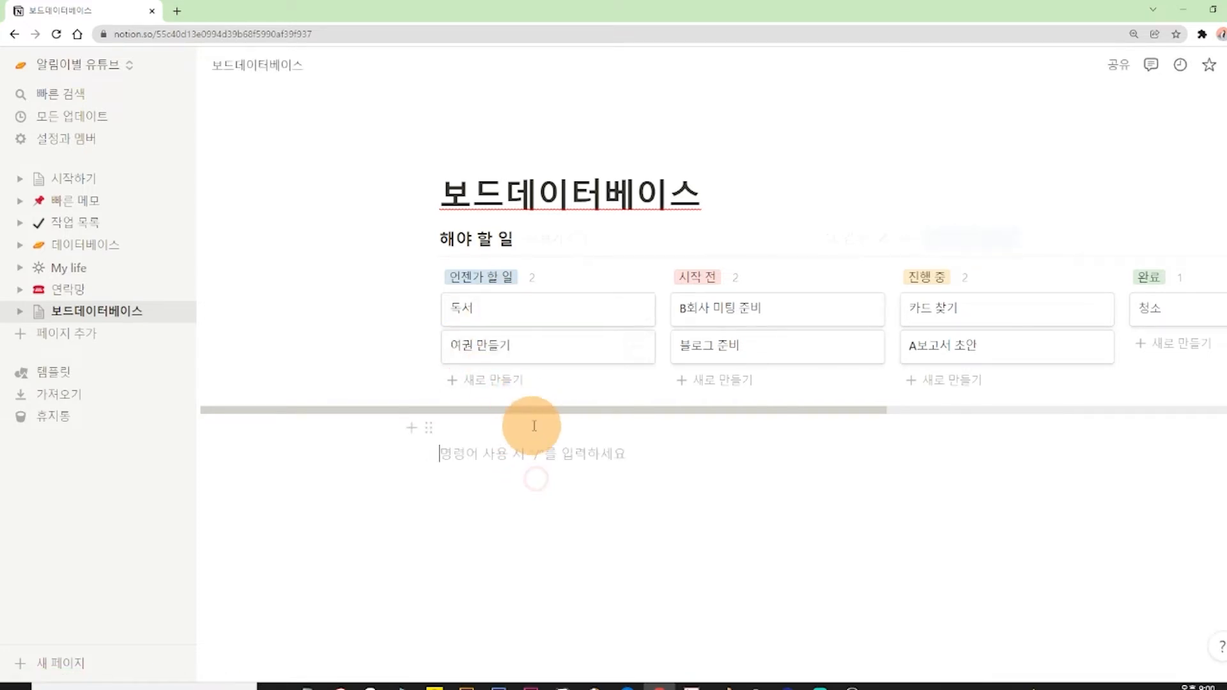
{"action": "left_click_drag", "start_coordinate": [541, 412], "coordinate": [611, 419]}
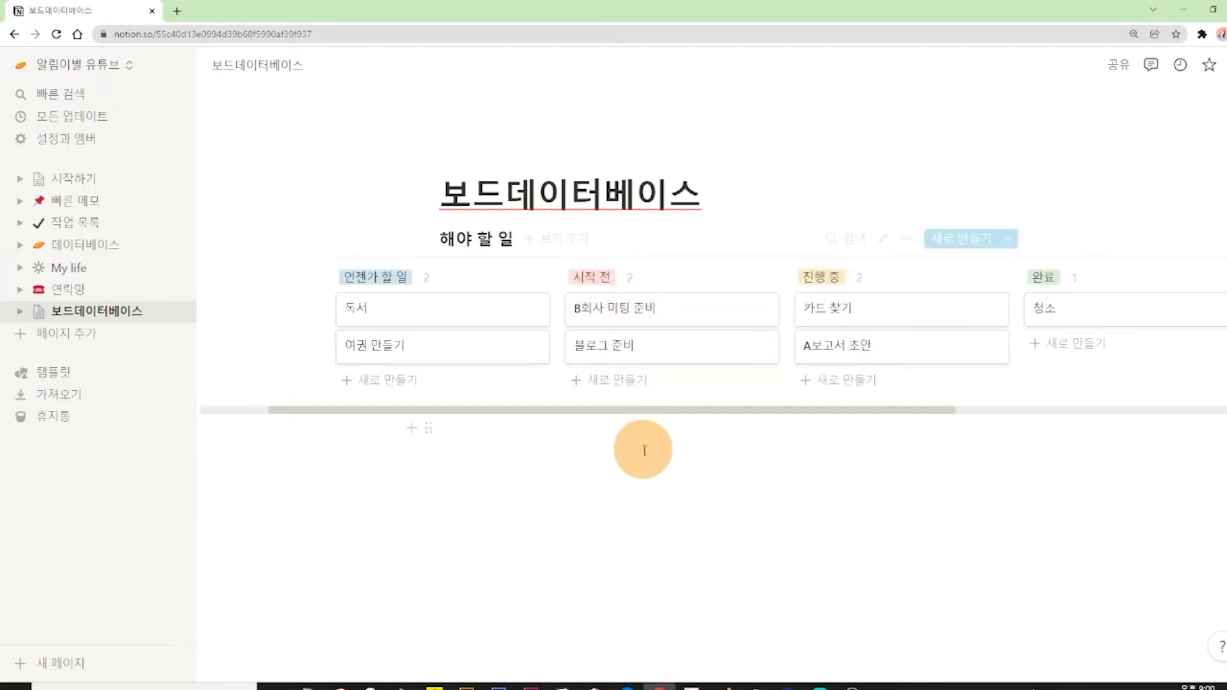
Rename the 시작 전 column to 시작하기 전 and the 진행 중 column to 진행하는 중.
{"action": "left_click", "coordinate": [594, 281]}
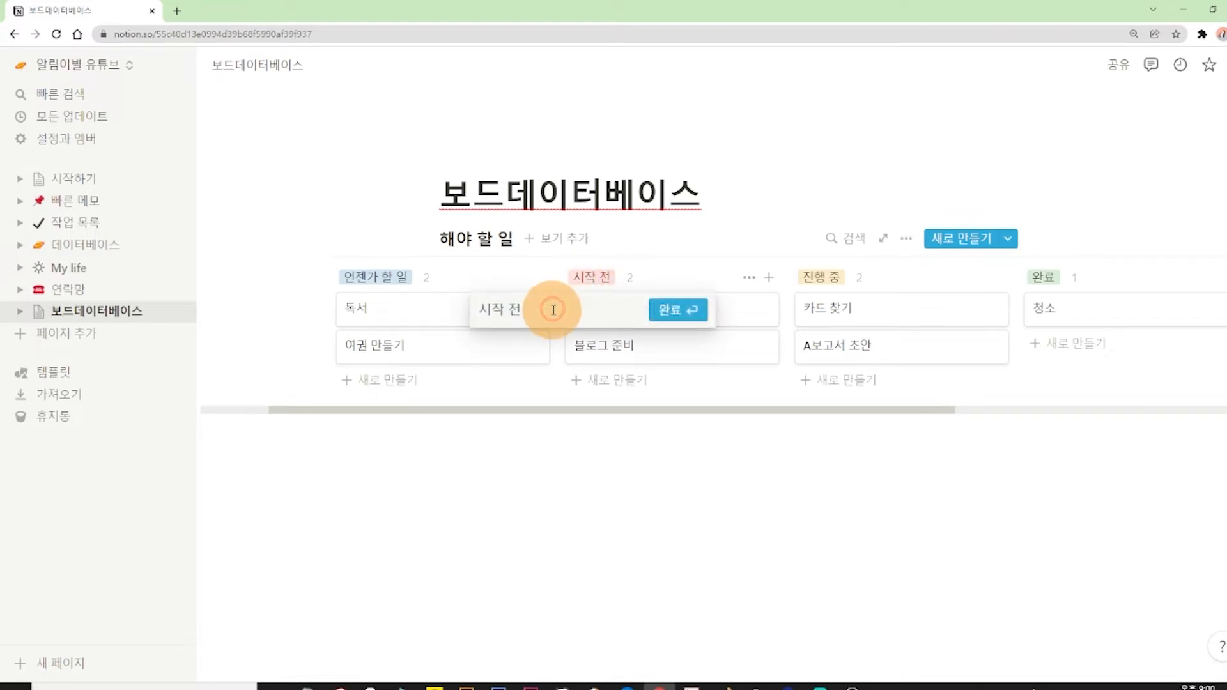
{"action": "left_click", "coordinate": [681, 312]}
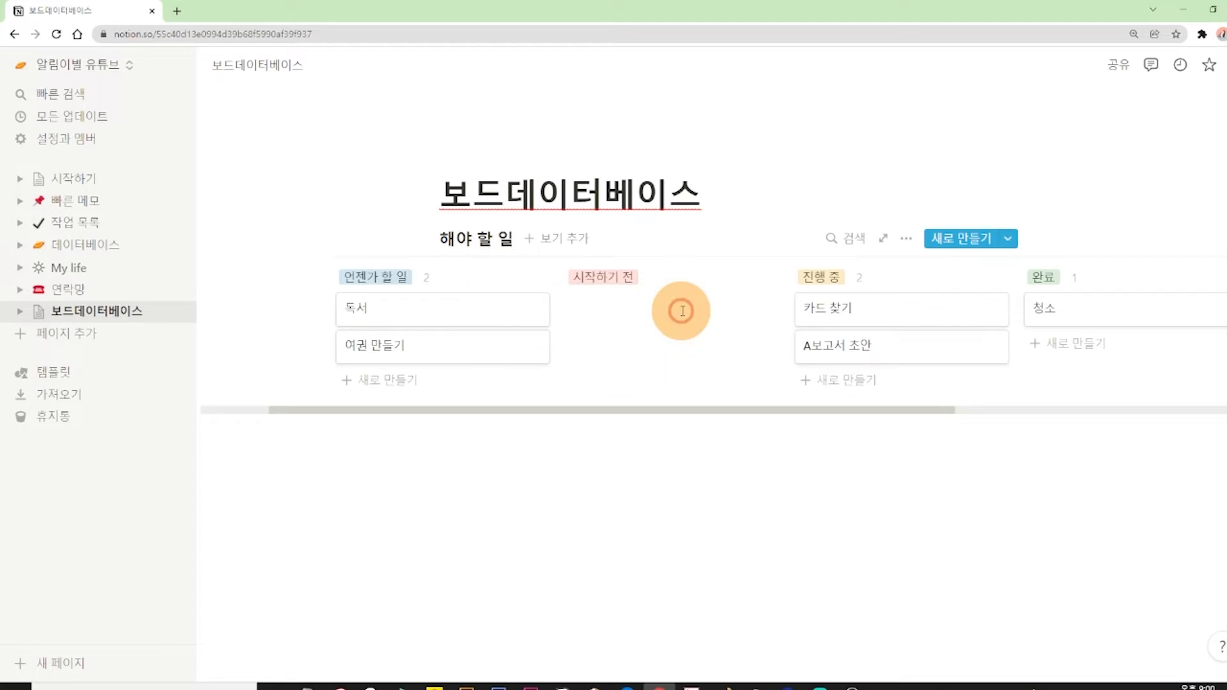
{"action": "left_click", "coordinate": [825, 281]}
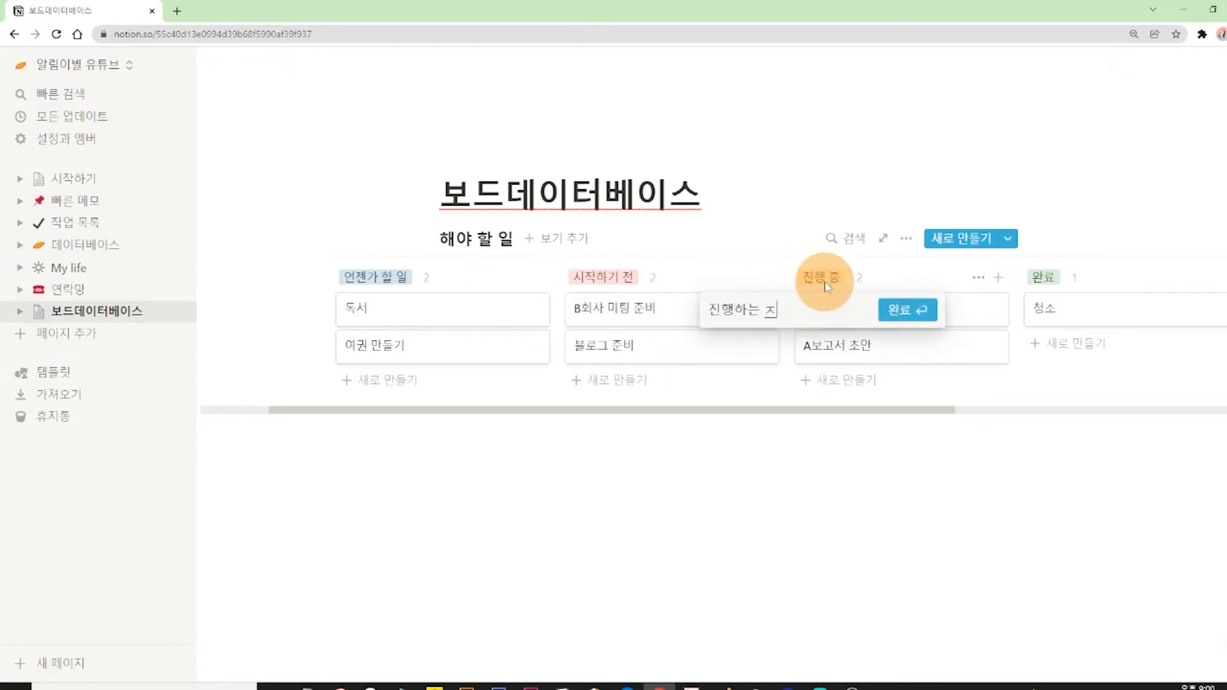
{"action": "left_click", "coordinate": [906, 309]}
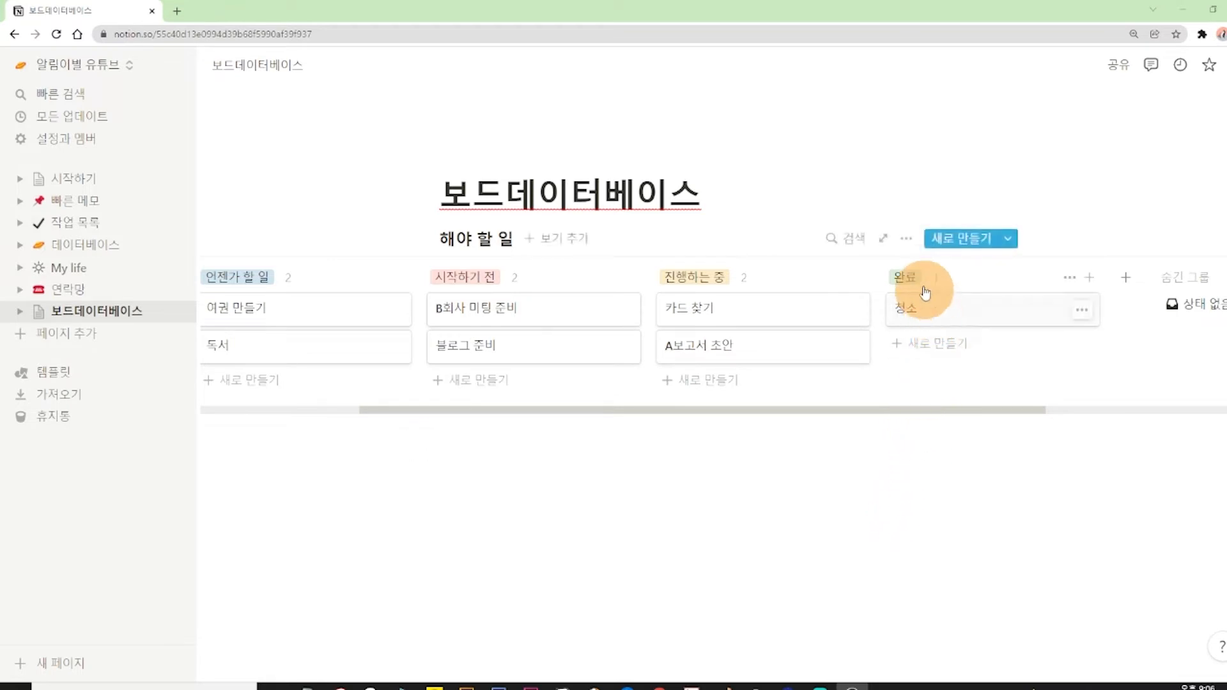
Try an ascending 이름 sort on the board, check which properties can be sorted by, and remove the sort.
{"action": "left_click", "coordinate": [907, 241]}
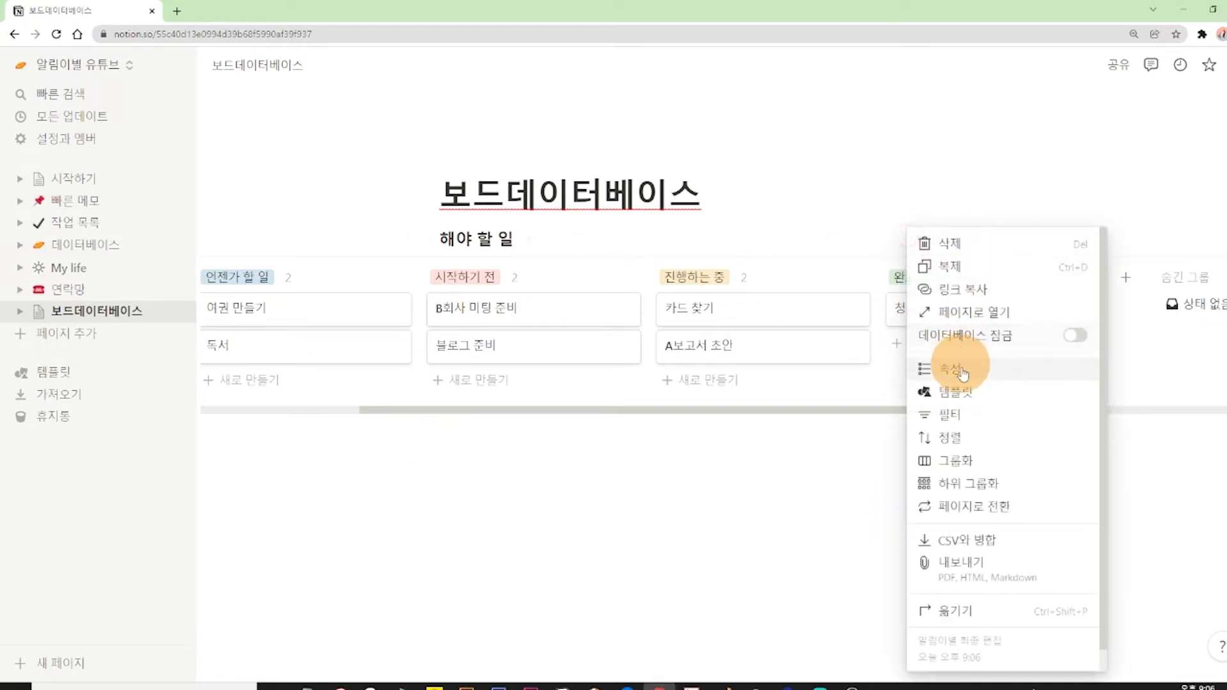
{"action": "left_click", "coordinate": [952, 439]}
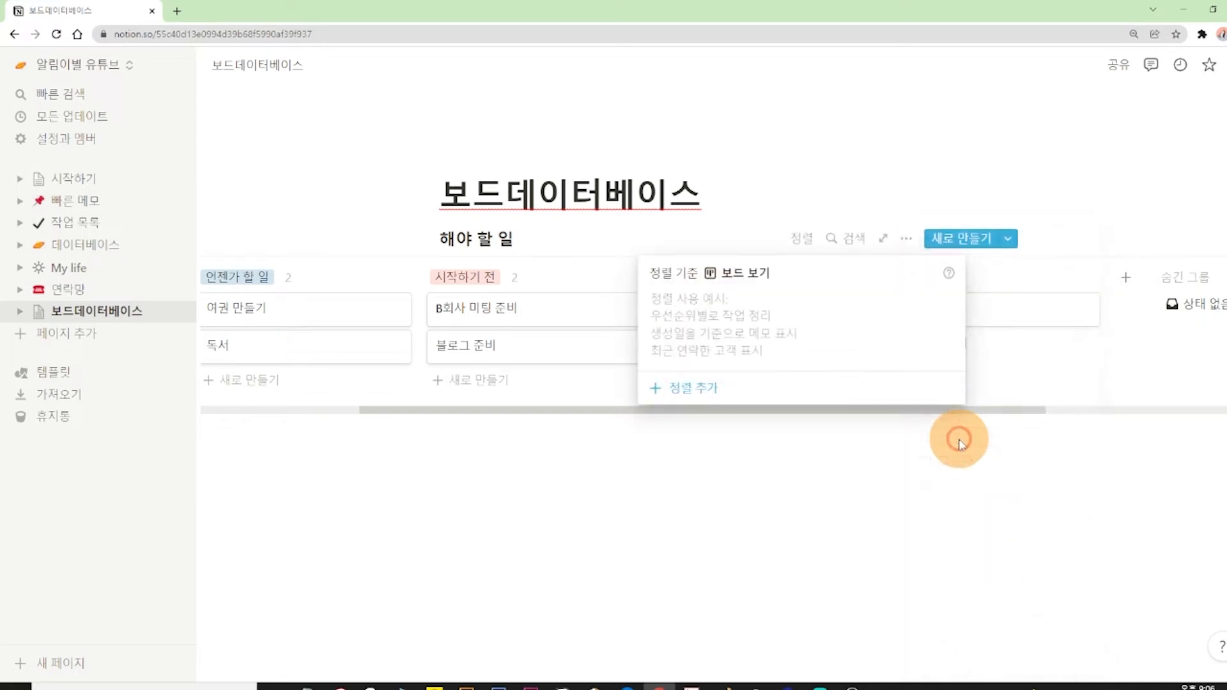
{"action": "left_click", "coordinate": [684, 389]}
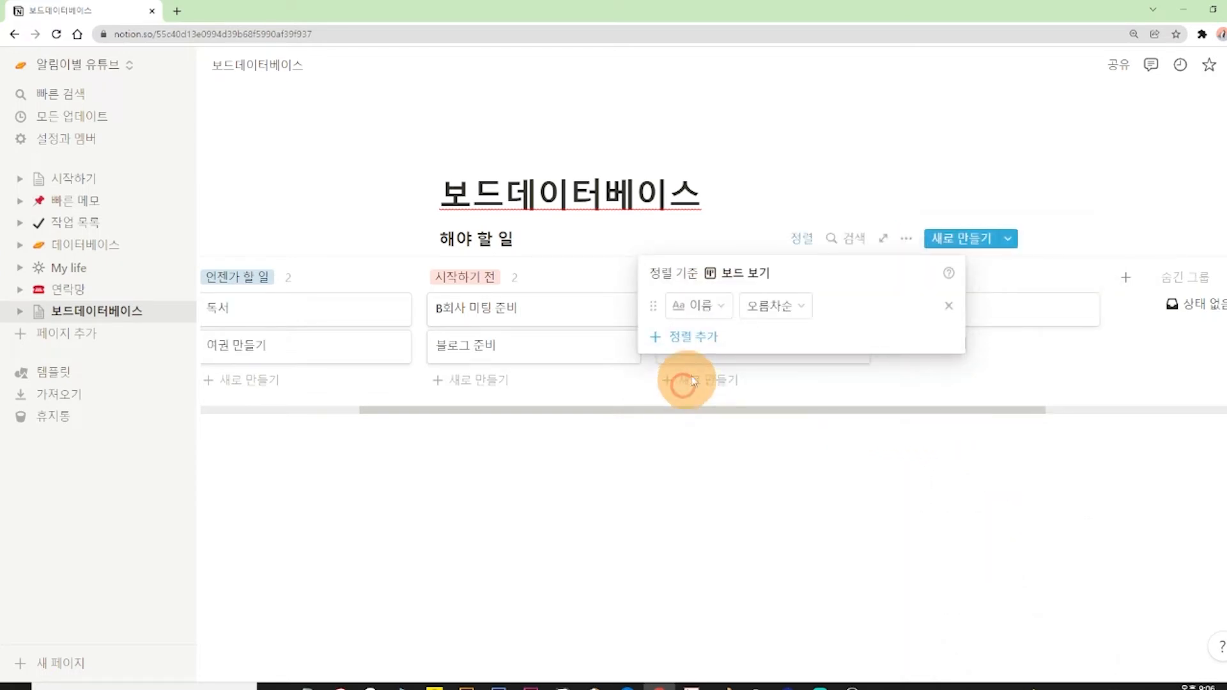
{"action": "left_click", "coordinate": [713, 311]}
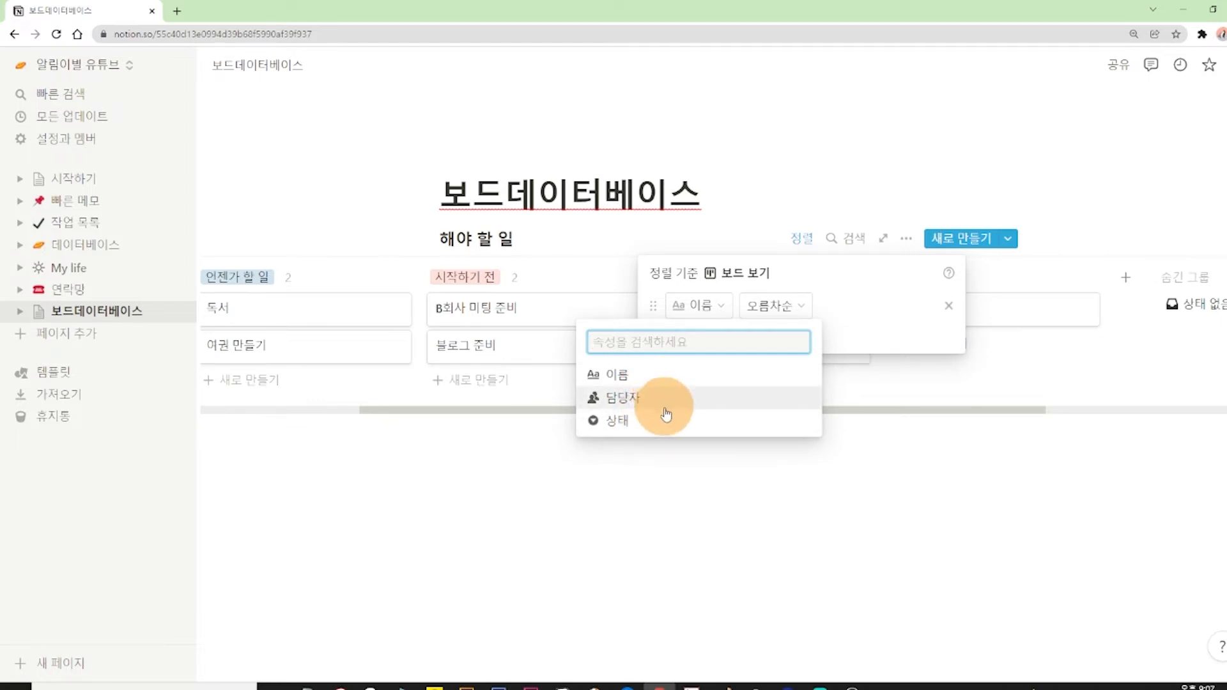
{"action": "left_click", "coordinate": [895, 329]}
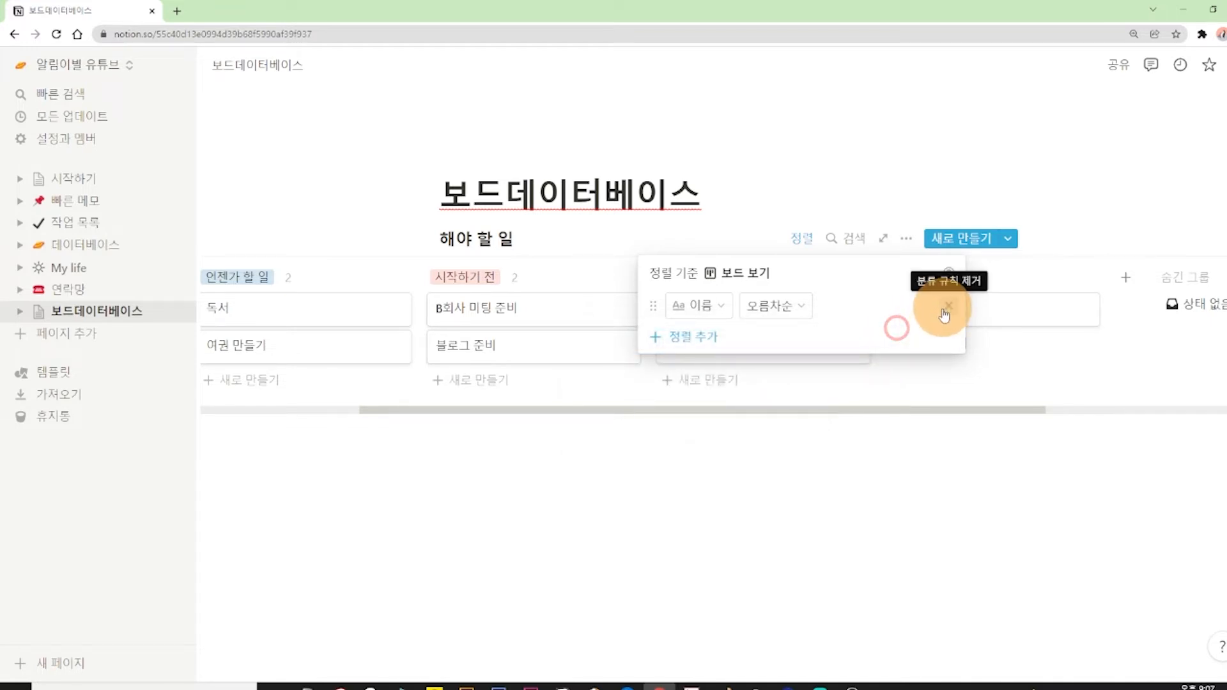
{"action": "left_click", "coordinate": [950, 309]}
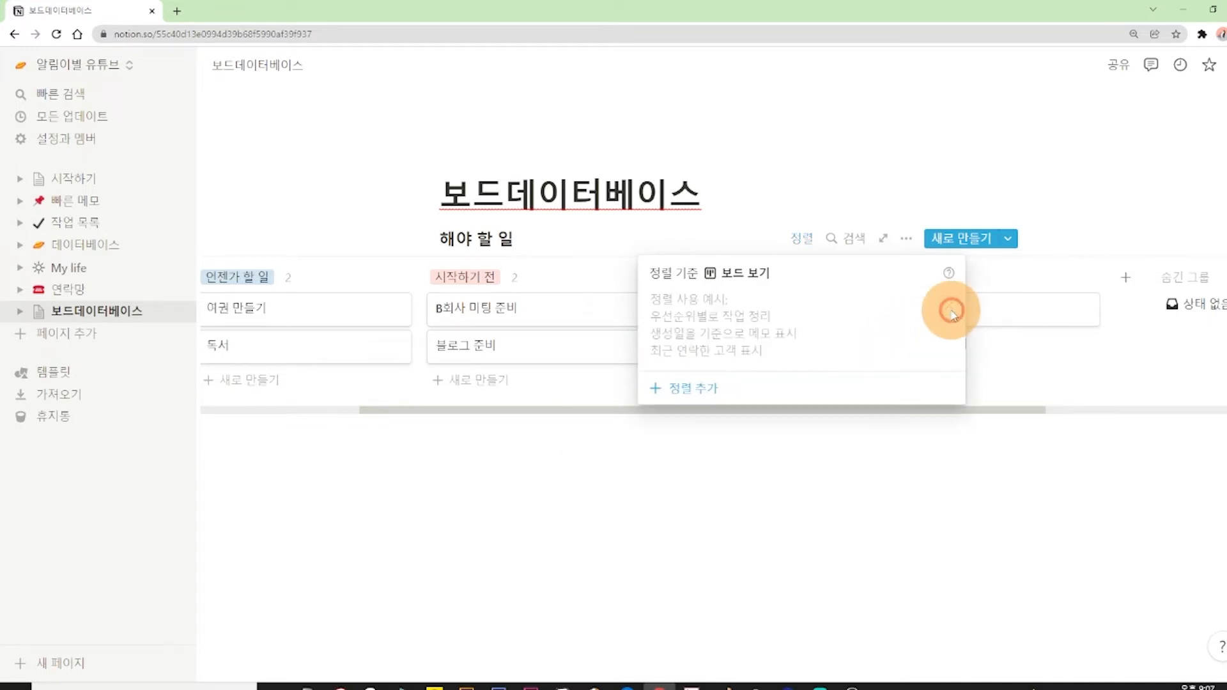
{"action": "left_click", "coordinate": [908, 155]}
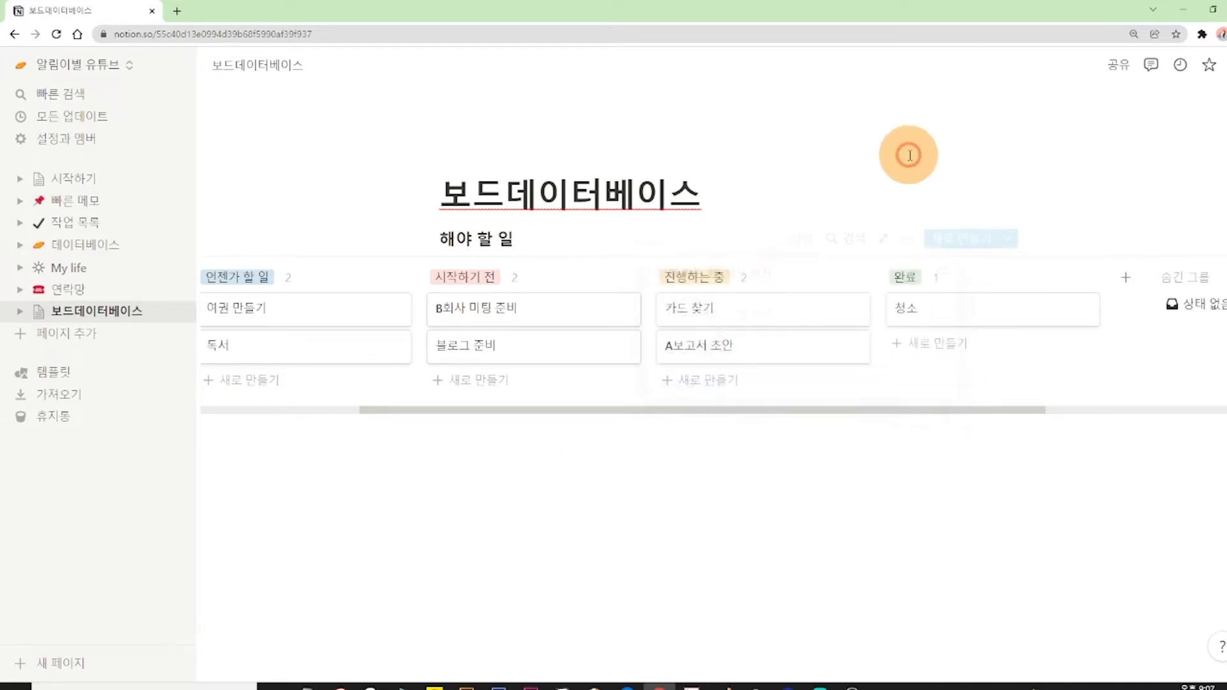
View the properties of the B회사 미팅 준비 card, clear its title, undo the deletion and close the card.
{"action": "left_click", "coordinate": [541, 318]}
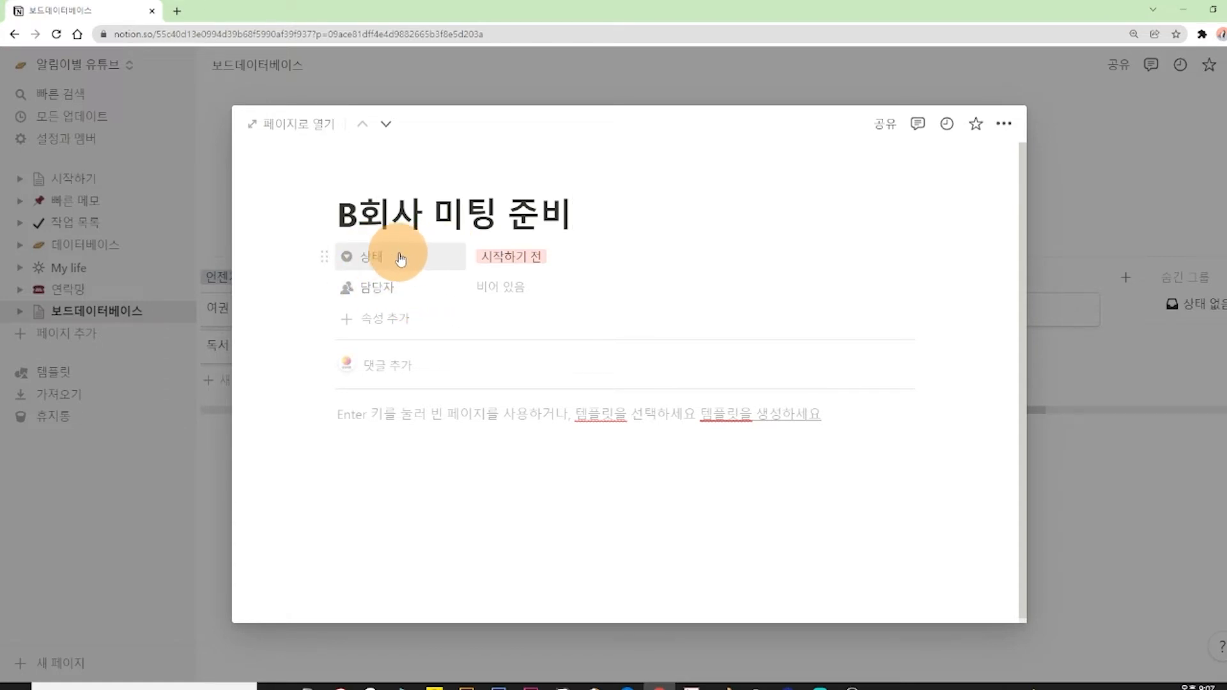
{"action": "left_click_drag", "start_coordinate": [541, 211], "coordinate": [356, 213]}
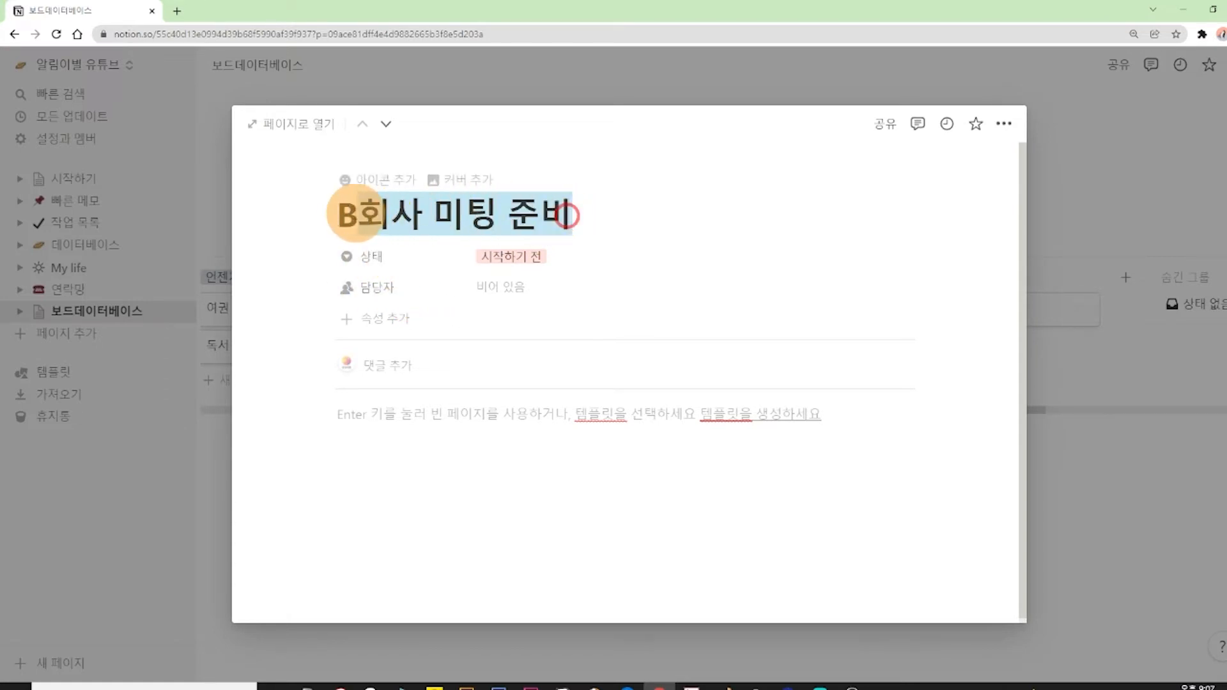
{"action": "mouse_move", "coordinate": [567, 209]}
{"action": "left_mouse_down"}
{"action": "mouse_move", "coordinate": [343, 204]}
{"action": "mouse_move", "coordinate": [561, 217]}
{"action": "left_mouse_up"}
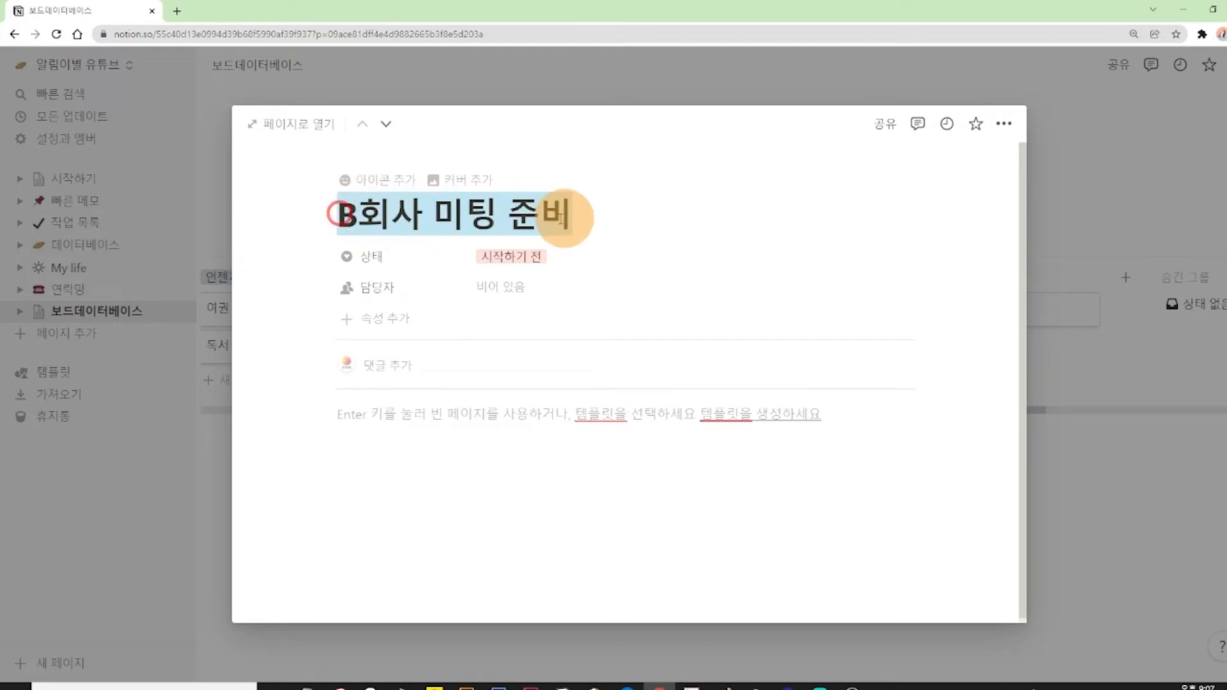
{"action": "key", "text": "BackSpace"}
{"action": "key", "text": "ctrl+z"}
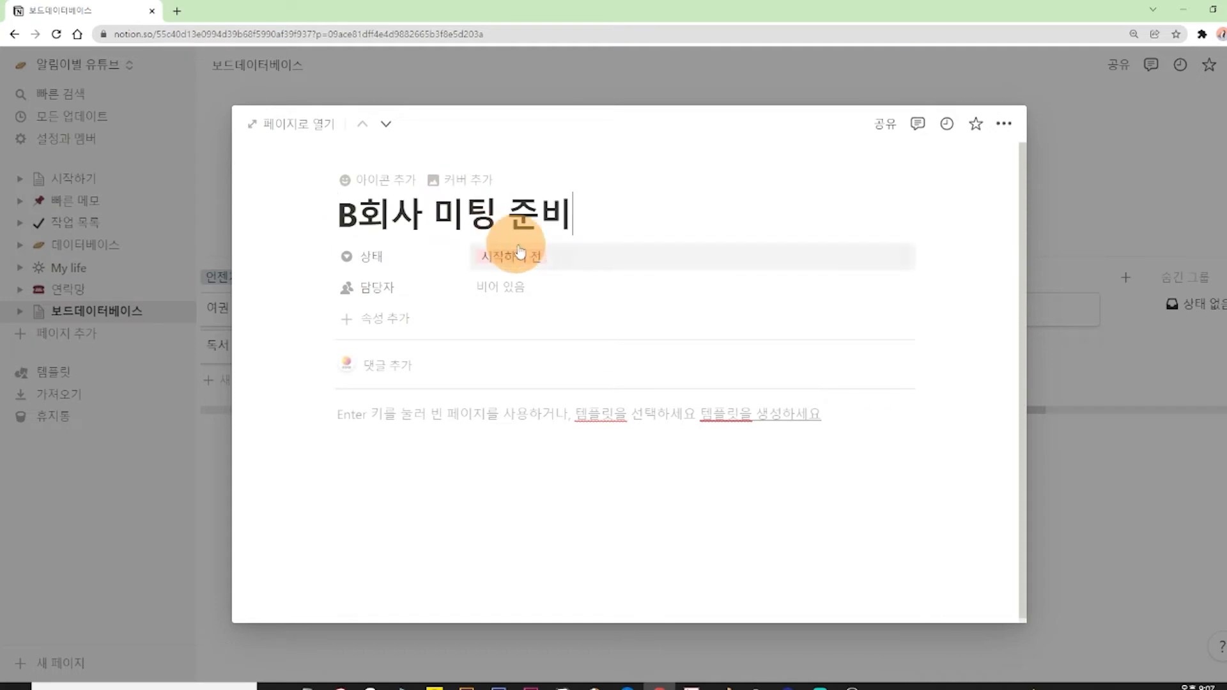
{"action": "left_click", "coordinate": [1068, 170]}
Add an ascending 이름 sort to the board again and remove it.
{"action": "left_click", "coordinate": [904, 236]}
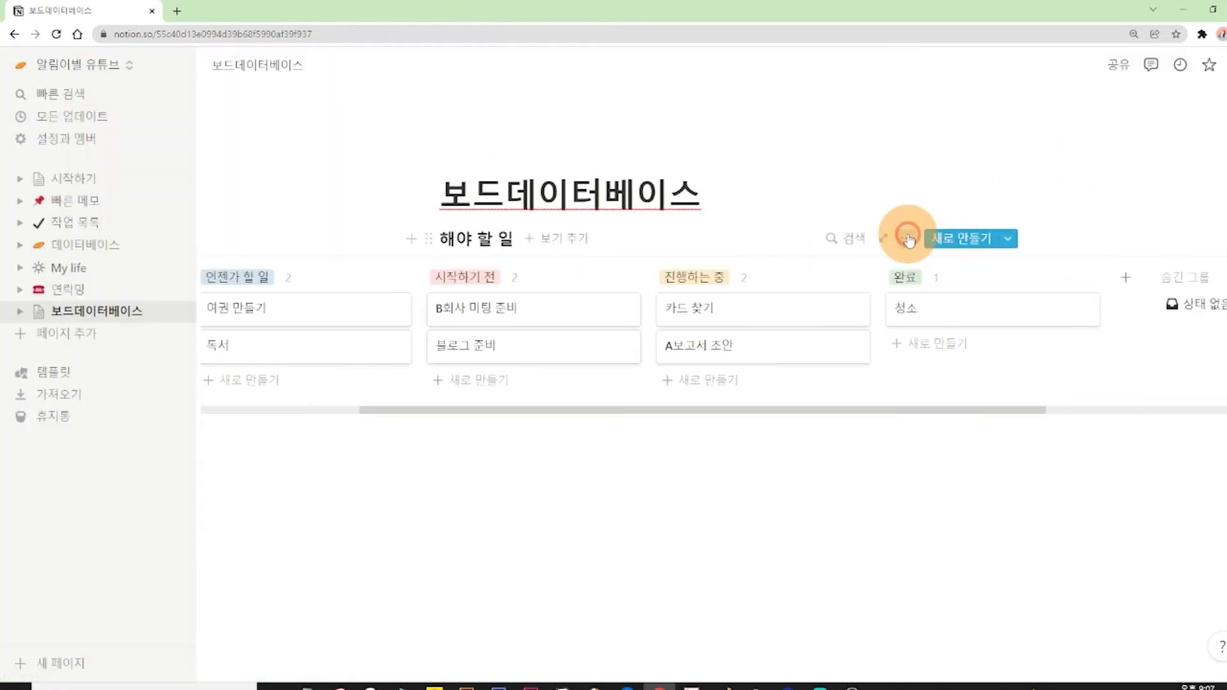
{"action": "left_click", "coordinate": [956, 437]}
{"action": "left_click", "coordinate": [701, 385]}
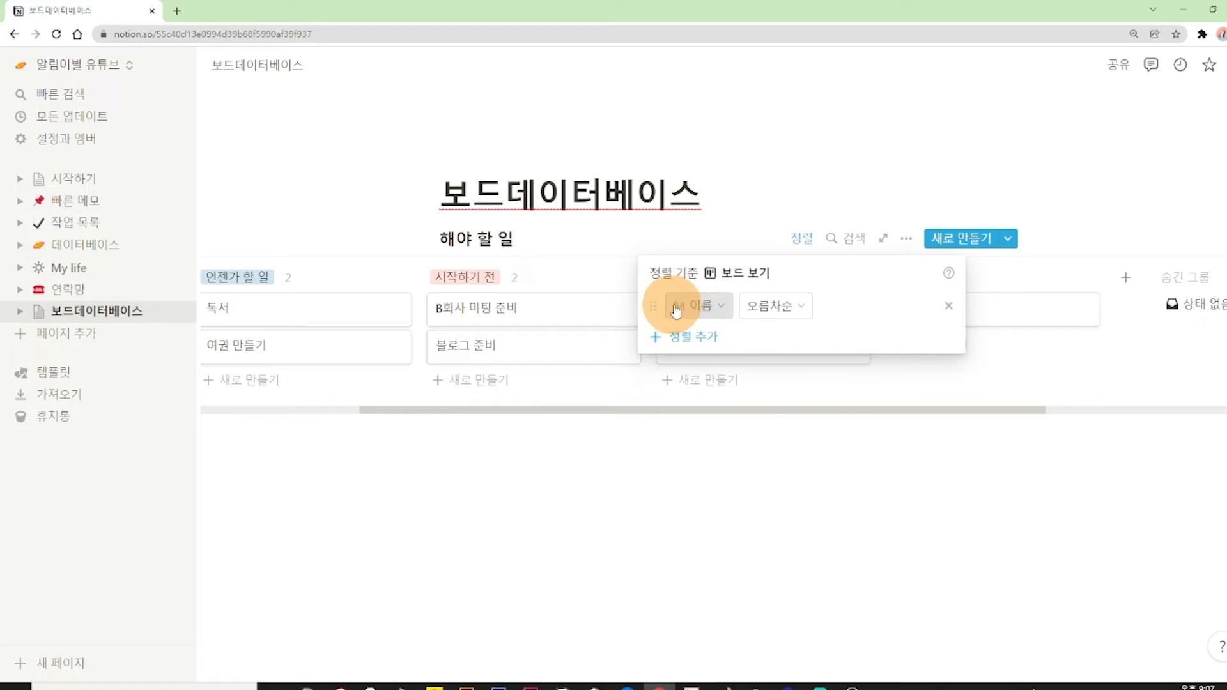
{"action": "left_click", "coordinate": [948, 305]}
{"action": "left_click", "coordinate": [927, 148]}
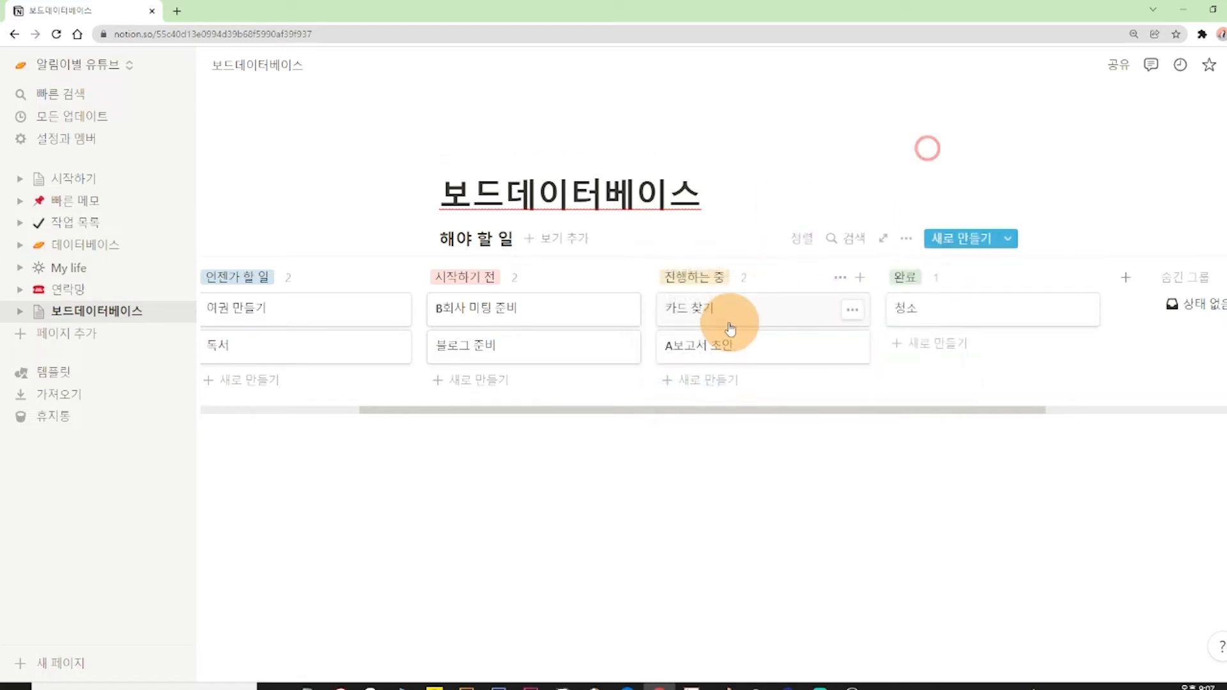
Open the 카드 찾기 and 청소 cards in turn to check the 상태 property of each.
{"action": "left_click", "coordinate": [716, 314]}
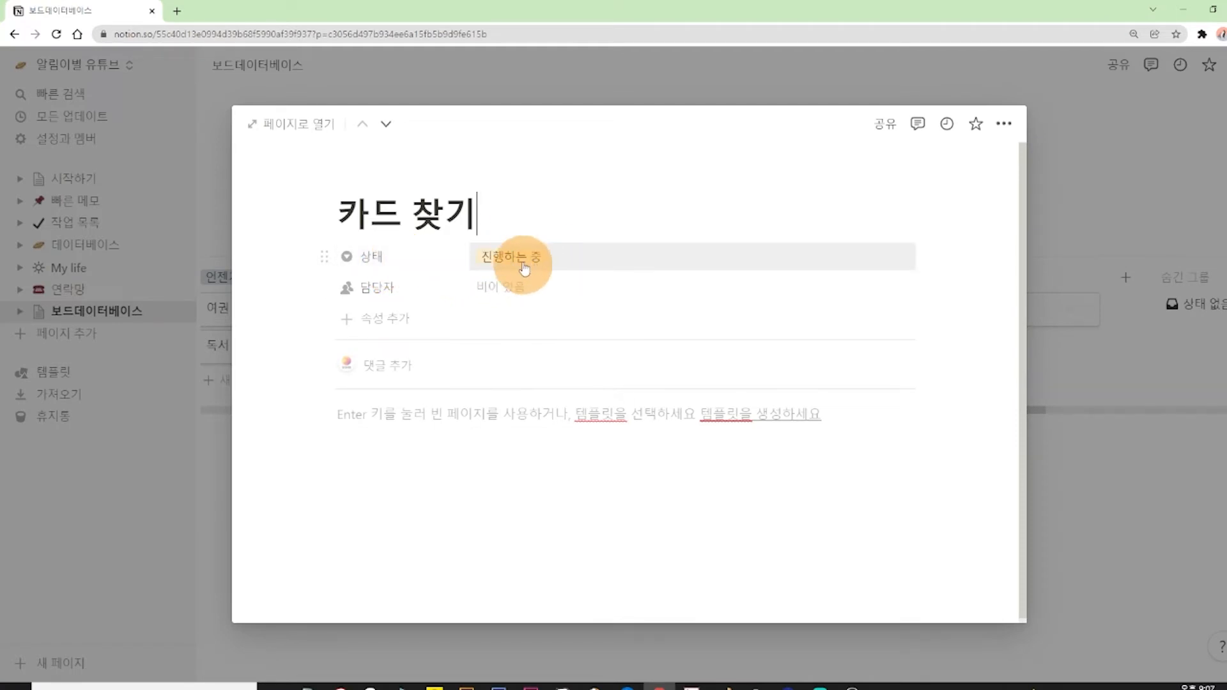
{"action": "left_click", "coordinate": [1126, 124]}
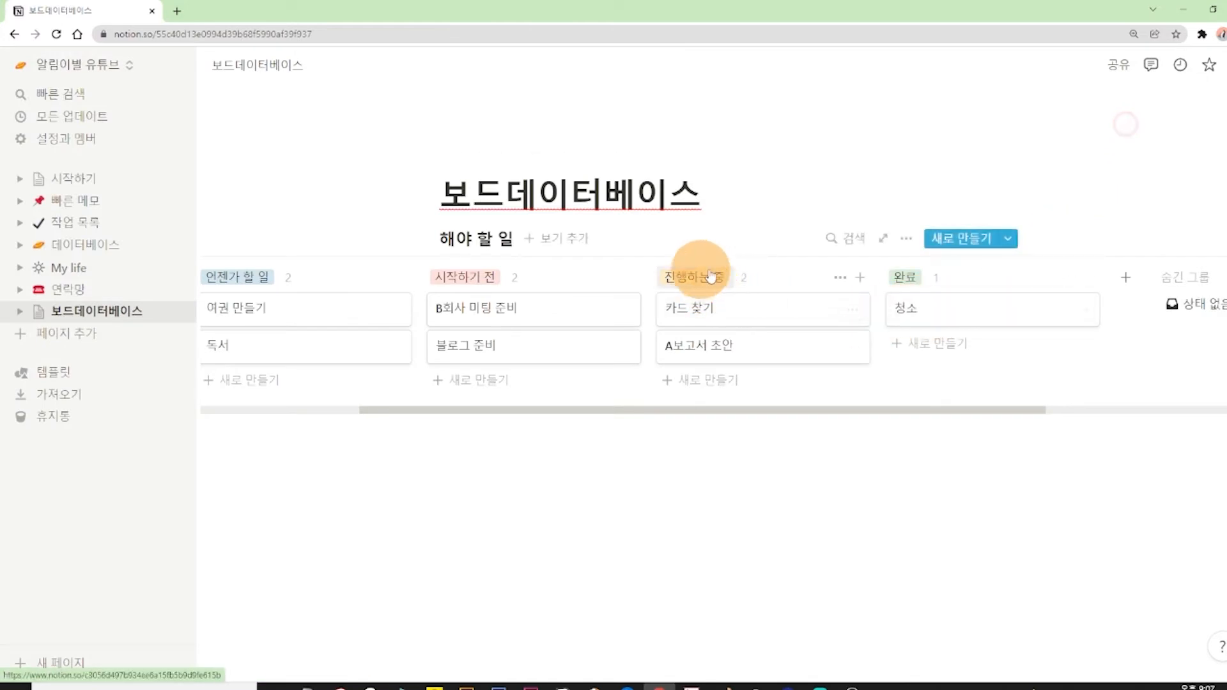
{"action": "left_click", "coordinate": [916, 308]}
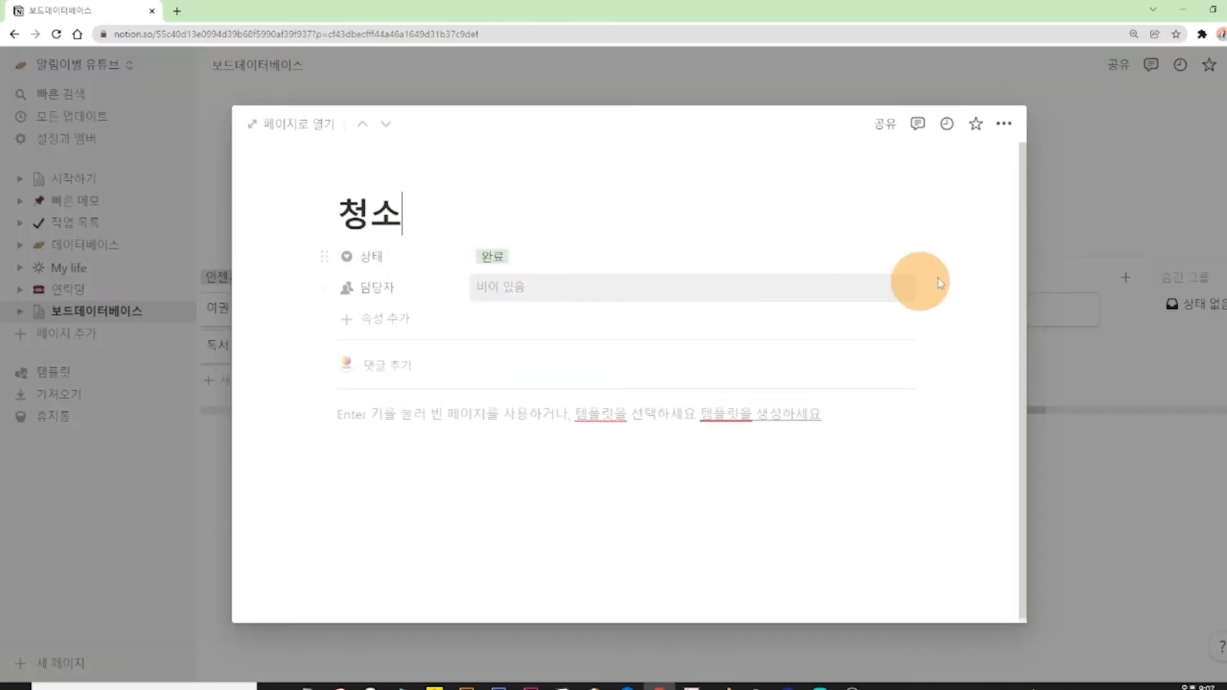
{"action": "left_click", "coordinate": [1066, 197]}
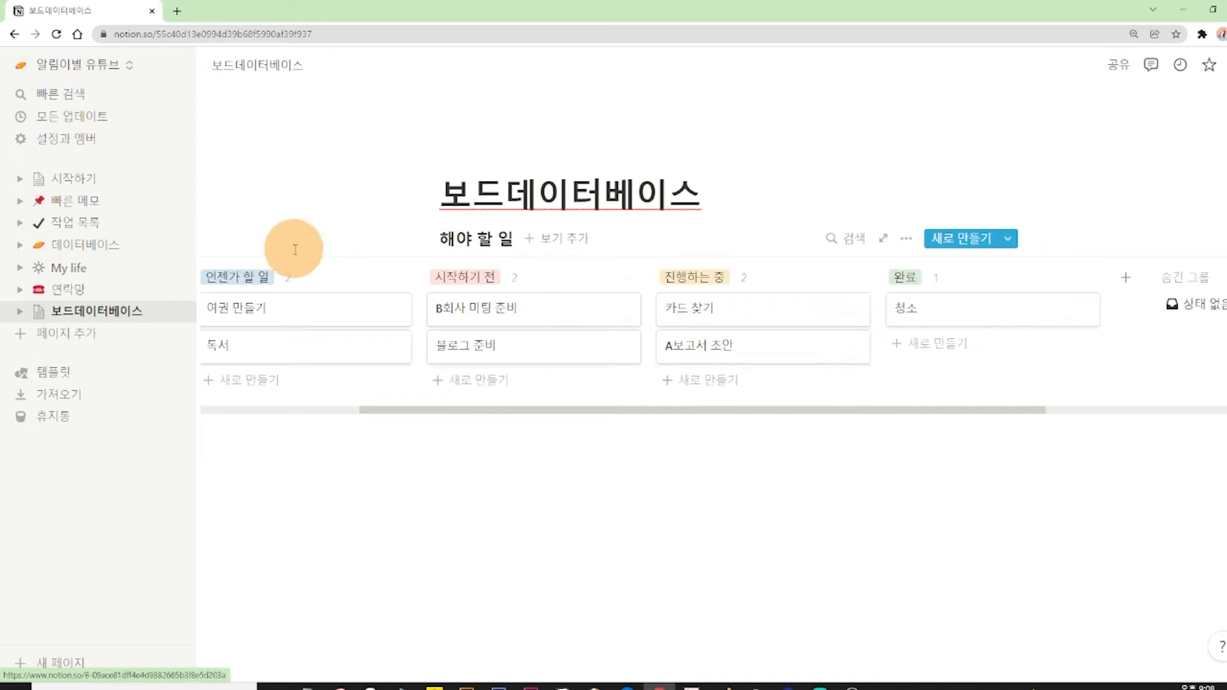
Delete the 담당자 property from within the 카드 찾기 card.
{"action": "left_click", "coordinate": [700, 309]}
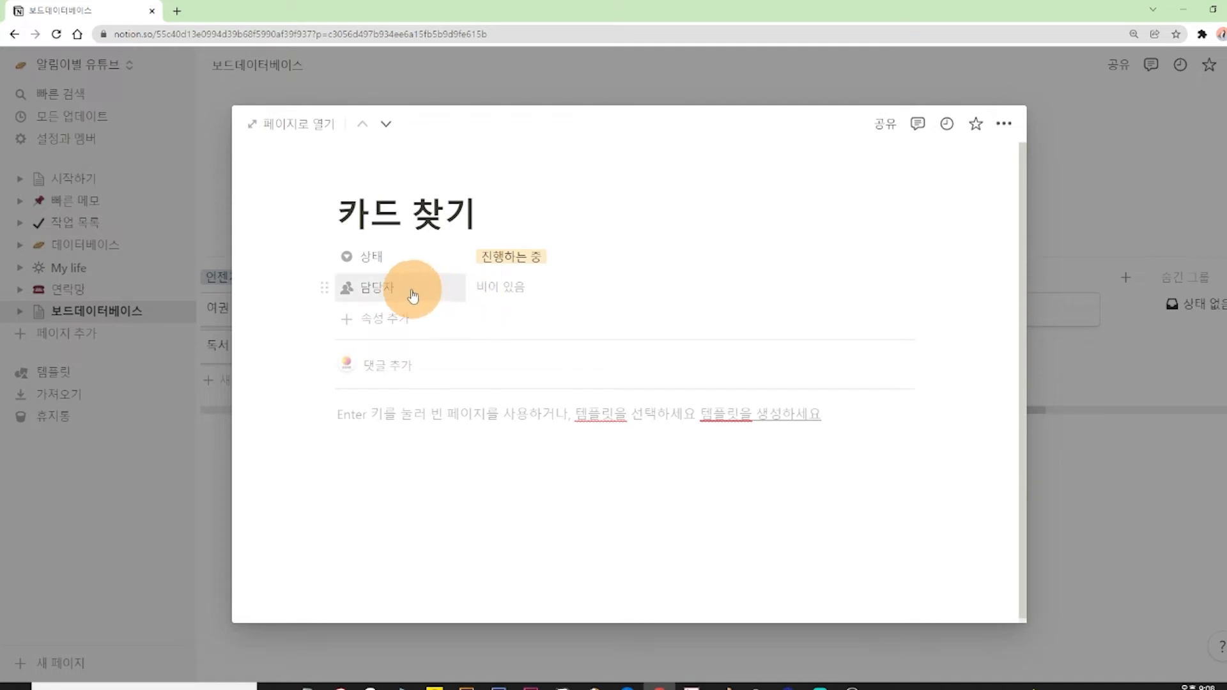
{"action": "left_click", "coordinate": [321, 294]}
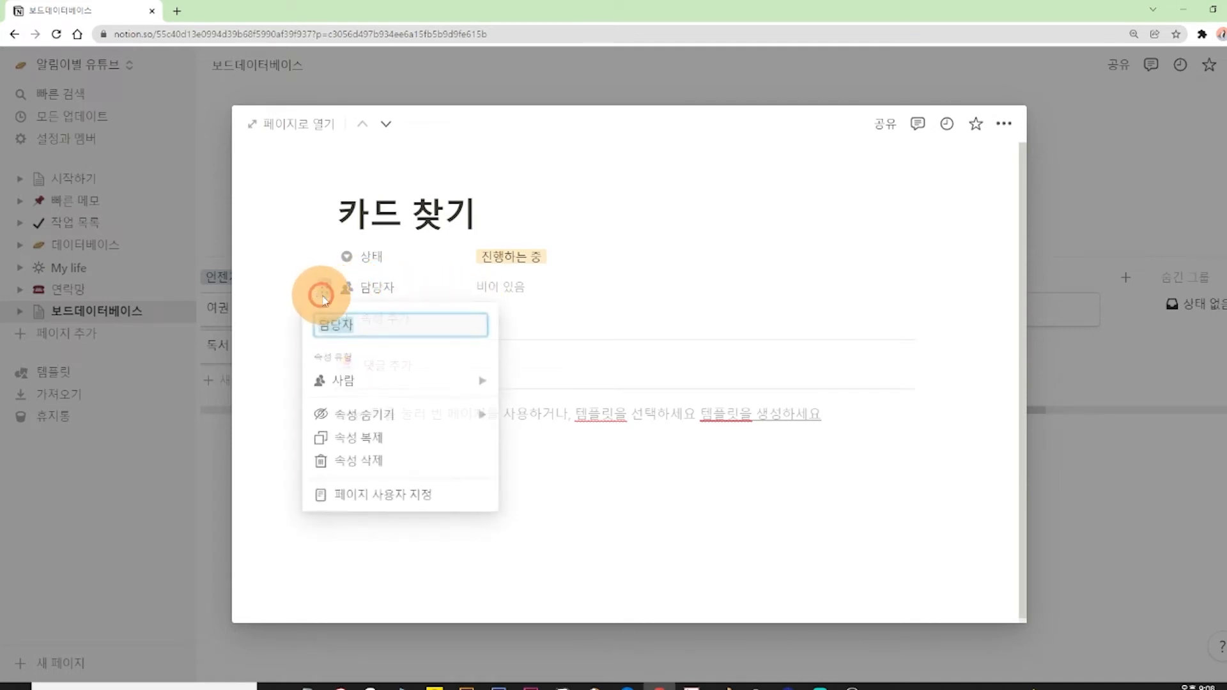
{"action": "left_click", "coordinate": [365, 463]}
{"action": "left_click", "coordinate": [577, 384]}
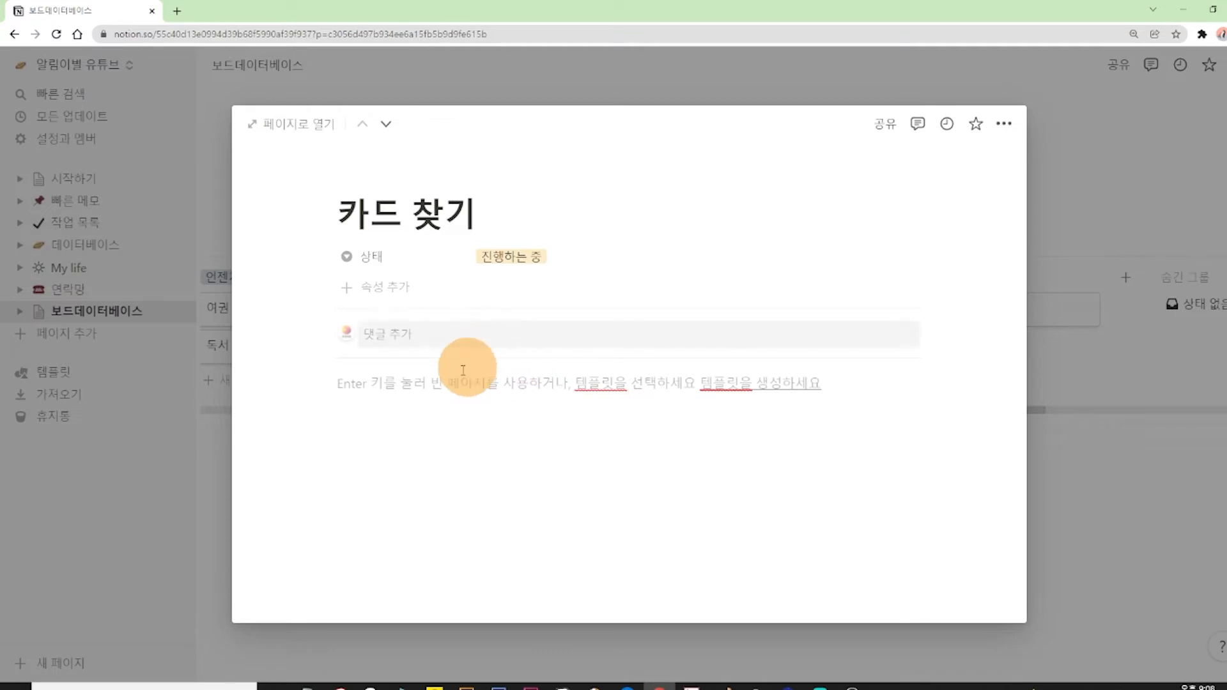
Add a 다중 선택 property named 난이도 to the 카드 찾기 card.
{"action": "left_click", "coordinate": [384, 285]}
{"action": "left_click", "coordinate": [332, 380]}
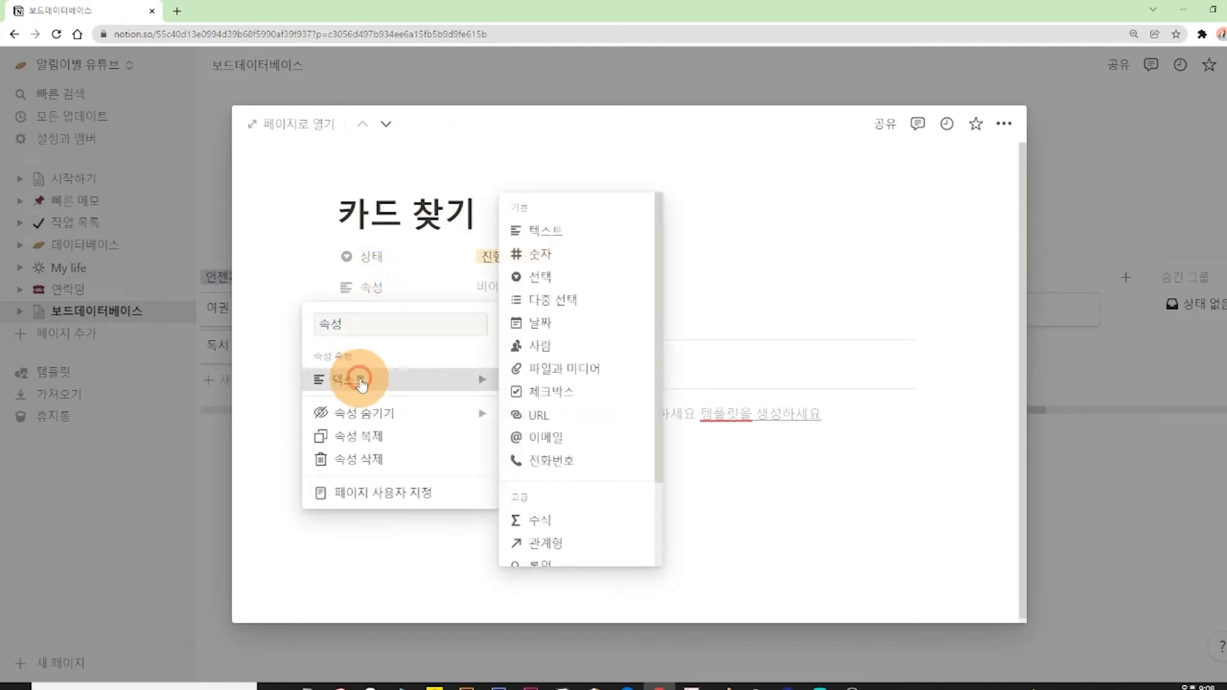
{"action": "left_click", "coordinate": [561, 302]}
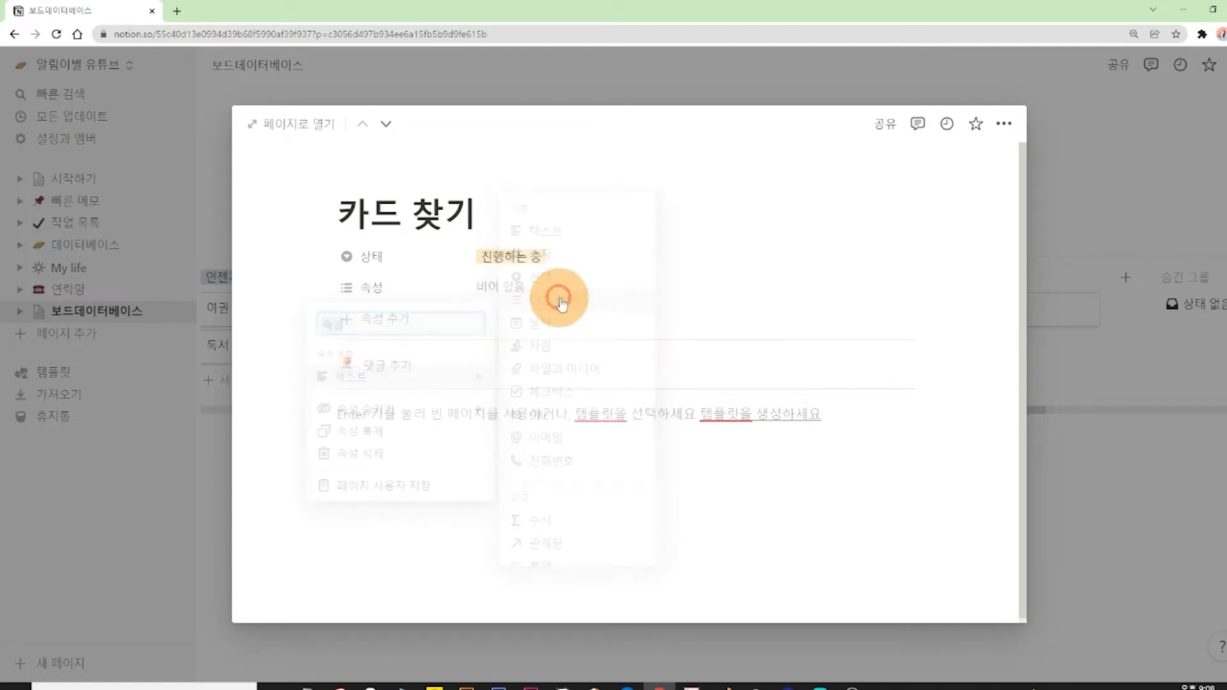
{"action": "left_click", "coordinate": [398, 289]}
{"action": "type", "text": "ㄴ난이도"}
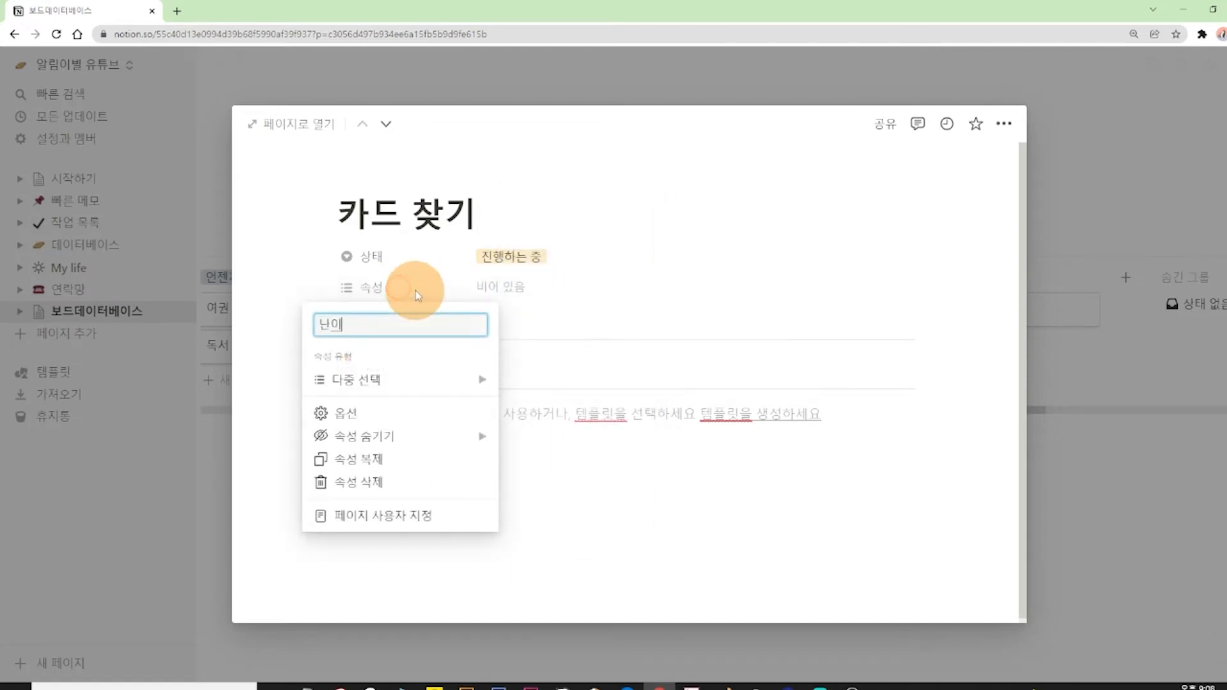
{"action": "key", "text": "Return"}
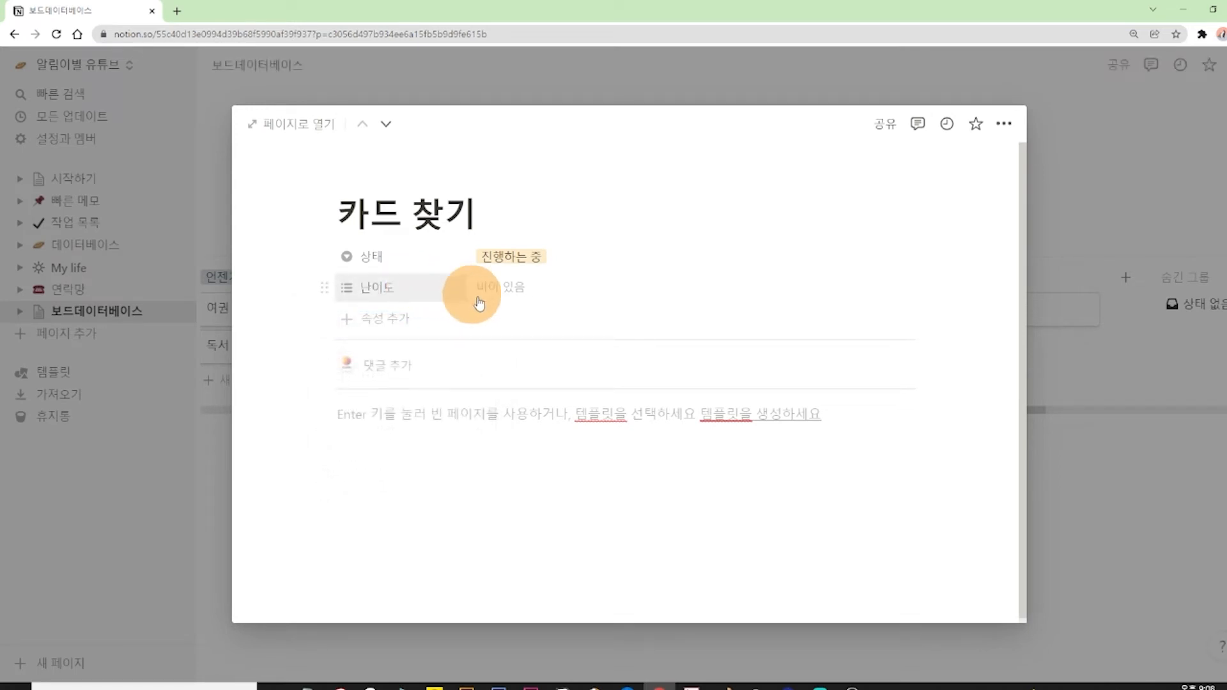
Create a ★ option for the 난이도 property of the 카드 찾기 card.
{"action": "left_click", "coordinate": [518, 294]}
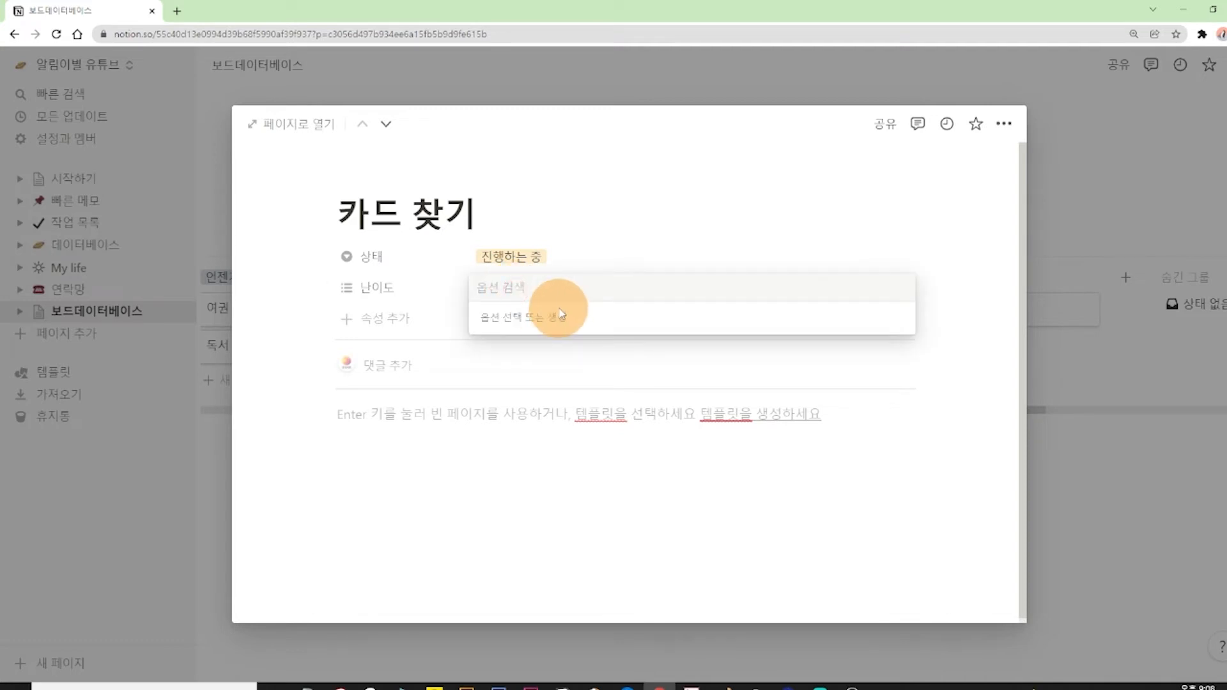
{"action": "type", "text": "ㅁ"}
{"action": "key", "text": "Hangul_Hanja"}
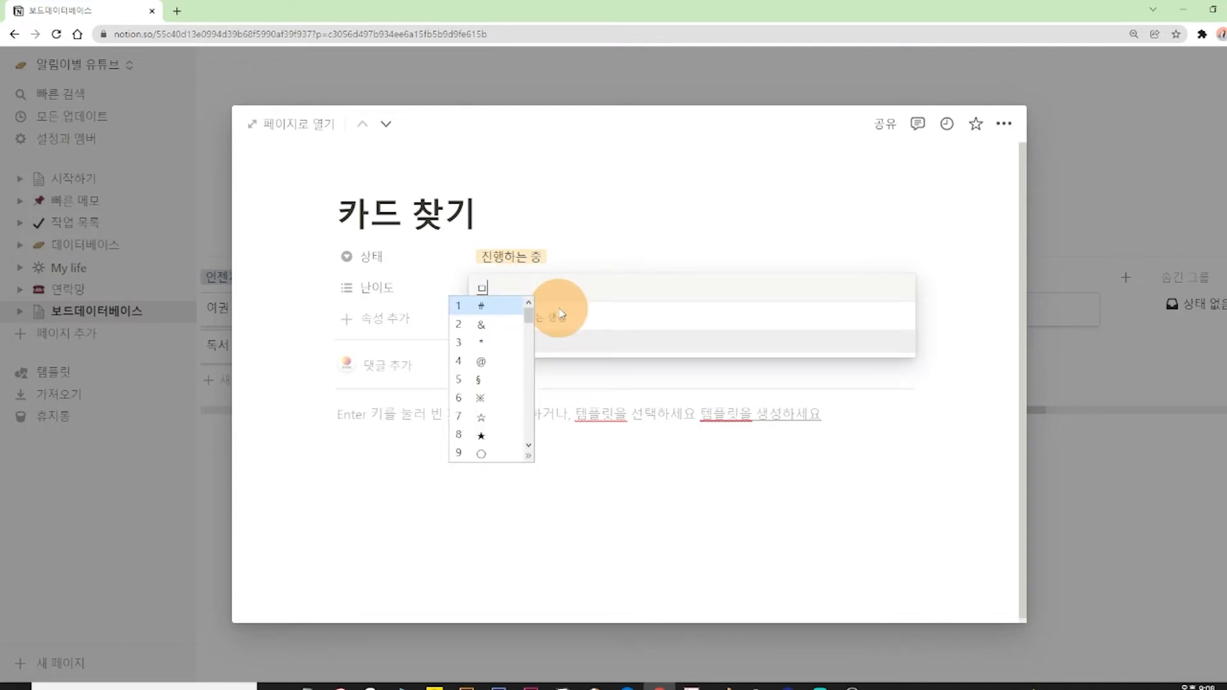
{"action": "key", "text": "8"}
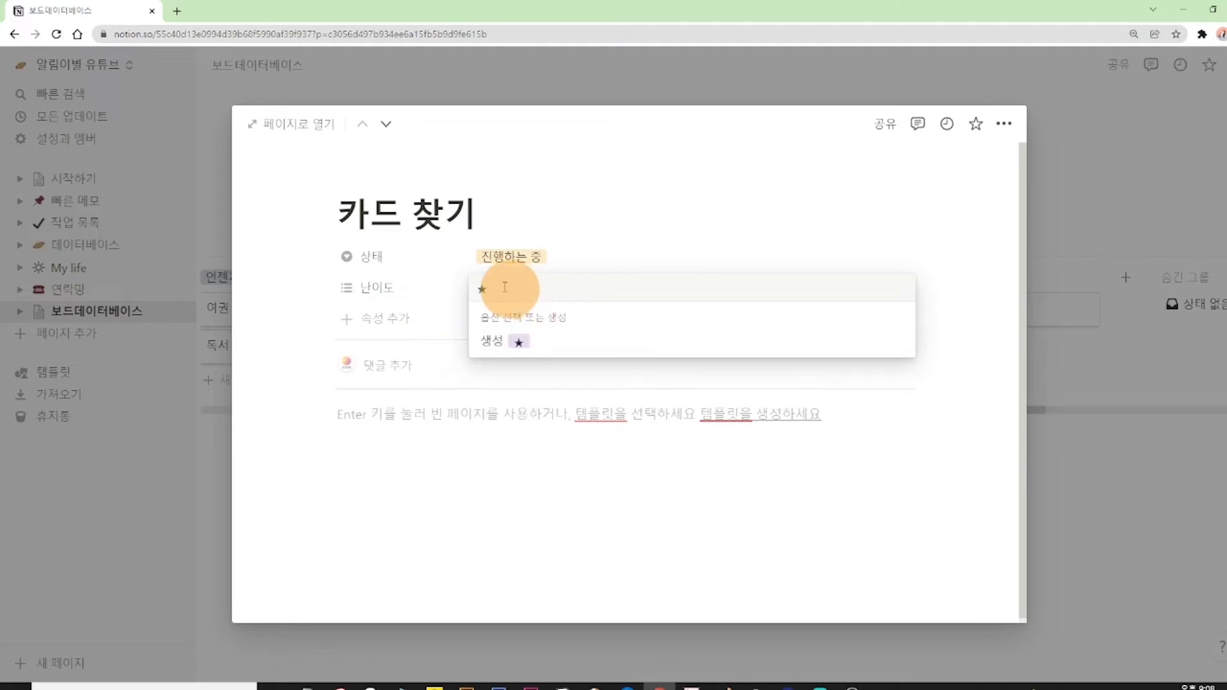
{"action": "left_click", "coordinate": [493, 341]}
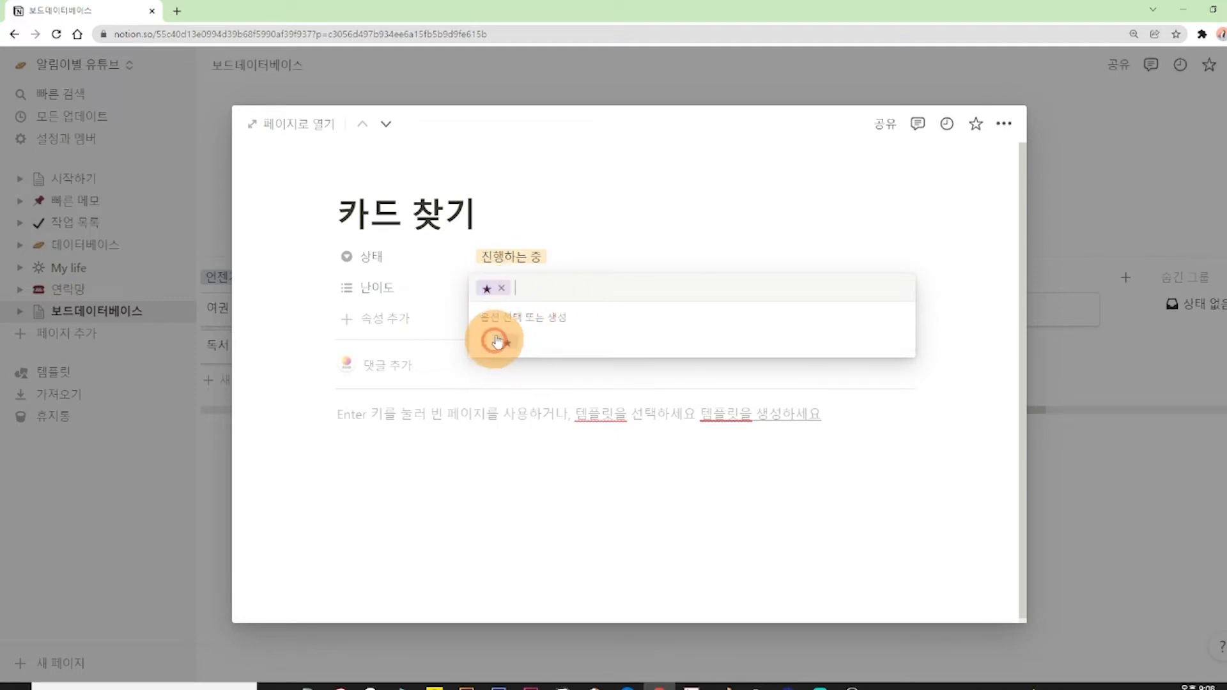
Create the ★★ and ★★★ options for the 난이도 property of the 카드 찾기 card.
{"action": "left_click", "coordinate": [523, 287]}
{"action": "type", "text": "★"}
{"action": "left_click", "coordinate": [493, 341]}
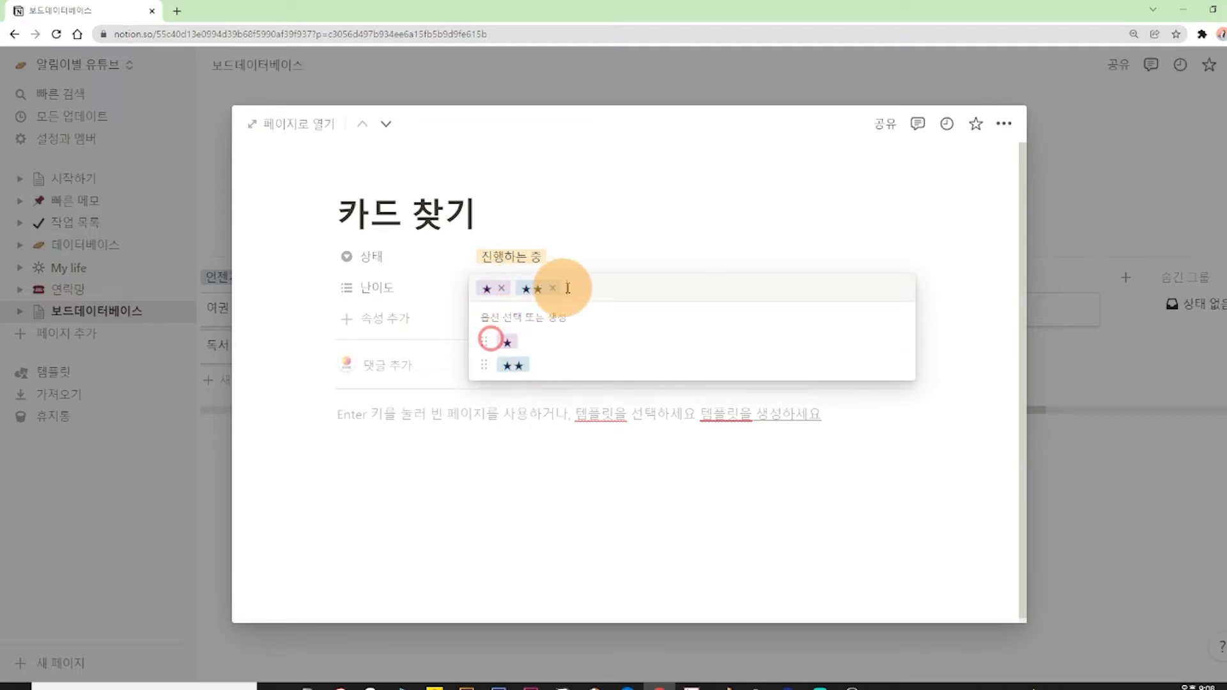
{"action": "left_click", "coordinate": [576, 286]}
{"action": "key", "text": "ctrl+v"}
{"action": "key", "text": "ctrl+v"}
{"action": "key", "text": "ctrl+v"}
{"action": "left_click", "coordinate": [519, 344]}
Add ★★★★ and ★★★★★ options to the 난이도 property and finish editing its values.
{"action": "left_click", "coordinate": [625, 287]}
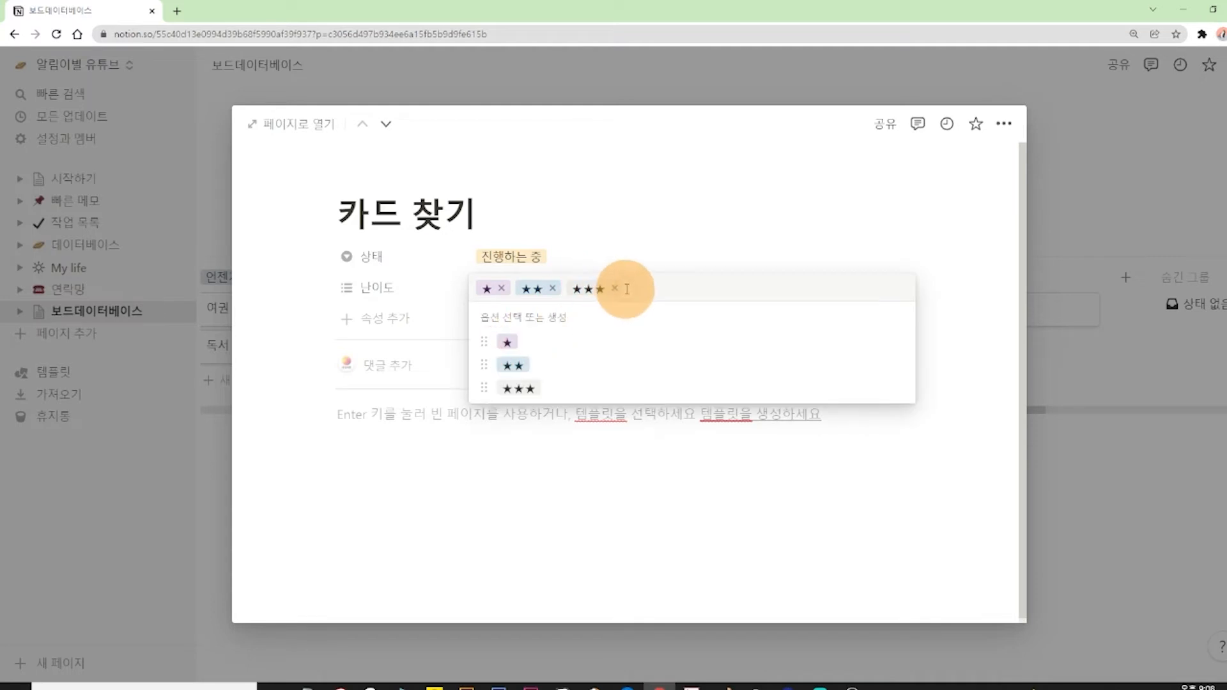
{"action": "key", "text": "ctrl+v"}
{"action": "key", "text": "ctrl+v"}
{"action": "key", "text": "ctrl+v"}
{"action": "key", "text": "ctrl+v"}
{"action": "left_click", "coordinate": [519, 343]}
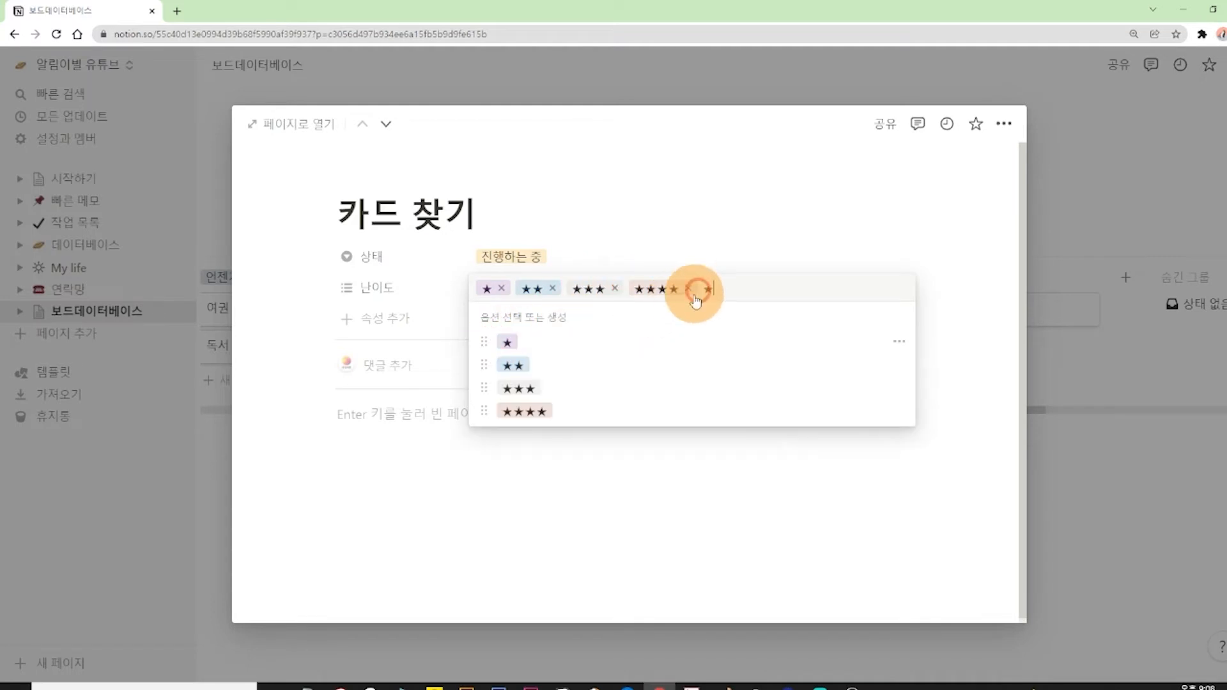
{"action": "key", "text": "ctrl+v"}
{"action": "key", "text": "ctrl+v"}
{"action": "key", "text": "ctrl+v"}
{"action": "left_click", "coordinate": [535, 340]}
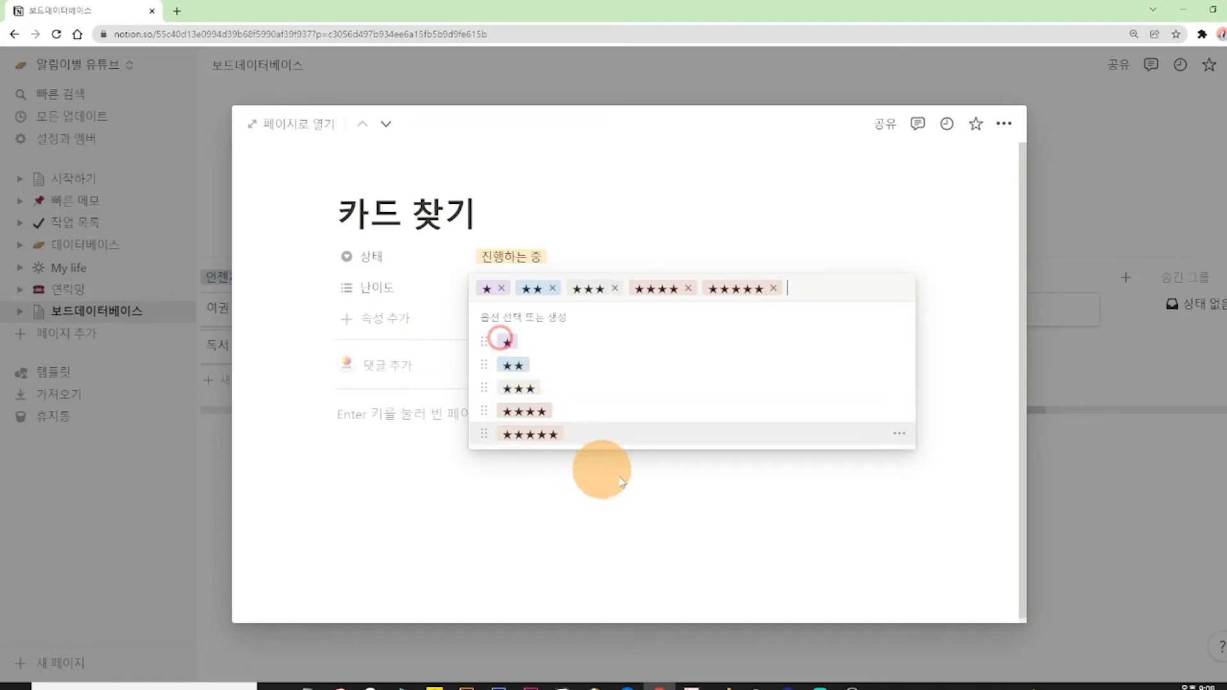
{"action": "left_click", "coordinate": [938, 204]}
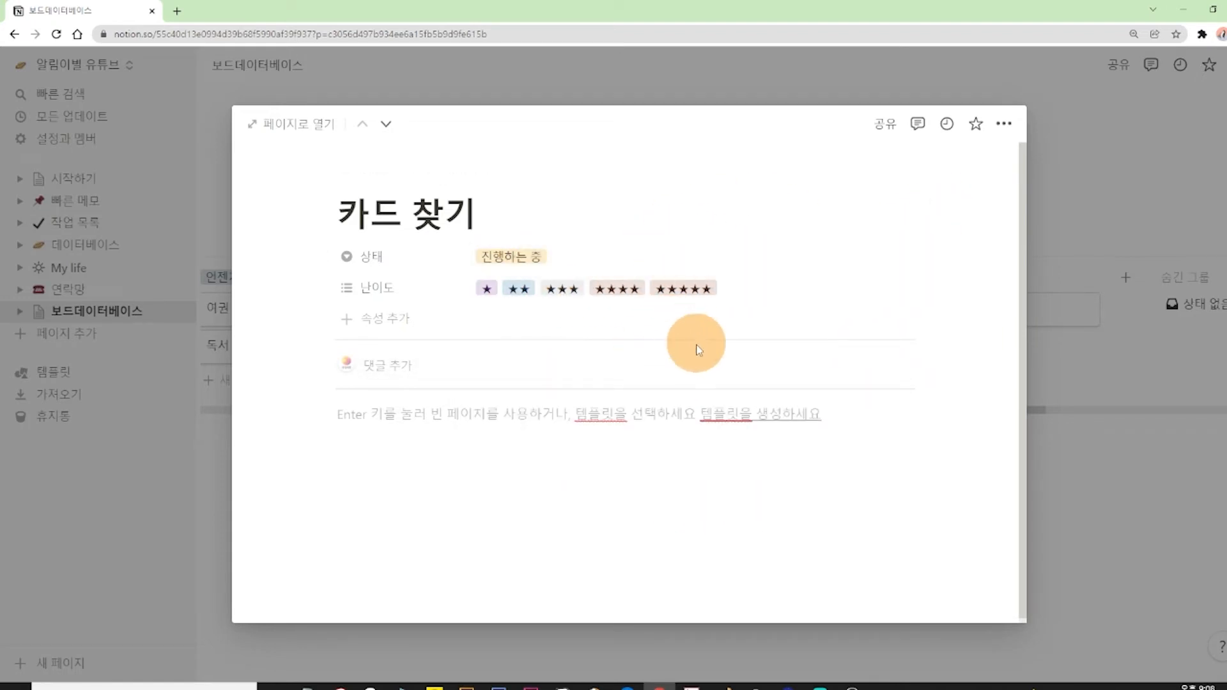
Remove every 난이도 value except ★ from the 카드 찾기 card and close the card.
{"action": "left_click", "coordinate": [580, 297]}
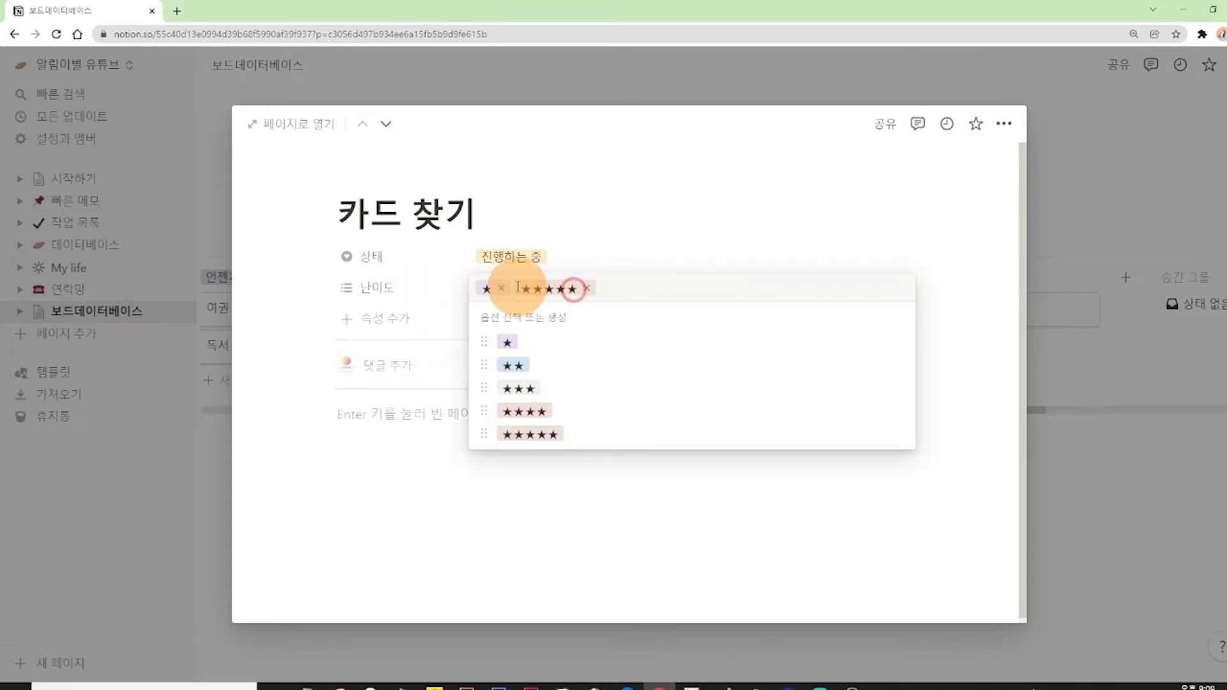
{"action": "left_click", "coordinate": [586, 290]}
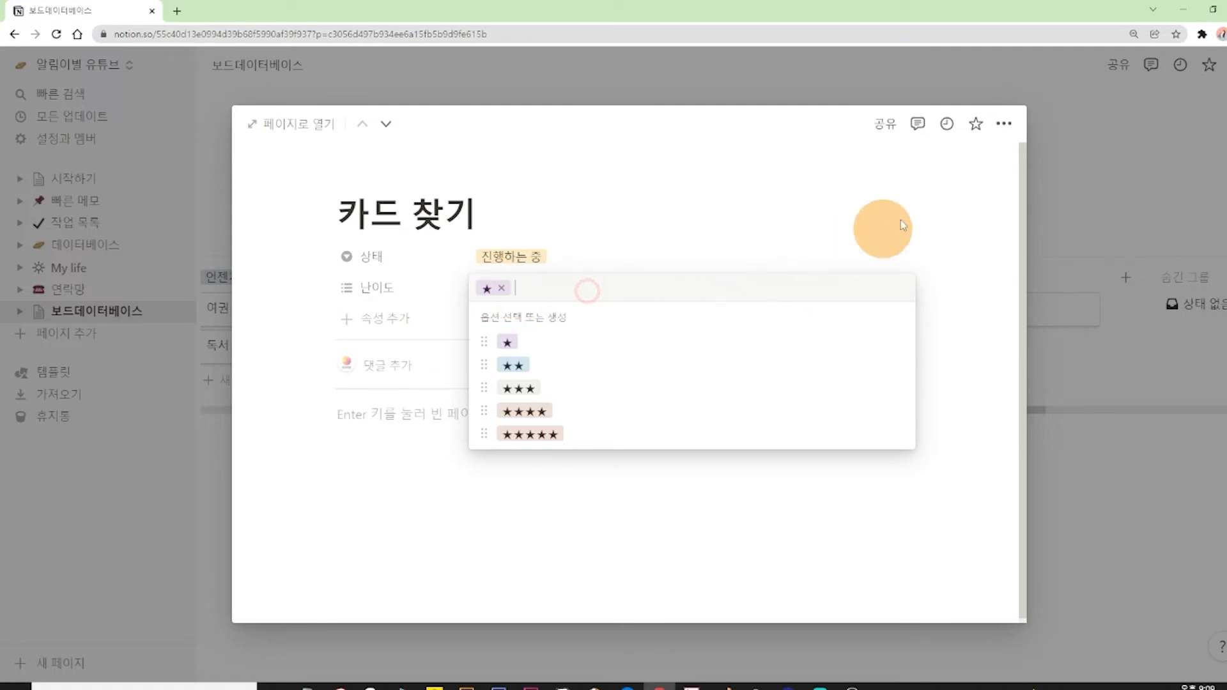
{"action": "left_click", "coordinate": [918, 211]}
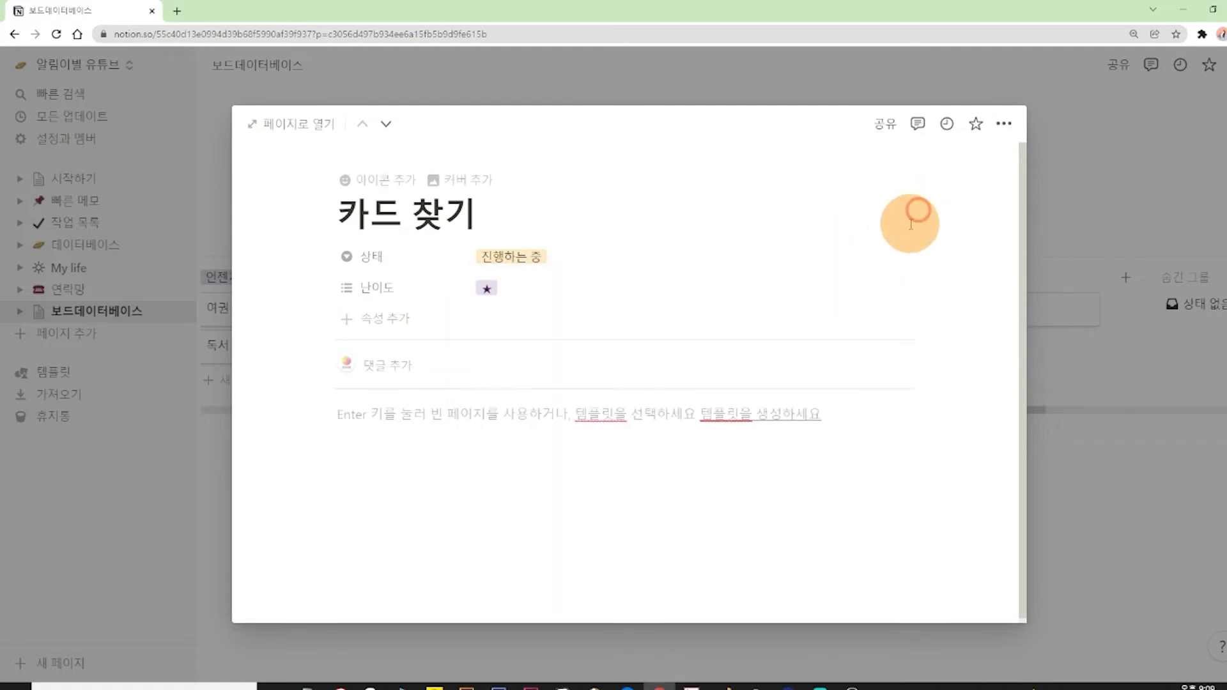
{"action": "left_click", "coordinate": [1124, 114]}
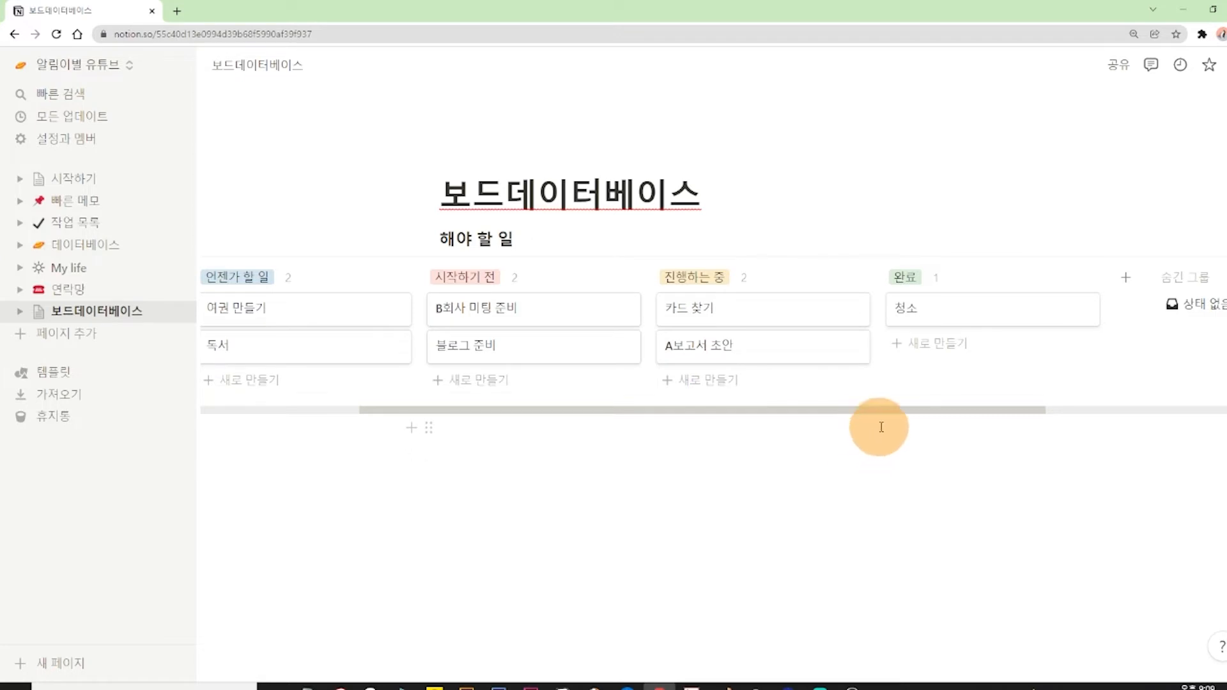
Show the 난이도 property on the cards of the 해야 할 일 board.
{"action": "left_click", "coordinate": [909, 246]}
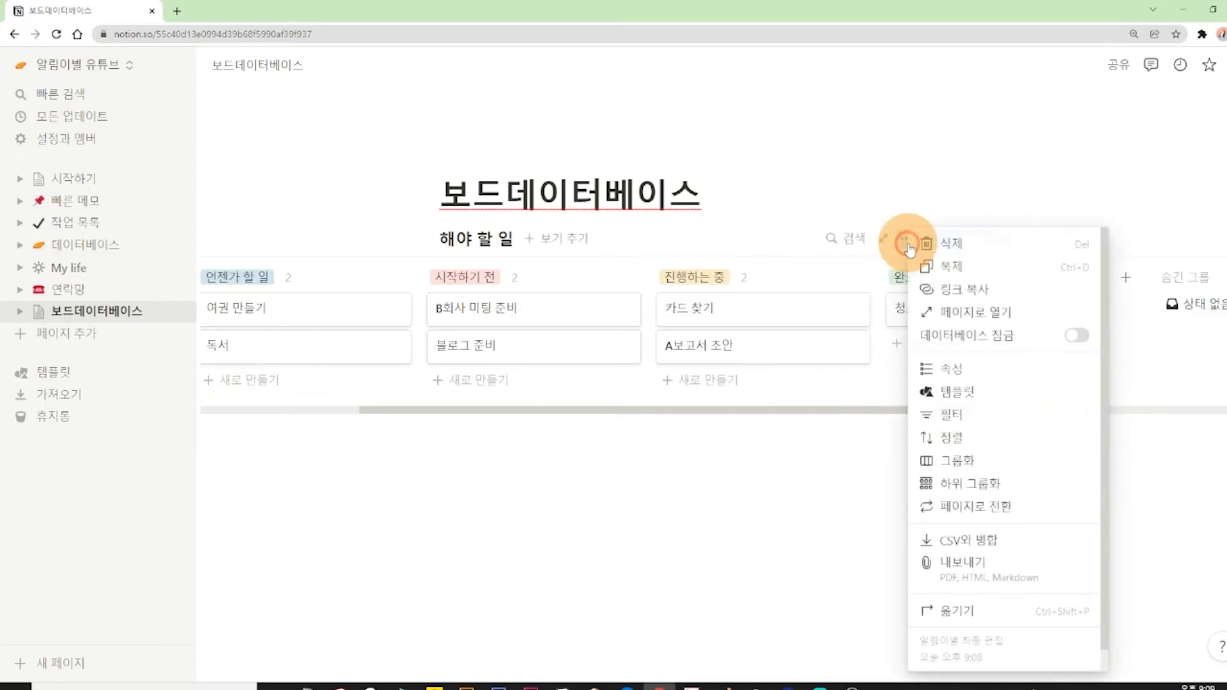
{"action": "left_click", "coordinate": [951, 365]}
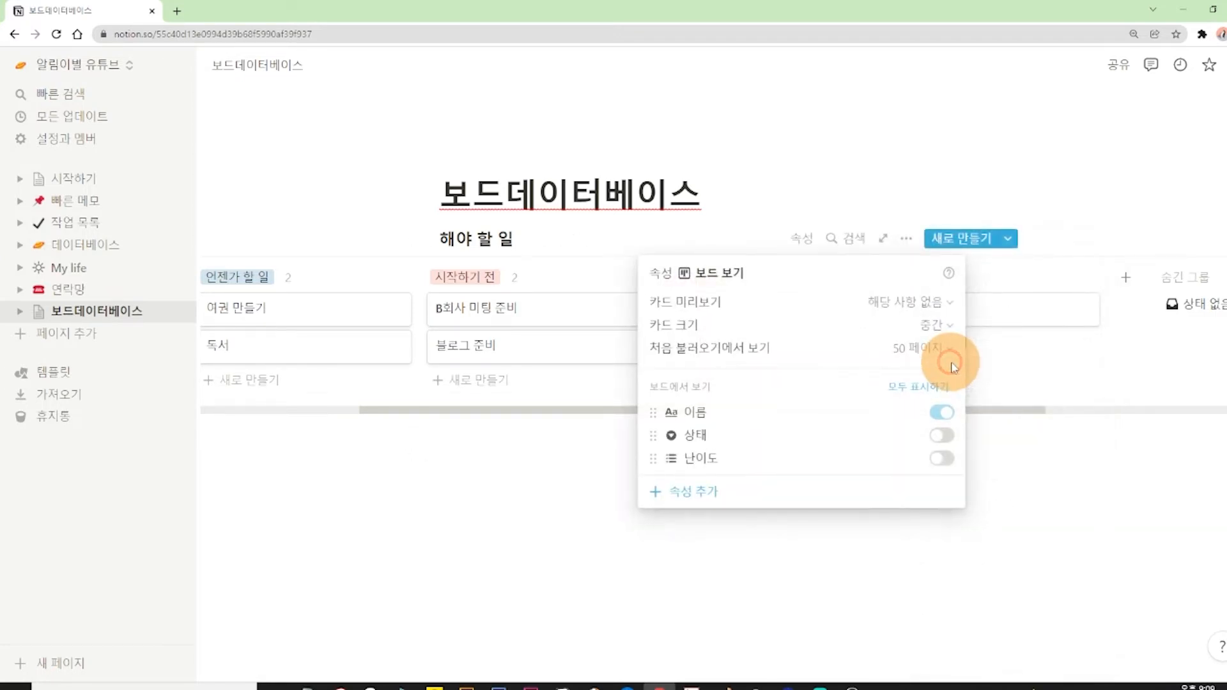
{"action": "left_click", "coordinate": [940, 459]}
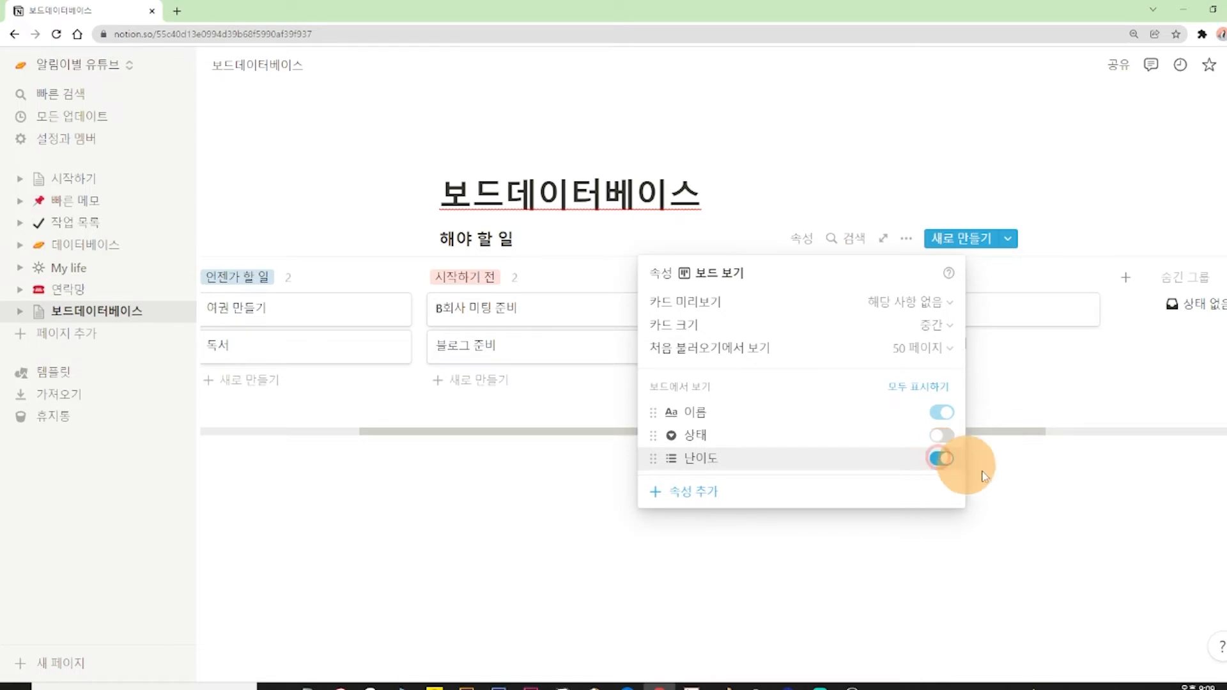
{"action": "left_click", "coordinate": [1037, 496]}
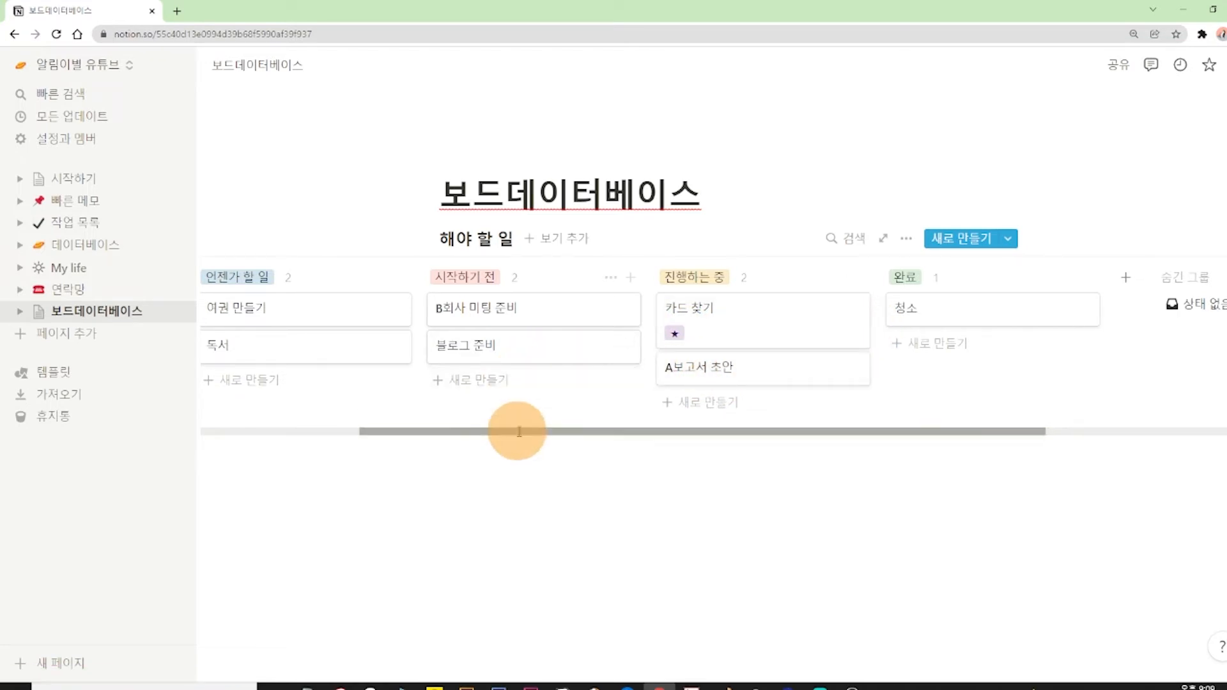
Set the 난이도 of the 블로그 준비 card to ★★ and return to the board.
{"action": "left_click", "coordinate": [482, 344]}
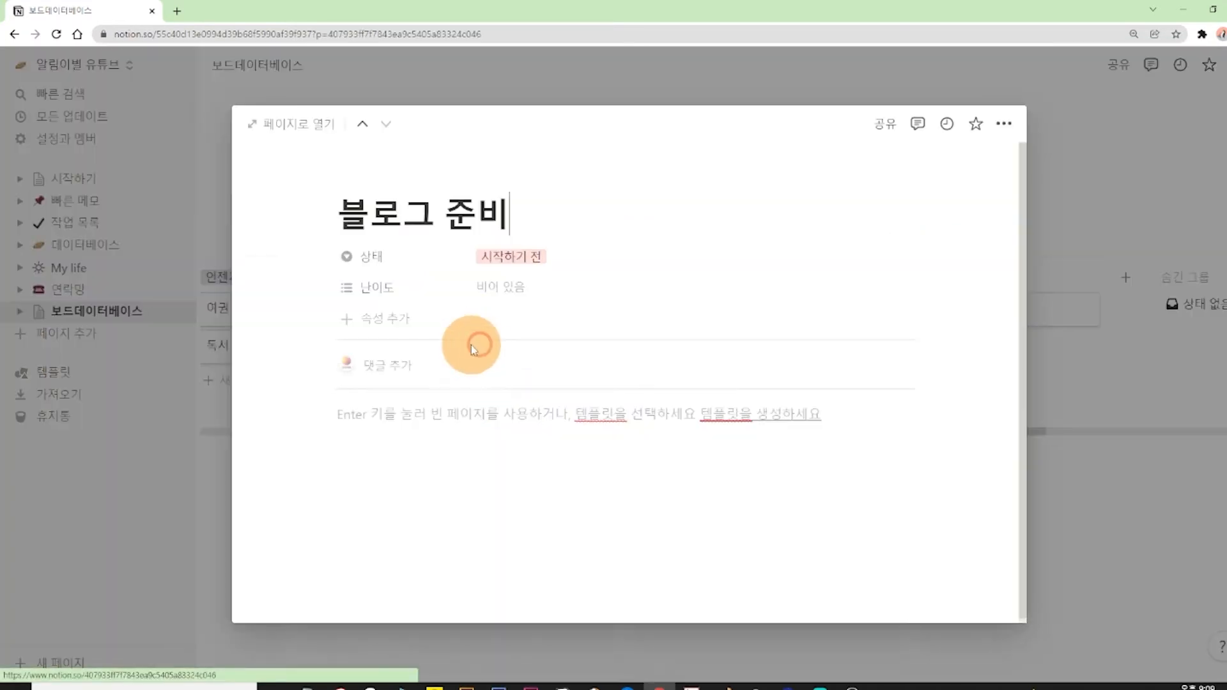
{"action": "left_click", "coordinate": [508, 283]}
{"action": "left_click", "coordinate": [527, 365]}
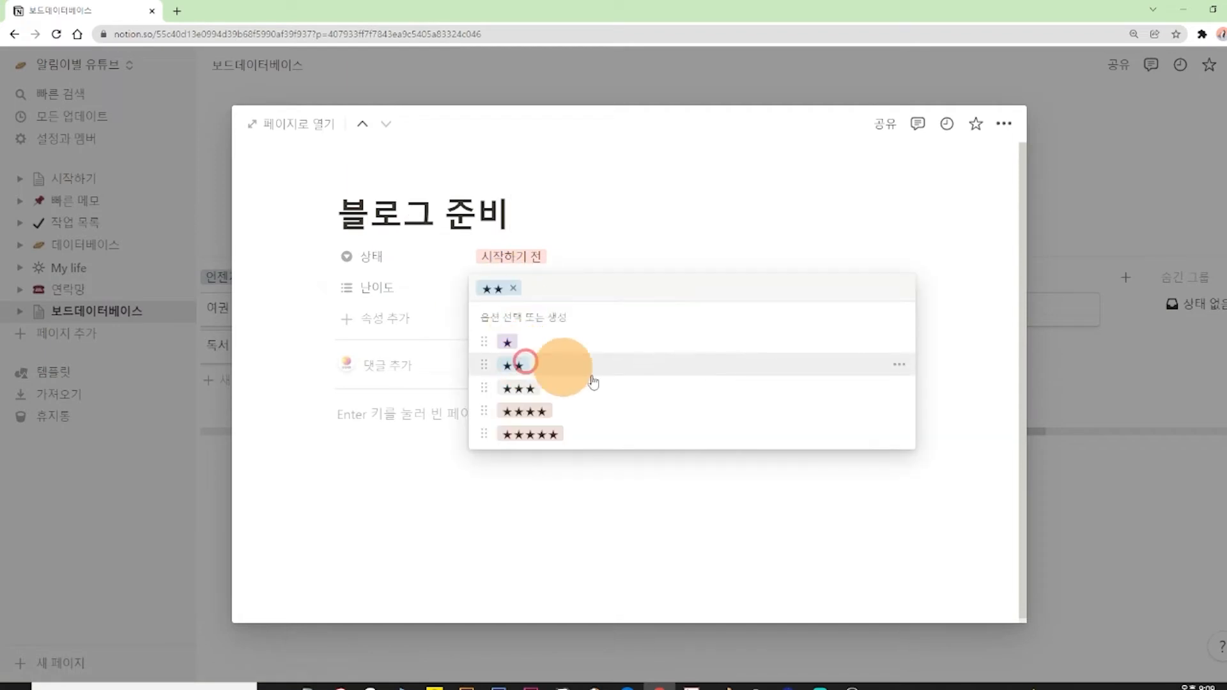
{"action": "left_click", "coordinate": [1077, 485]}
{"action": "key", "text": "Escape"}
Set the 난이도 of the A보고서 초안 card to ★★★★ and return to the board.
{"action": "left_click", "coordinate": [773, 365]}
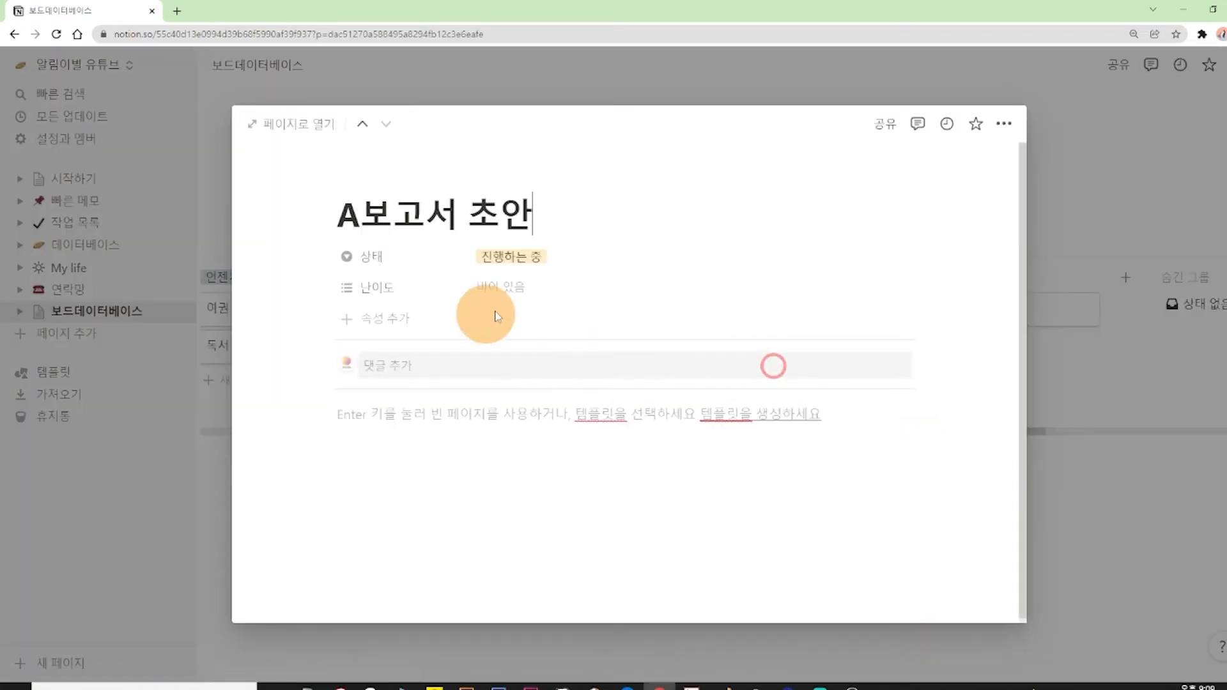
{"action": "left_click", "coordinate": [514, 285]}
{"action": "left_click", "coordinate": [538, 417]}
{"action": "left_click", "coordinate": [1035, 498]}
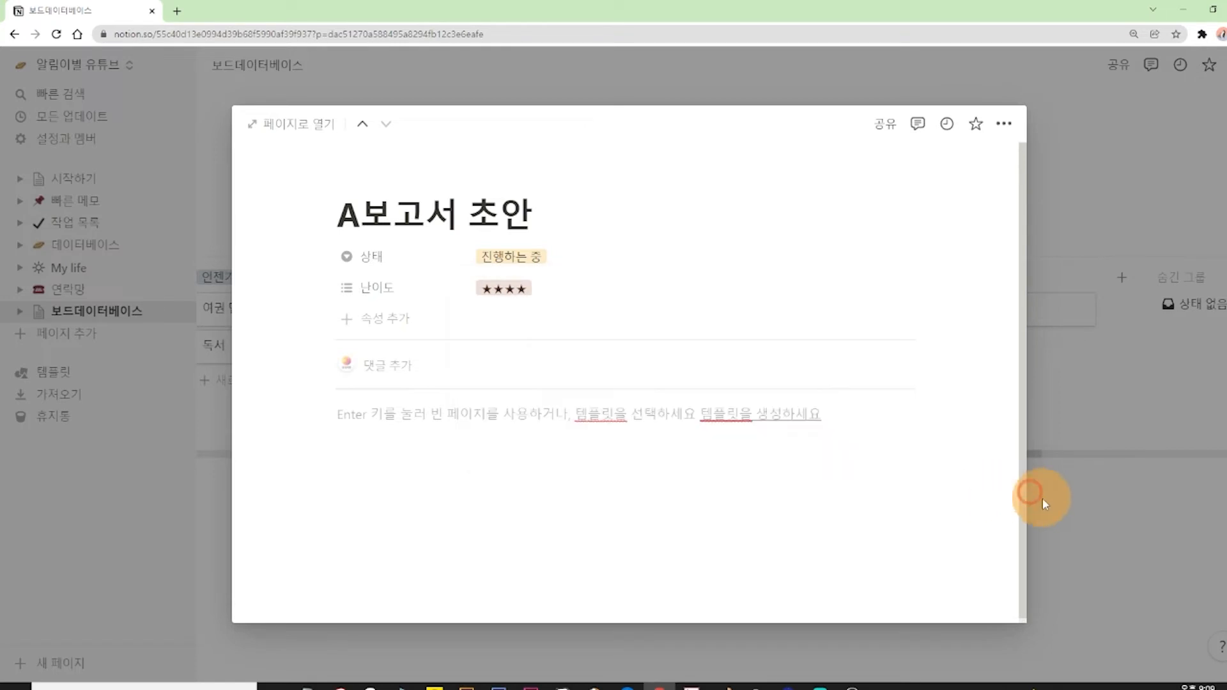
{"action": "left_click", "coordinate": [1065, 511]}
Set the 난이도 of the 청소 card to ★★★ and return to the board.
{"action": "left_click", "coordinate": [943, 308]}
{"action": "left_click", "coordinate": [498, 286]}
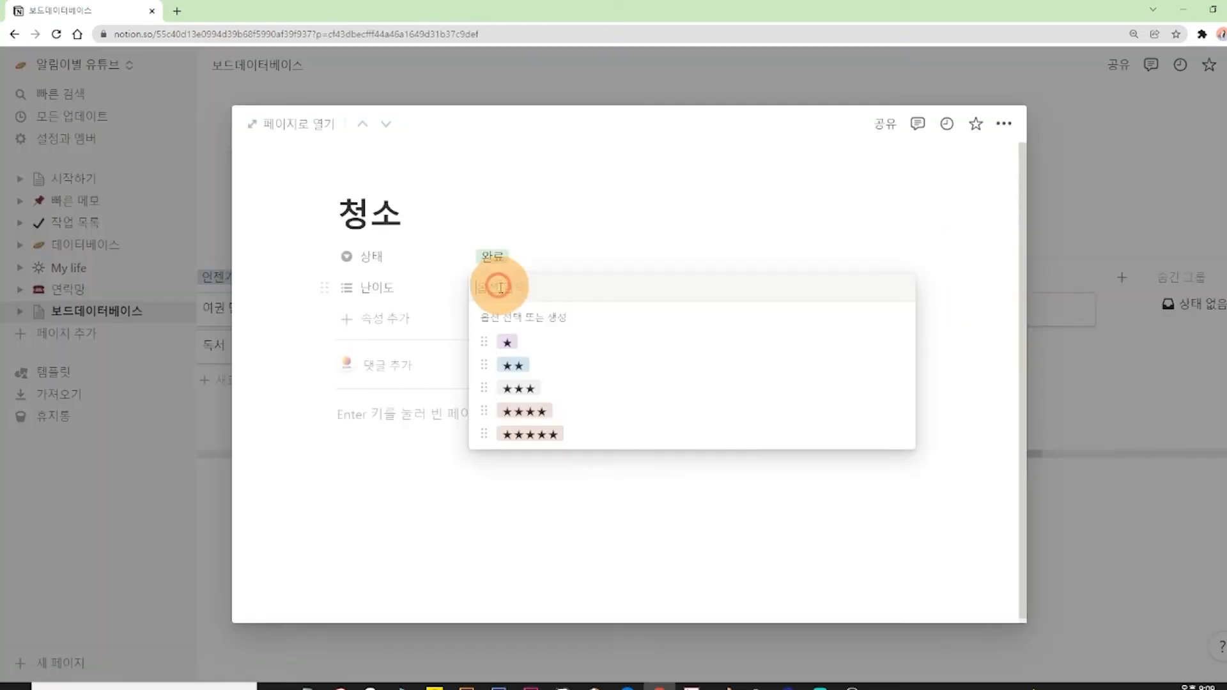
{"action": "left_click", "coordinate": [522, 388]}
{"action": "left_click", "coordinate": [1055, 144]}
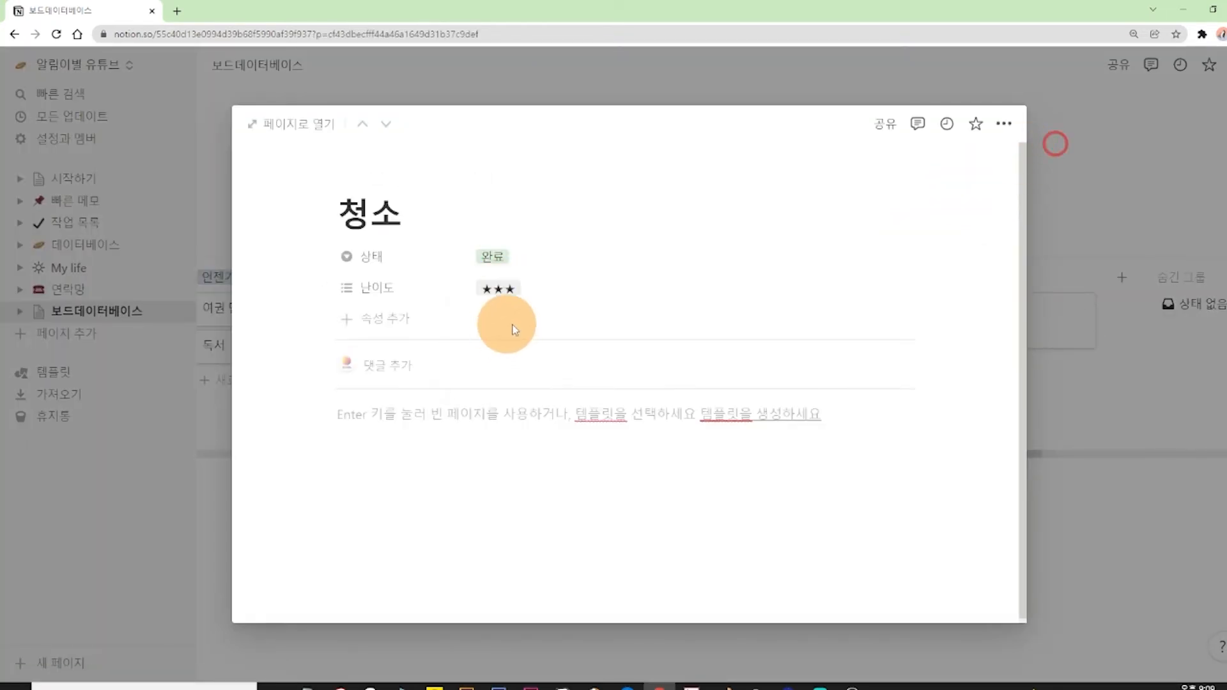
{"action": "left_click", "coordinate": [1097, 156]}
Set the 난이도 of the B회사 미팅 준비 card to ★★★★ and return to the board.
{"action": "left_click", "coordinate": [475, 306]}
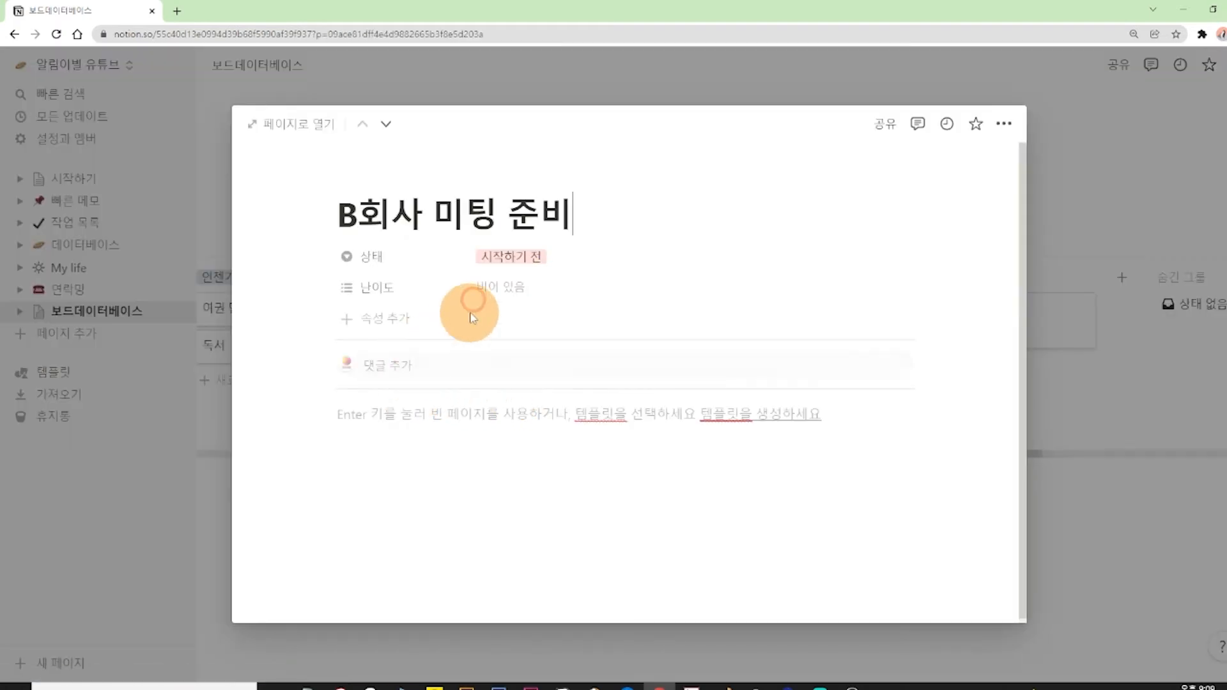
{"action": "left_click", "coordinate": [493, 288]}
{"action": "left_click", "coordinate": [534, 411]}
{"action": "left_click", "coordinate": [1049, 494]}
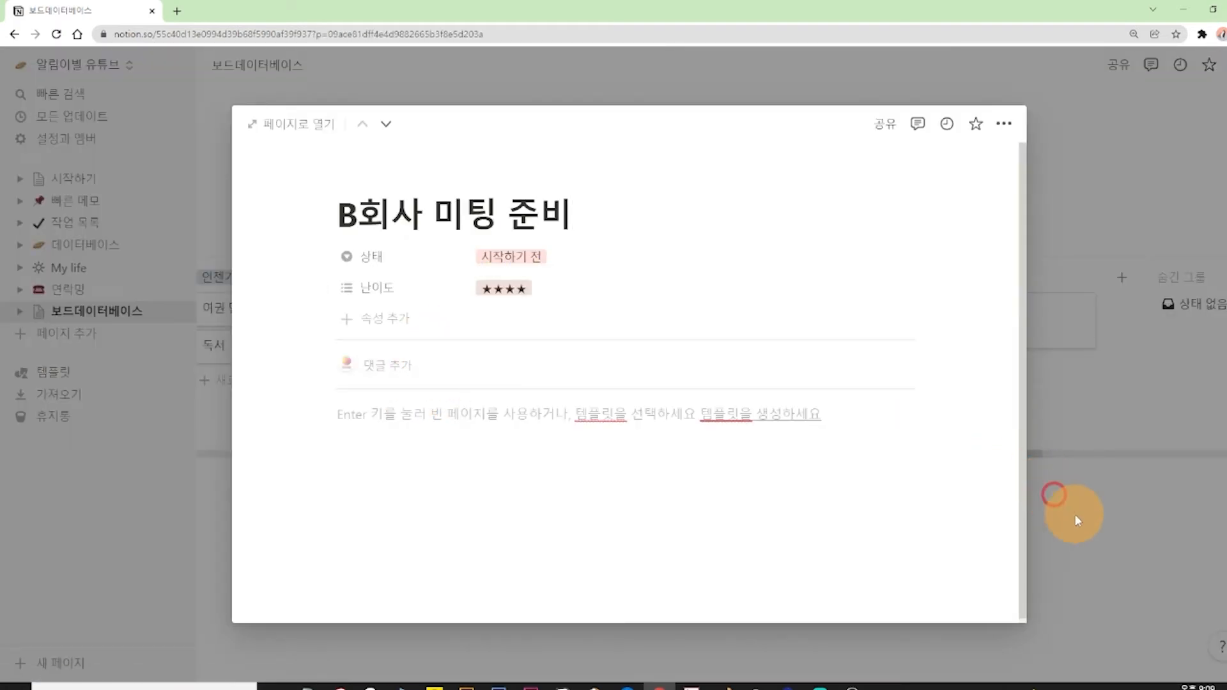
{"action": "left_click", "coordinate": [1075, 514]}
Set the 난이도 of the 독서 card to ★★★★★ and return to the board.
{"action": "left_click", "coordinate": [262, 349]}
{"action": "left_click", "coordinate": [496, 288]}
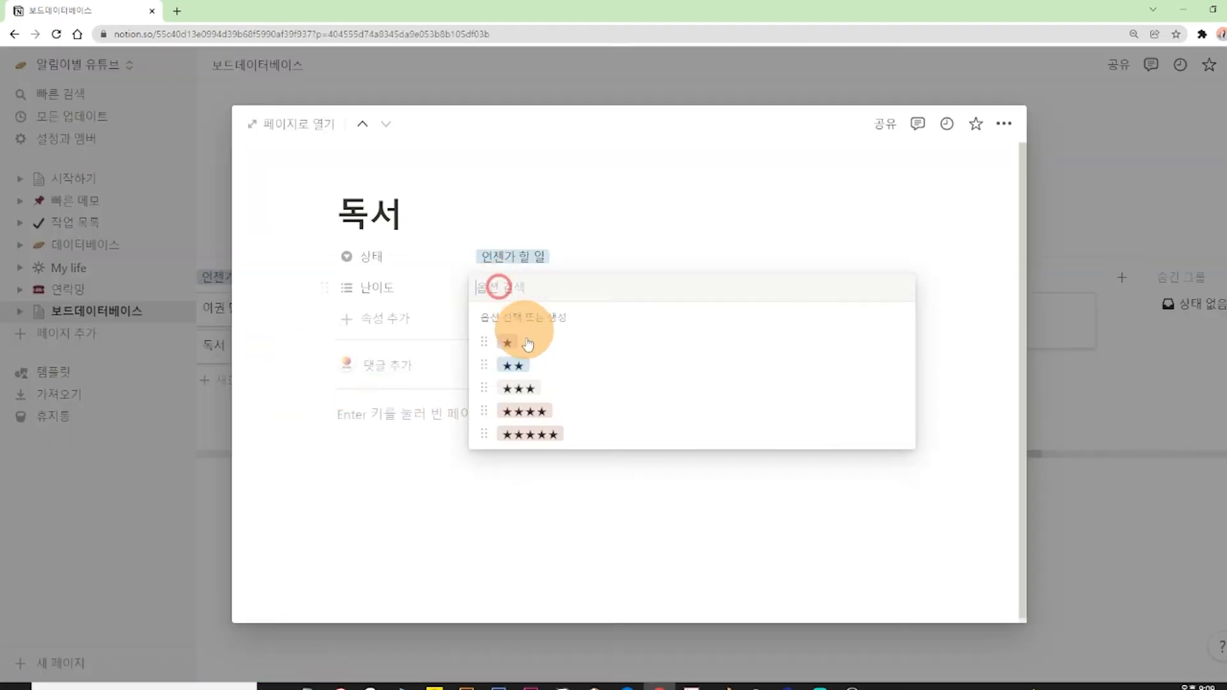
{"action": "left_click", "coordinate": [524, 434]}
{"action": "left_click", "coordinate": [1086, 542]}
{"action": "left_click", "coordinate": [1109, 531]}
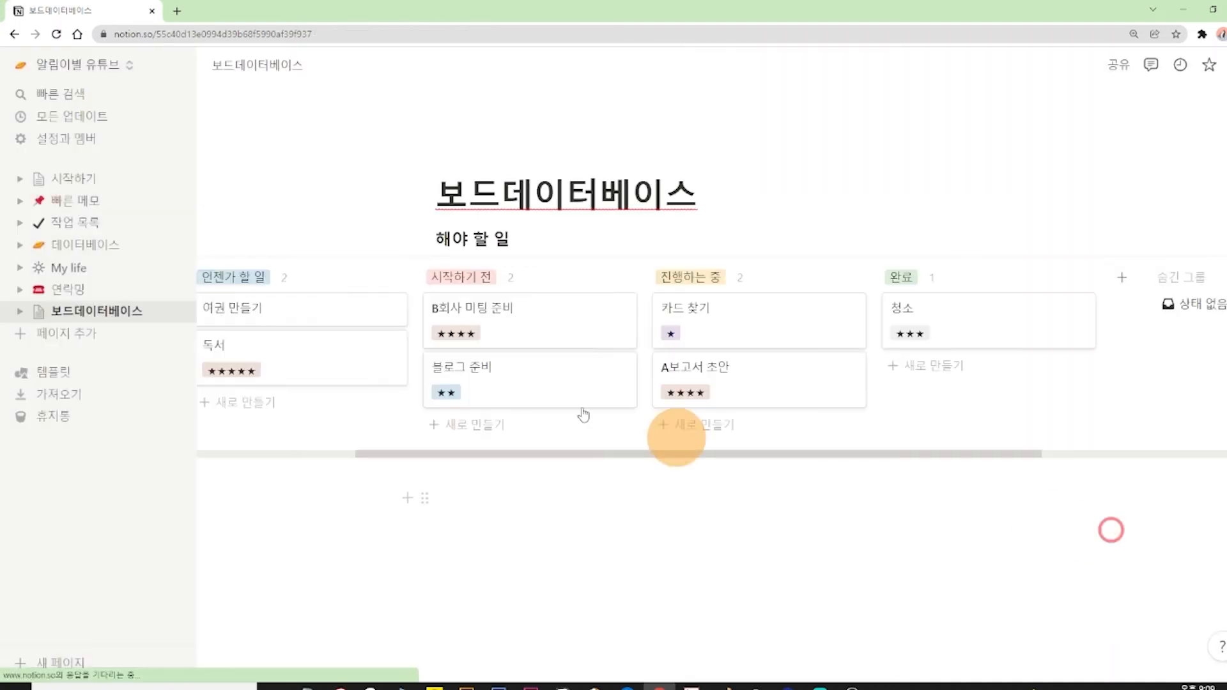
Set the 난이도 of the 여권 만들기 card to ★★ and return to the board.
{"action": "left_click", "coordinate": [246, 315]}
{"action": "left_click", "coordinate": [500, 286]}
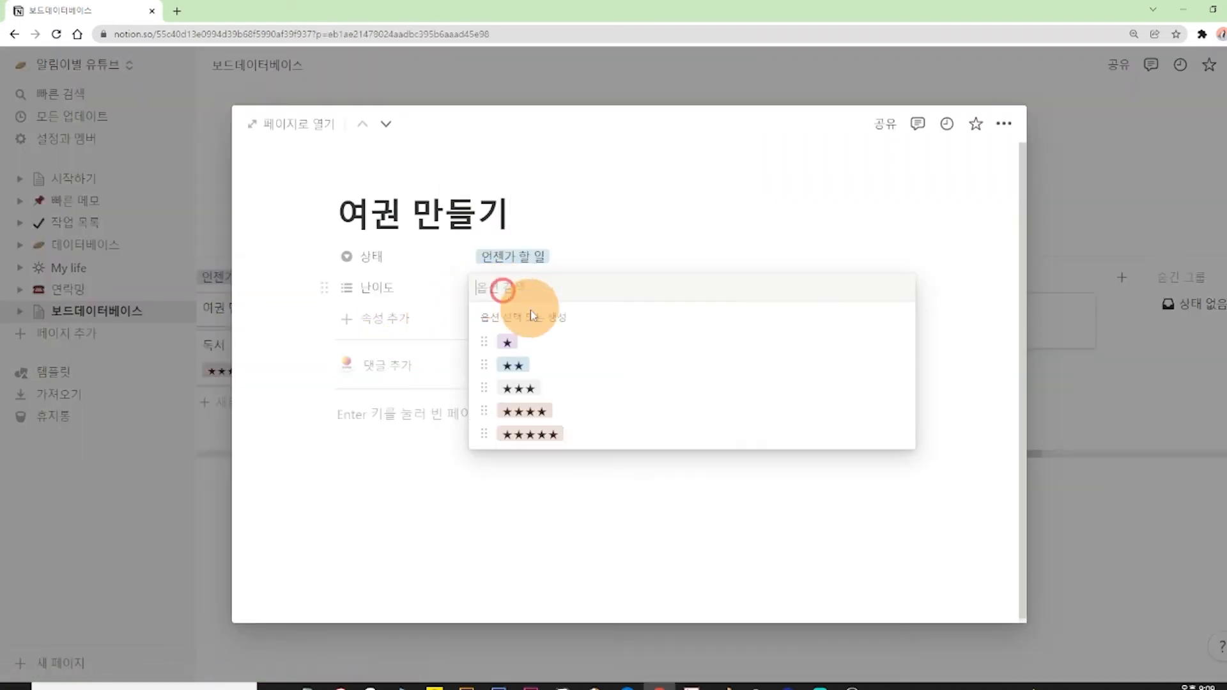
{"action": "left_click", "coordinate": [515, 361]}
{"action": "left_click", "coordinate": [1067, 145]}
{"action": "left_click", "coordinate": [1087, 205]}
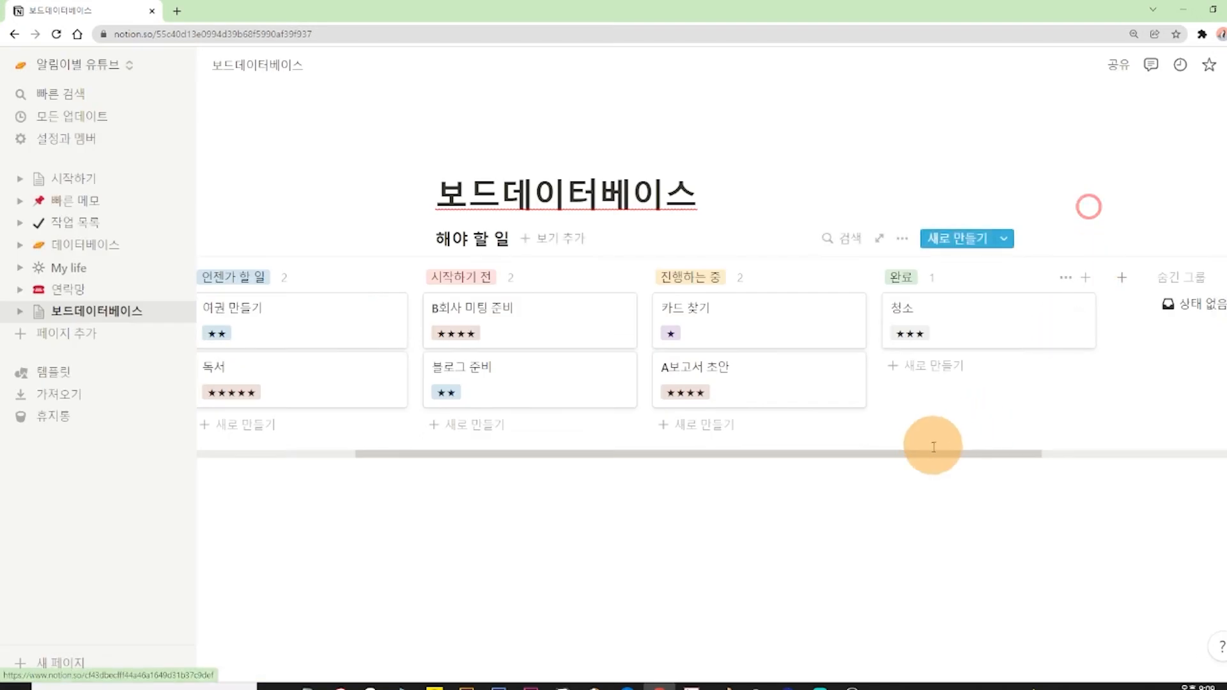
Add a 텍스트 property named 장소 to the 카드 찾기 card.
{"action": "mouse_move", "coordinate": [918, 454]}
{"action": "left_mouse_down"}
{"action": "mouse_move", "coordinate": [841, 452]}
{"action": "mouse_move", "coordinate": [925, 452]}
{"action": "left_mouse_up"}
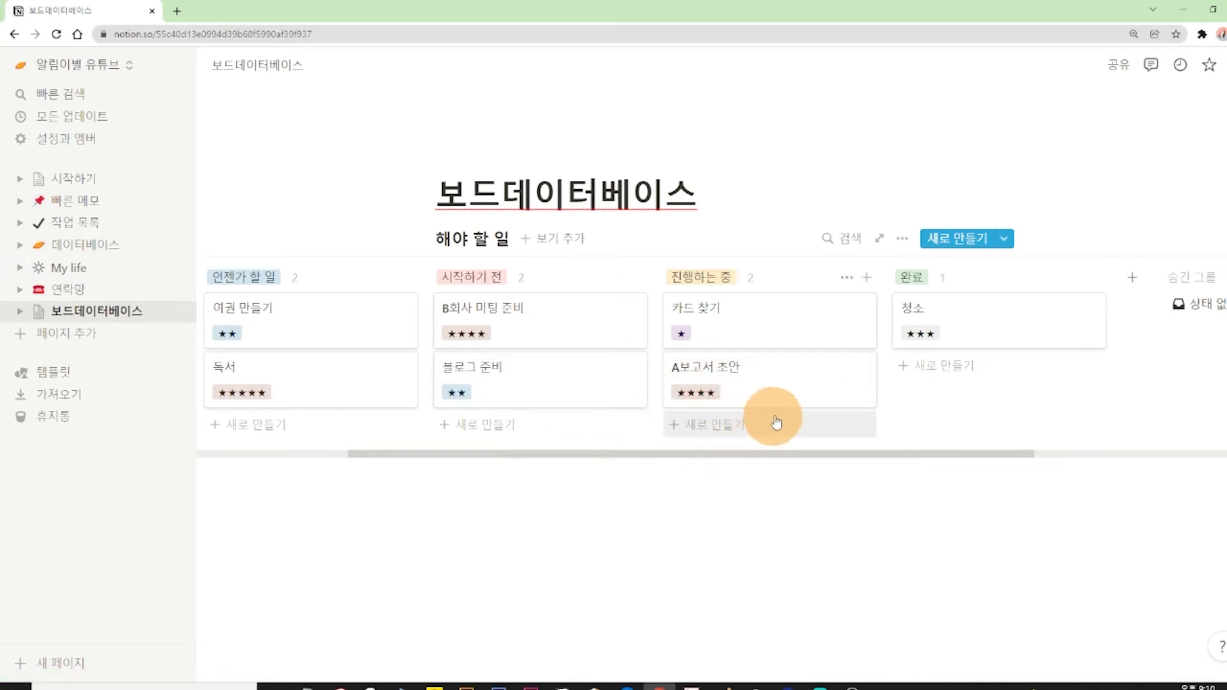
{"action": "left_click", "coordinate": [735, 321]}
{"action": "left_click", "coordinate": [397, 317]}
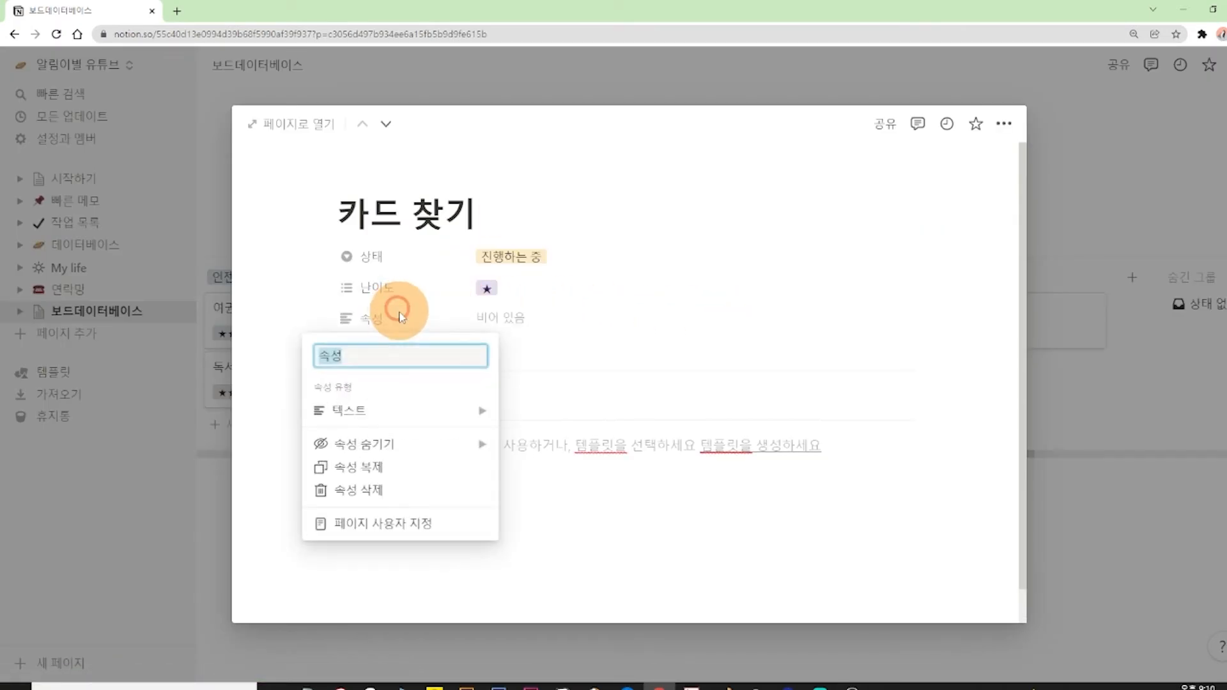
{"action": "mouse_move", "coordinate": [358, 408]}
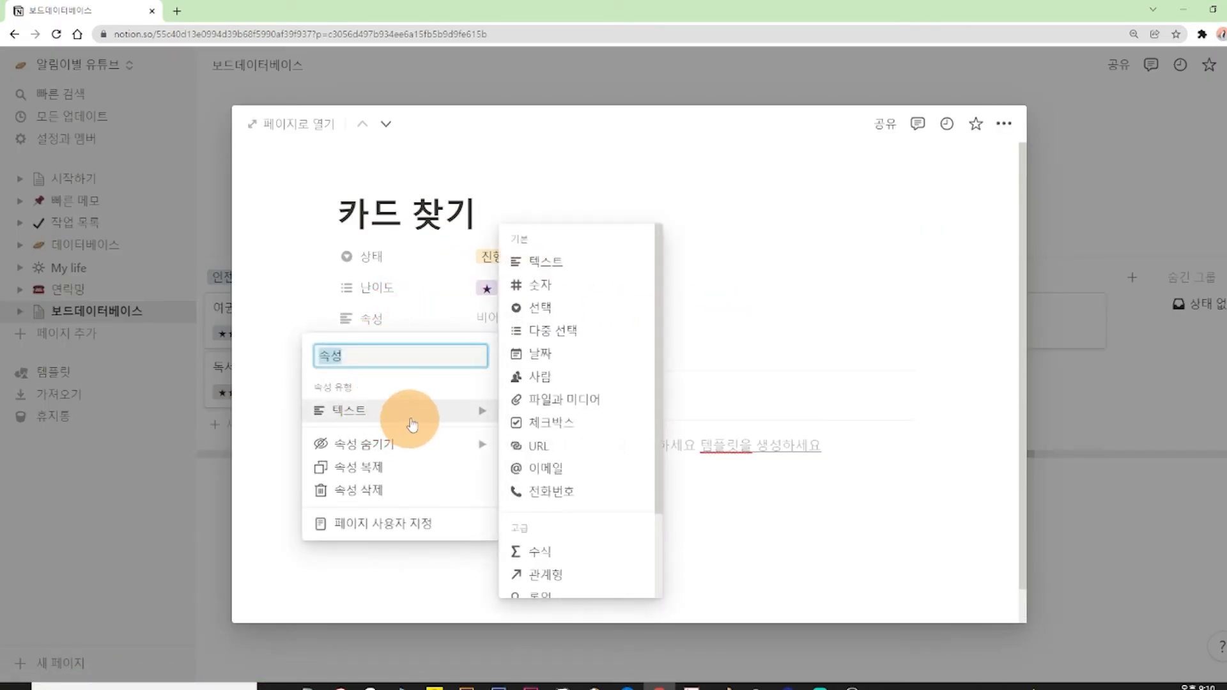
{"action": "left_click", "coordinate": [784, 281]}
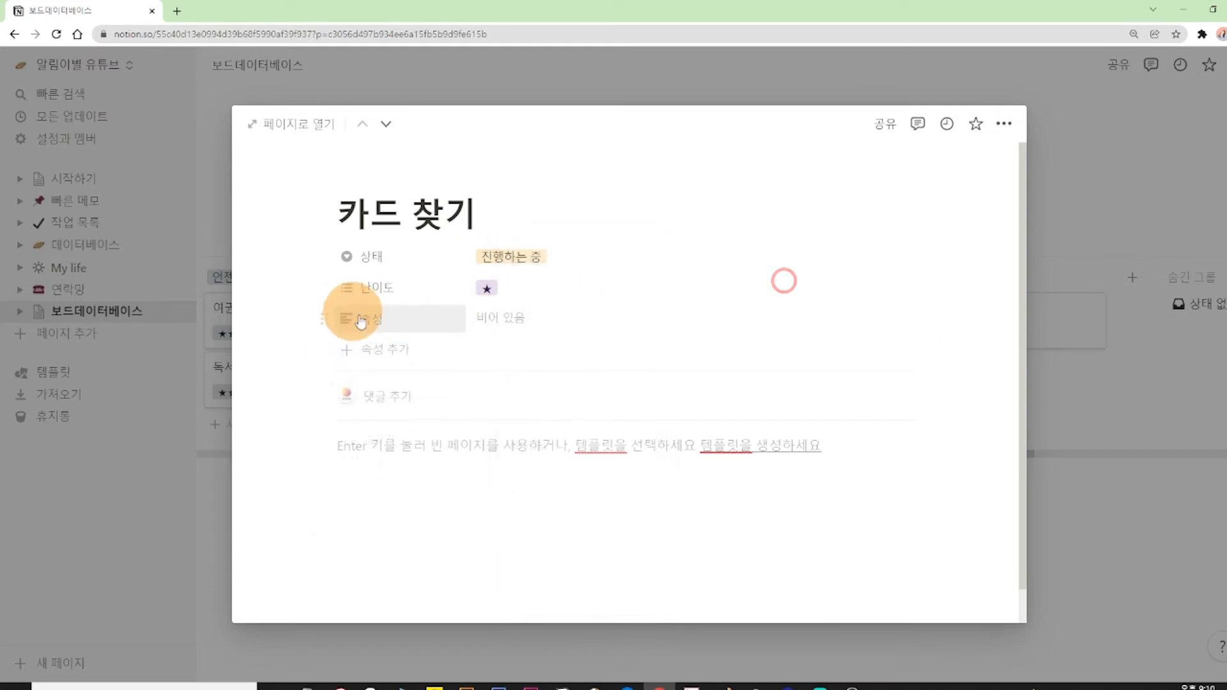
{"action": "left_click", "coordinate": [501, 314]}
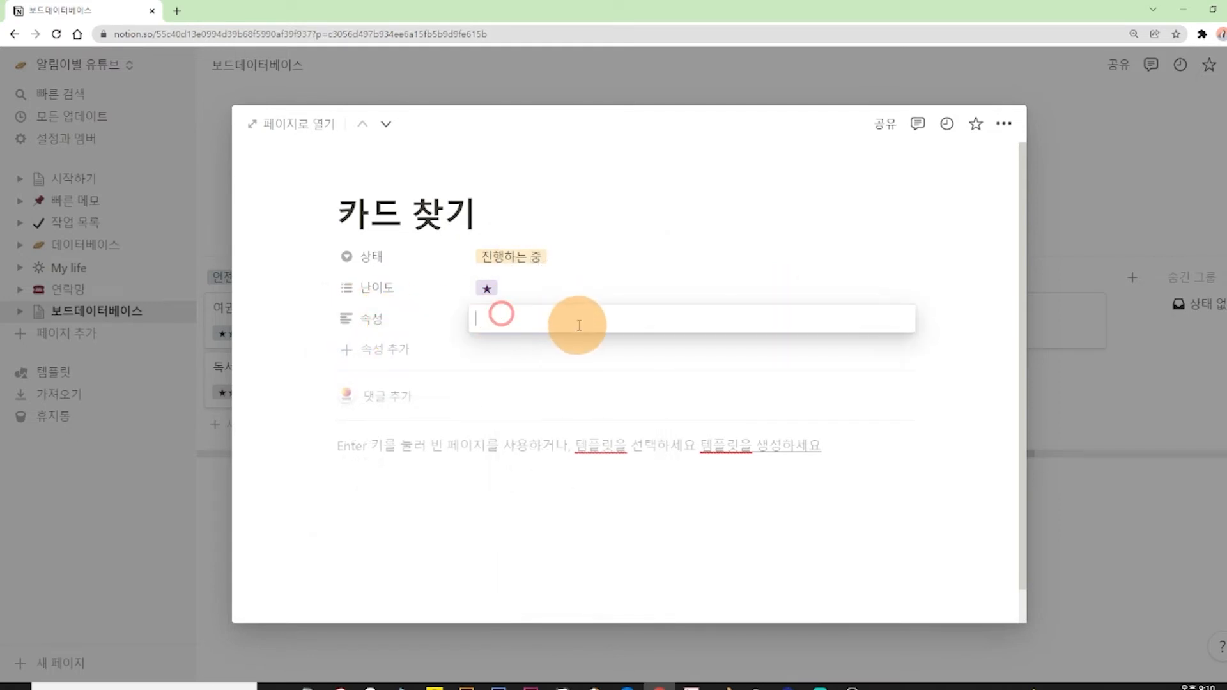
{"action": "key", "text": "BackSpace"}
{"action": "left_click", "coordinate": [390, 318]}
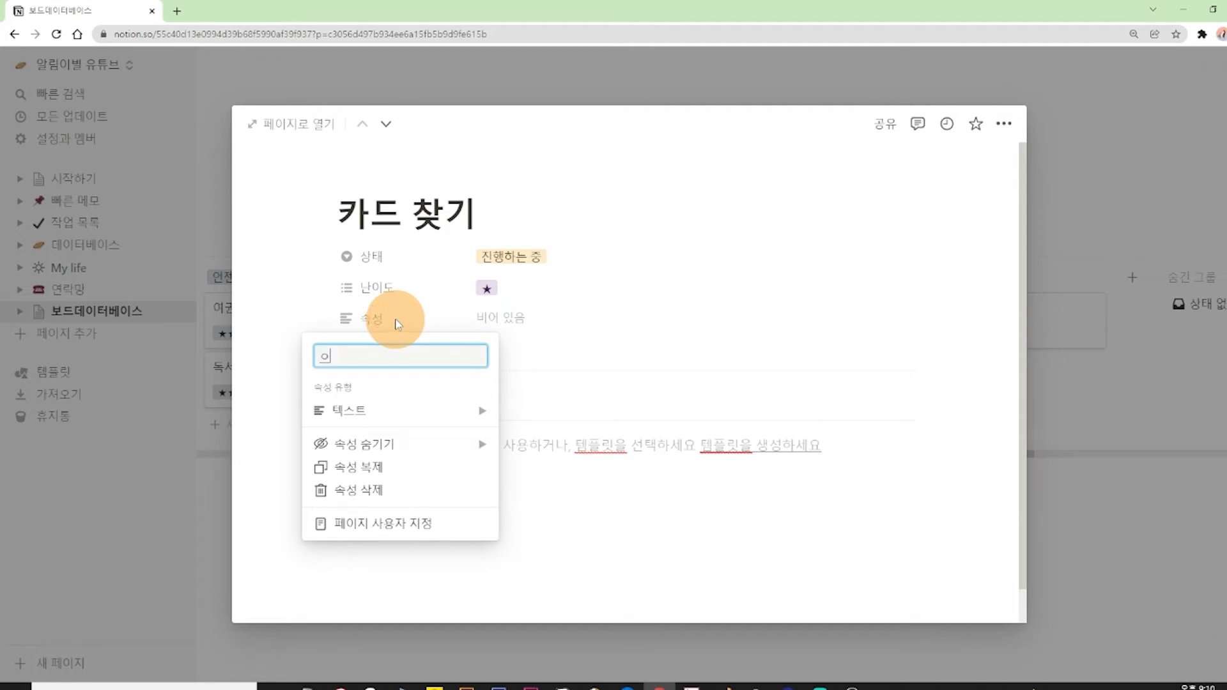
{"action": "left_click", "coordinate": [489, 318]}
Enter XX은행 as the 장소 of the 카드 찾기 card and close the card.
{"action": "left_click", "coordinate": [503, 316]}
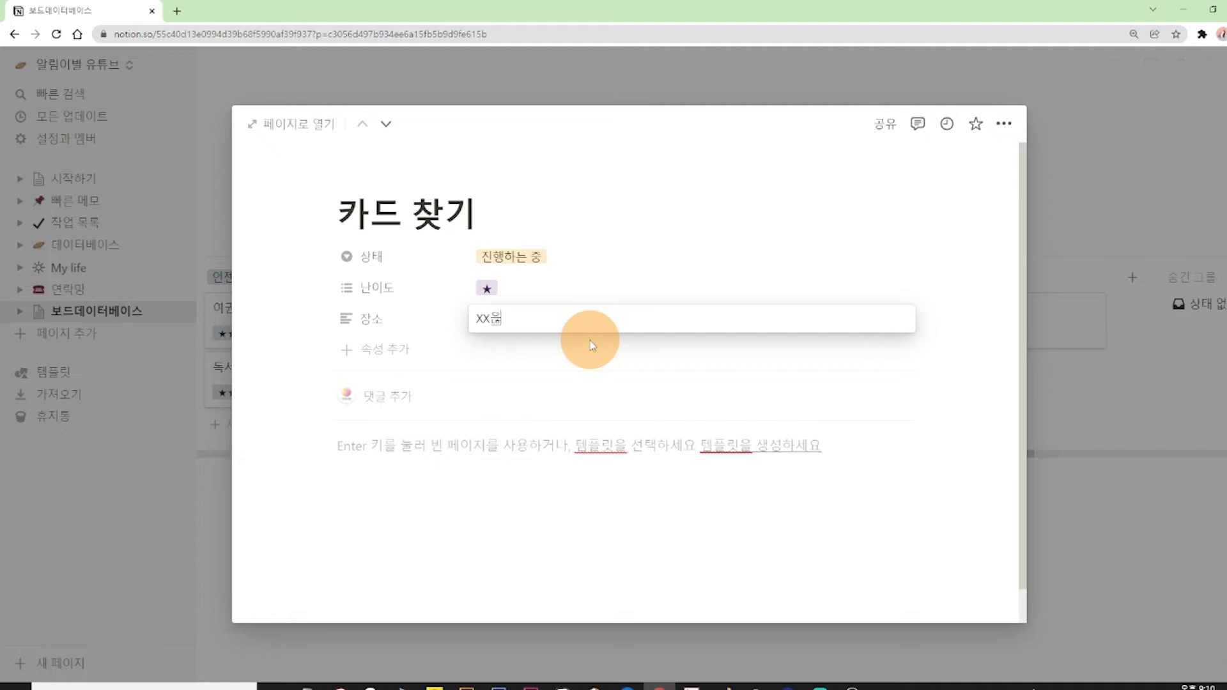
{"action": "left_click", "coordinate": [1108, 173]}
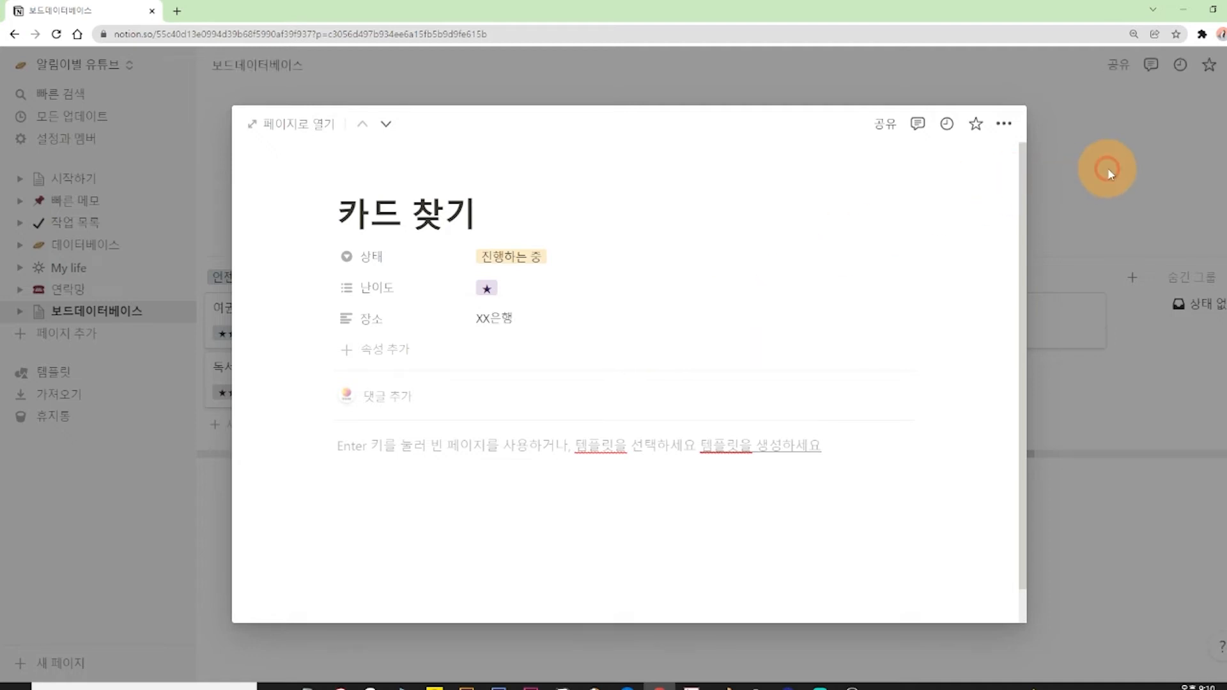
{"action": "left_click", "coordinate": [1109, 173]}
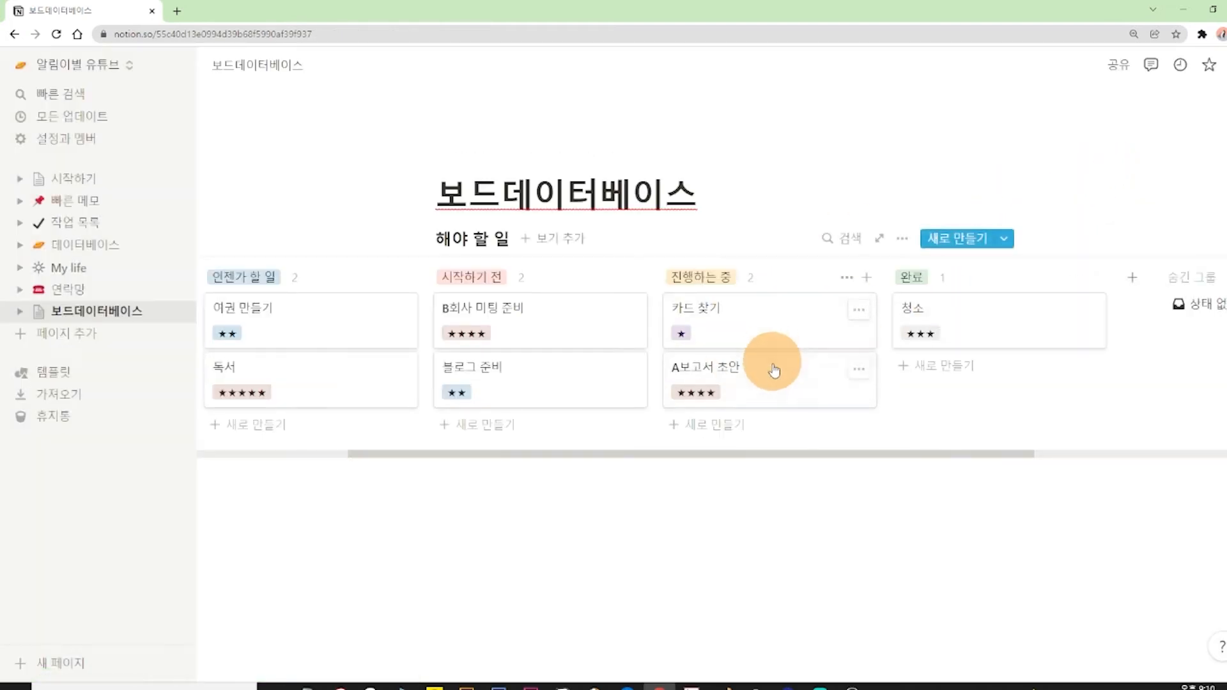
Show the 장소 property on the board cards and close the property settings.
{"action": "left_click", "coordinate": [901, 243]}
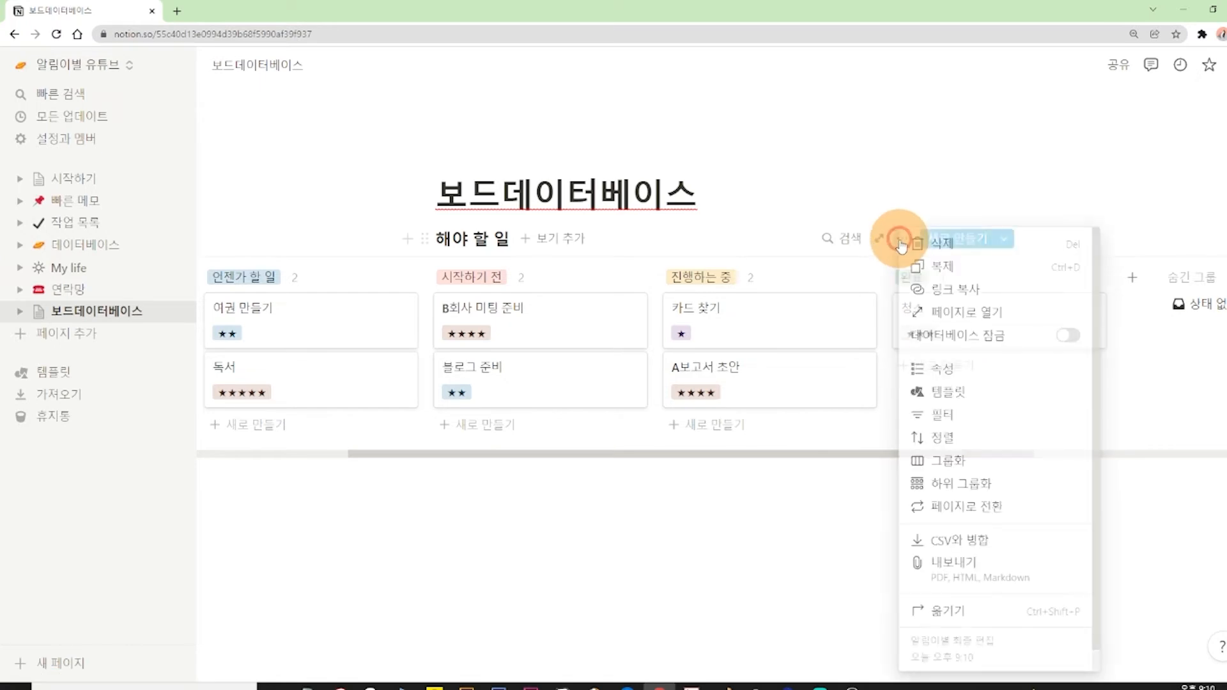
{"action": "left_click", "coordinate": [946, 376]}
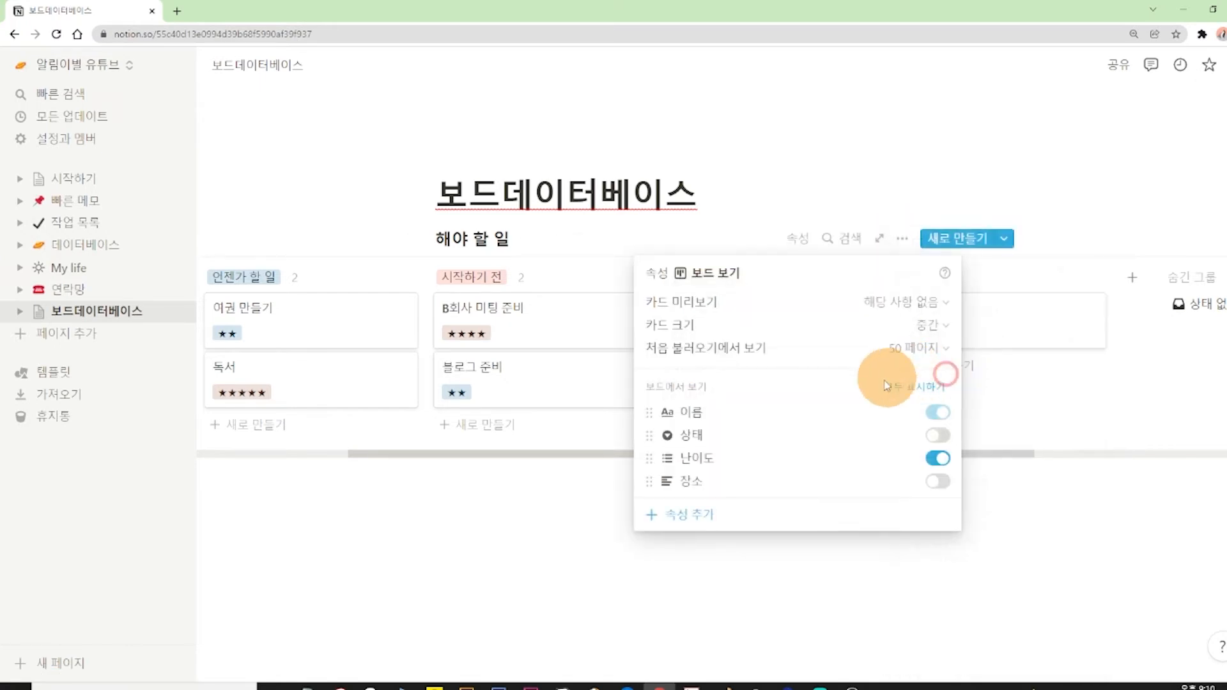
{"action": "left_click", "coordinate": [938, 482]}
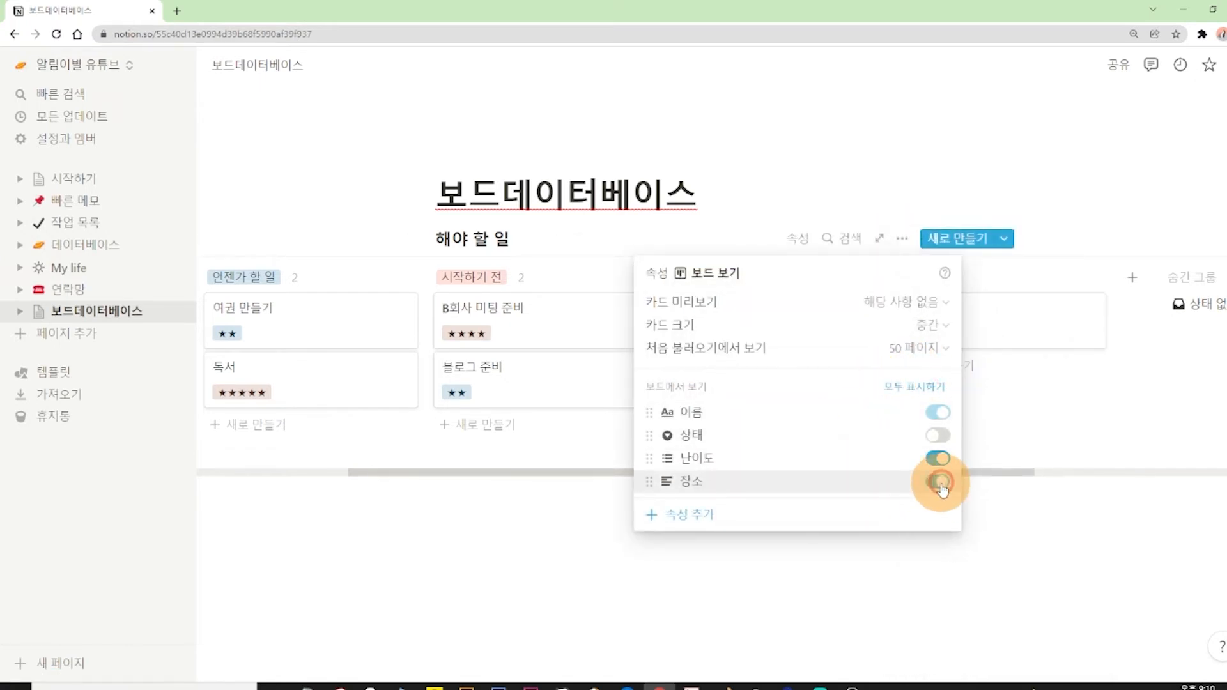
{"action": "left_click", "coordinate": [1035, 508]}
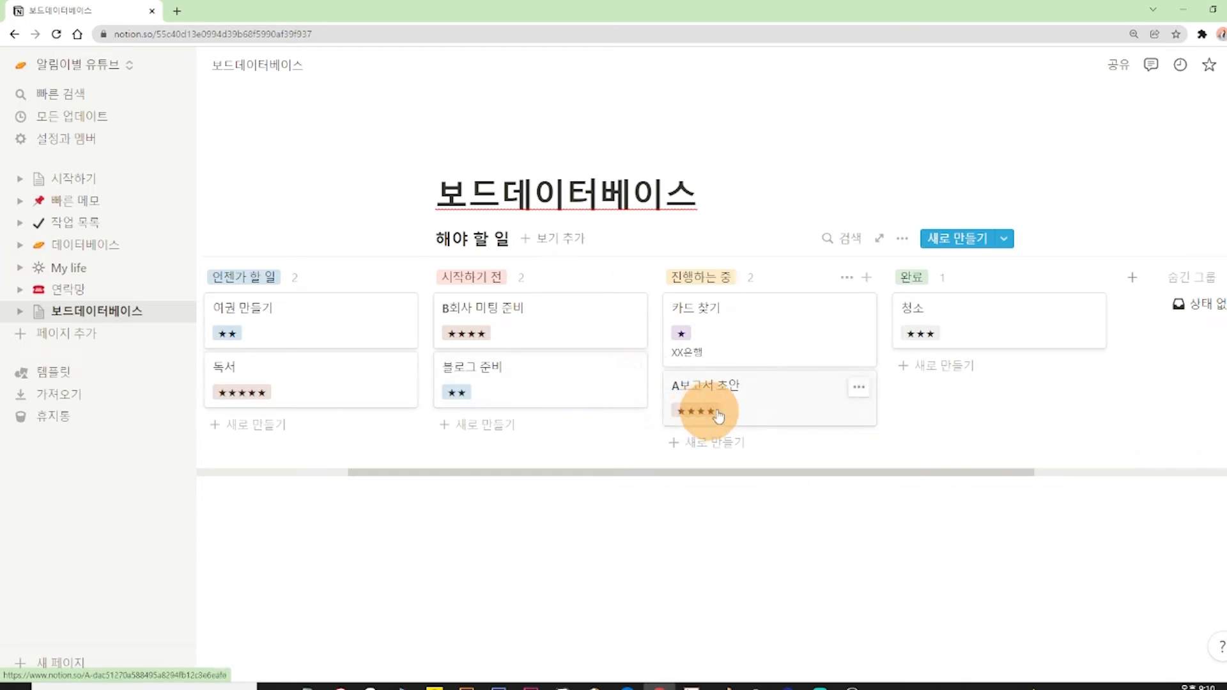
Hide the 장소 property from the board cards.
{"action": "left_click", "coordinate": [901, 239]}
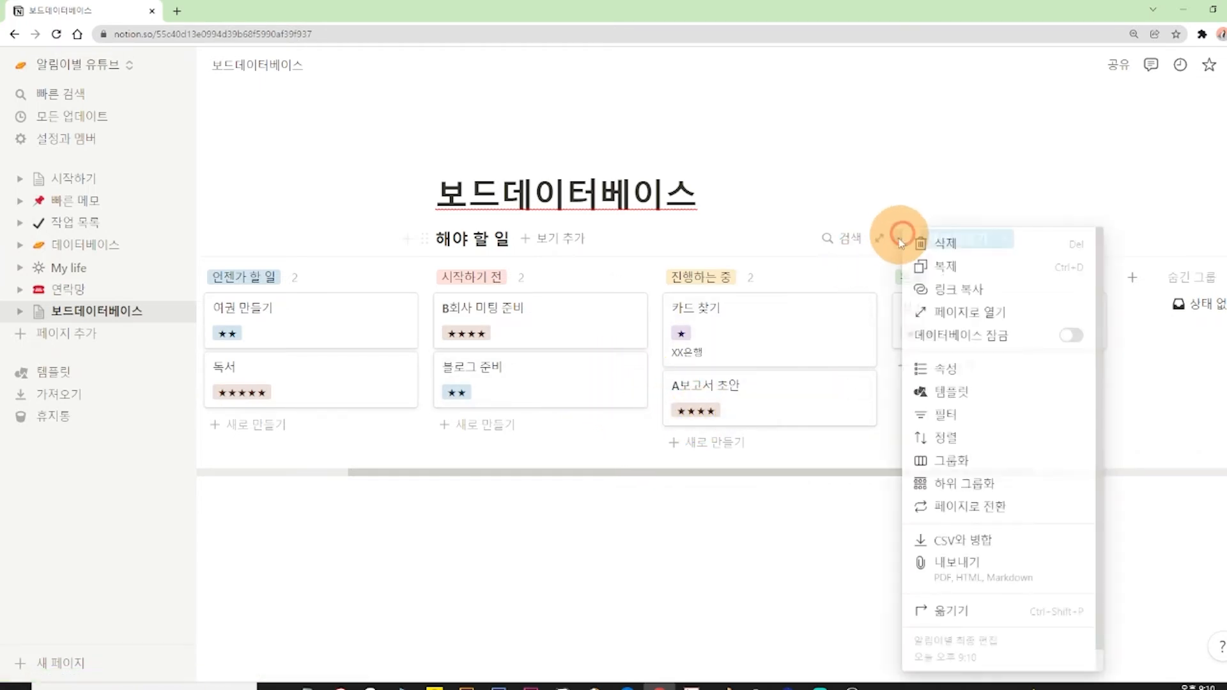
{"action": "left_click", "coordinate": [946, 376]}
{"action": "left_click", "coordinate": [939, 479]}
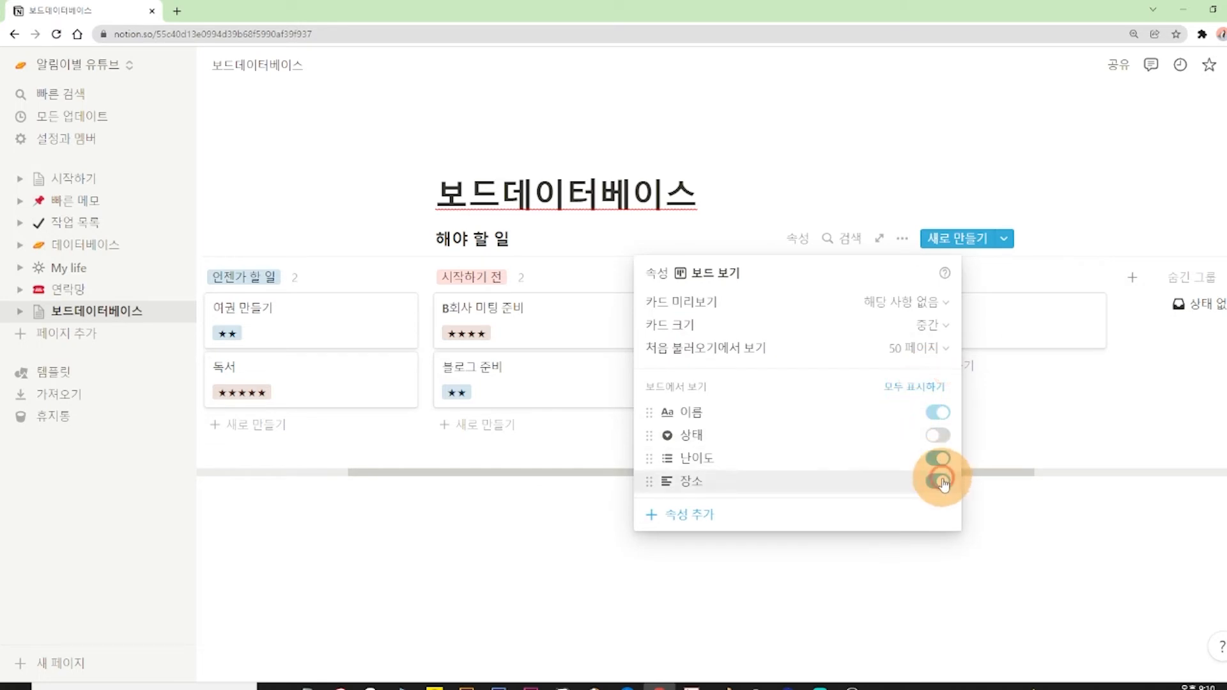
Toggle the visibility of 난이도 and 상태 on the cards, ending with both properties displayed.
{"action": "left_click", "coordinate": [941, 459]}
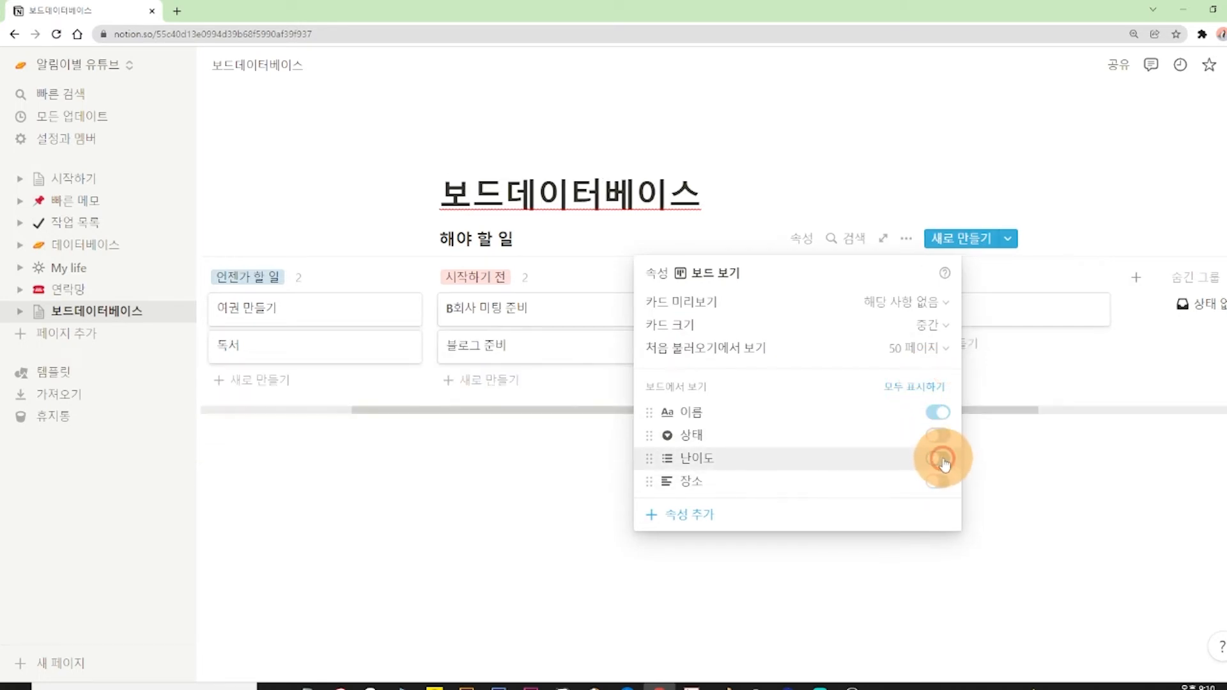
{"action": "left_click", "coordinate": [941, 458]}
{"action": "left_click", "coordinate": [938, 437]}
{"action": "left_click", "coordinate": [937, 438]}
{"action": "left_click", "coordinate": [940, 458]}
{"action": "left_click", "coordinate": [938, 459]}
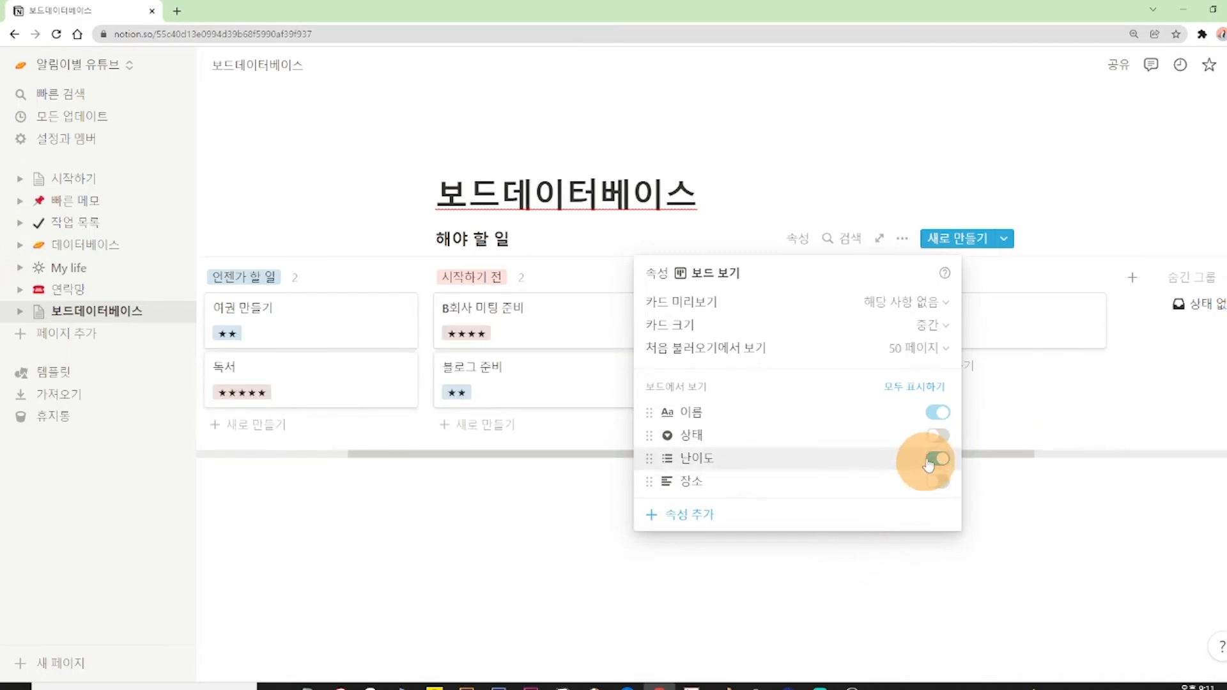
{"action": "left_click", "coordinate": [937, 435]}
{"action": "left_click", "coordinate": [1020, 540]}
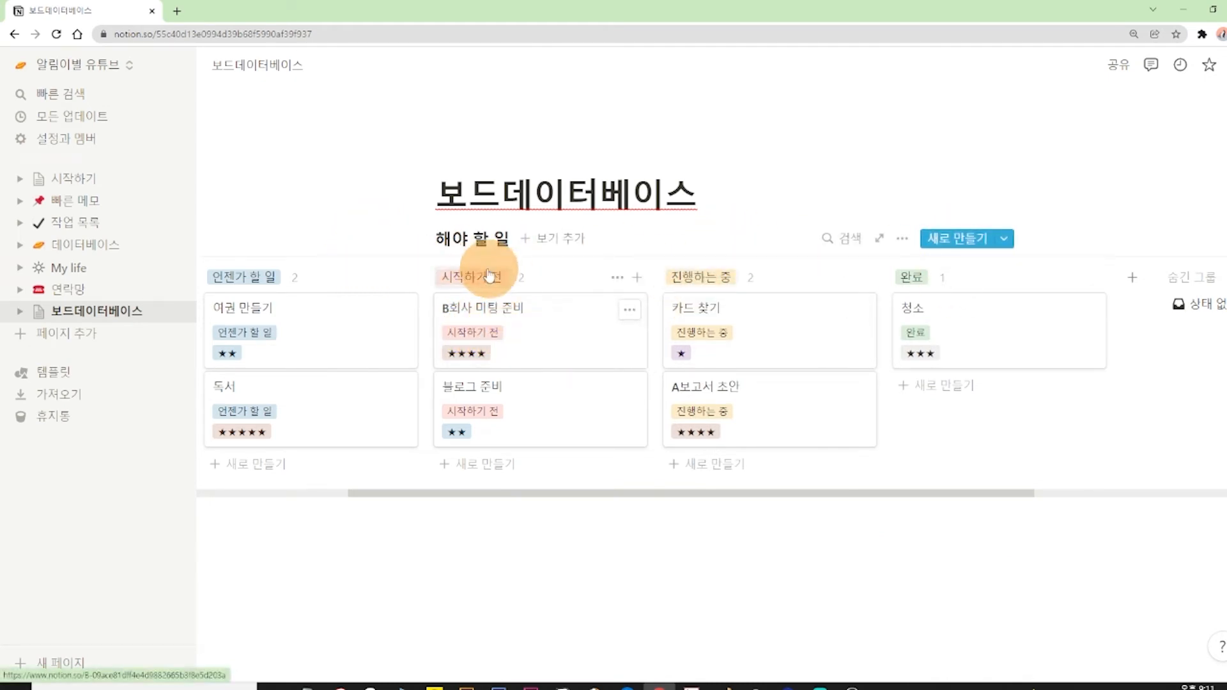
Hide the 상태 property from the board cards and return to the board.
{"action": "left_click", "coordinate": [895, 239]}
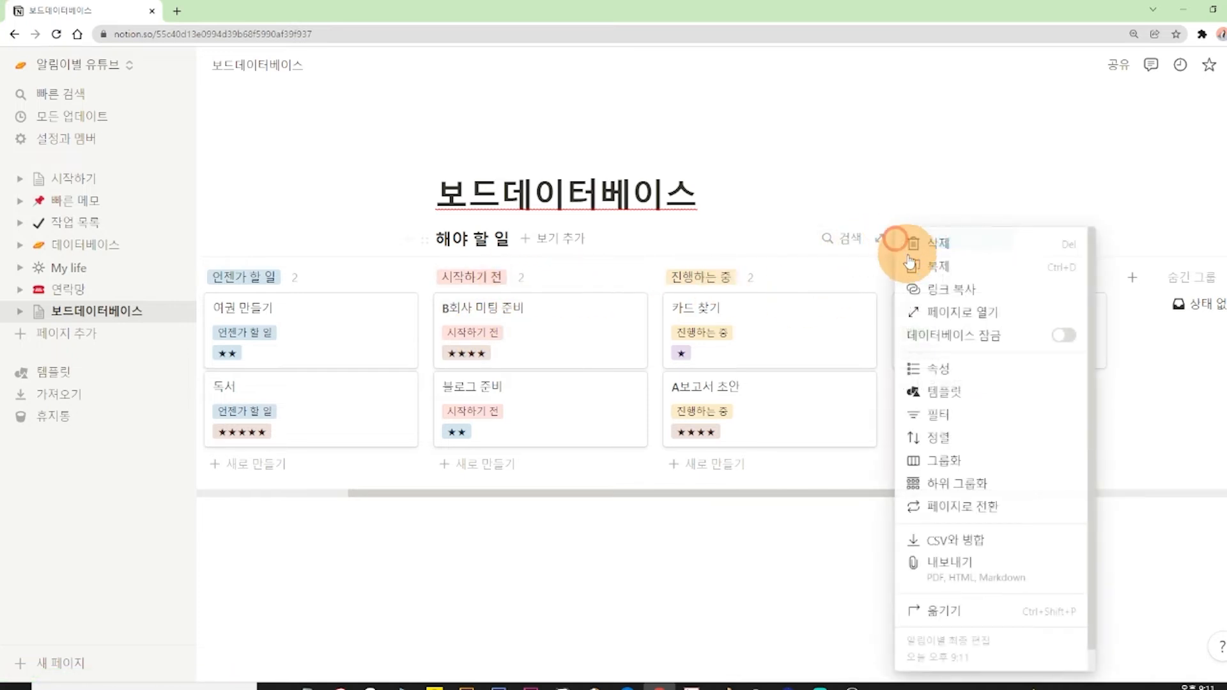
{"action": "left_click", "coordinate": [936, 369]}
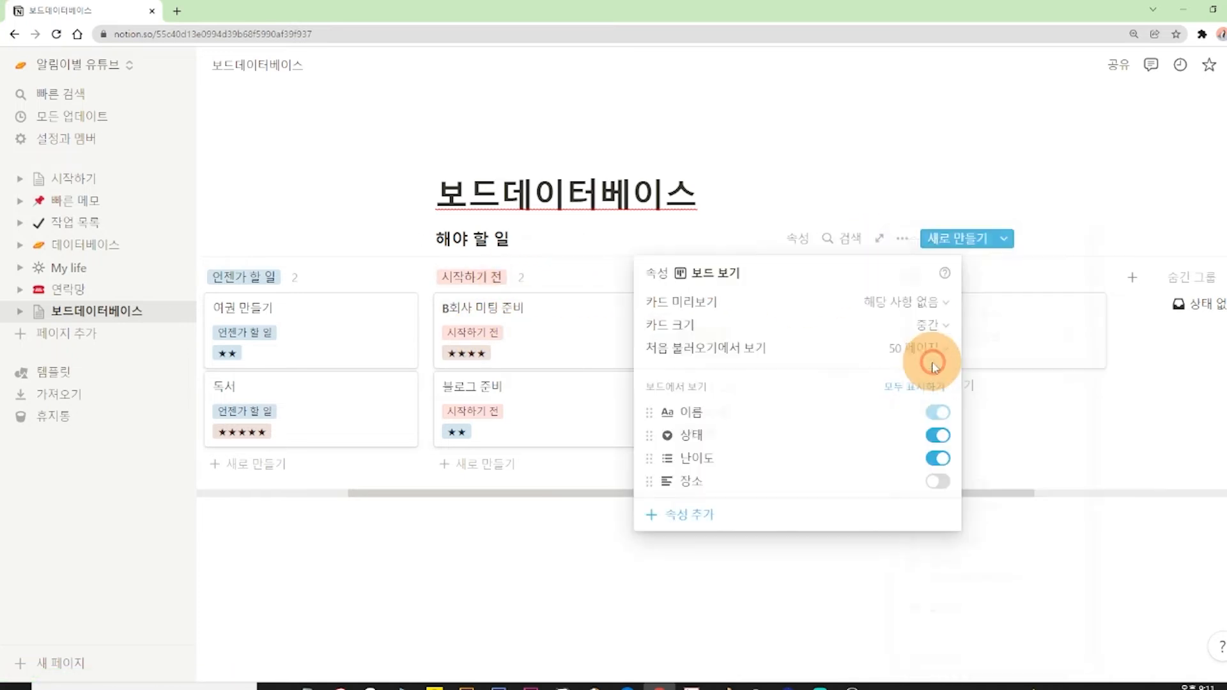
{"action": "left_click", "coordinate": [940, 439]}
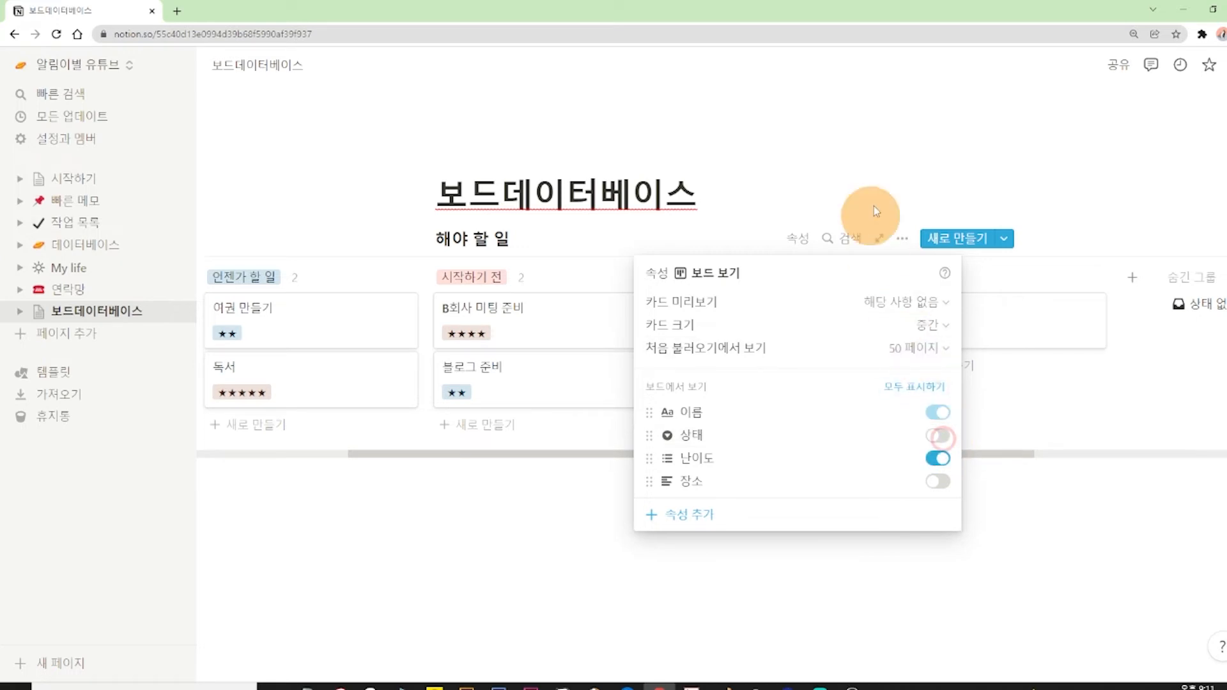
{"action": "left_click", "coordinate": [913, 116]}
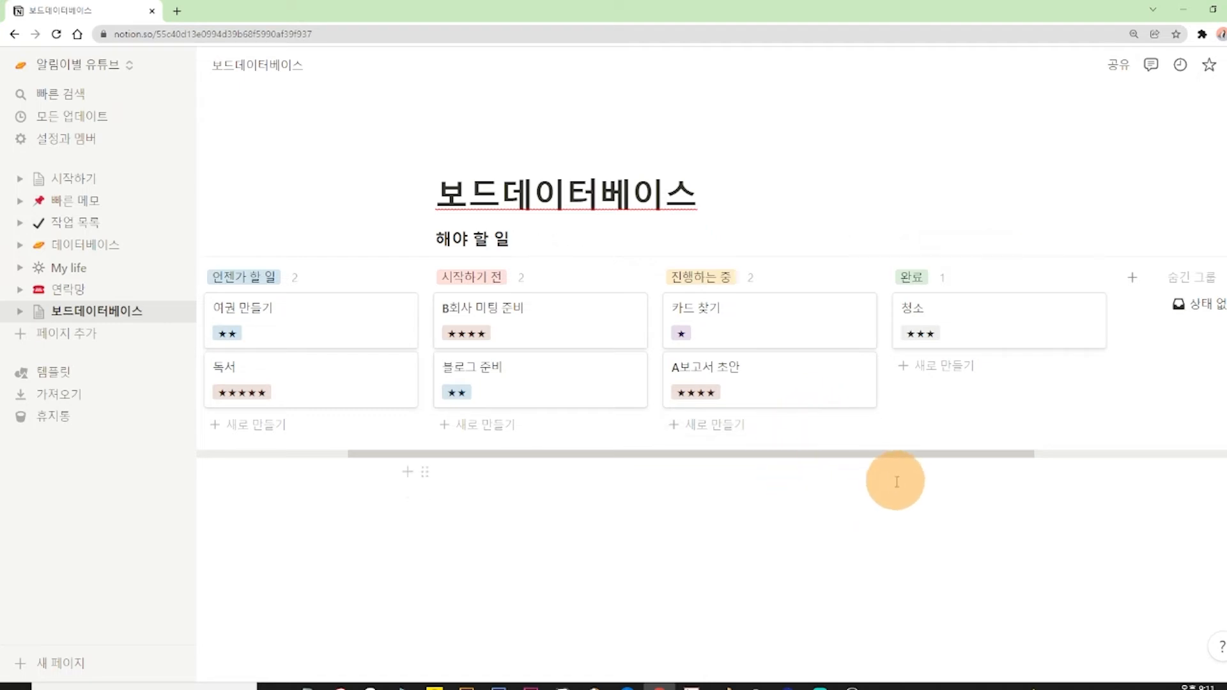
Move the 독서 and 청소 cards into 진행하는 중 above A보고서 초안, and 여권 만들기 to the end of 시작하기 전.
{"action": "left_click_drag", "start_coordinate": [318, 379], "coordinate": [786, 437]}
{"action": "left_click_drag", "start_coordinate": [732, 371], "coordinate": [735, 476]}
{"action": "left_click_drag", "start_coordinate": [925, 320], "coordinate": [759, 405]}
{"action": "left_click", "coordinate": [667, 612]}
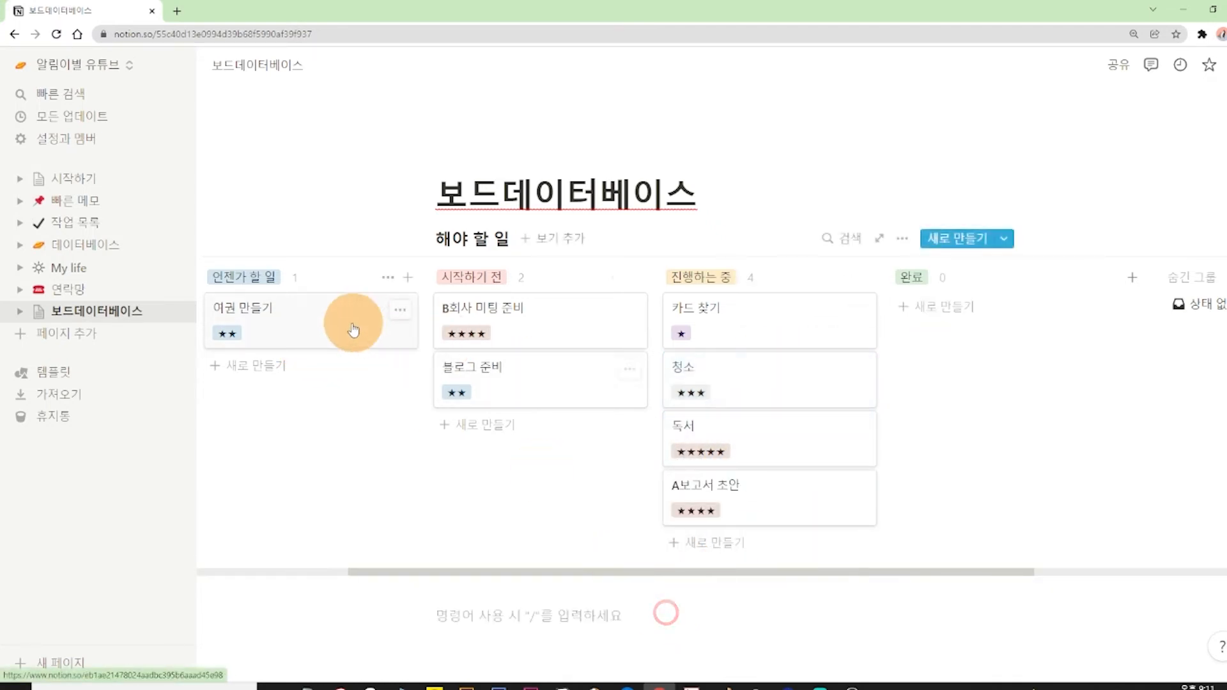
{"action": "left_click_drag", "start_coordinate": [332, 322], "coordinate": [555, 504]}
{"action": "left_click", "coordinate": [587, 624]}
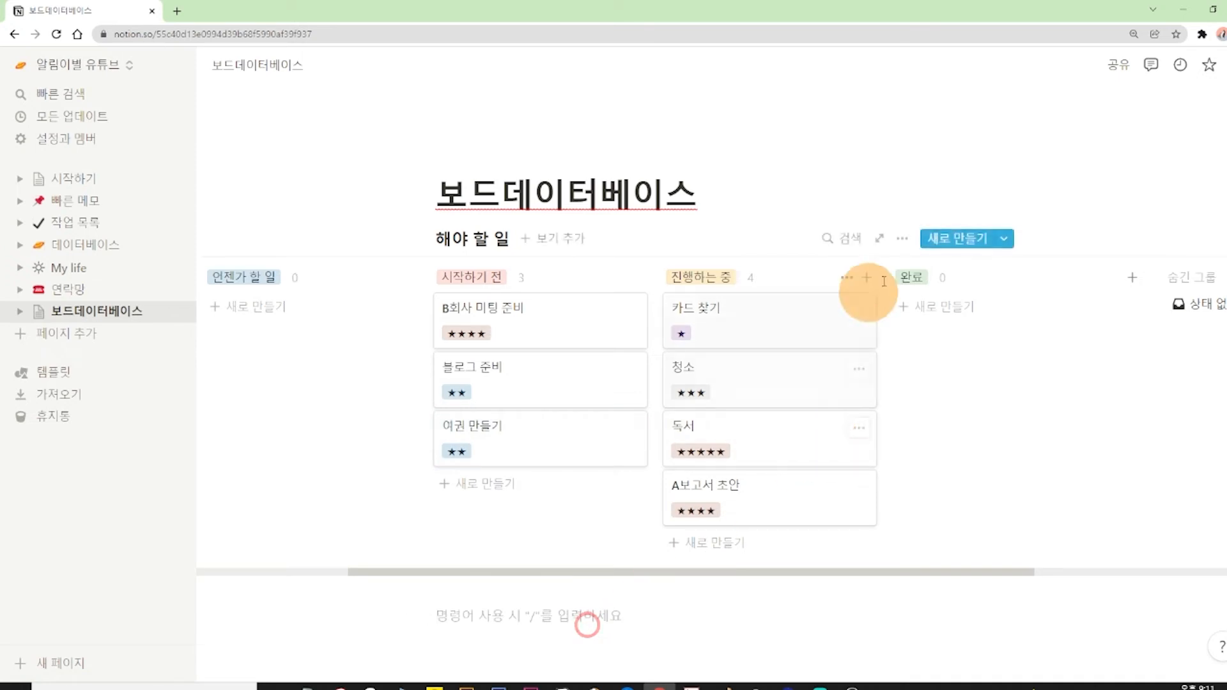
Add a sort to the board by 난이도 in ascending order (오름차순).
{"action": "left_click", "coordinate": [908, 247]}
{"action": "left_click", "coordinate": [946, 439]}
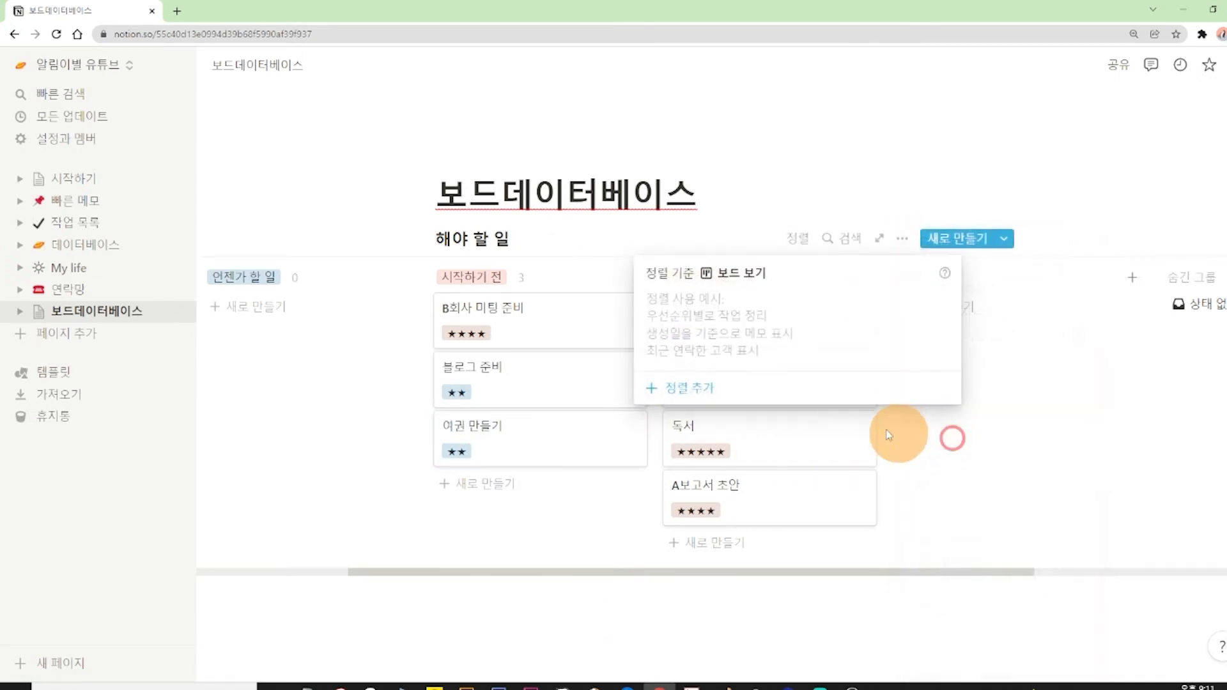
{"action": "left_click", "coordinate": [709, 391]}
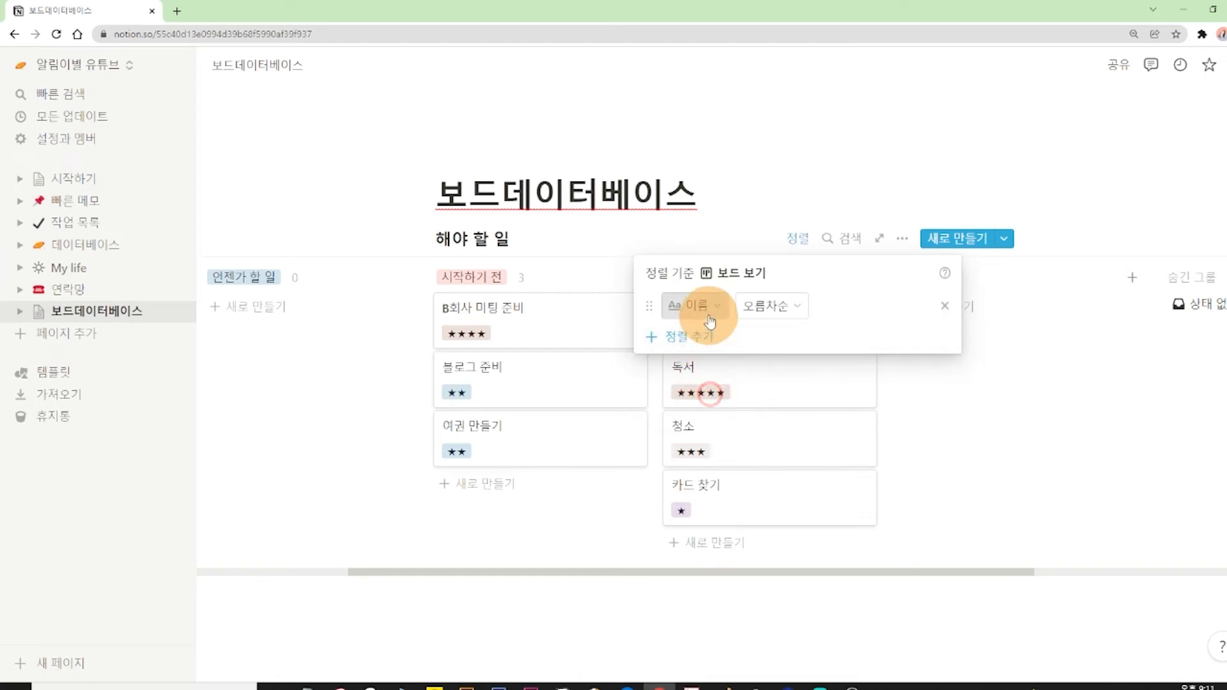
{"action": "left_click", "coordinate": [650, 393]}
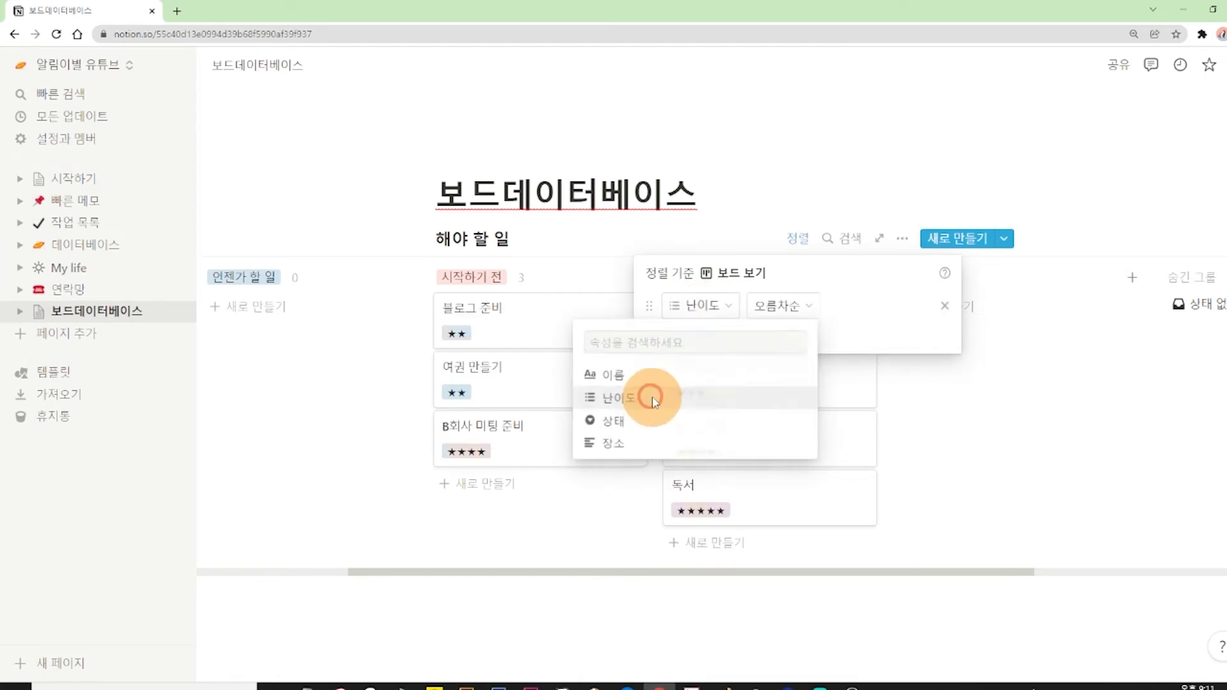
{"action": "left_click", "coordinate": [816, 143]}
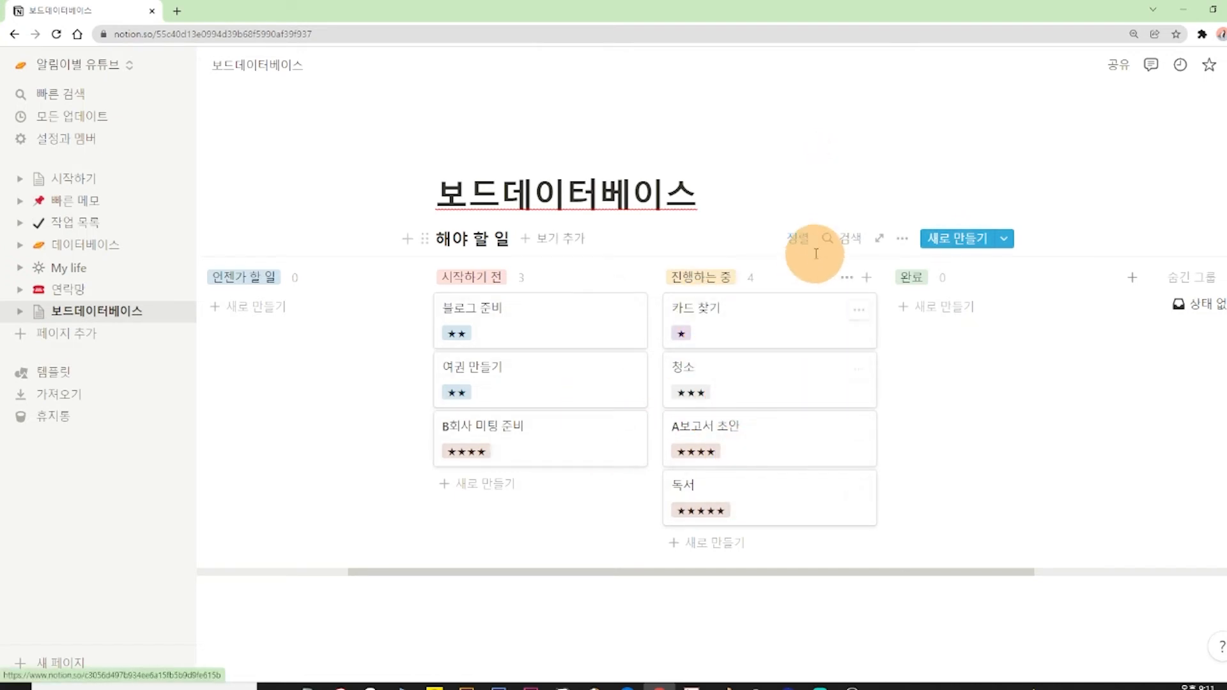
Change the 난이도 sort to descending order (내림차순).
{"action": "left_click", "coordinate": [806, 241]}
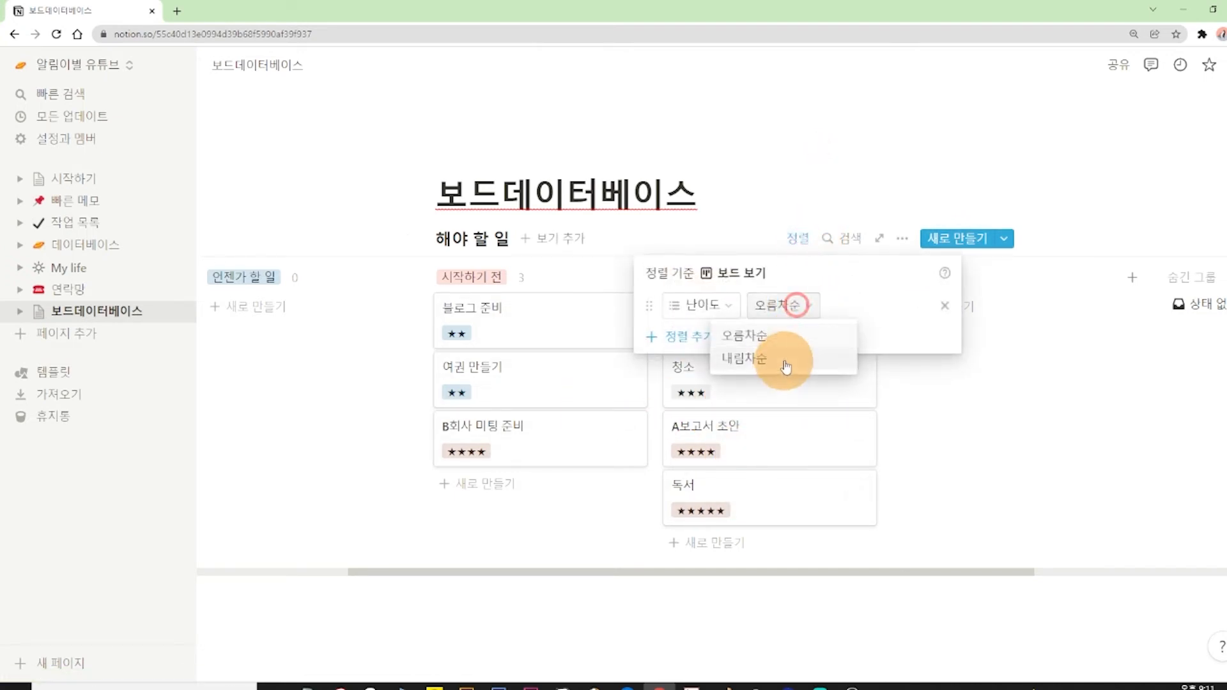
{"action": "left_click", "coordinate": [786, 356]}
{"action": "left_click", "coordinate": [823, 173]}
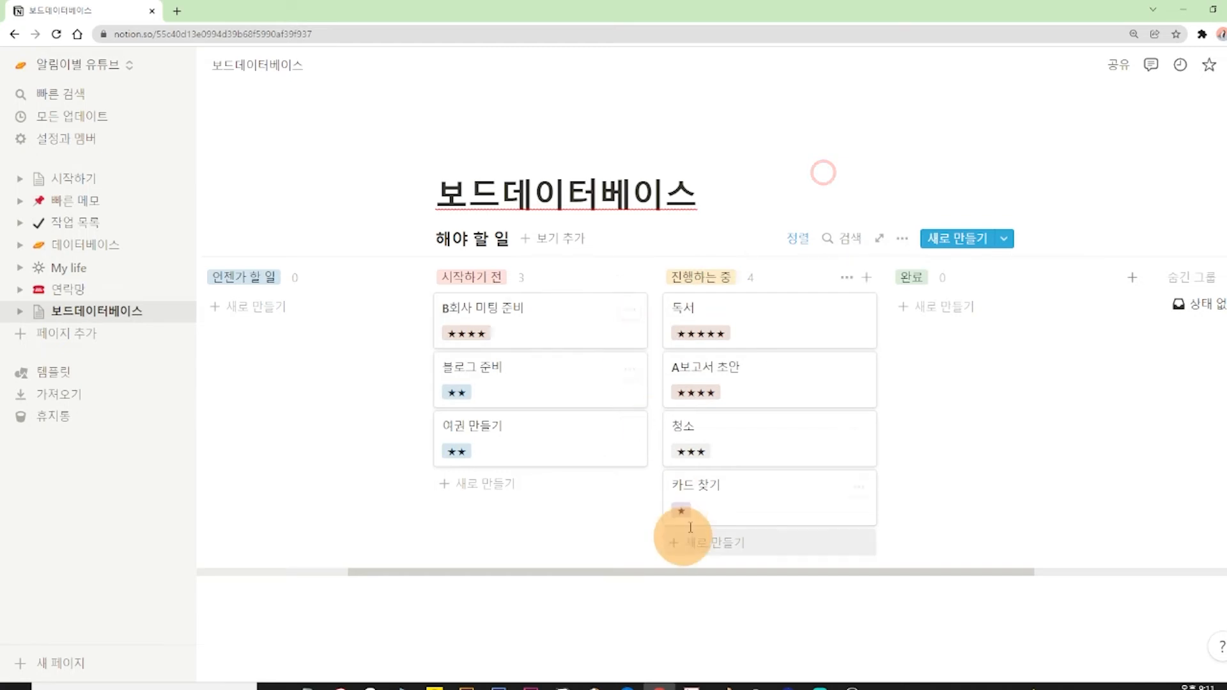
Change the board's sort property from 난이도 to 이름.
{"action": "left_click", "coordinate": [797, 241]}
{"action": "left_click", "coordinate": [708, 301]}
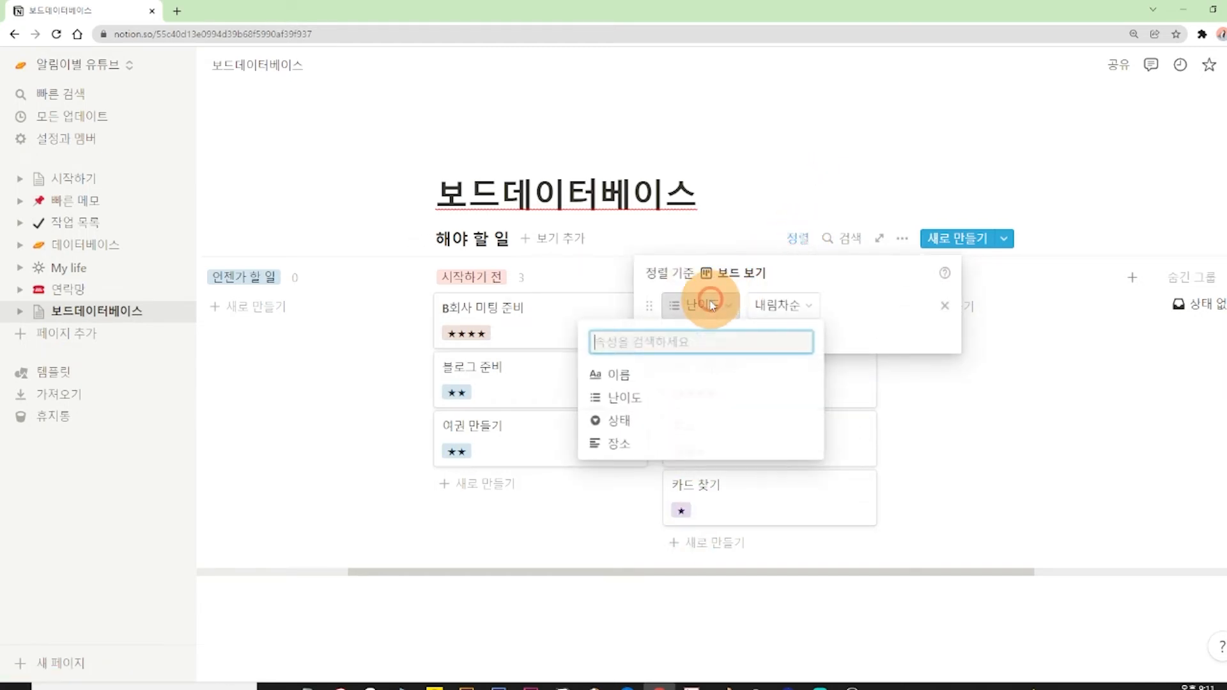
{"action": "left_click", "coordinate": [648, 375]}
{"action": "left_click", "coordinate": [811, 166]}
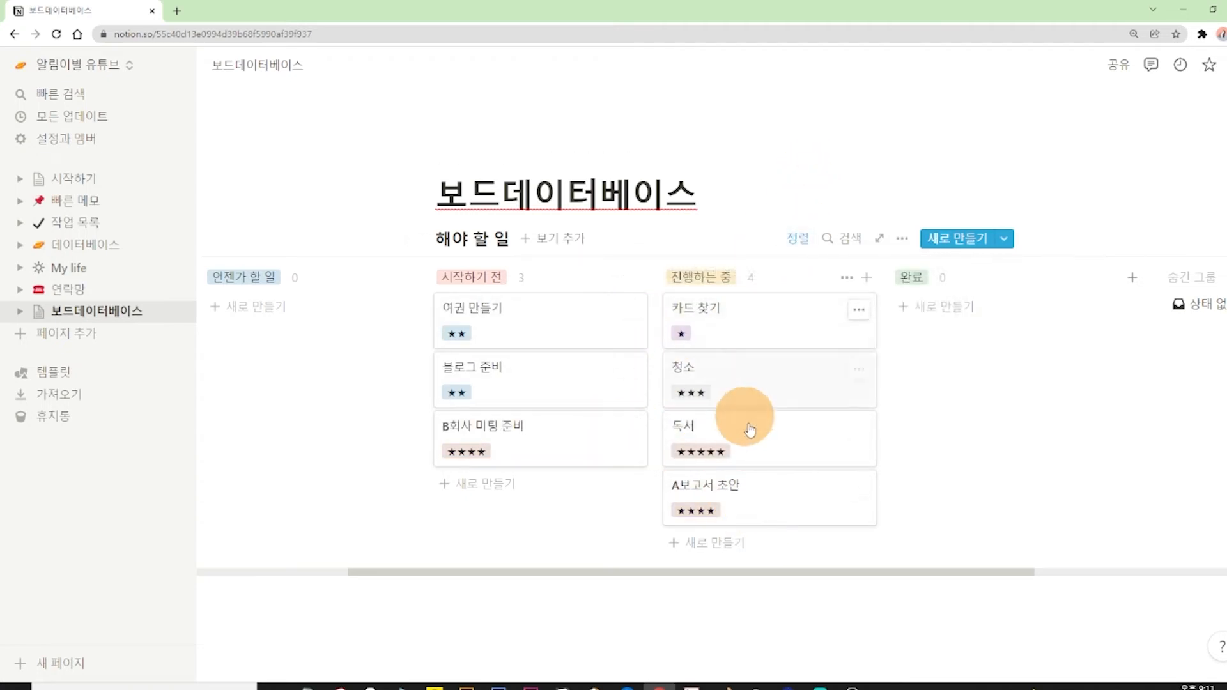
Set the 이름 sort to ascending order (오름차순).
{"action": "left_click", "coordinate": [797, 238]}
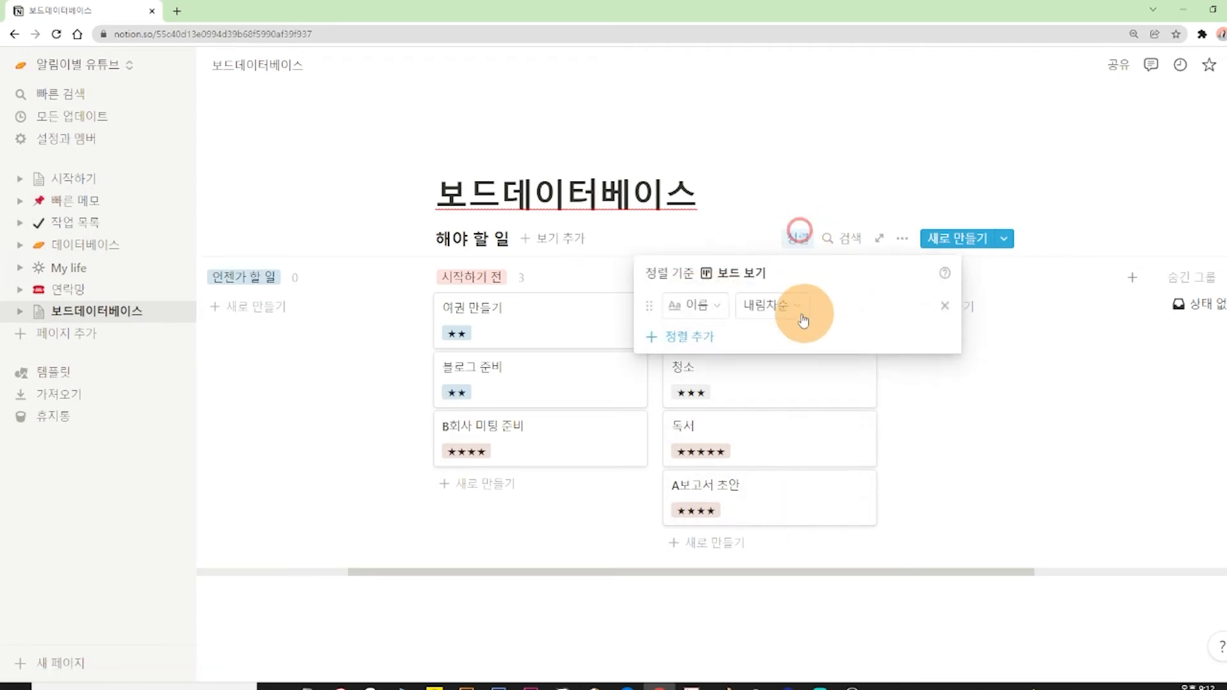
{"action": "left_click", "coordinate": [770, 305]}
{"action": "left_click", "coordinate": [771, 336]}
{"action": "left_click", "coordinate": [825, 174]}
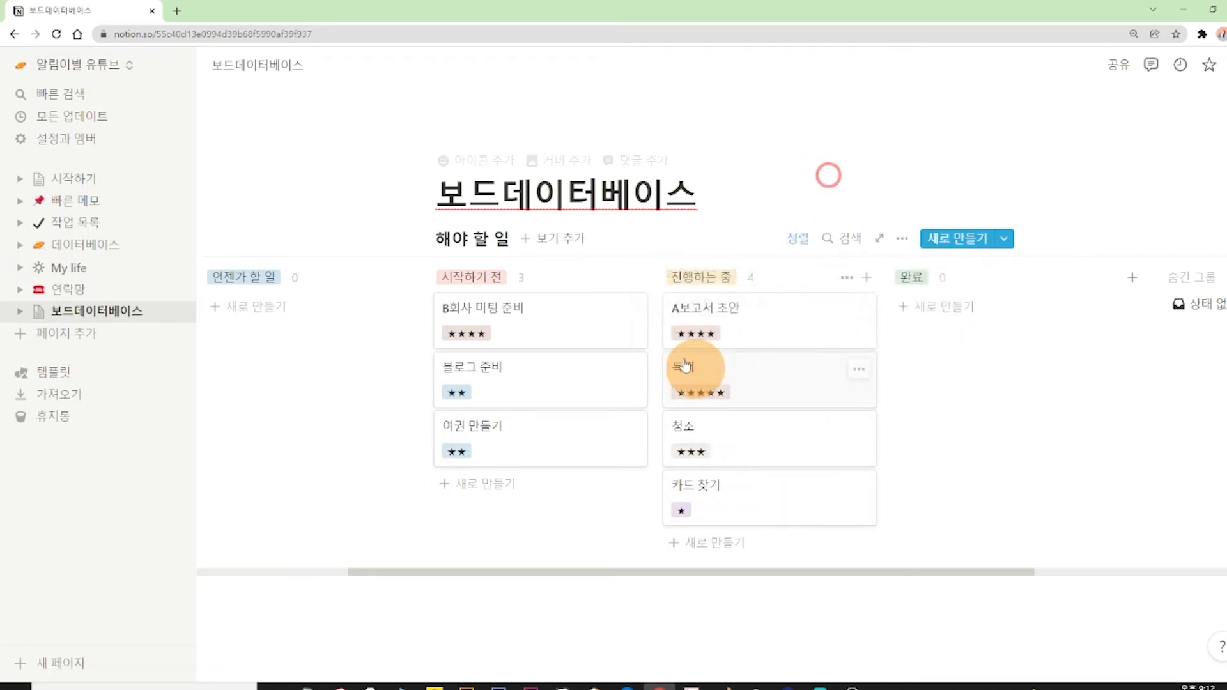
Switch the 이름 sort back to descending order (내림차순).
{"action": "left_click", "coordinate": [798, 238]}
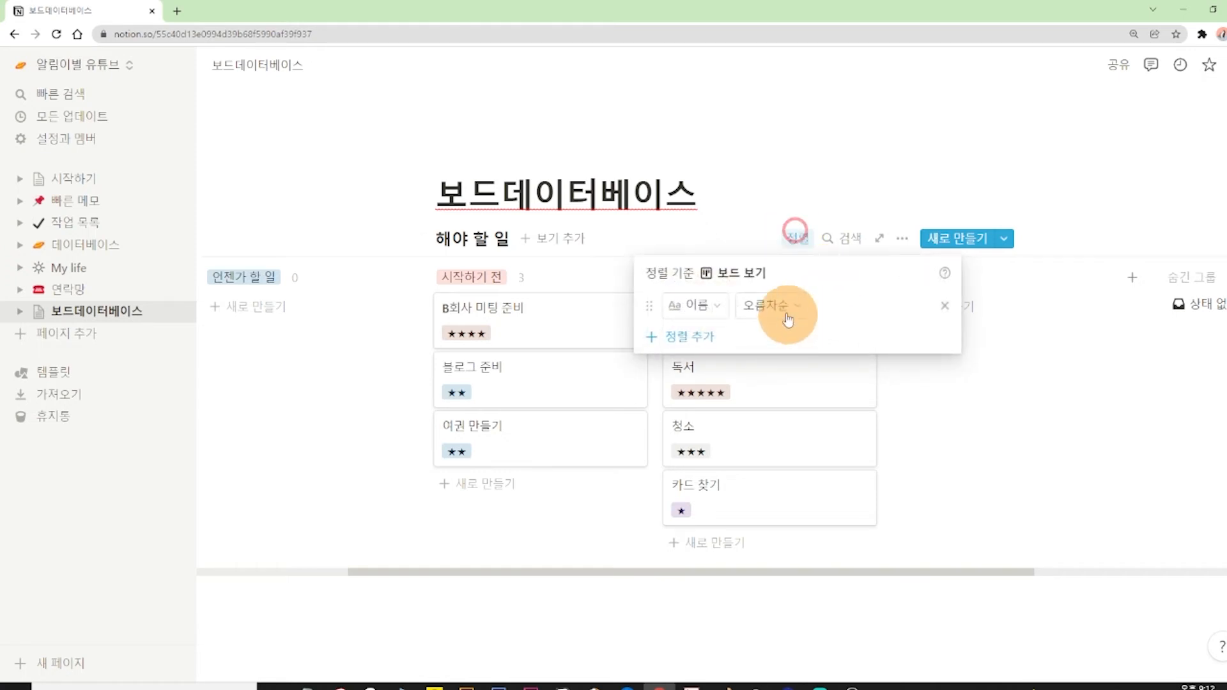
{"action": "left_click", "coordinate": [772, 306]}
{"action": "left_click", "coordinate": [764, 359]}
{"action": "left_click", "coordinate": [845, 154]}
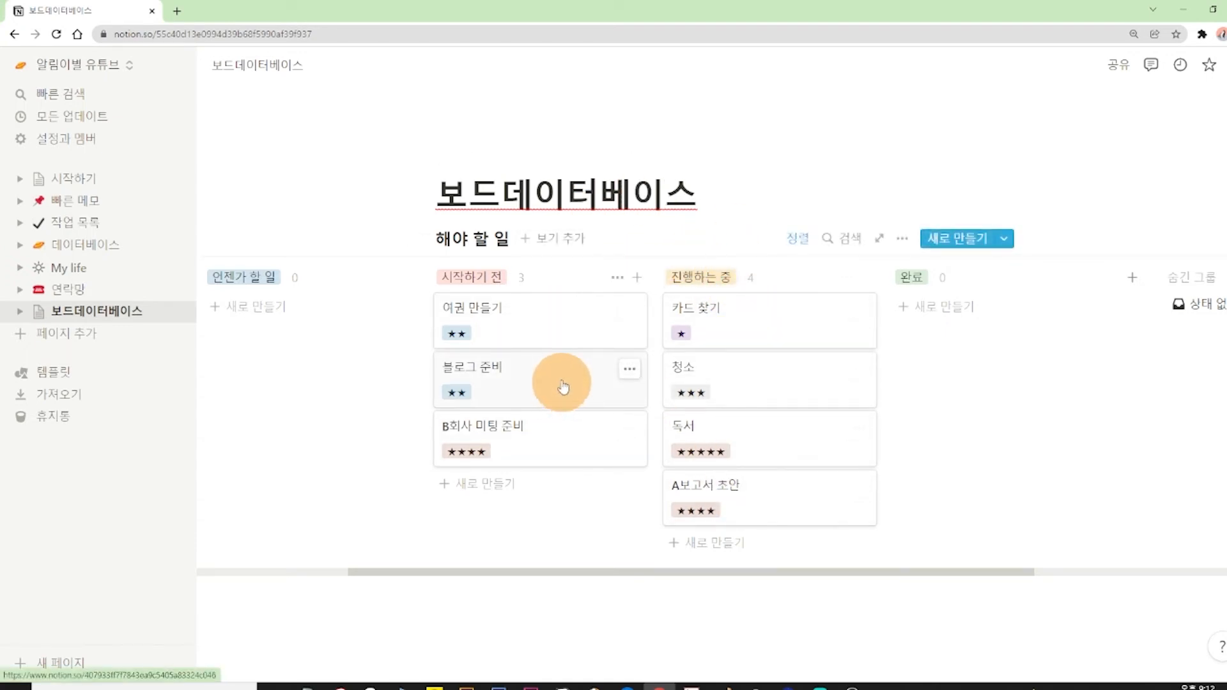
Remove the 이름 sort from the board and close the sort settings.
{"action": "left_click", "coordinate": [799, 239]}
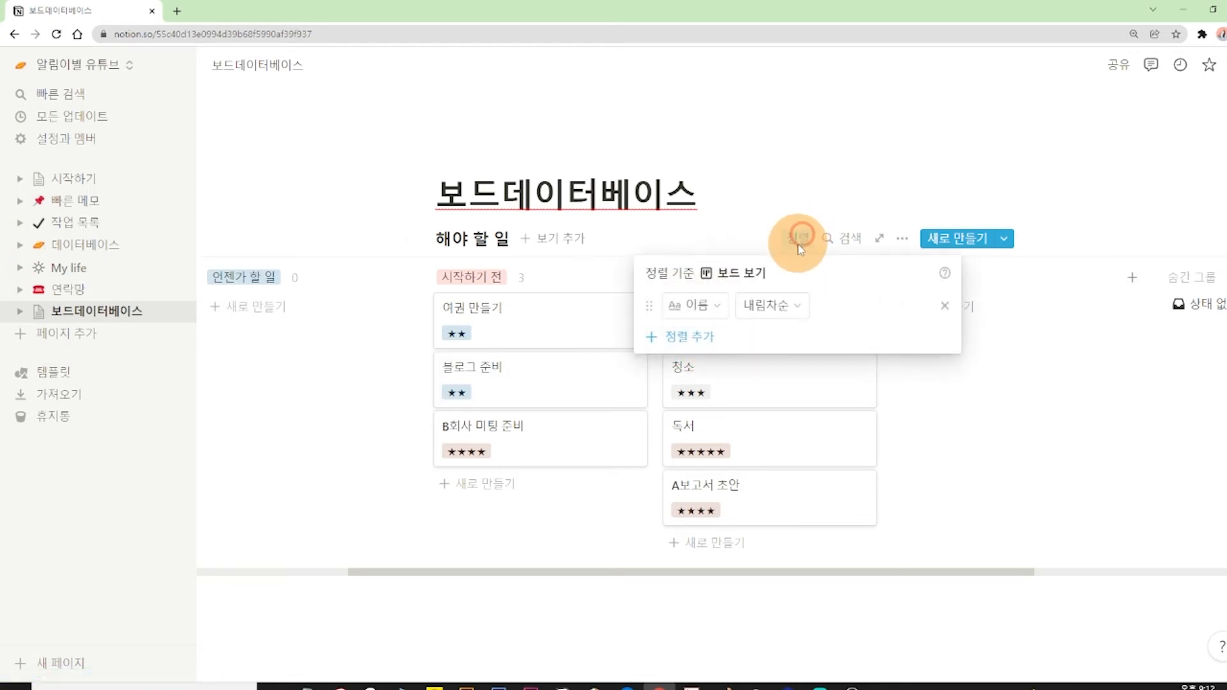
{"action": "left_click", "coordinate": [945, 306]}
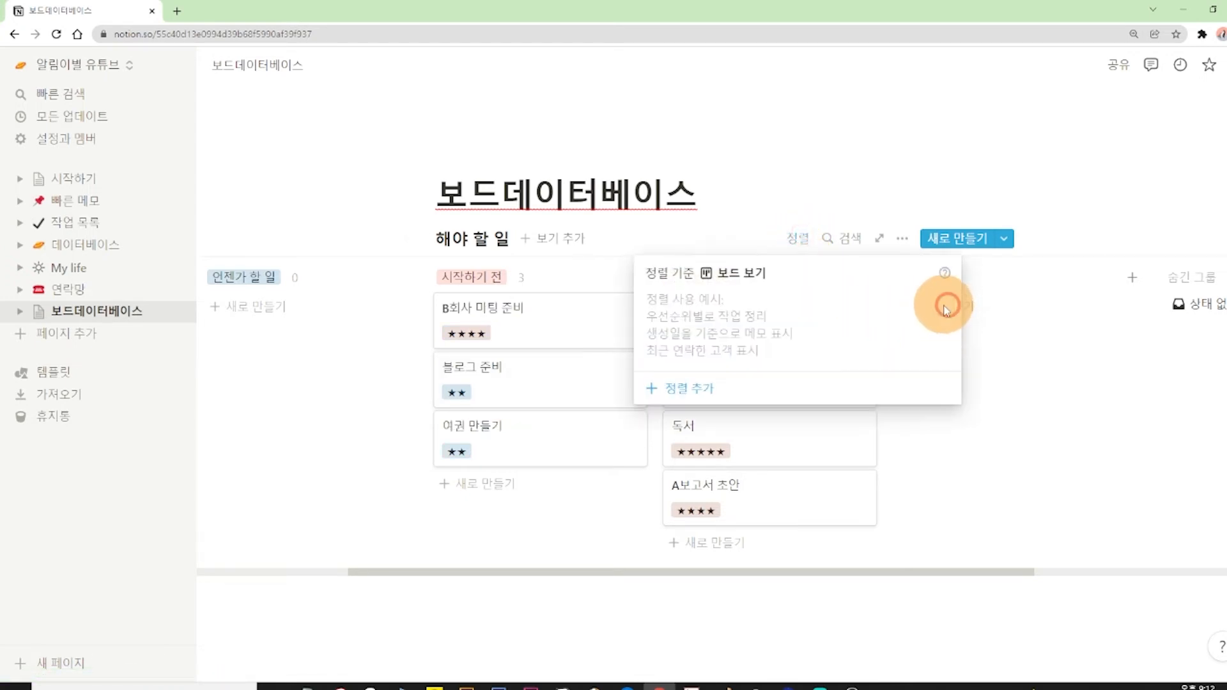
{"action": "left_click", "coordinate": [924, 168]}
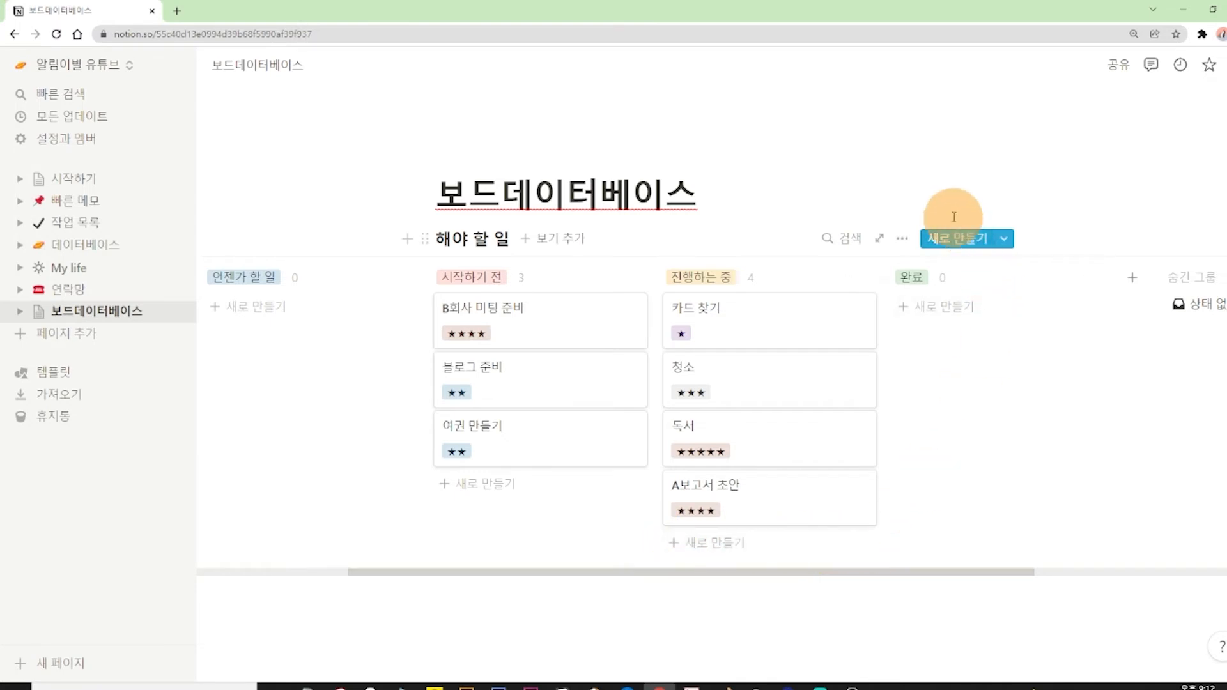
Add a filter to the board for cards whose 난이도 contains ★★★★.
{"action": "left_click", "coordinate": [903, 238]}
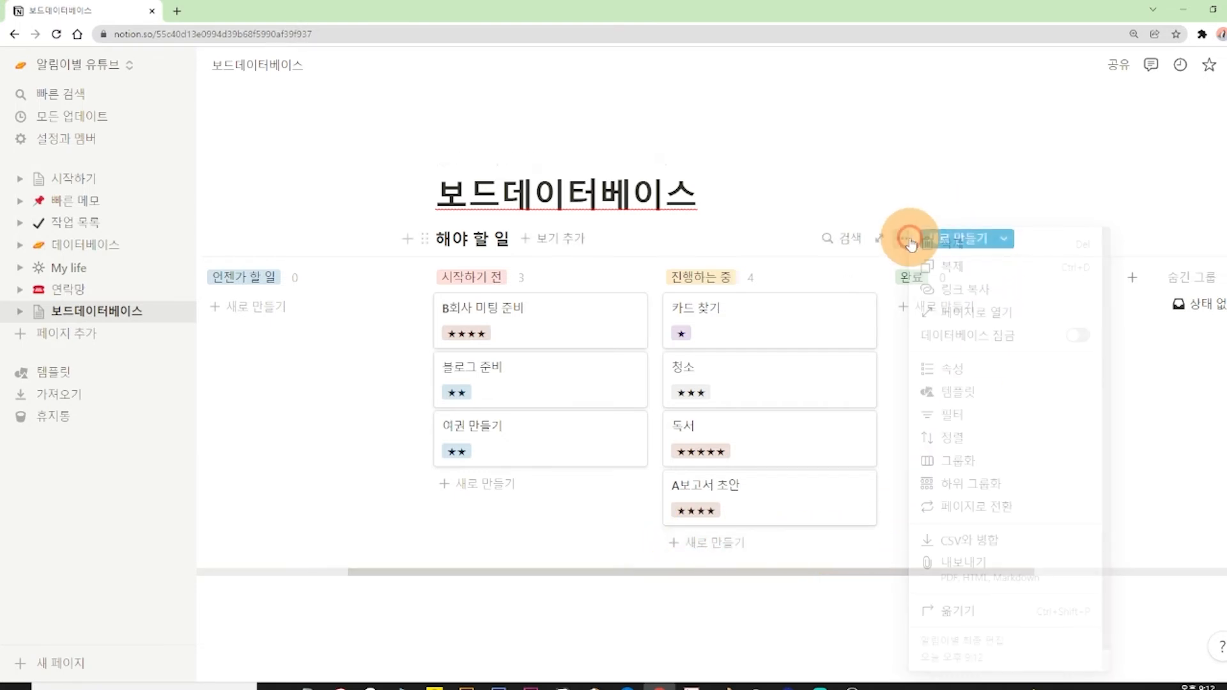
{"action": "left_click", "coordinate": [971, 416]}
{"action": "left_click", "coordinate": [639, 395]}
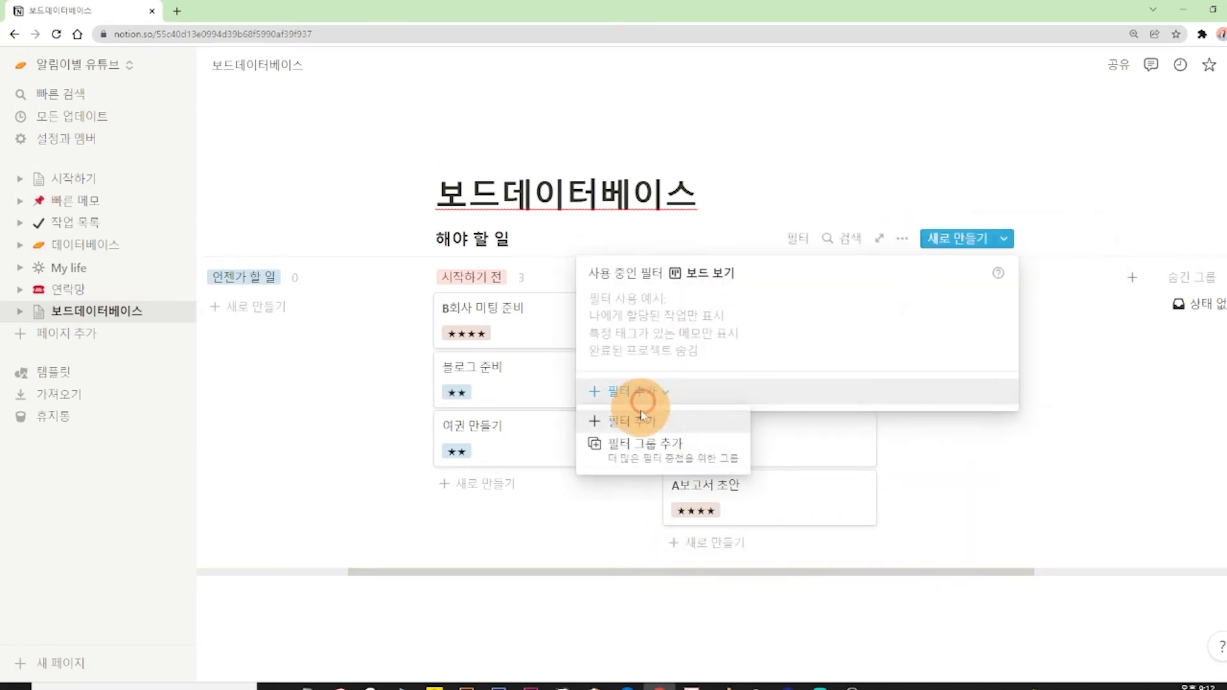
{"action": "left_click", "coordinate": [641, 417]}
{"action": "left_click", "coordinate": [650, 314]}
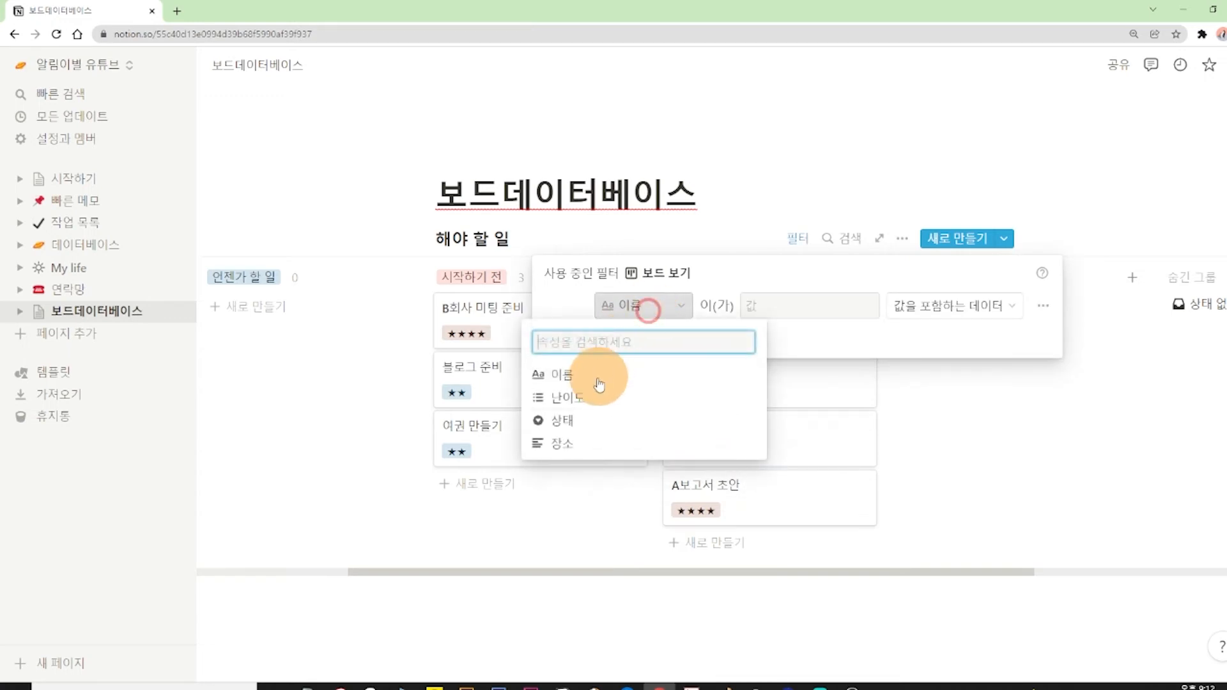
{"action": "left_click", "coordinate": [575, 394]}
{"action": "left_click", "coordinate": [777, 312]}
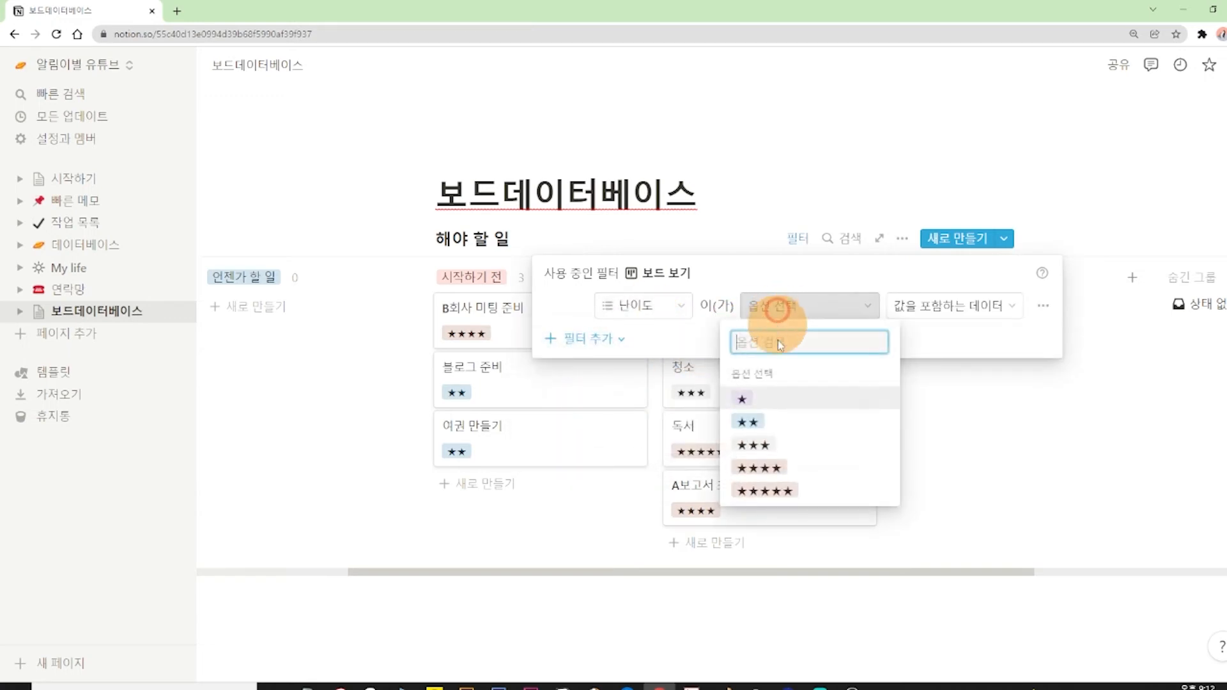
{"action": "left_click", "coordinate": [761, 467]}
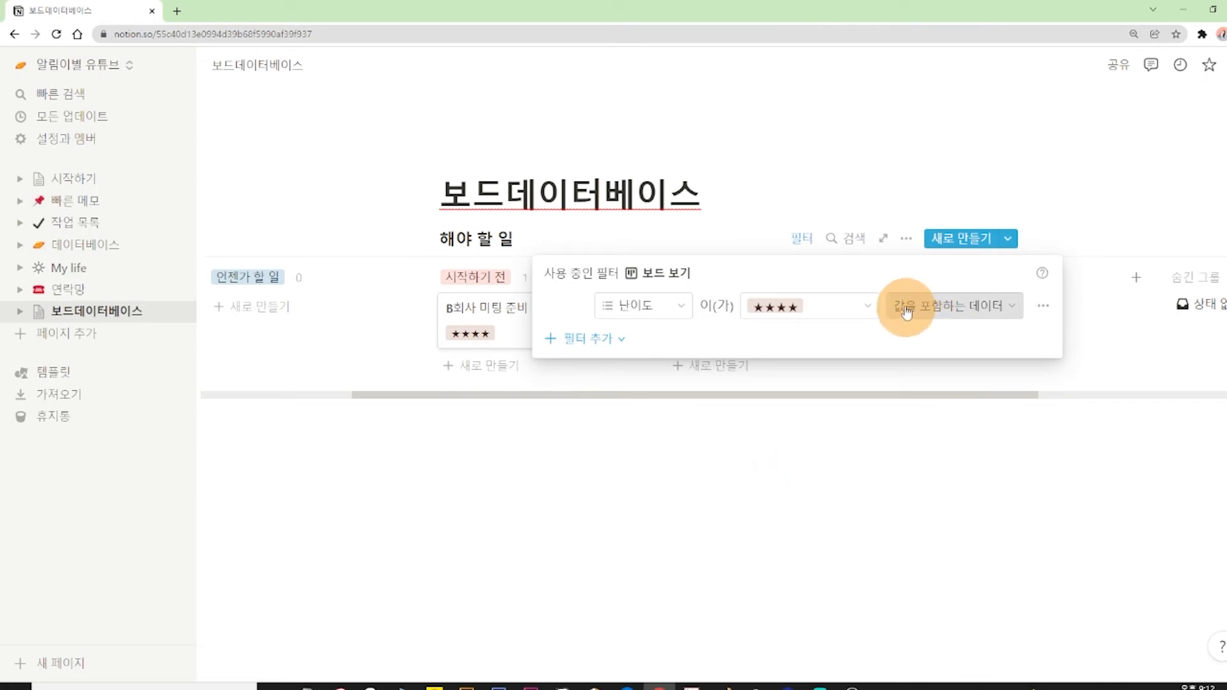
Remove the 난이도 filter from the board and close the filter settings.
{"action": "left_click", "coordinate": [1014, 135]}
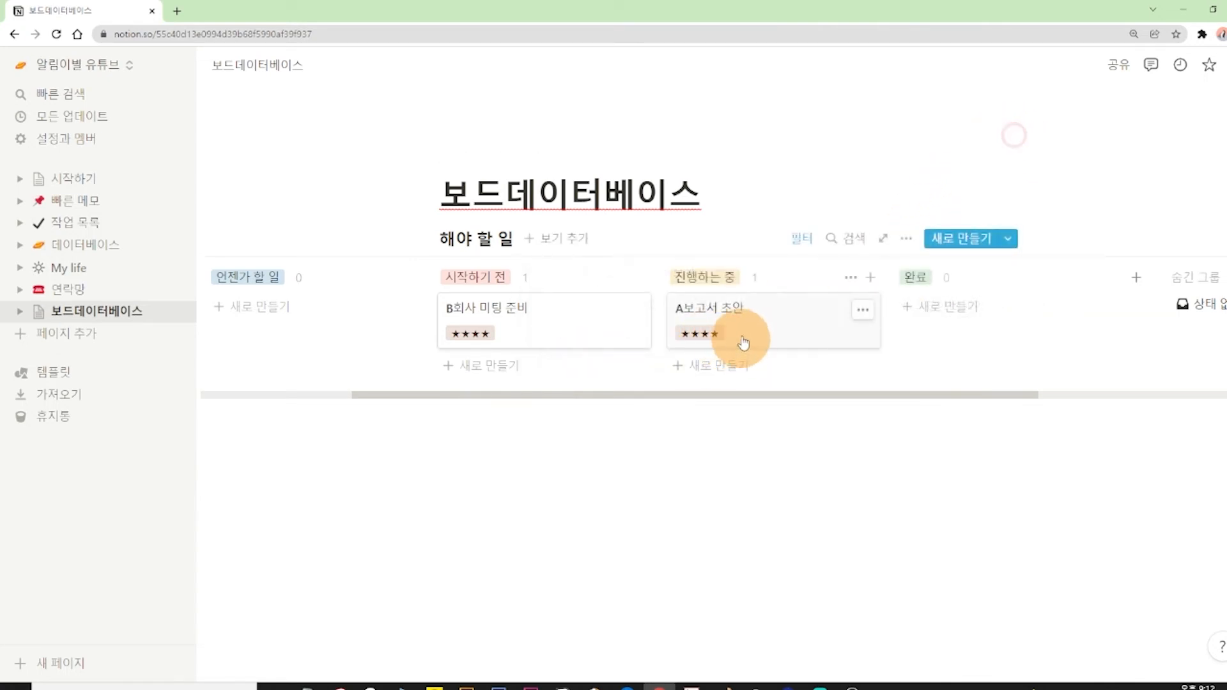
{"action": "left_click", "coordinate": [800, 243]}
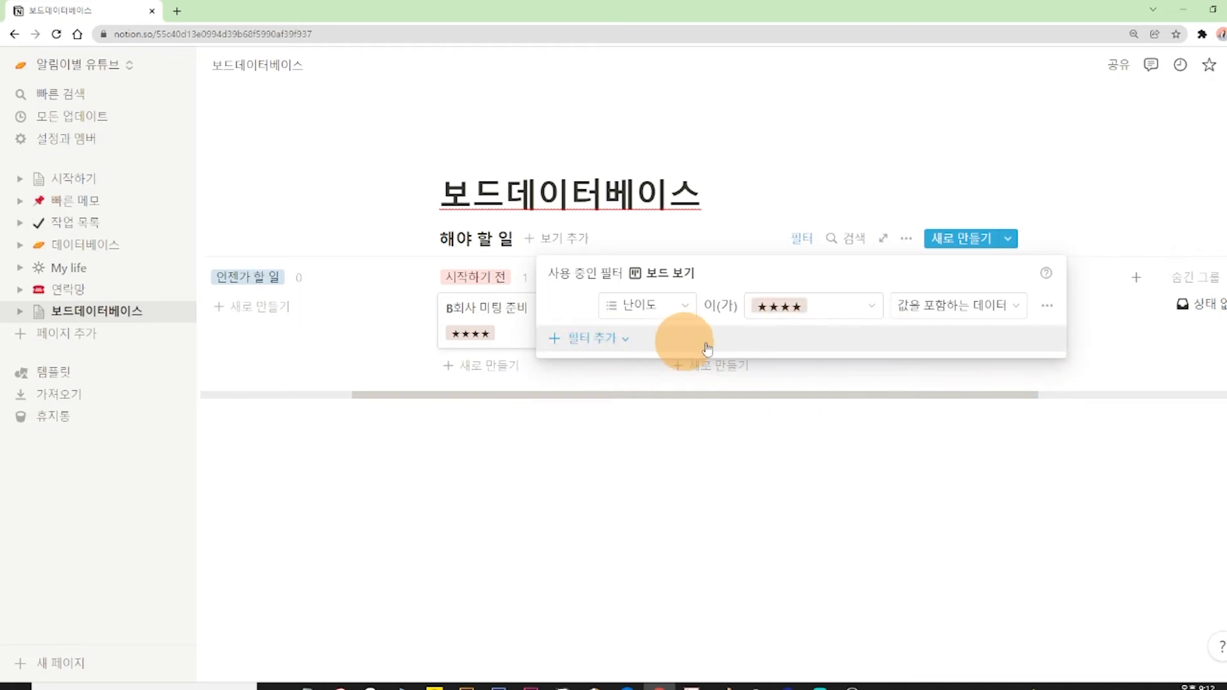
{"action": "left_click", "coordinate": [1046, 307]}
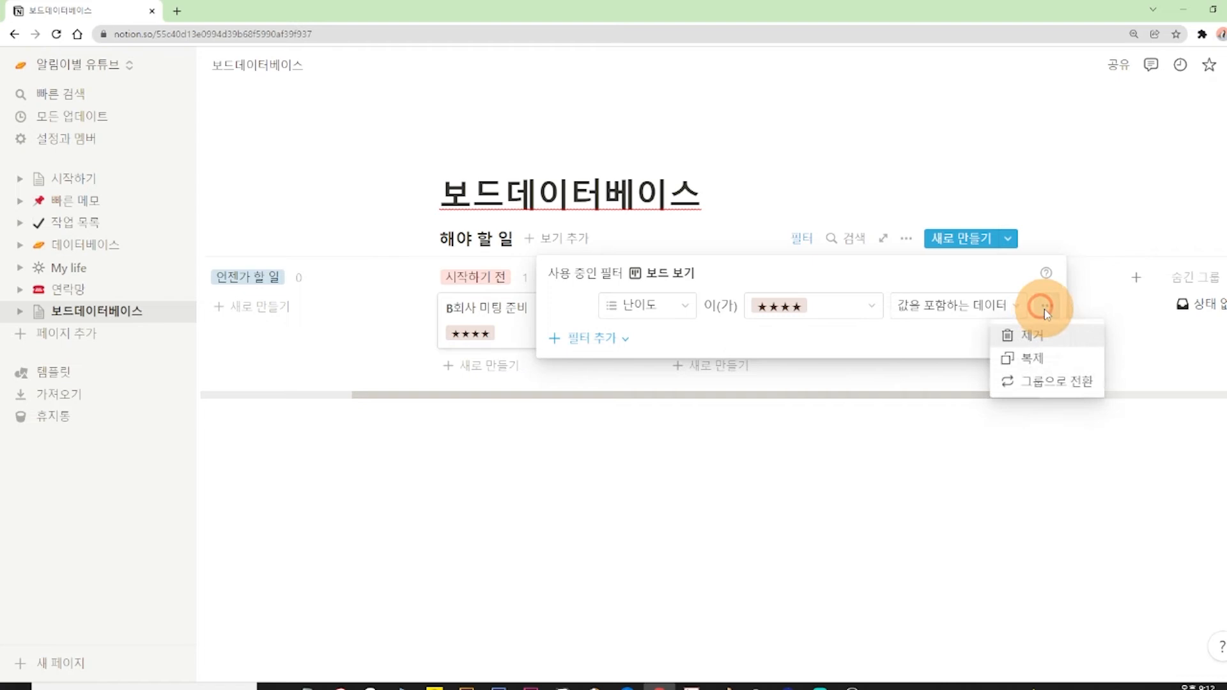
{"action": "left_click", "coordinate": [1023, 343]}
{"action": "left_click", "coordinate": [843, 167]}
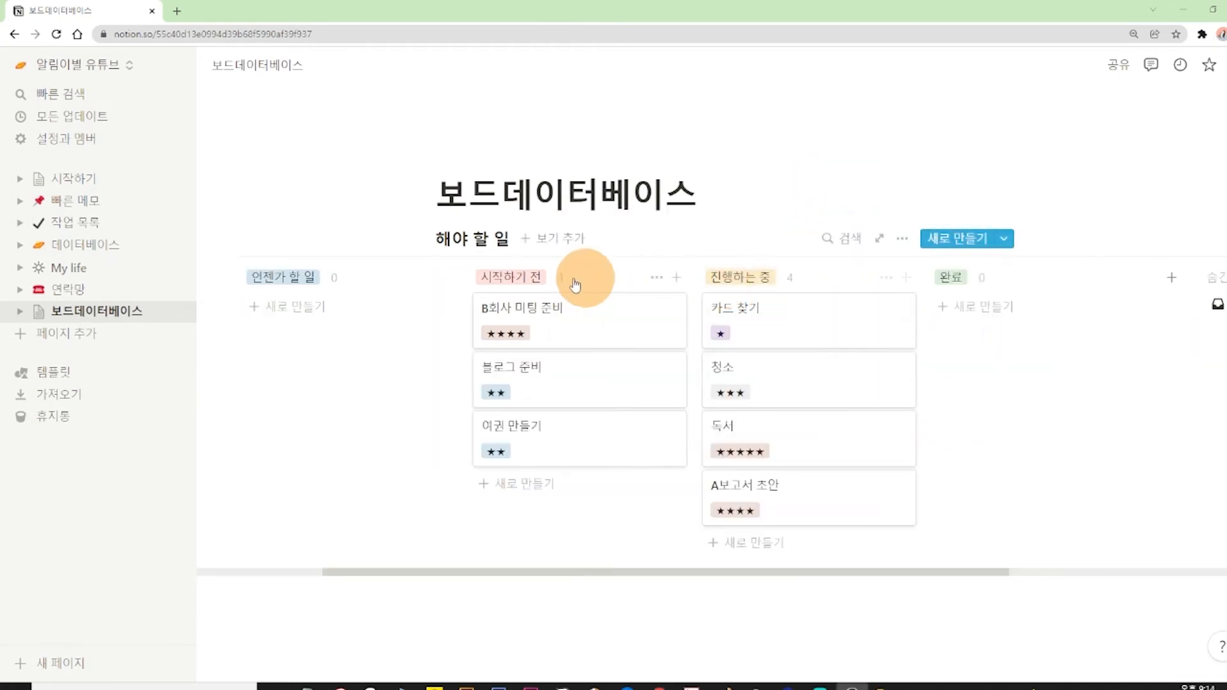
Open the B회사 미팅 준비 card to examine its properties, and close it again.
{"action": "left_click", "coordinate": [524, 279]}
{"action": "left_click", "coordinate": [597, 310]}
{"action": "left_click", "coordinate": [646, 319]}
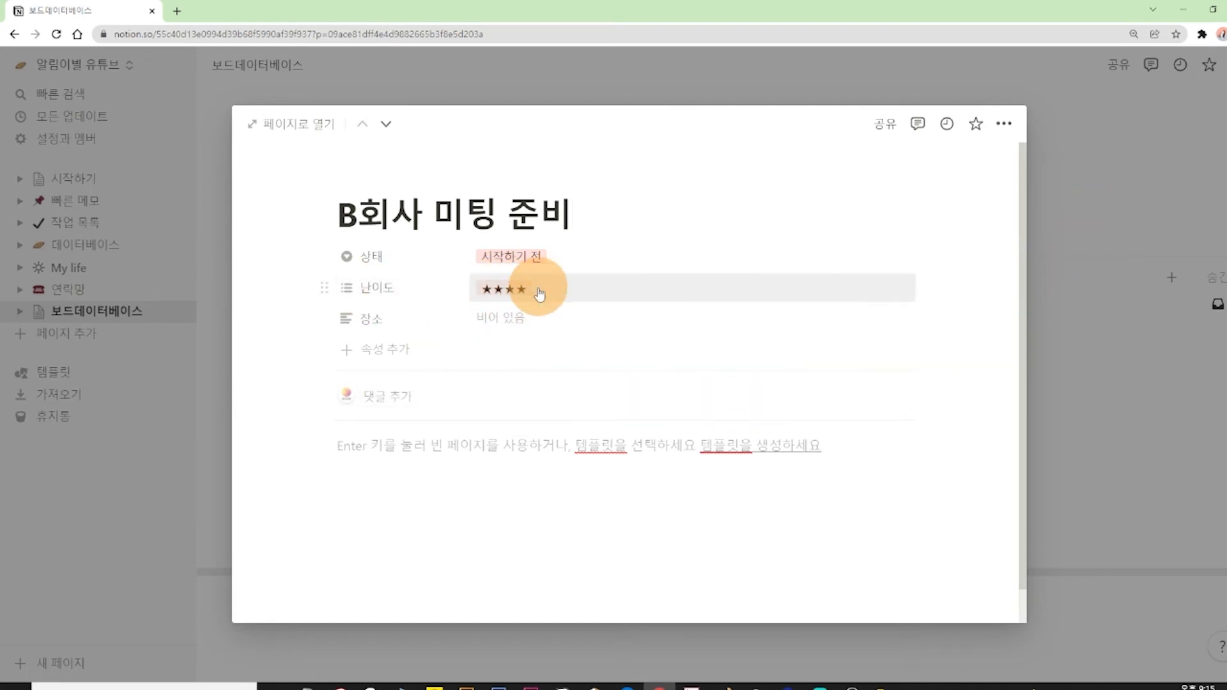
{"action": "left_click", "coordinate": [1096, 166]}
Group the board by the 난이도 property instead of 상태 and close the grouping settings.
{"action": "mouse_move", "coordinate": [982, 264]}
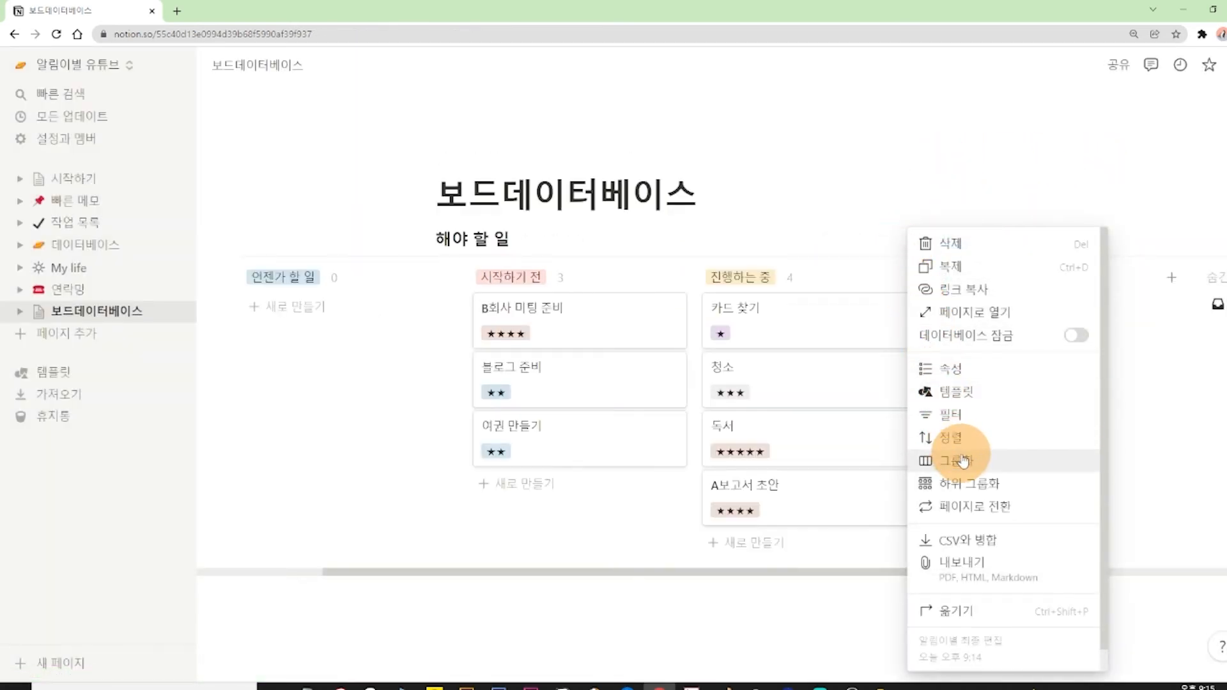
{"action": "left_click", "coordinate": [962, 458]}
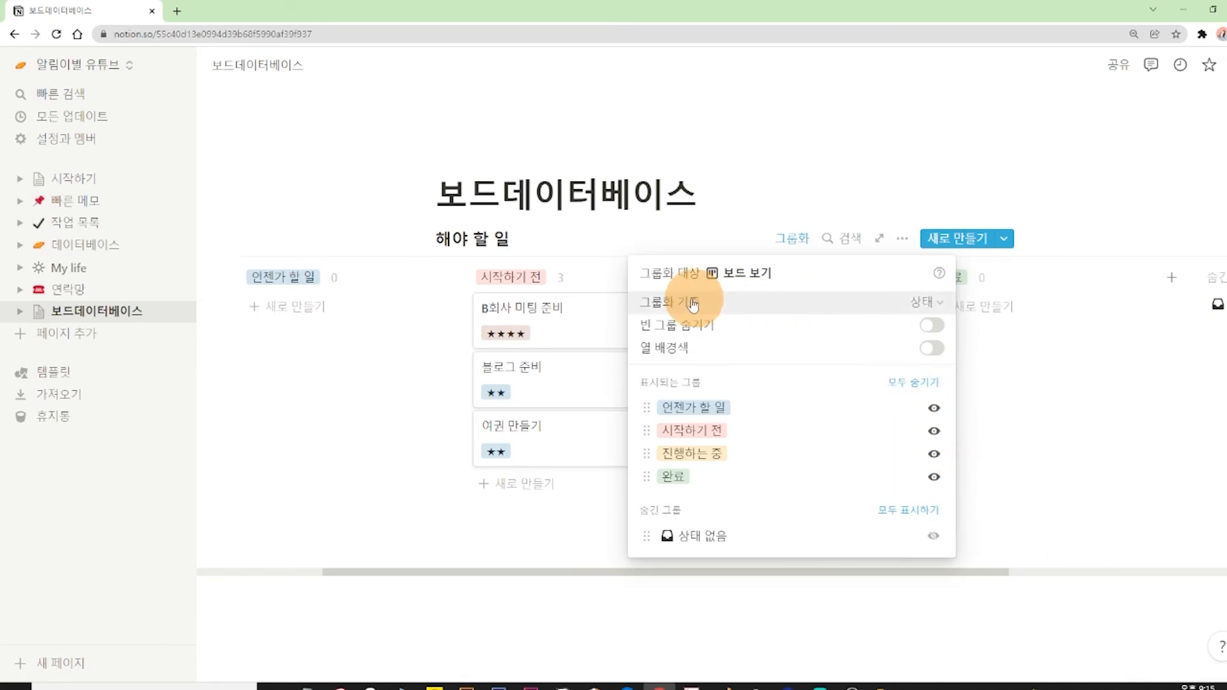
{"action": "left_click", "coordinate": [923, 309]}
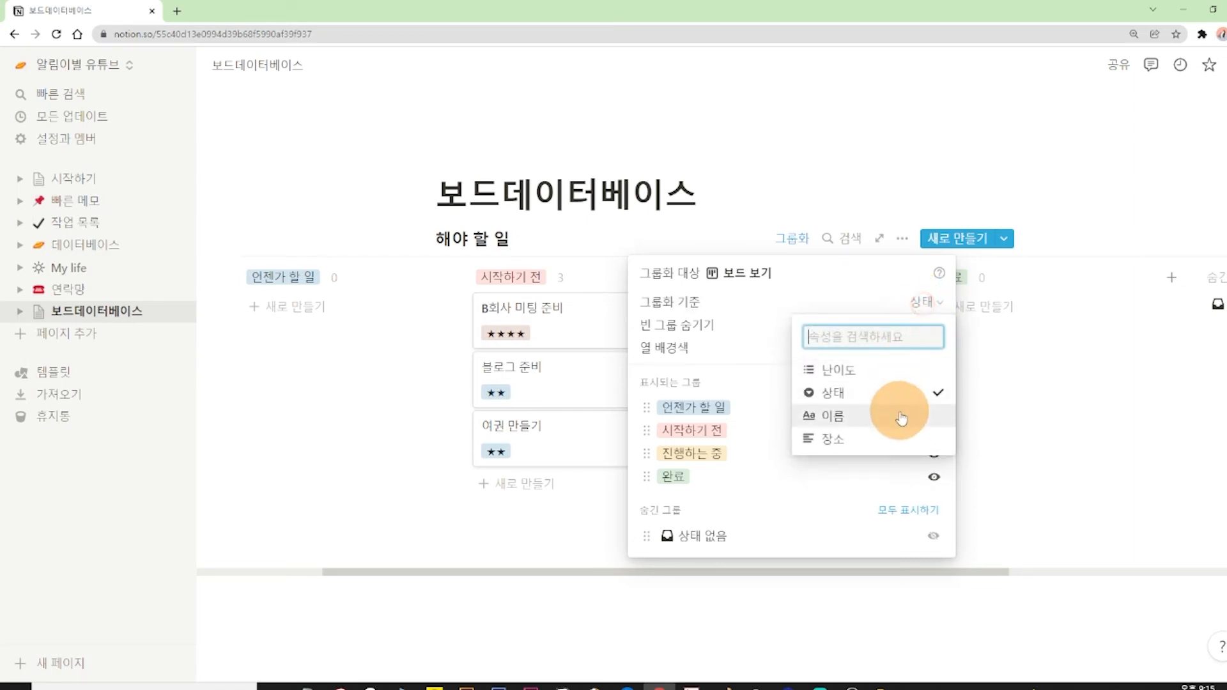
{"action": "left_click", "coordinate": [908, 377]}
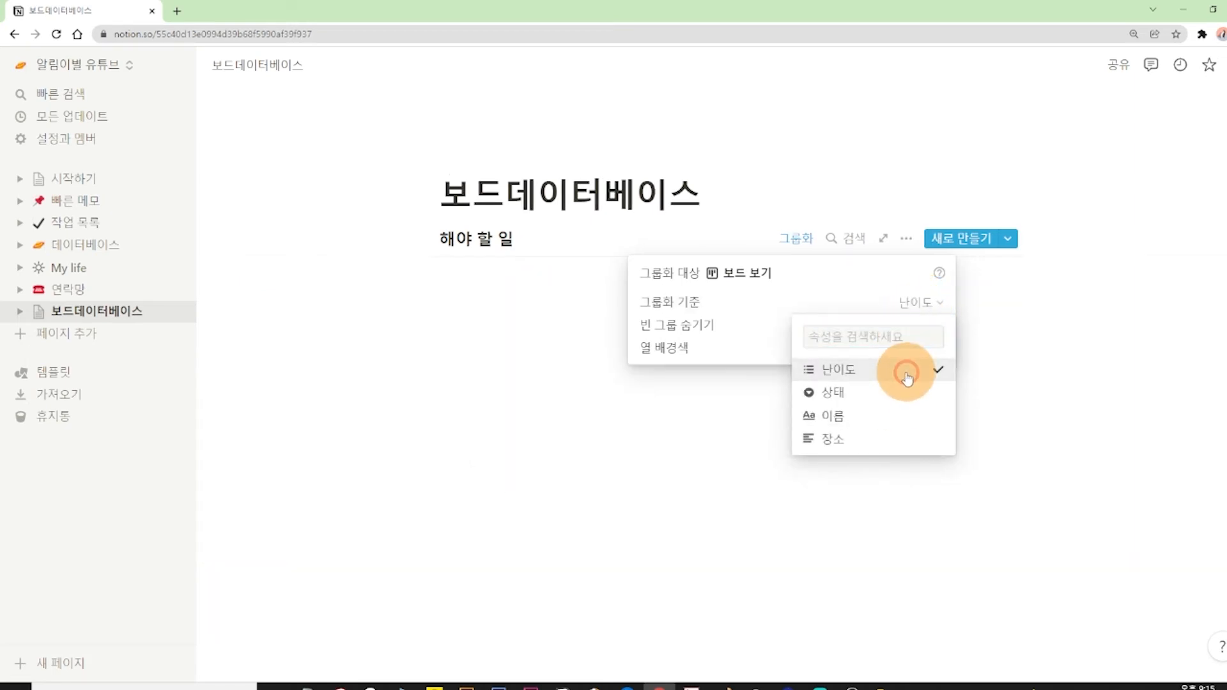
{"action": "left_click", "coordinate": [901, 140]}
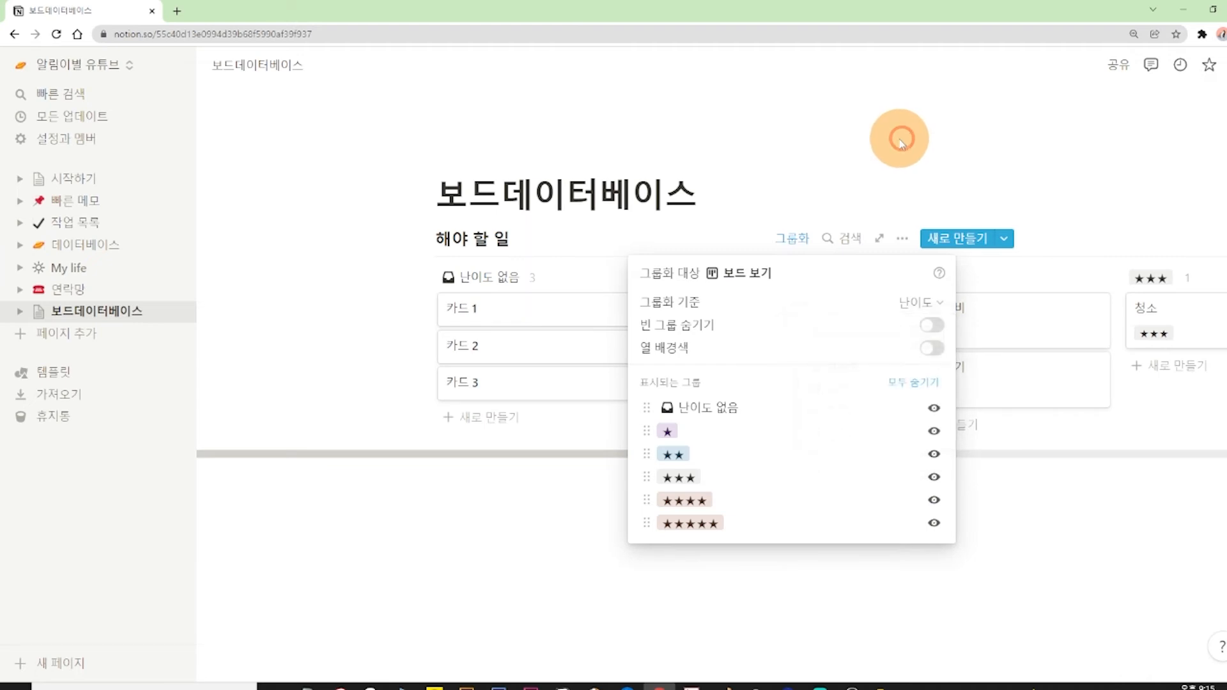
{"action": "left_click", "coordinate": [900, 140]}
Hide the 난이도 property on the board's cards and show the 상태 property instead.
{"action": "left_click_drag", "start_coordinate": [754, 454], "coordinate": [1114, 452]}
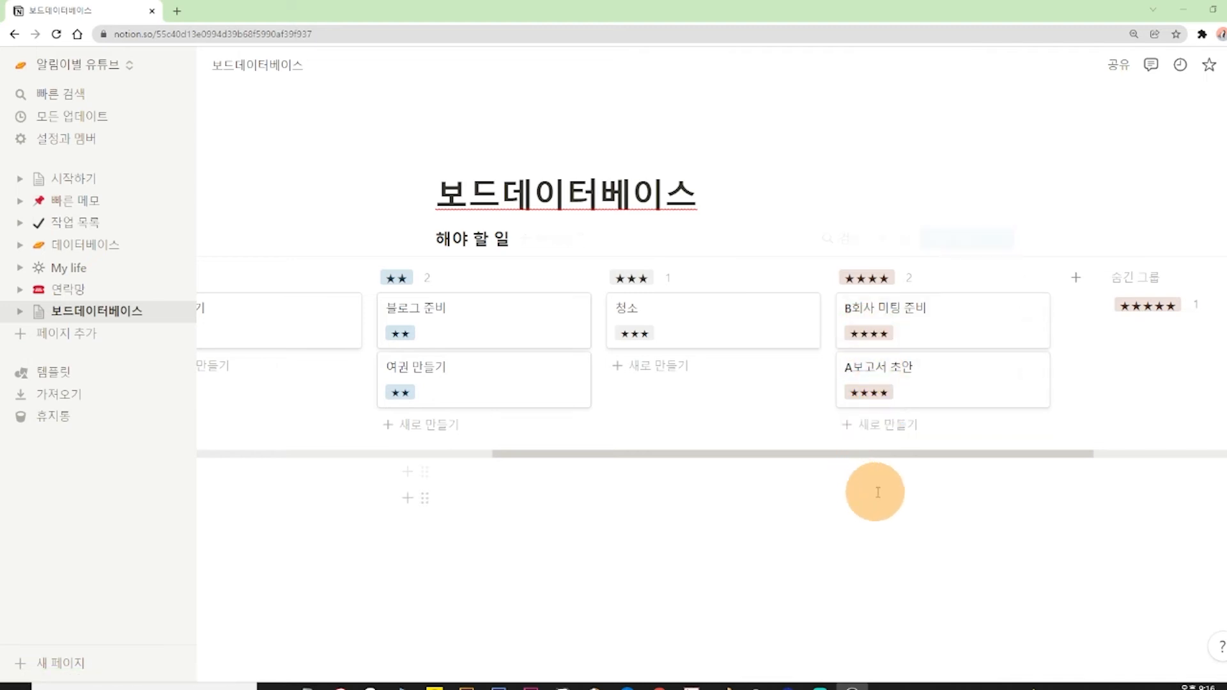
{"action": "left_click", "coordinate": [903, 238]}
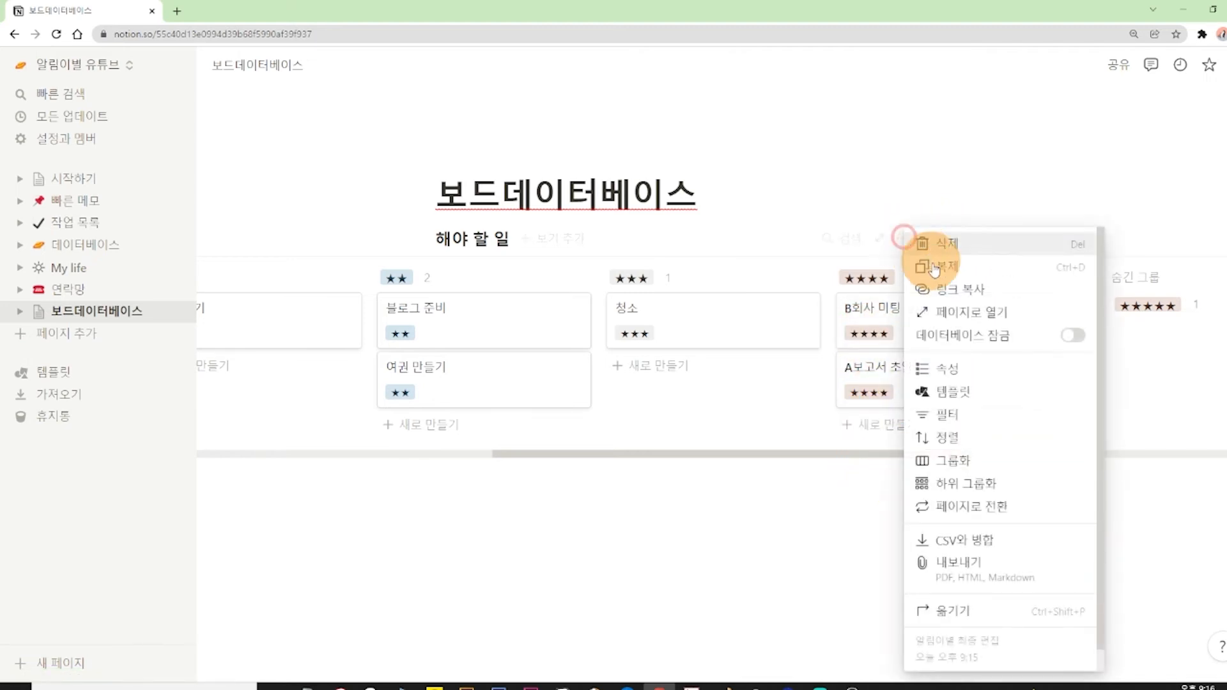
{"action": "left_click", "coordinate": [947, 373]}
{"action": "left_click", "coordinate": [941, 461]}
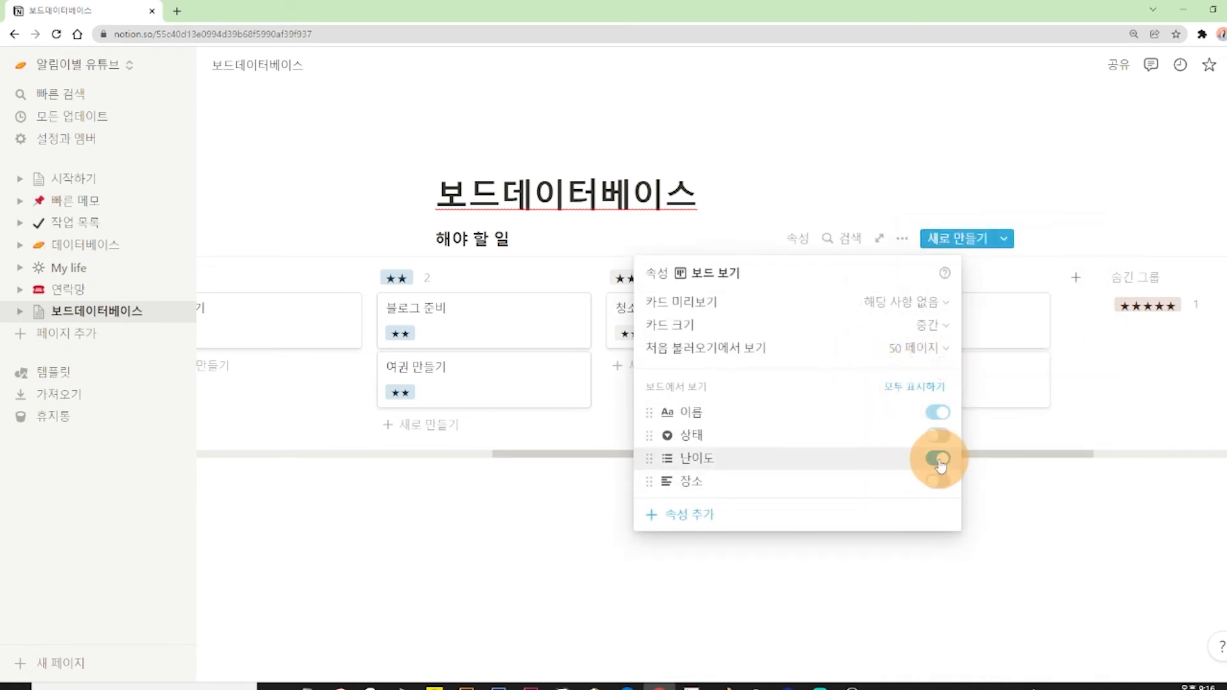
{"action": "left_click", "coordinate": [939, 459]}
{"action": "left_click", "coordinate": [938, 437]}
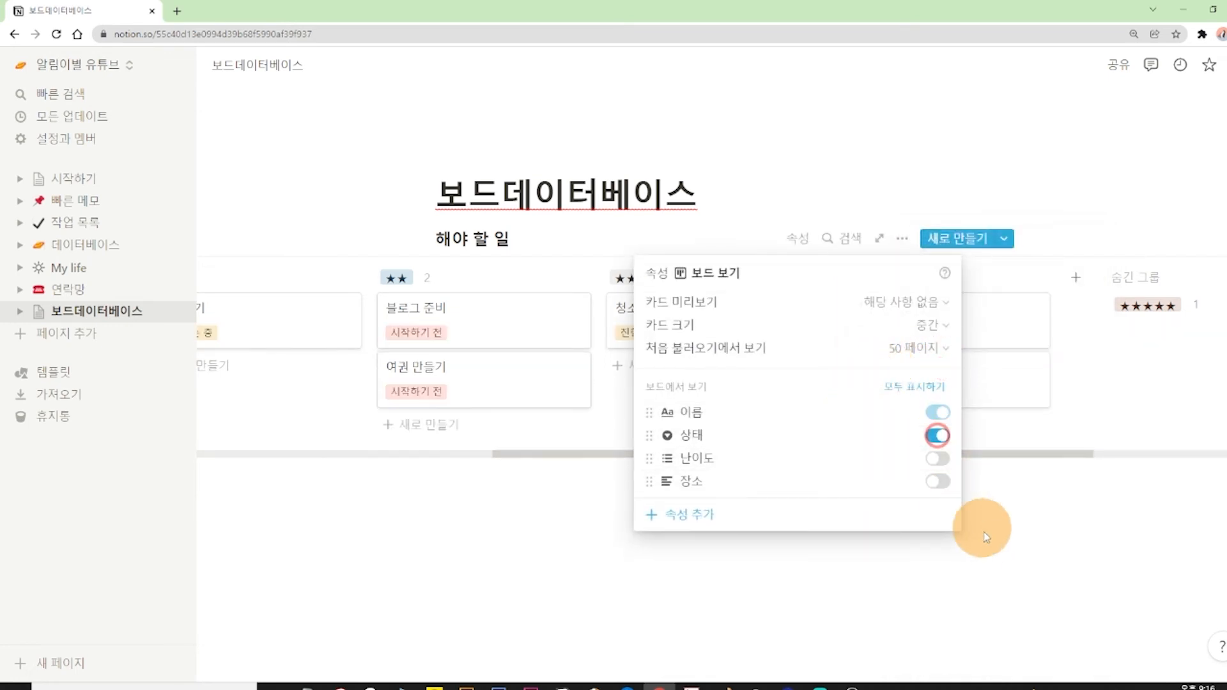
{"action": "left_click", "coordinate": [1021, 569]}
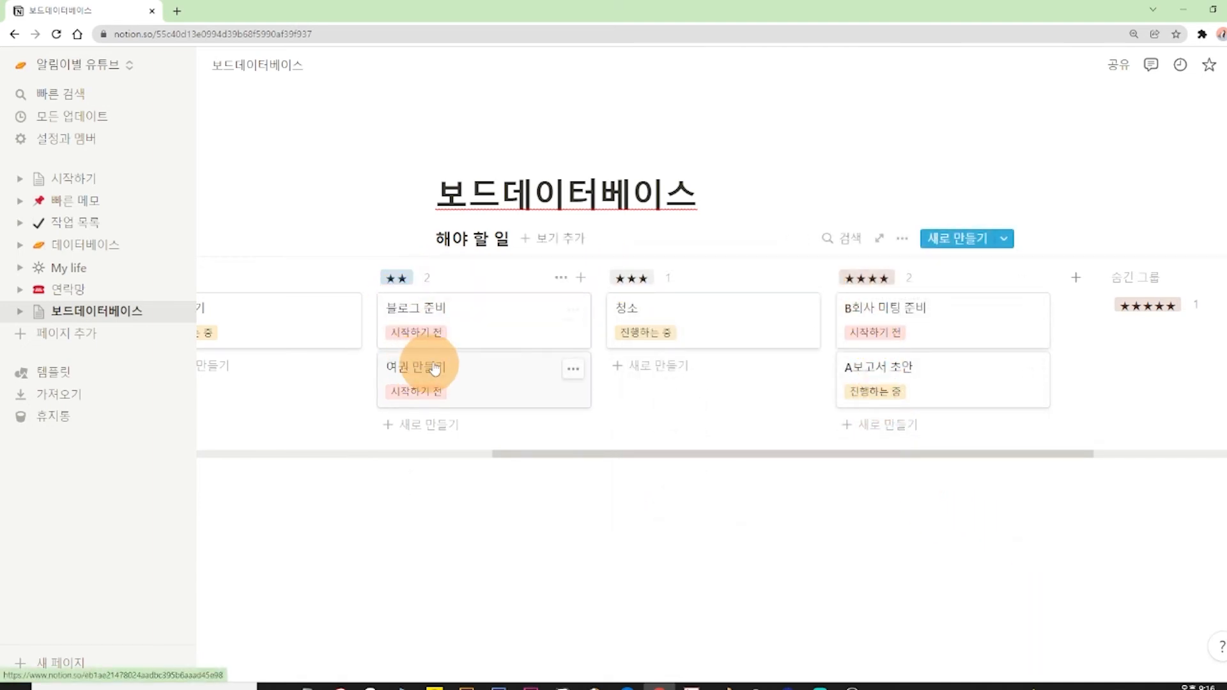
Rename the ★ column as 경제 and the ★★ column as 소설.
{"action": "left_click_drag", "start_coordinate": [864, 453], "coordinate": [773, 453]}
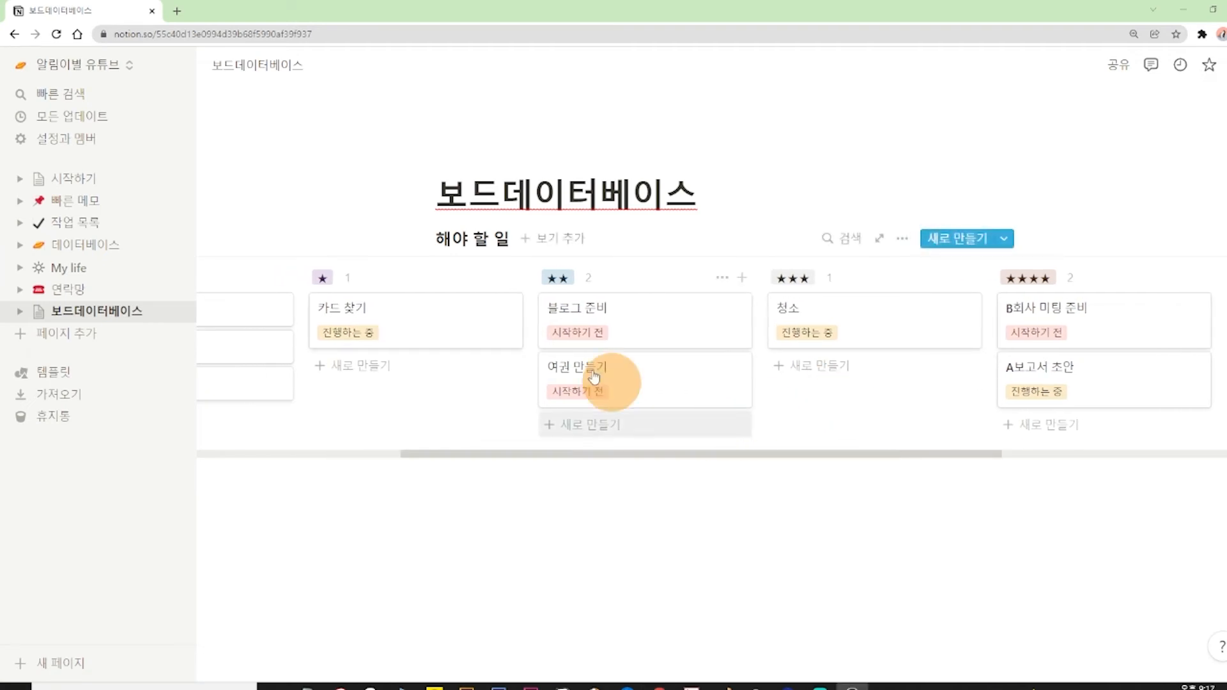
{"action": "left_click_drag", "start_coordinate": [661, 459], "coordinate": [520, 431]}
{"action": "left_click_drag", "start_coordinate": [702, 455], "coordinate": [753, 458]}
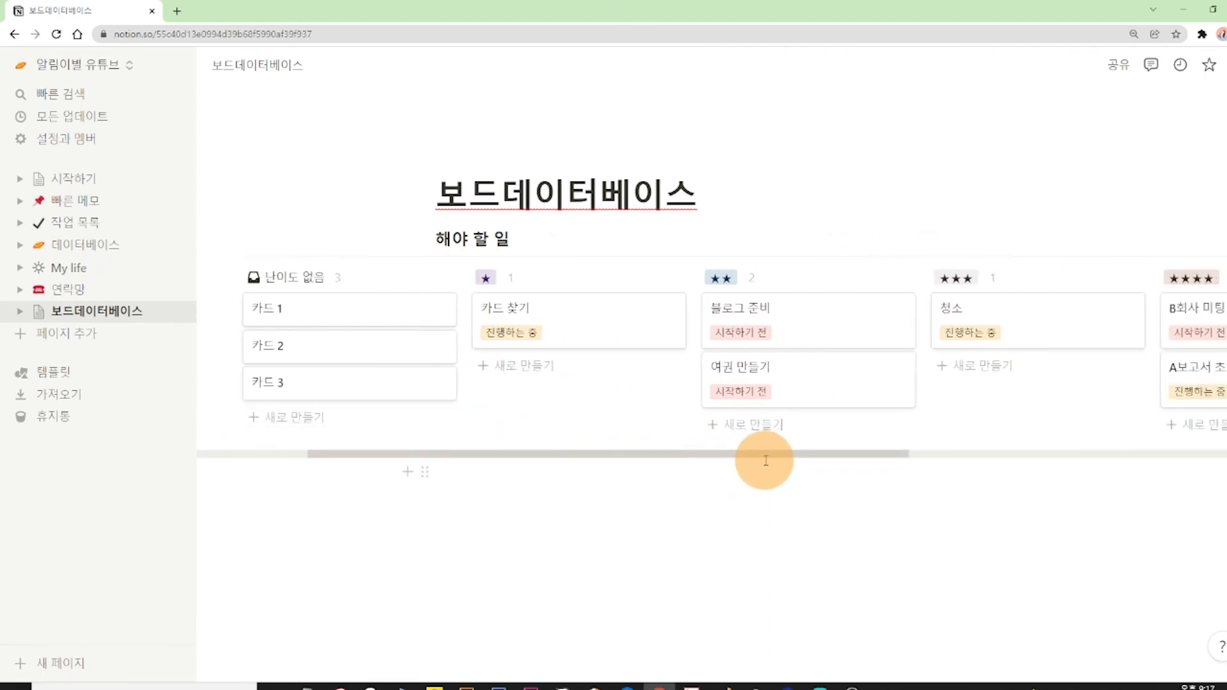
{"action": "left_click", "coordinate": [486, 280]}
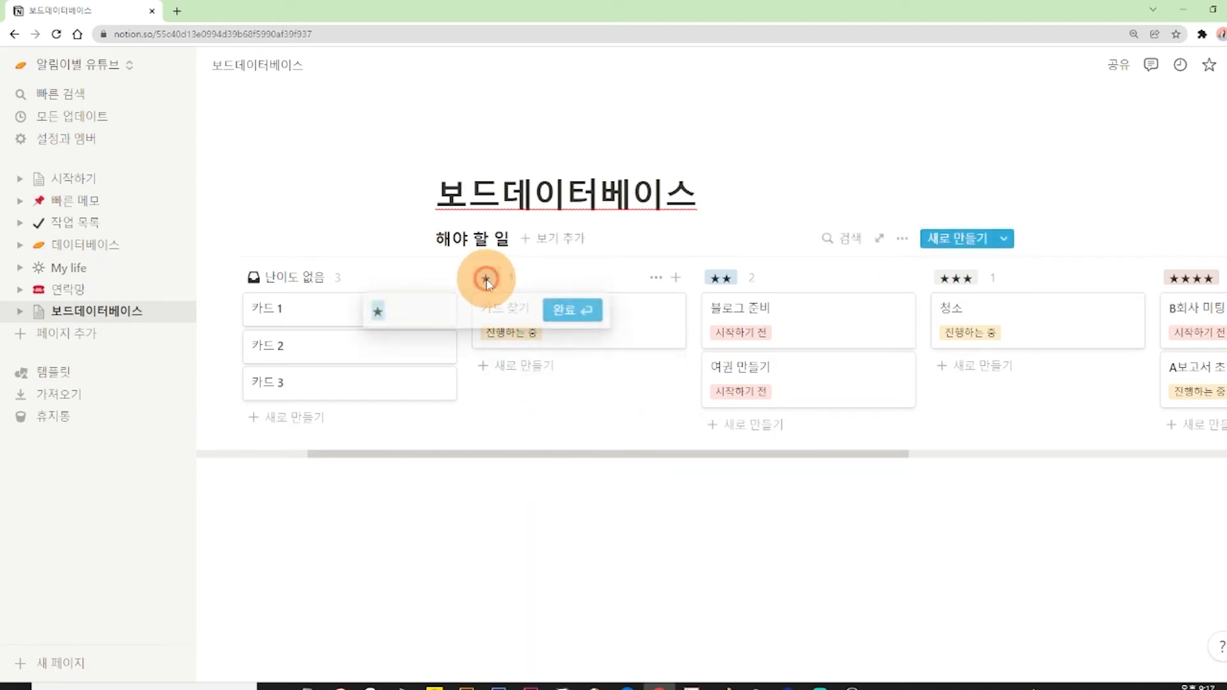
{"action": "type", "text": "경제"}
{"action": "left_click", "coordinate": [563, 319]}
{"action": "left_click", "coordinate": [722, 277]}
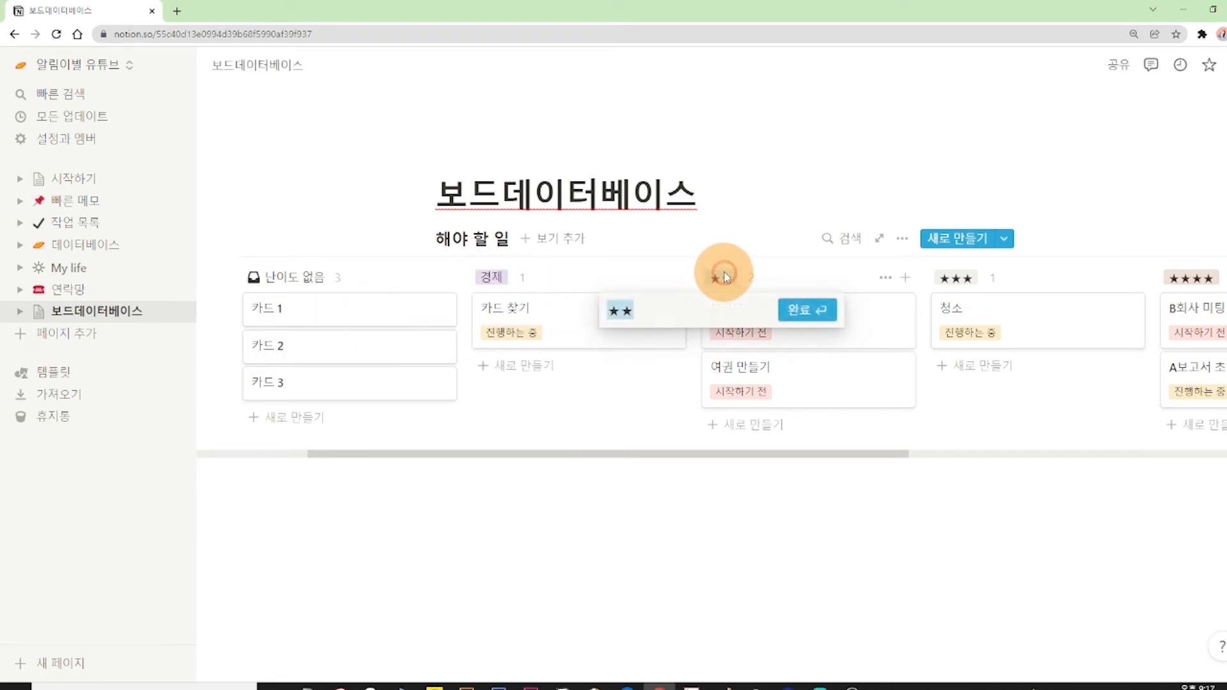
{"action": "type", "text": "소설"}
{"action": "left_click", "coordinate": [799, 310]}
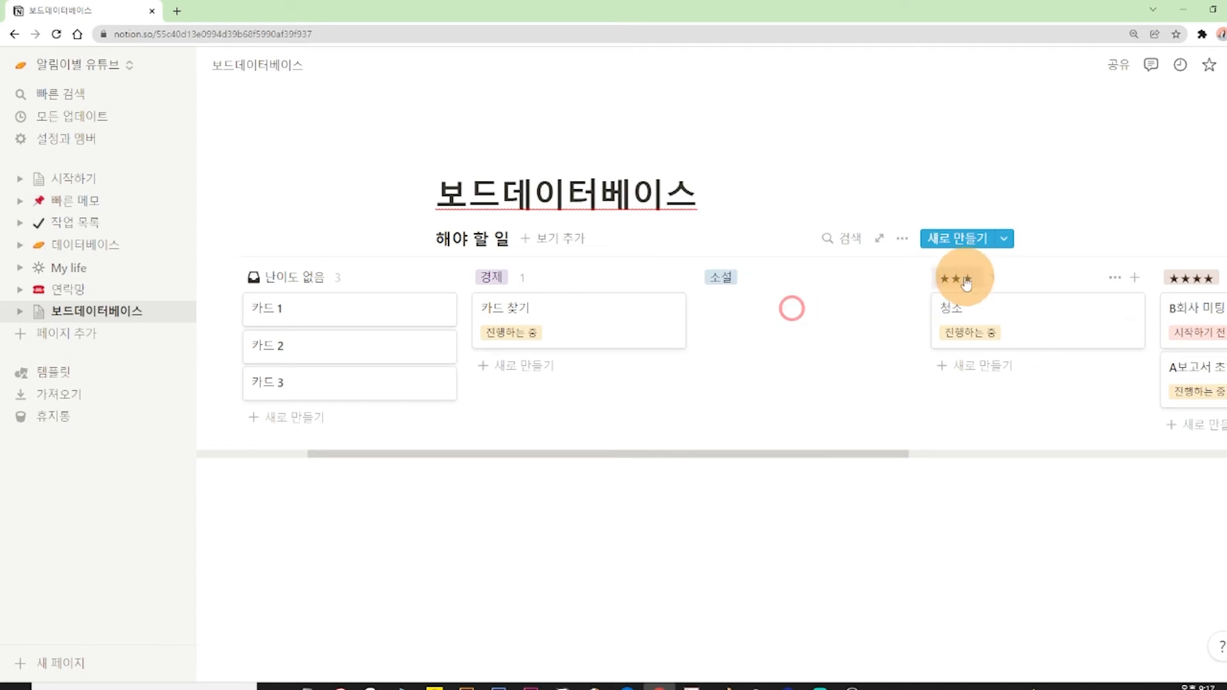
Rename the ★★★ column as 인문 and the ★★★★ column as 자기계발.
{"action": "left_click", "coordinate": [962, 277]}
{"action": "type", "text": "인문"}
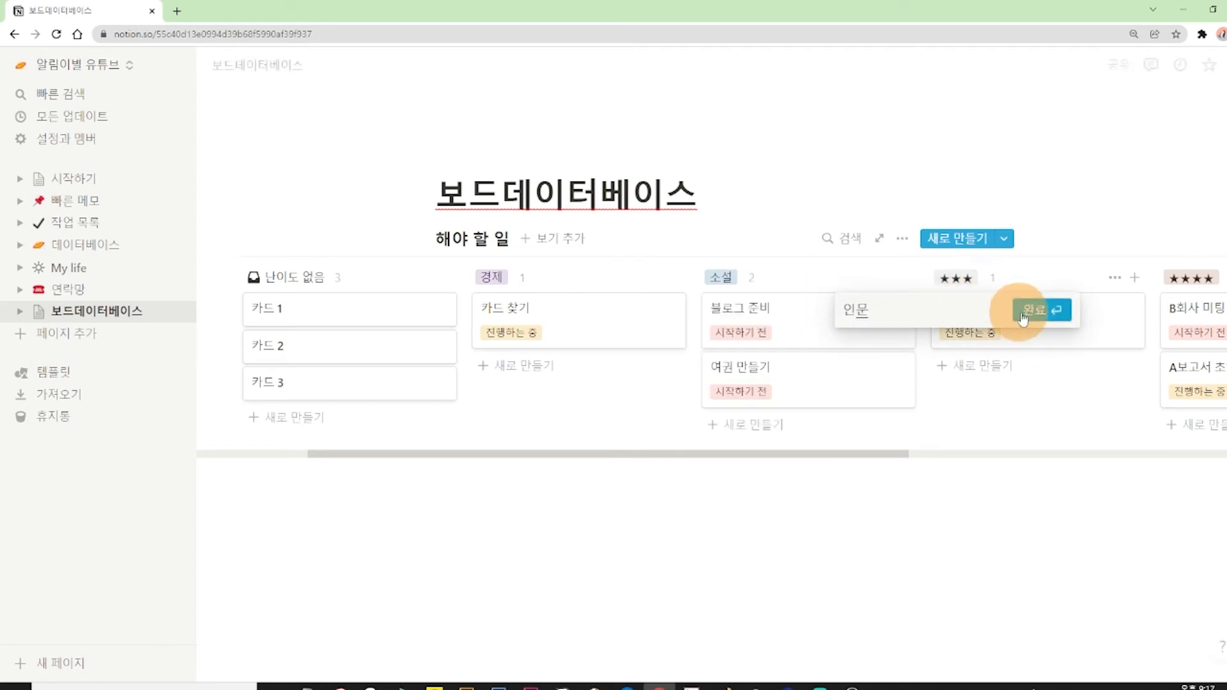
{"action": "left_click", "coordinate": [1042, 310]}
{"action": "left_click_drag", "start_coordinate": [861, 455], "coordinate": [995, 396]}
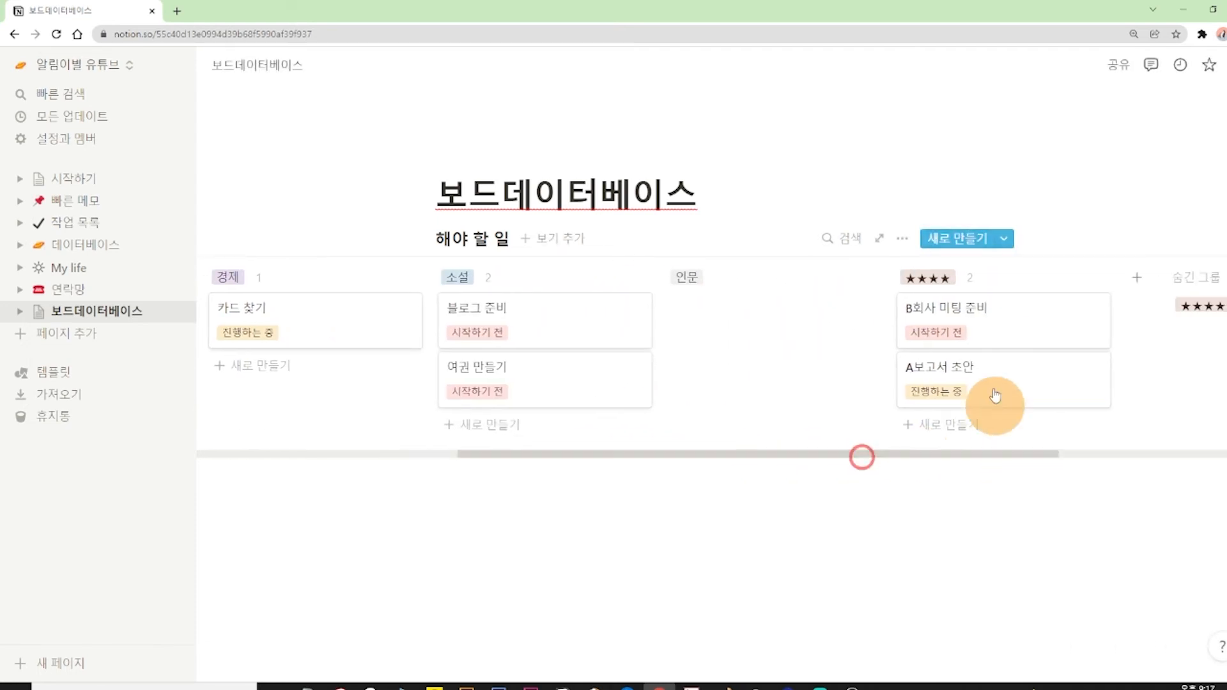
{"action": "left_click", "coordinate": [949, 280]}
{"action": "type", "text": "ㅈ"}
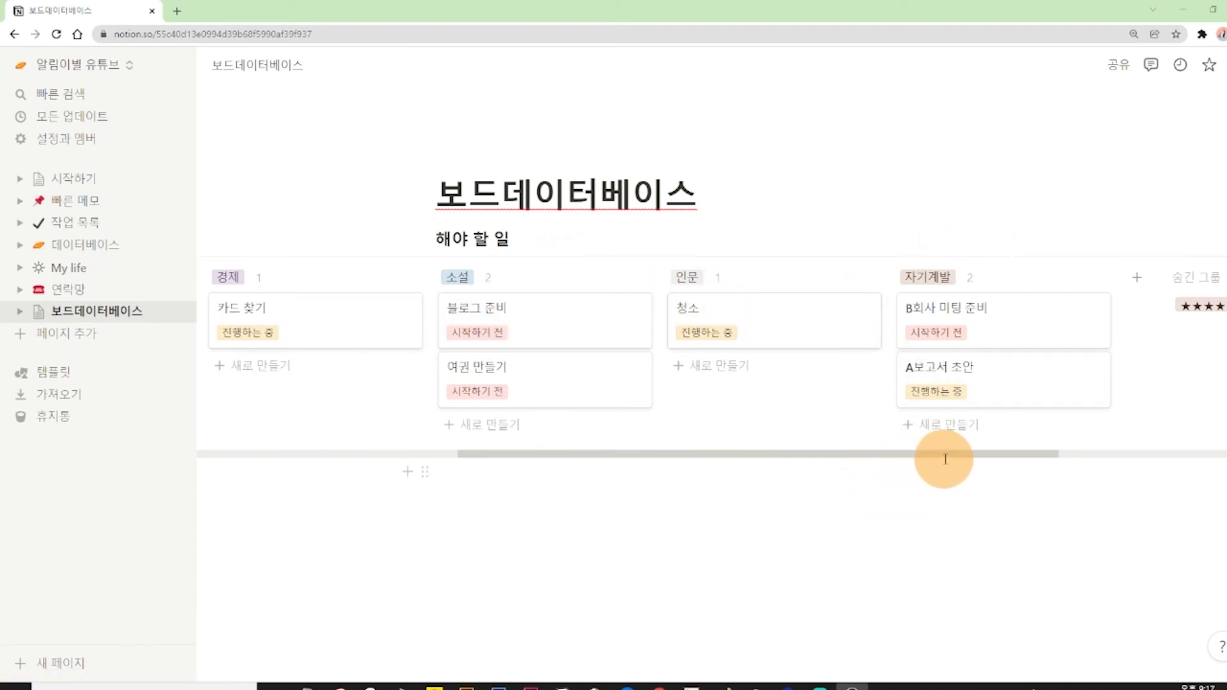
Open the board's property settings (속성) and enlarge the page to 150% zoom.
{"action": "left_click_drag", "start_coordinate": [953, 453], "coordinate": [838, 454]}
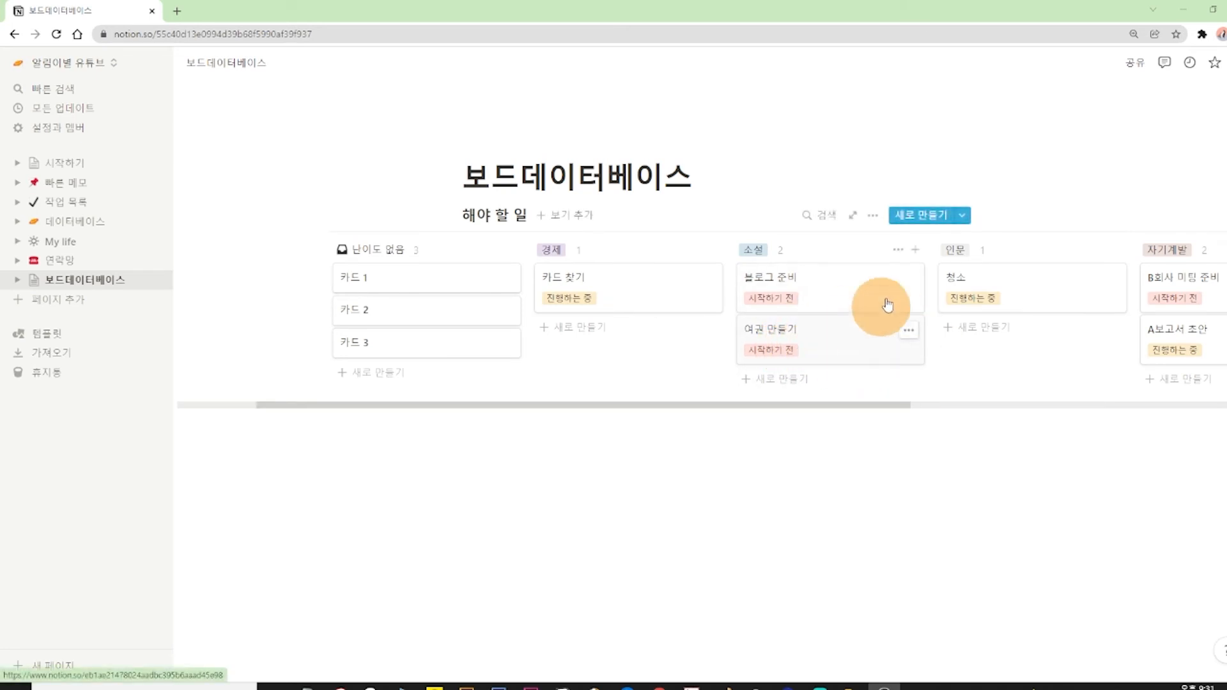
{"action": "left_click", "coordinate": [873, 214]}
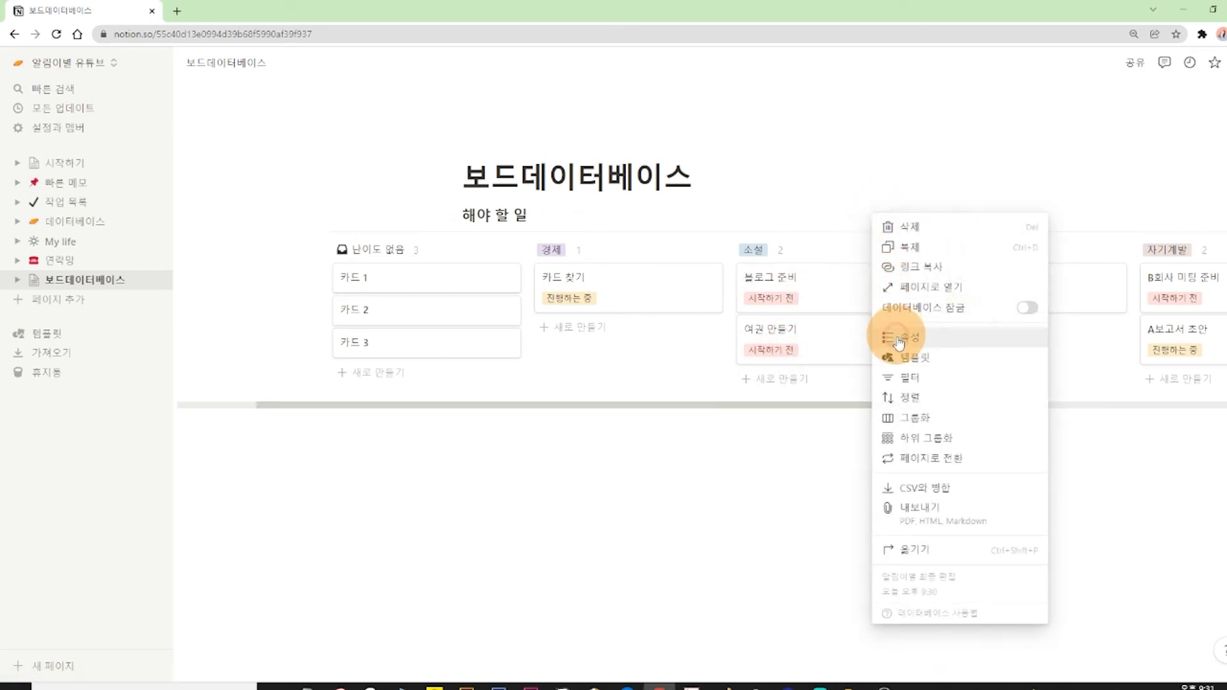
{"action": "left_click", "coordinate": [889, 330]}
{"action": "key", "text": "ctrl+plus"}
{"action": "key", "text": "ctrl+plus"}
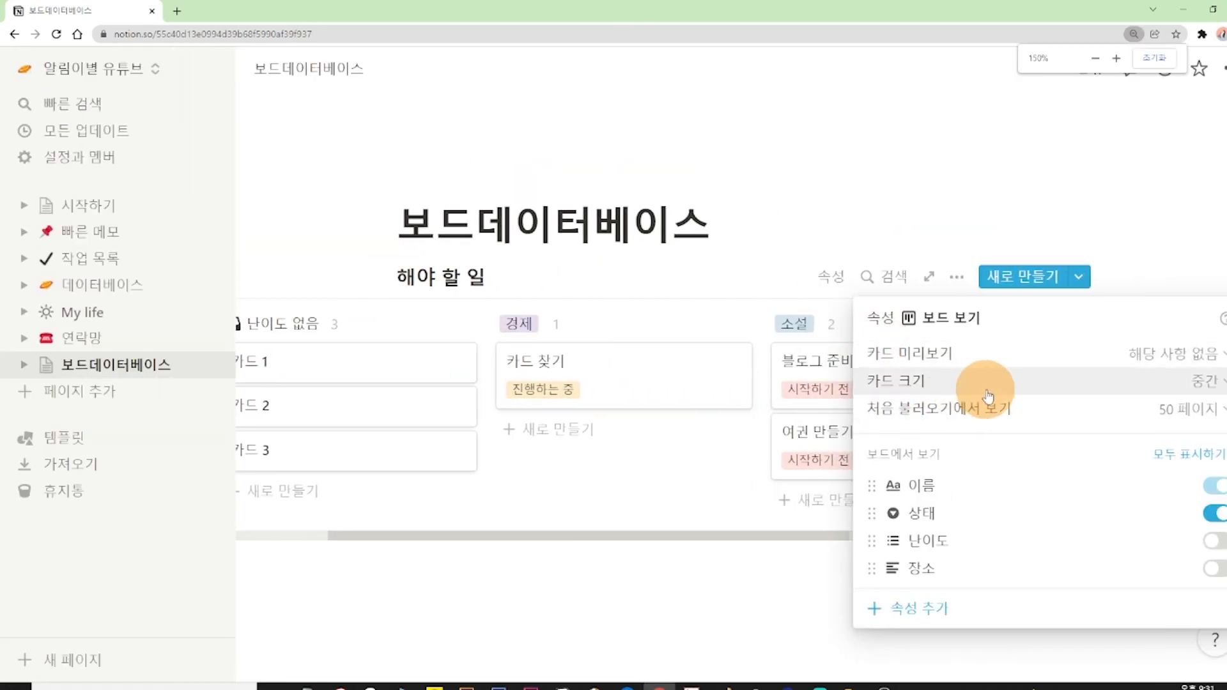
Set the board's card size (카드 크기) to 작게, and return it to 중간.
{"action": "left_click", "coordinate": [987, 390]}
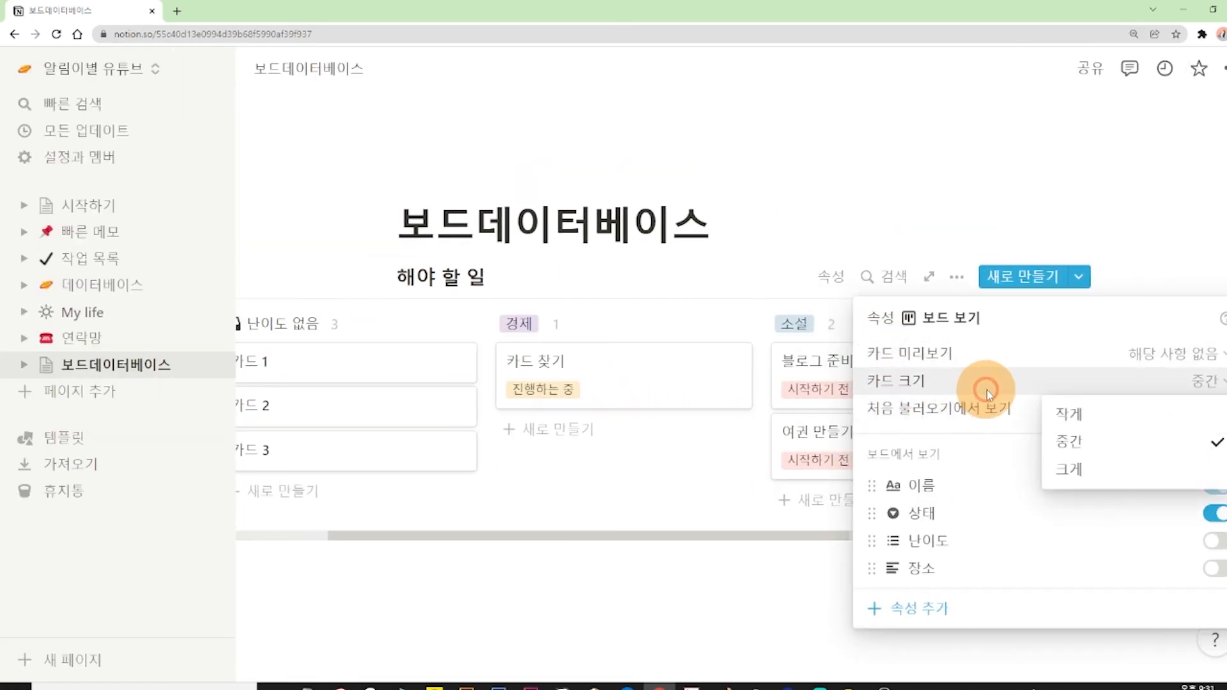
{"action": "left_click", "coordinate": [1070, 416]}
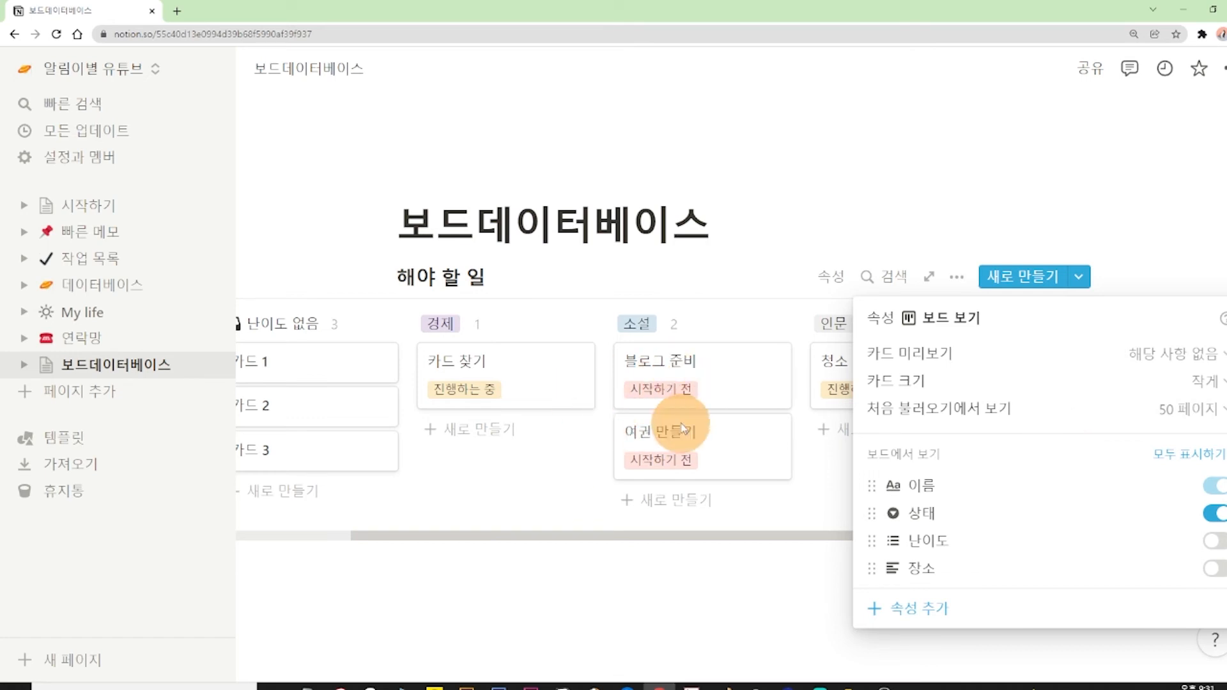
{"action": "left_click", "coordinate": [1153, 382]}
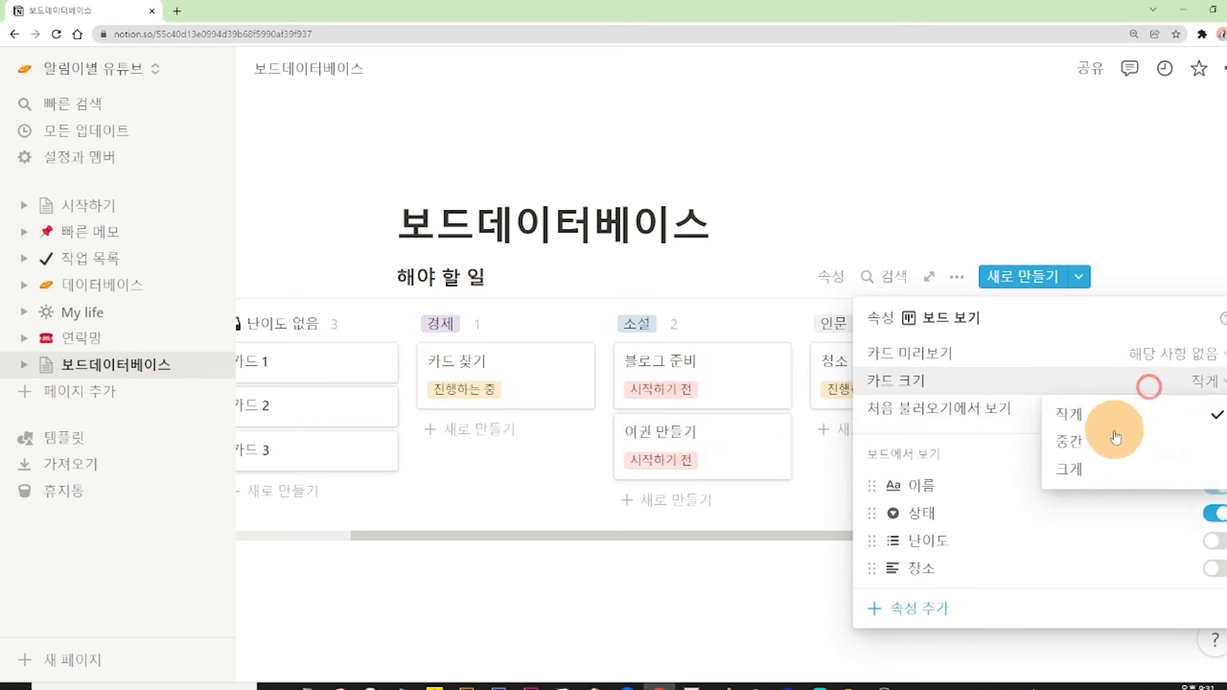
{"action": "left_click", "coordinate": [1113, 434]}
Switch the board's card size (카드 크기) to 크게, and set it back to 중간.
{"action": "left_click", "coordinate": [958, 384]}
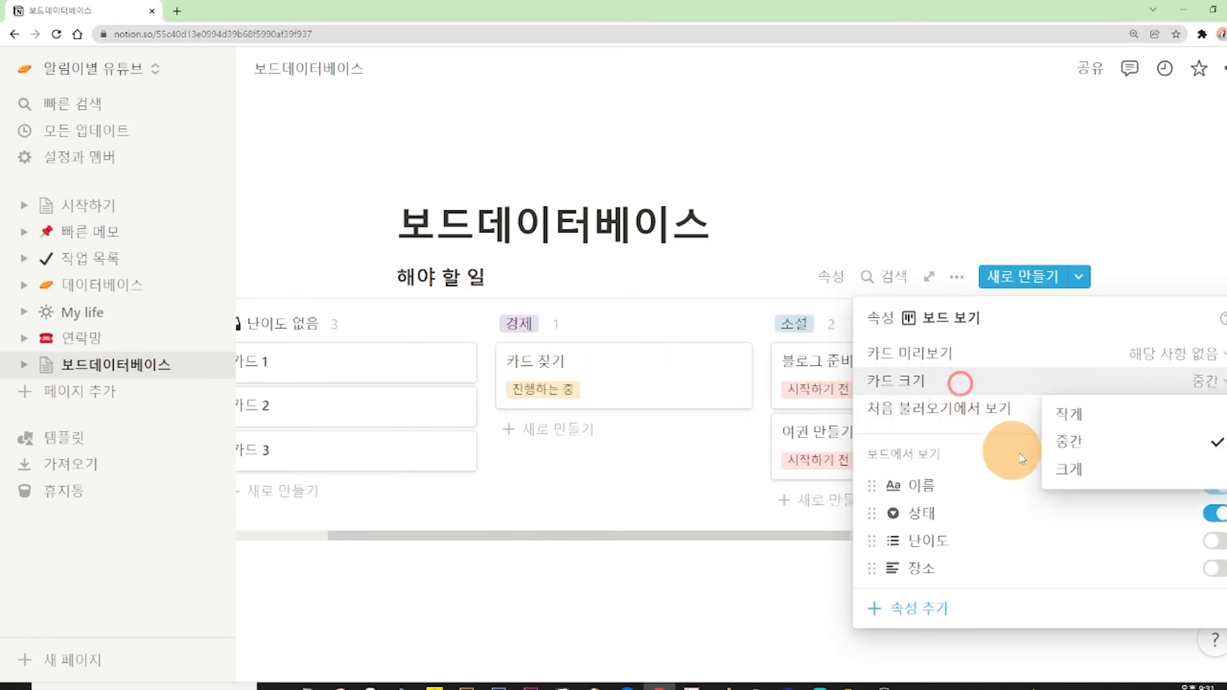
{"action": "left_click", "coordinate": [1078, 476]}
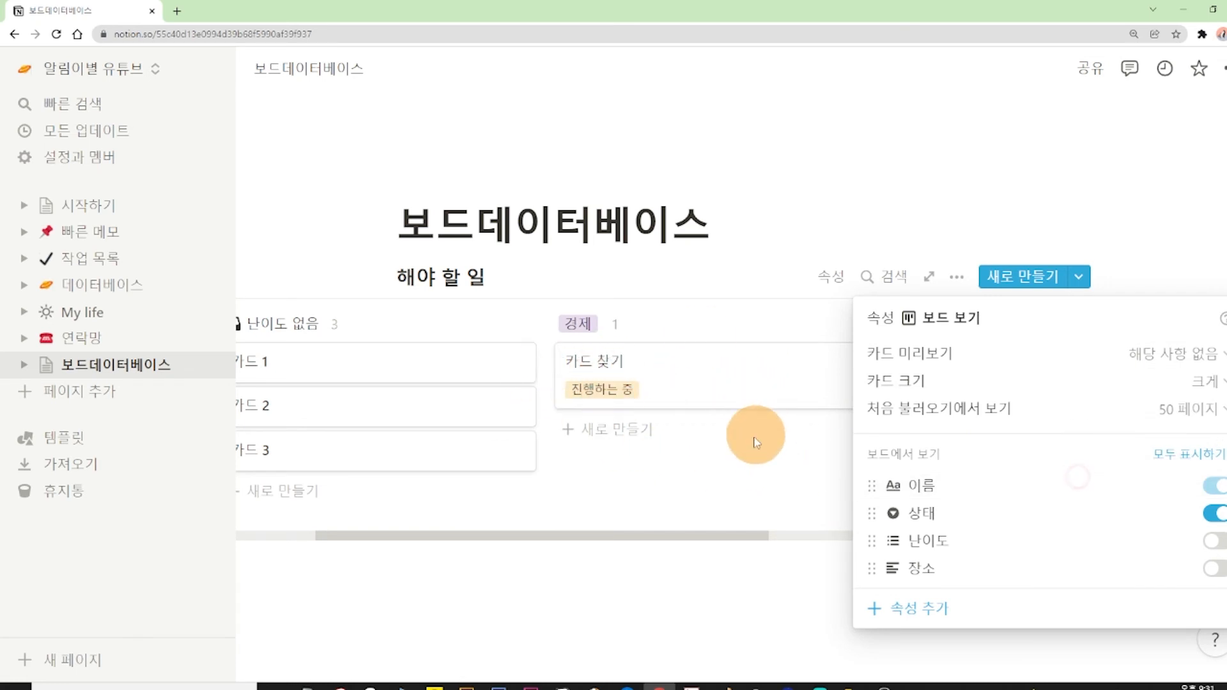
{"action": "left_click", "coordinate": [925, 377]}
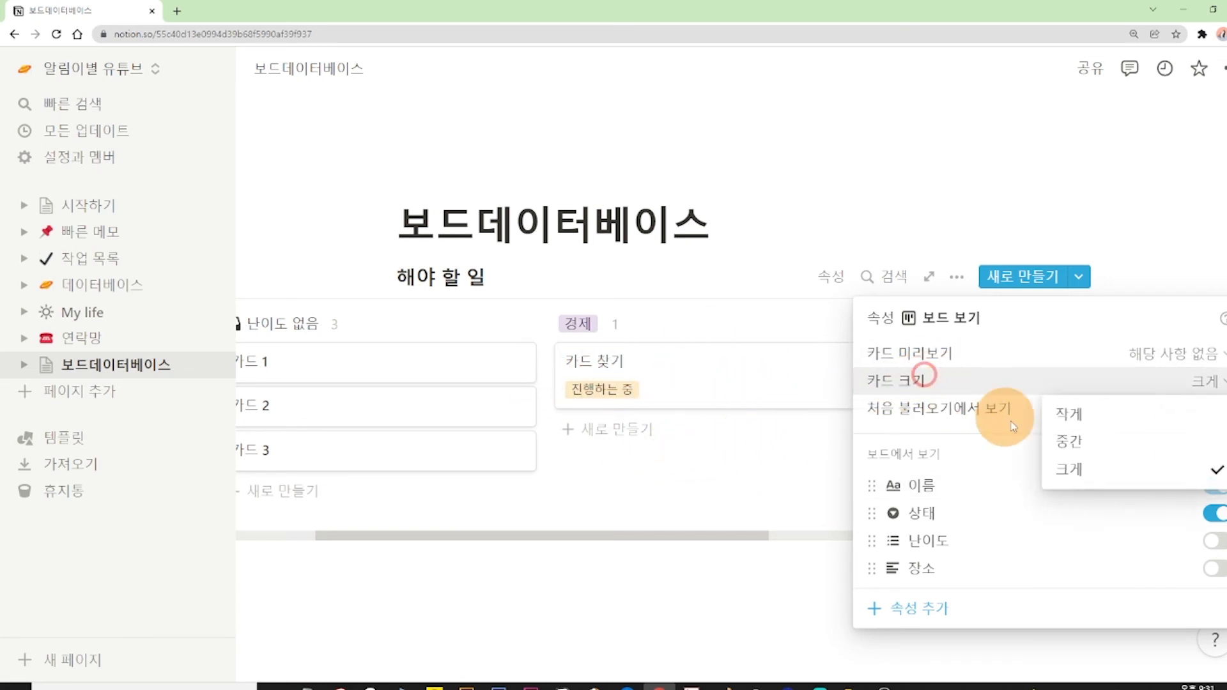
{"action": "left_click", "coordinate": [1071, 447]}
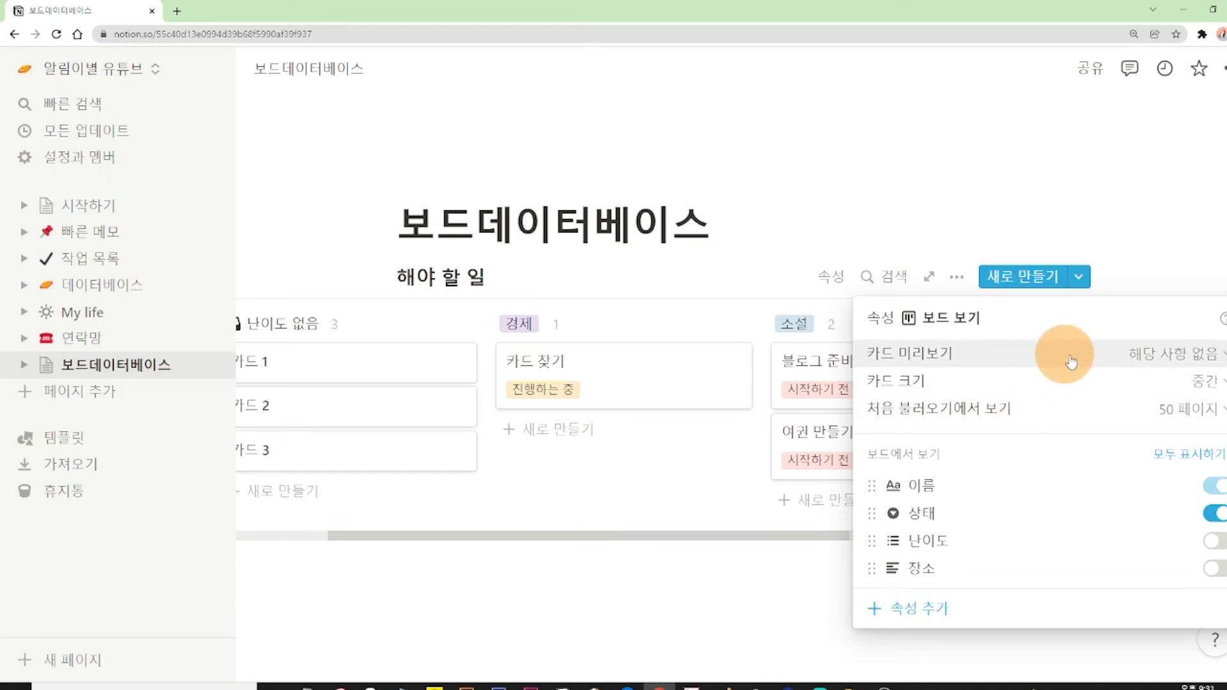
Set the board's card preview (카드 미리보기) to 페이지 콘텐츠.
{"action": "left_click", "coordinate": [1094, 361]}
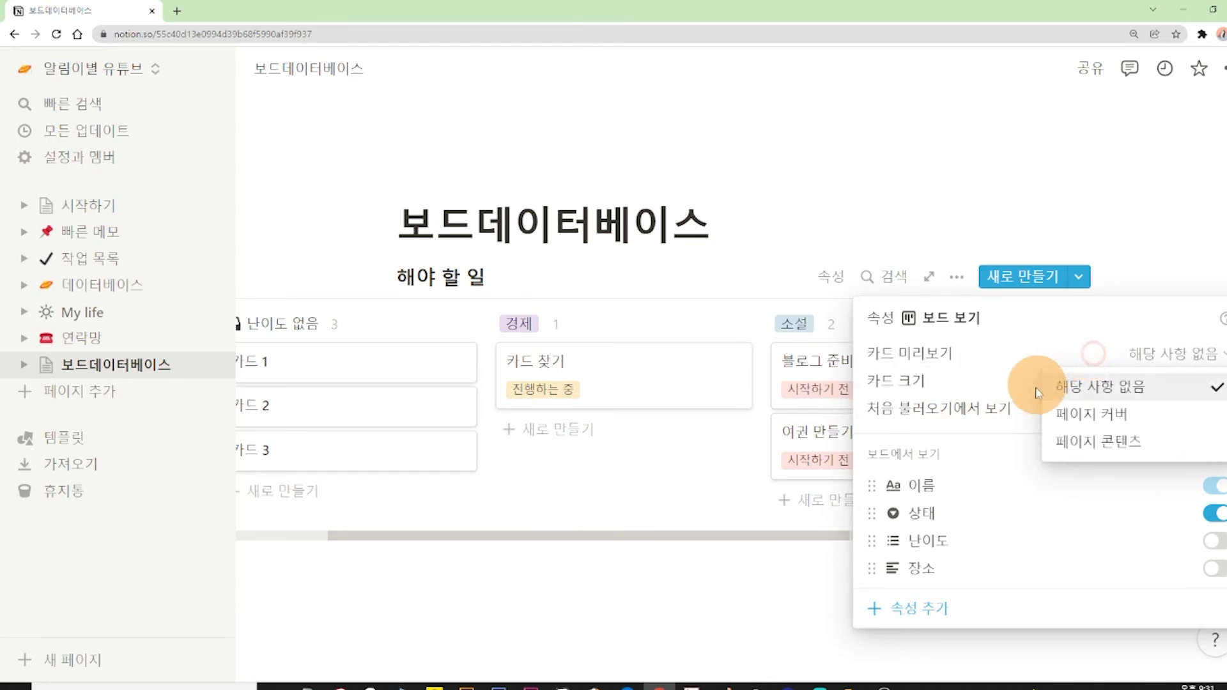
{"action": "left_click", "coordinate": [1085, 445]}
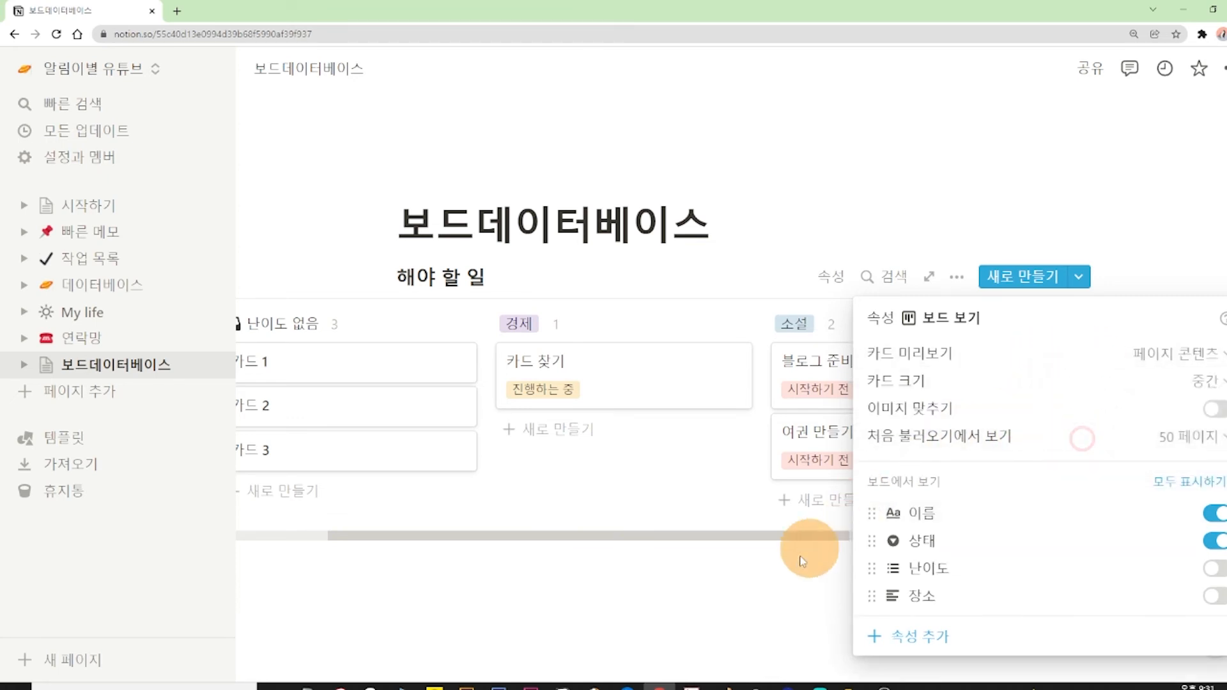
Enter 123456 as the page content of the 블로그 준비 card in the 소설 column, and return to the board.
{"action": "left_click", "coordinate": [743, 598]}
{"action": "scroll", "coordinate": [741, 555], "scroll_direction": "down", "scroll_amount": 2}
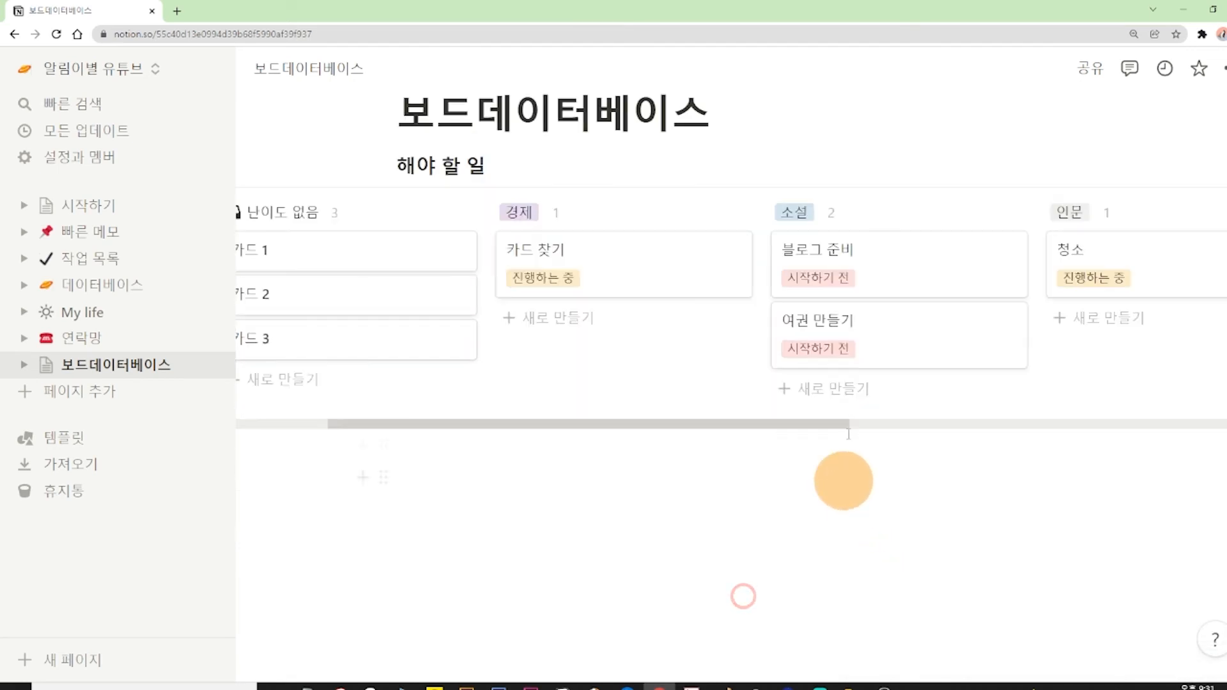
{"action": "scroll", "coordinate": [946, 385], "scroll_direction": "up", "scroll_amount": 1}
{"action": "left_click", "coordinate": [858, 331]}
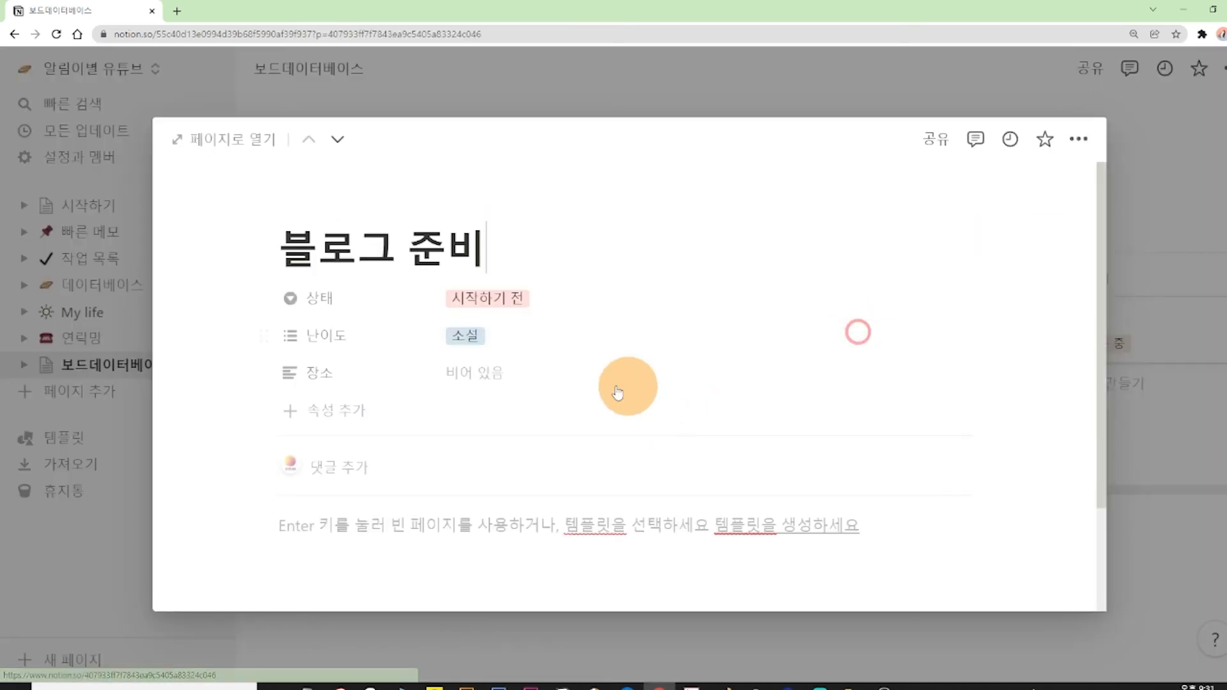
{"action": "left_click", "coordinate": [476, 523]}
{"action": "type", "text": "123456"}
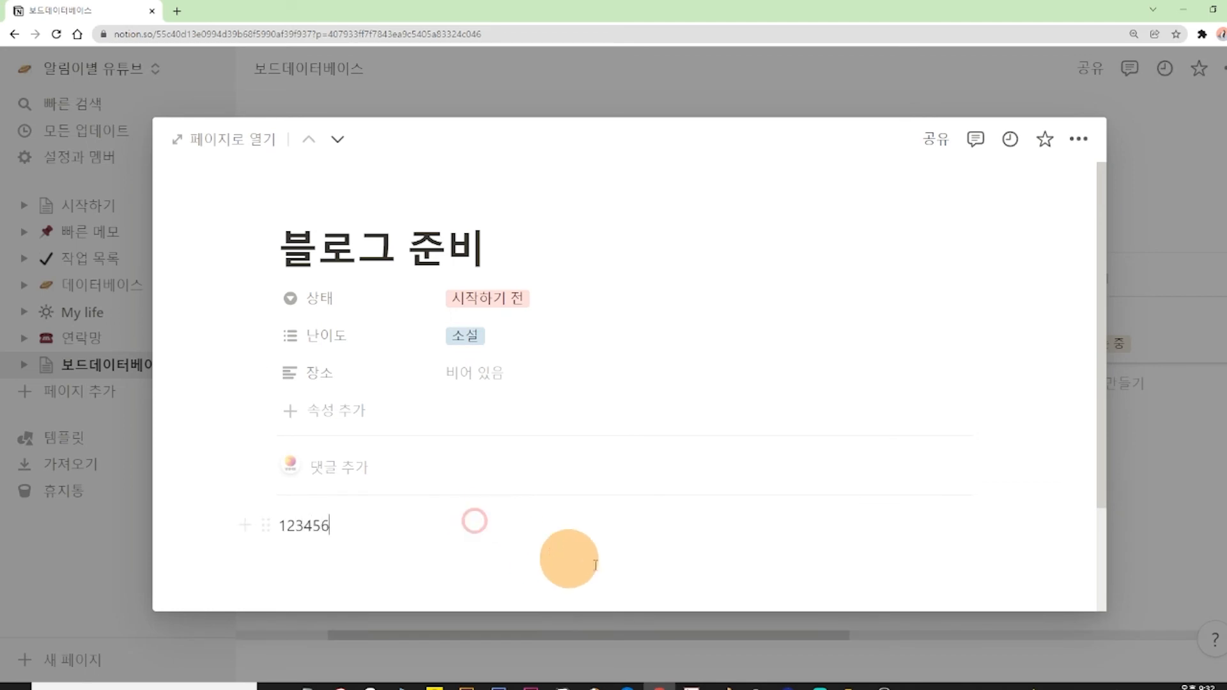
{"action": "left_click", "coordinate": [1168, 188]}
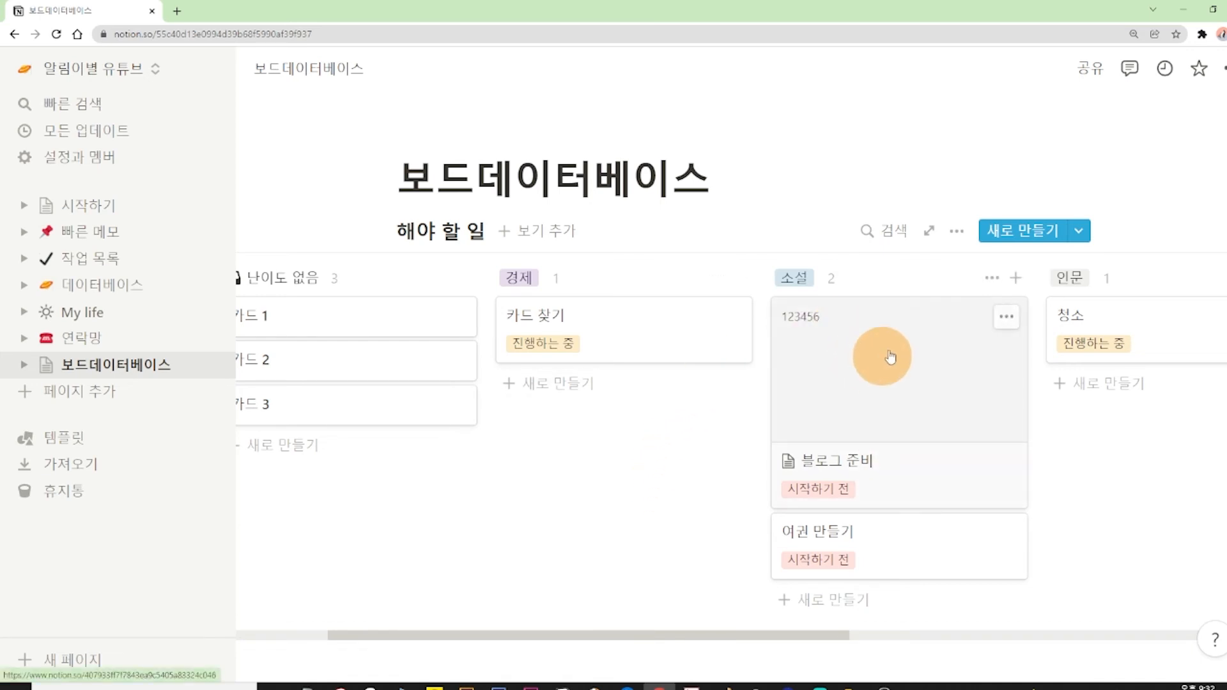
{"action": "left_click", "coordinate": [958, 230]}
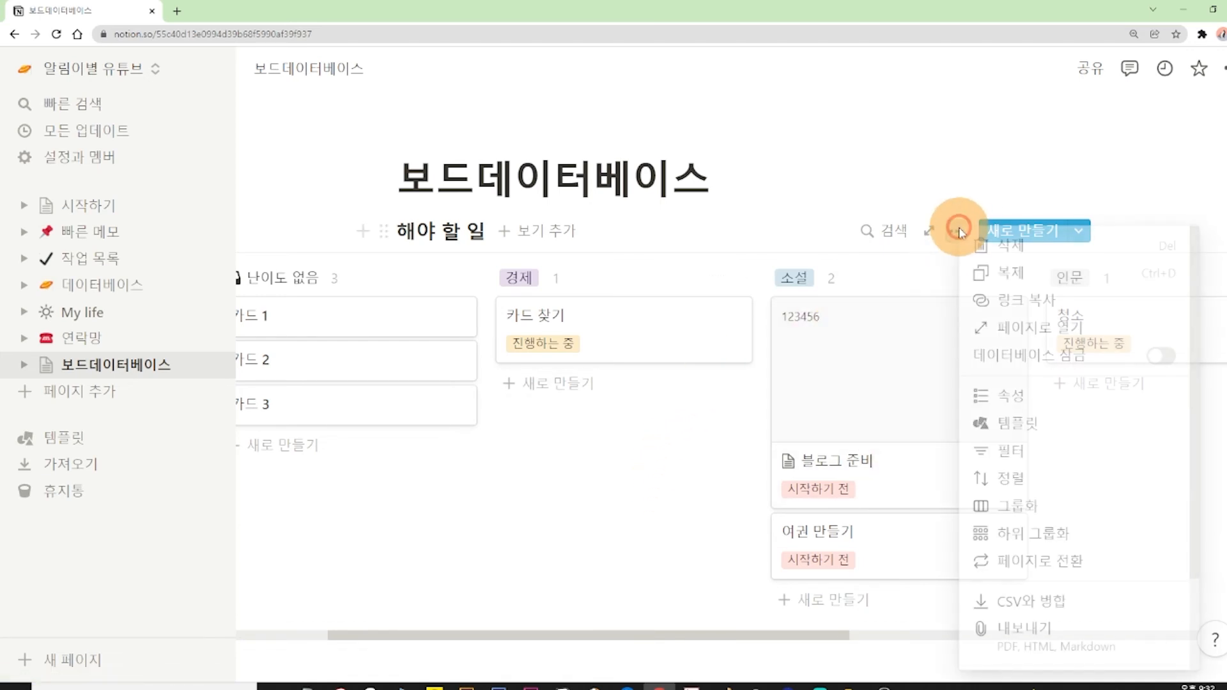
{"action": "left_click", "coordinate": [987, 391]}
{"action": "left_click", "coordinate": [938, 308]}
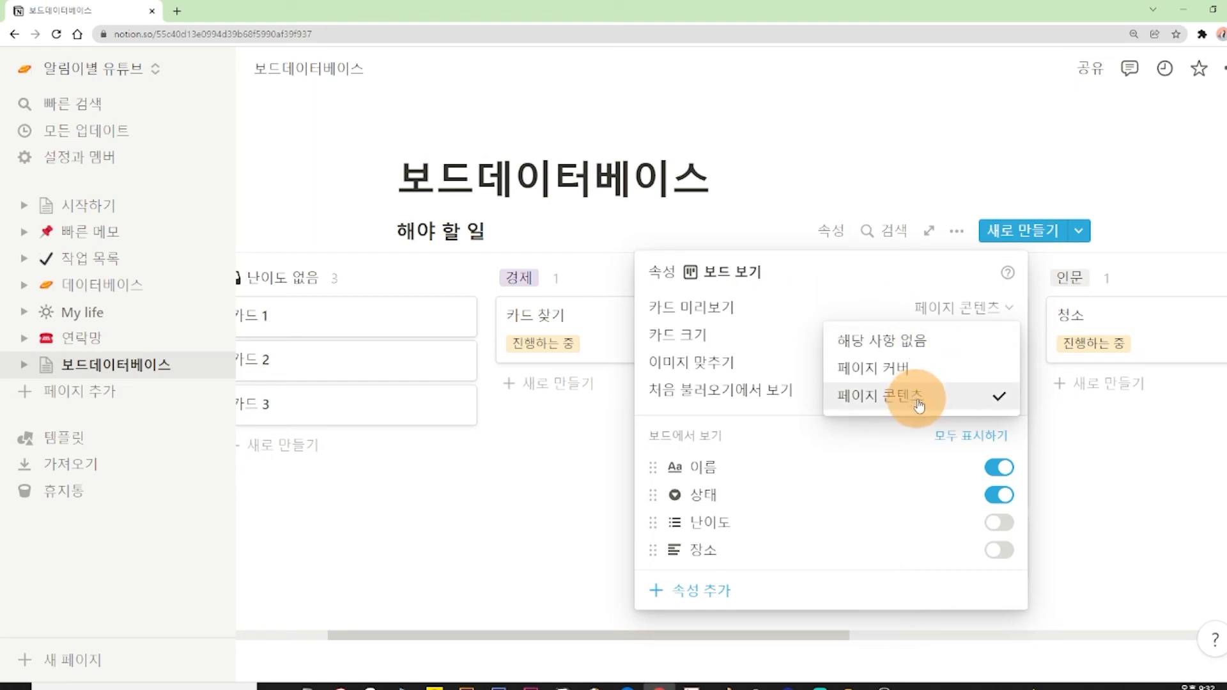
{"action": "left_click", "coordinate": [1144, 424]}
{"action": "left_click", "coordinate": [1147, 486]}
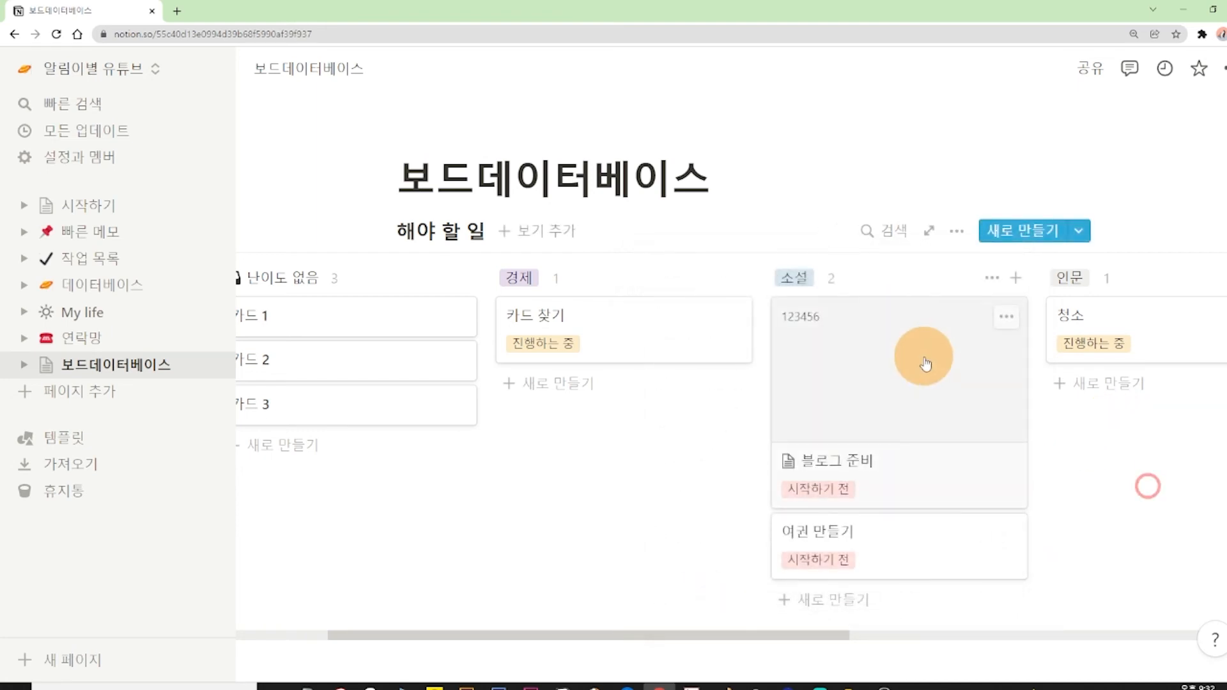
Set the board's card preview (카드 미리보기) to 해당 사항 없음 and close the property settings.
{"action": "left_click", "coordinate": [956, 231]}
{"action": "left_click", "coordinate": [1008, 396]}
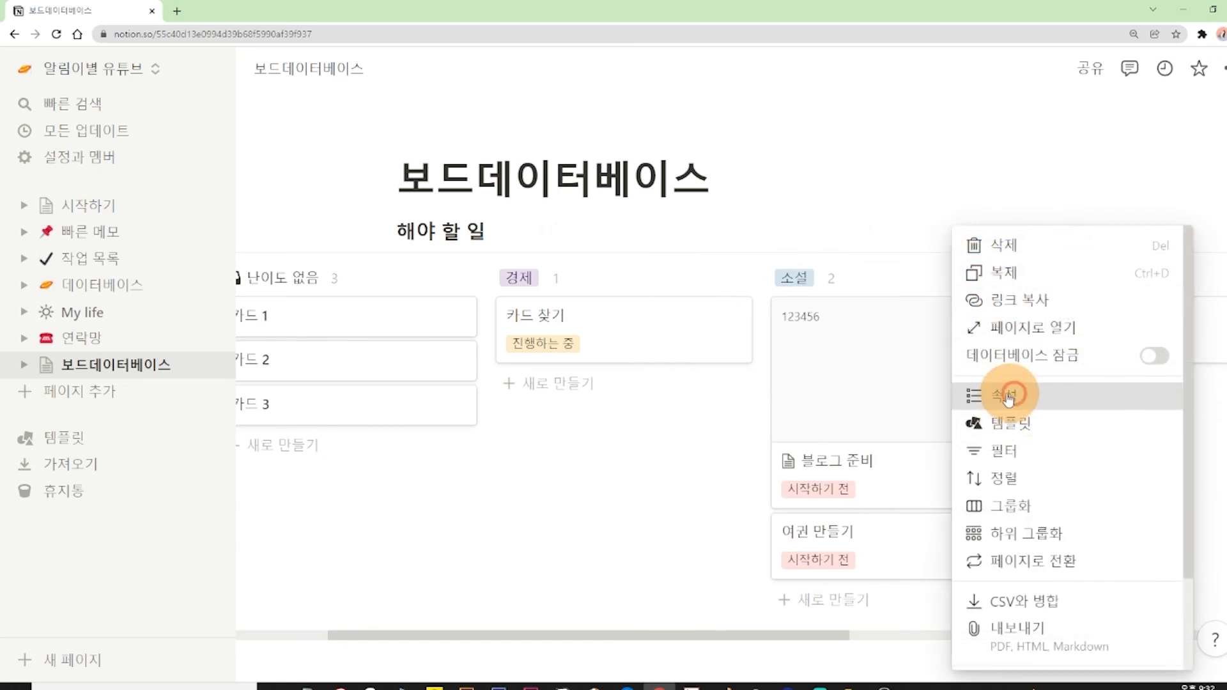
{"action": "left_click", "coordinate": [866, 309]}
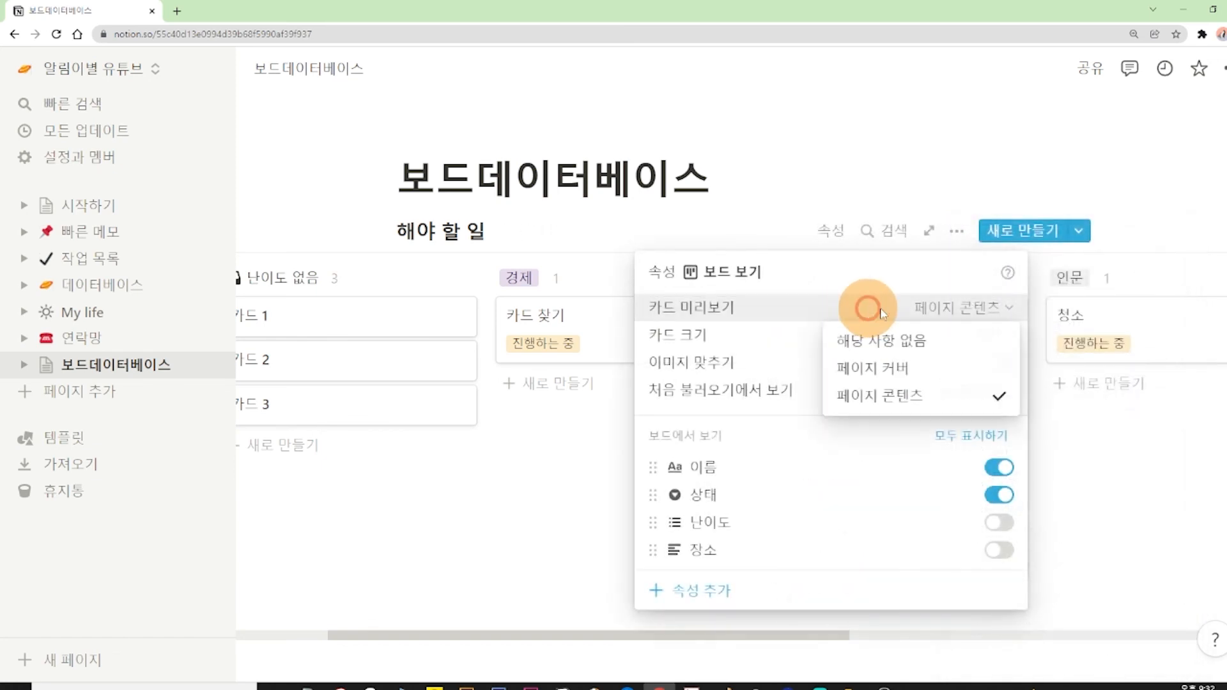
{"action": "left_click", "coordinate": [909, 345]}
{"action": "left_click", "coordinate": [1091, 439]}
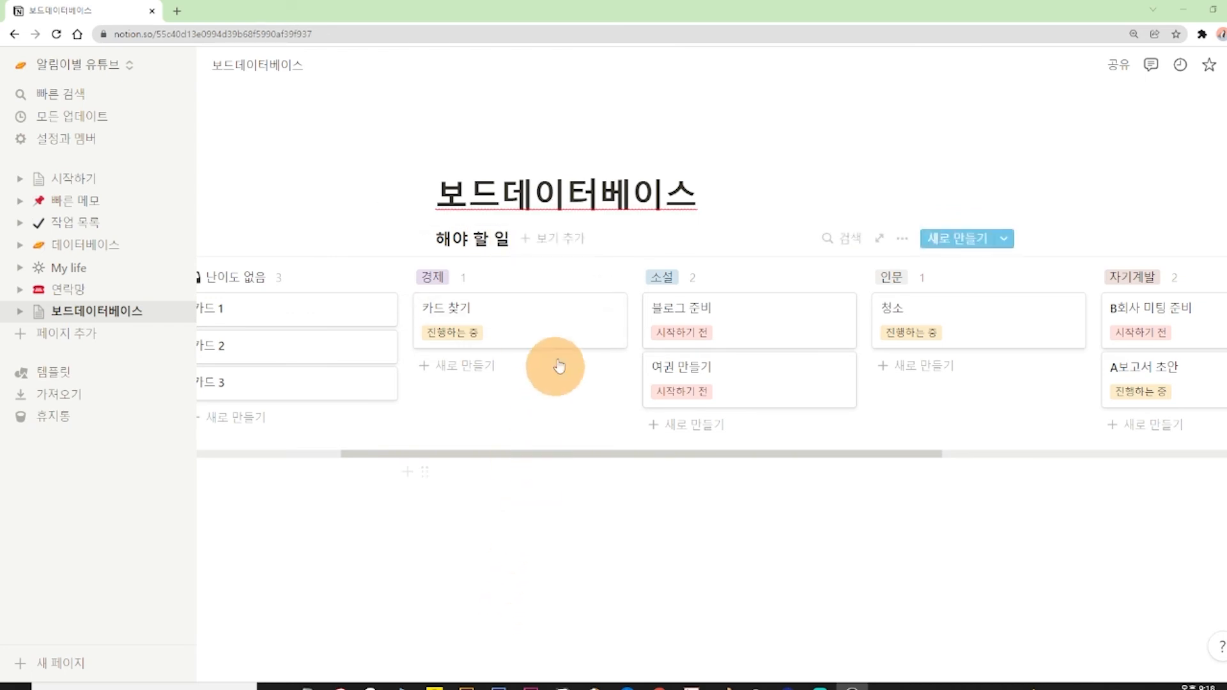
Add a table (표) view to the 해야 할 일 database, leaving its name blank.
{"action": "left_click", "coordinate": [544, 242]}
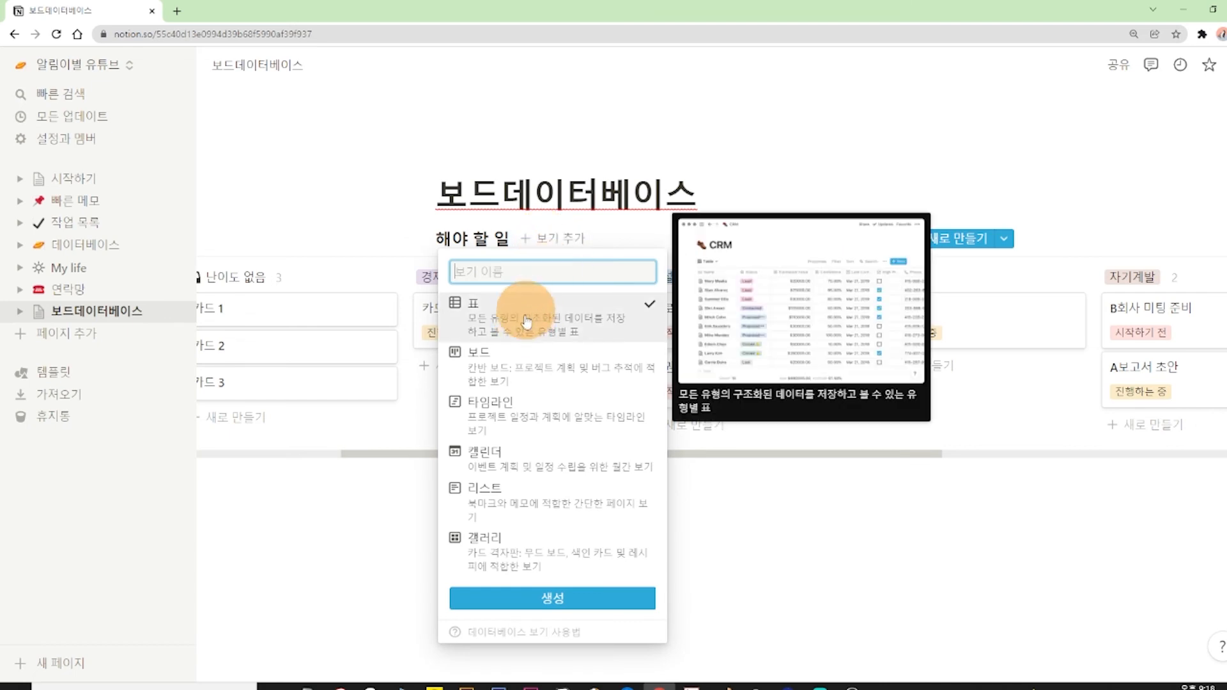
{"action": "left_click", "coordinate": [546, 601]}
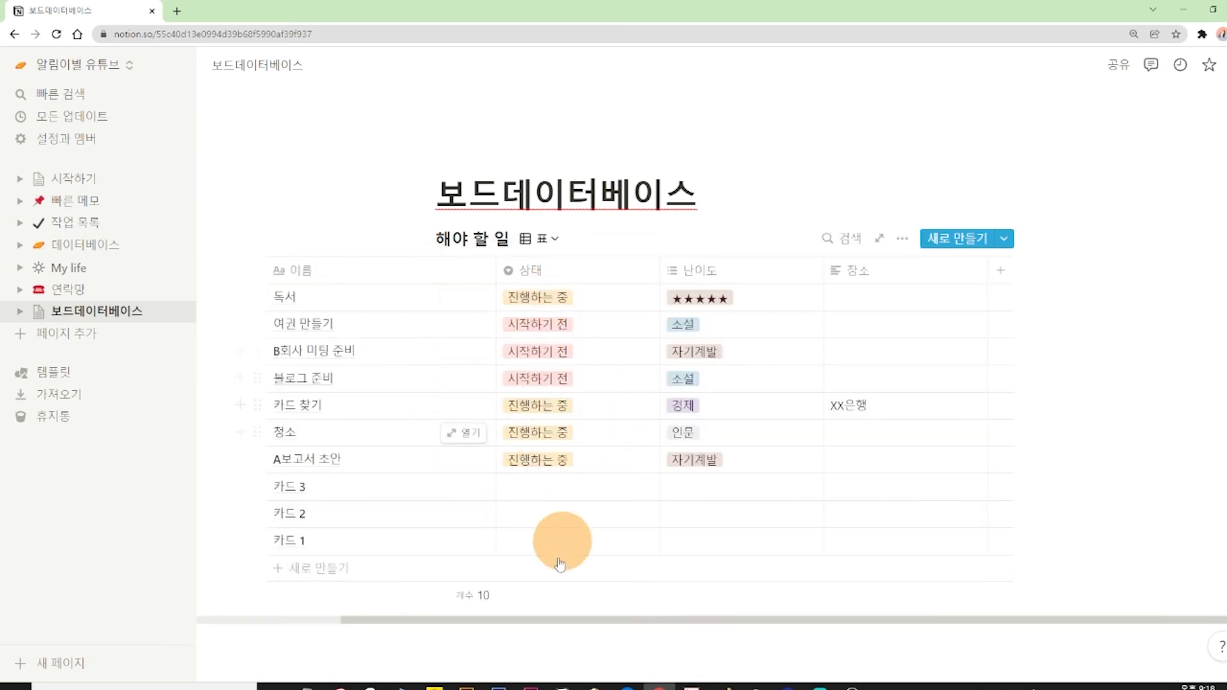
{"action": "left_click_drag", "start_coordinate": [534, 622], "coordinate": [495, 620]}
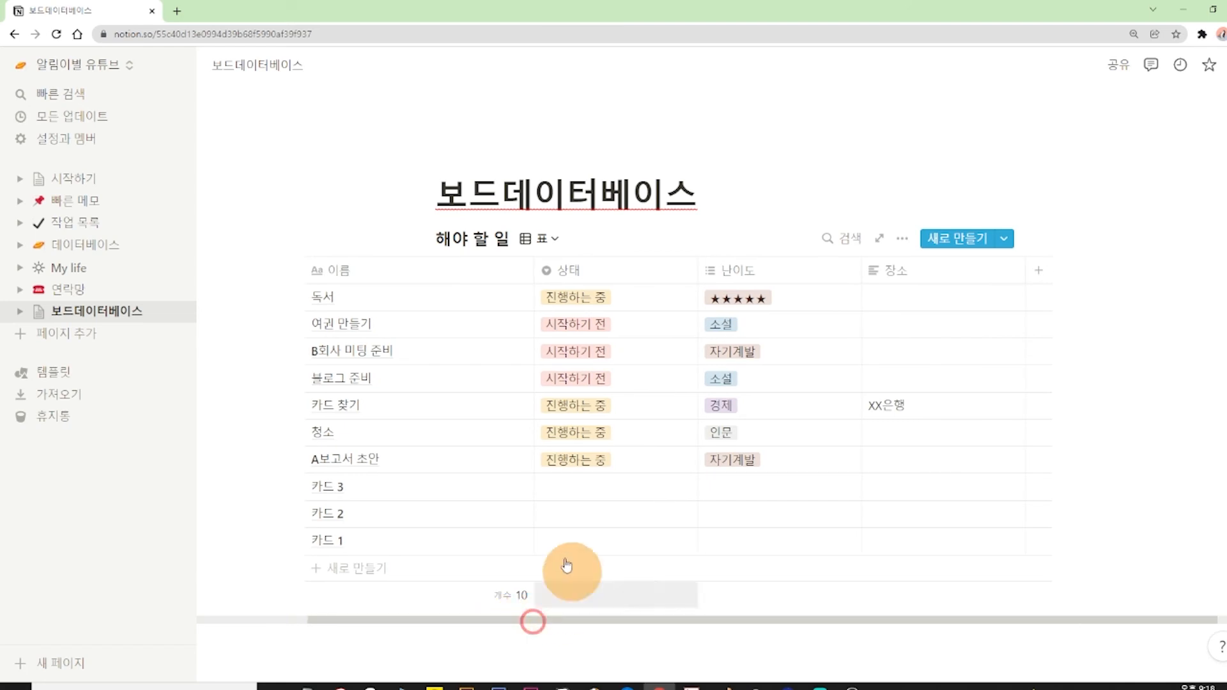
Open the 독서 entry's page from the table view to look at its properties, and close it.
{"action": "mouse_move", "coordinate": [493, 303]}
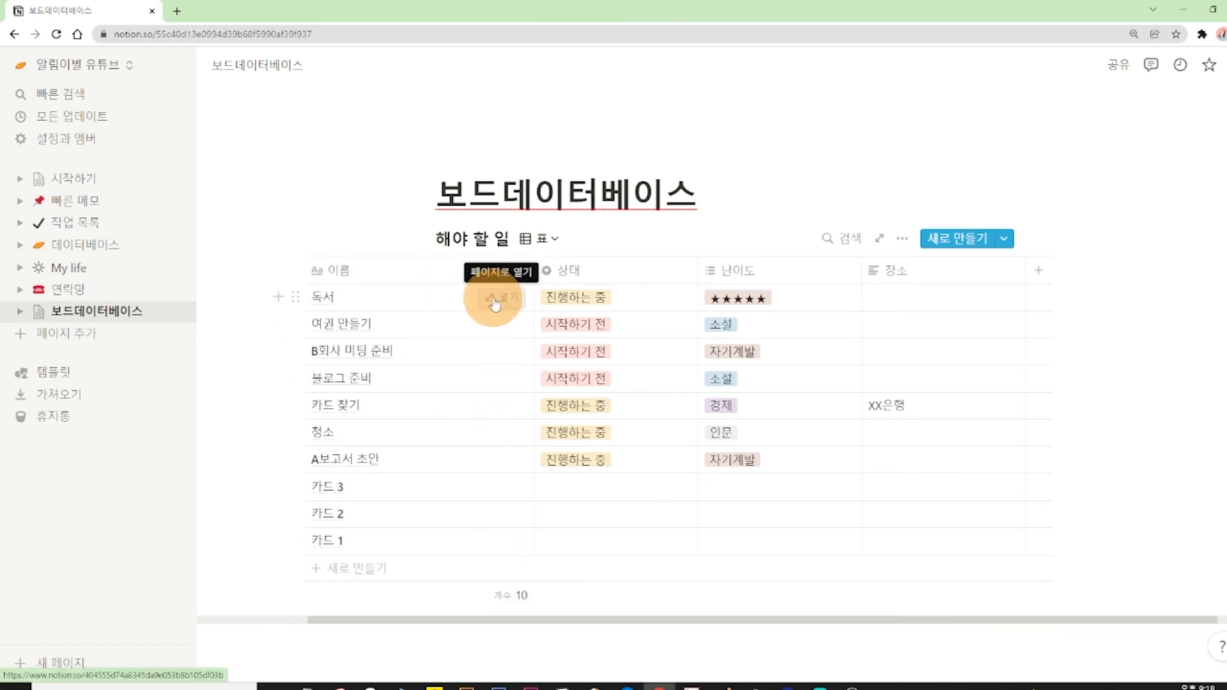
{"action": "left_click", "coordinate": [489, 295]}
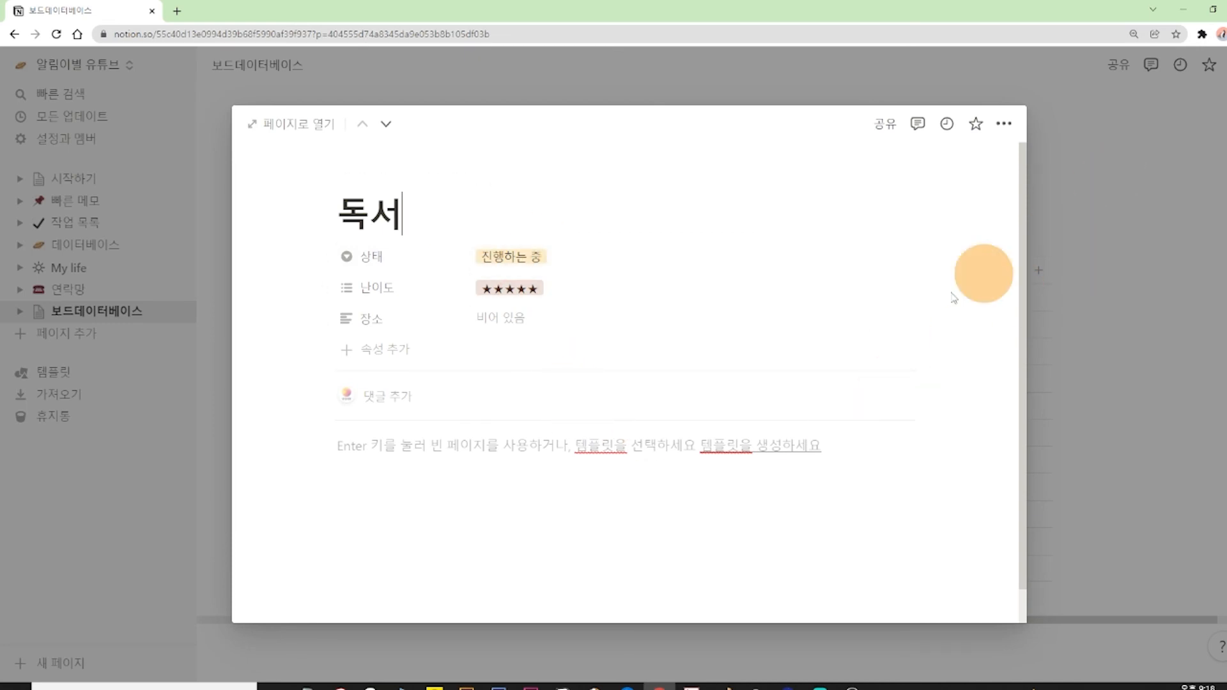
{"action": "left_click", "coordinate": [1128, 144]}
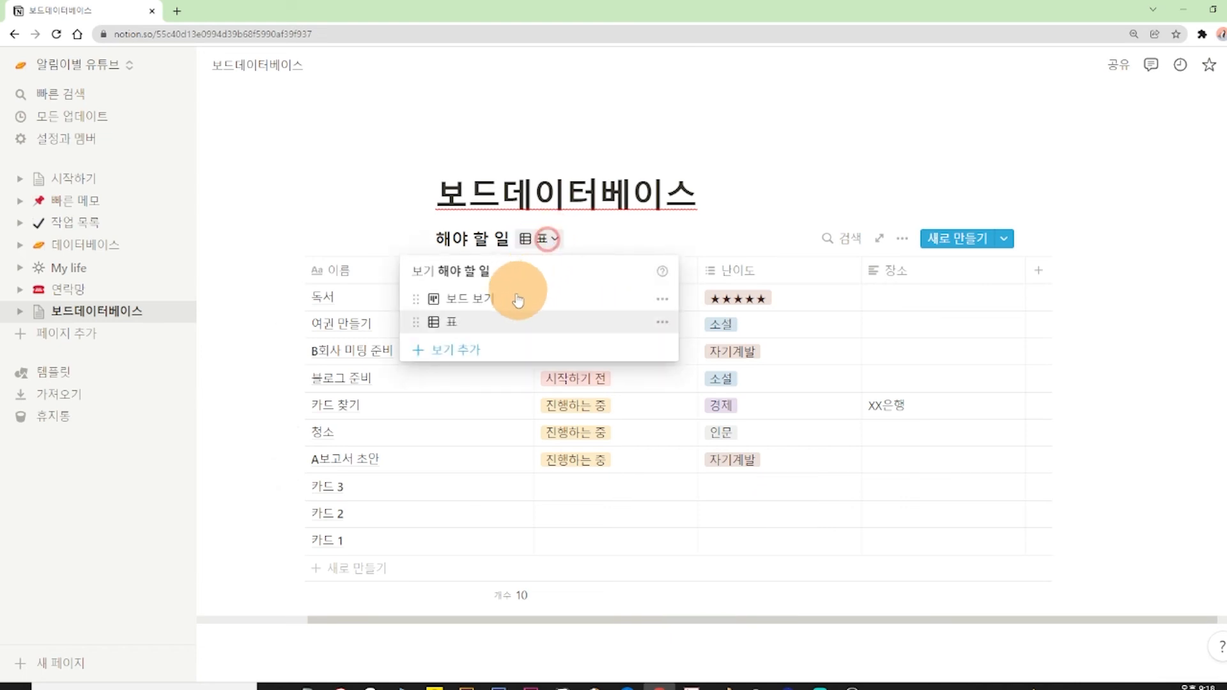
Switch the 해야 할 일 database to 보드 보기 and back to the 표 view.
{"action": "left_click", "coordinate": [505, 299]}
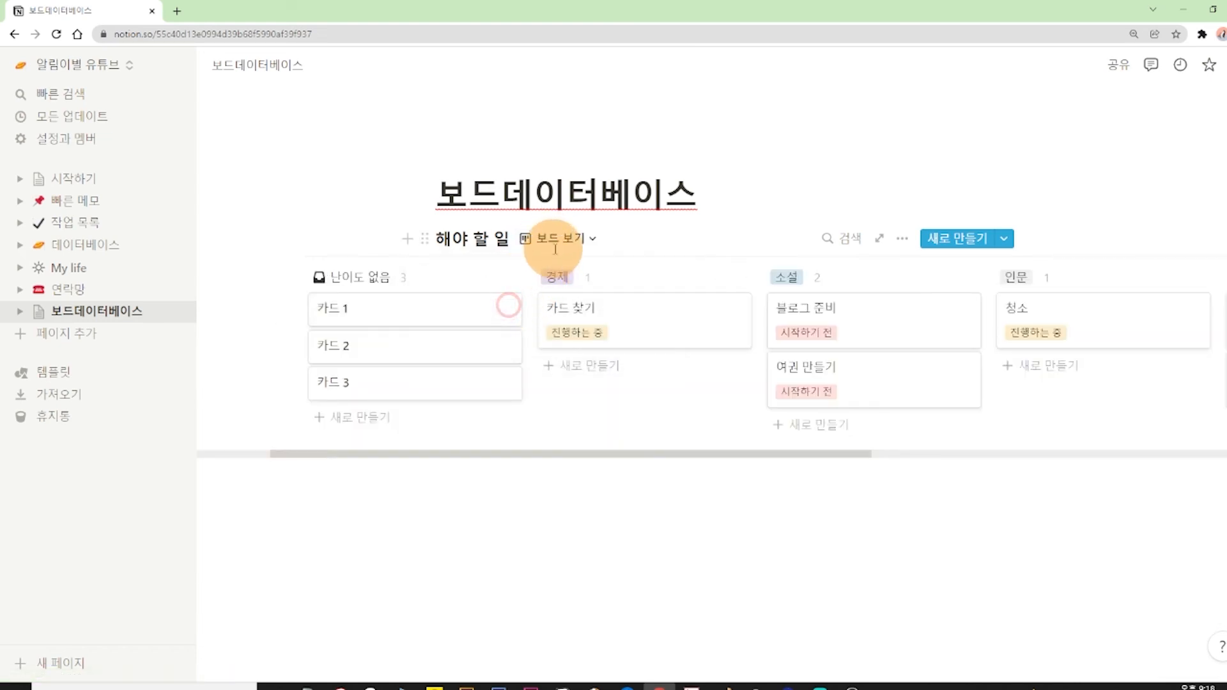
{"action": "left_click", "coordinate": [551, 238]}
{"action": "left_click", "coordinate": [527, 321]}
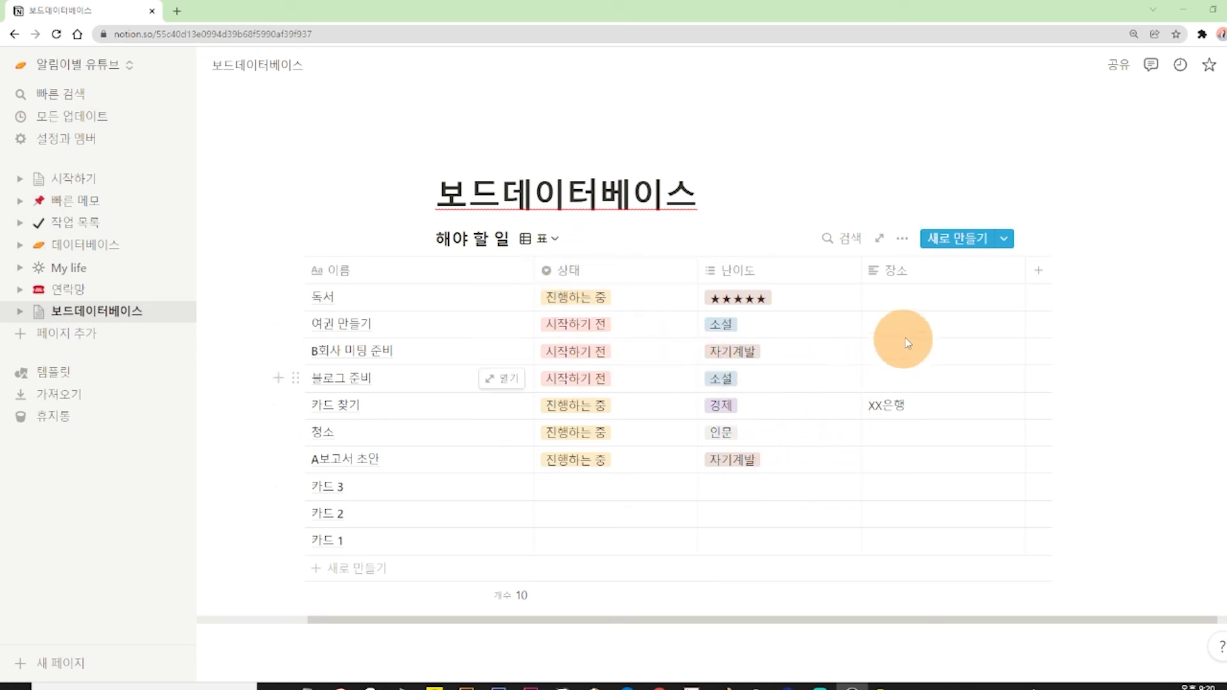
Filter the 표 view to entries whose 상태 equals 진행하는 중.
{"action": "left_click", "coordinate": [905, 243]}
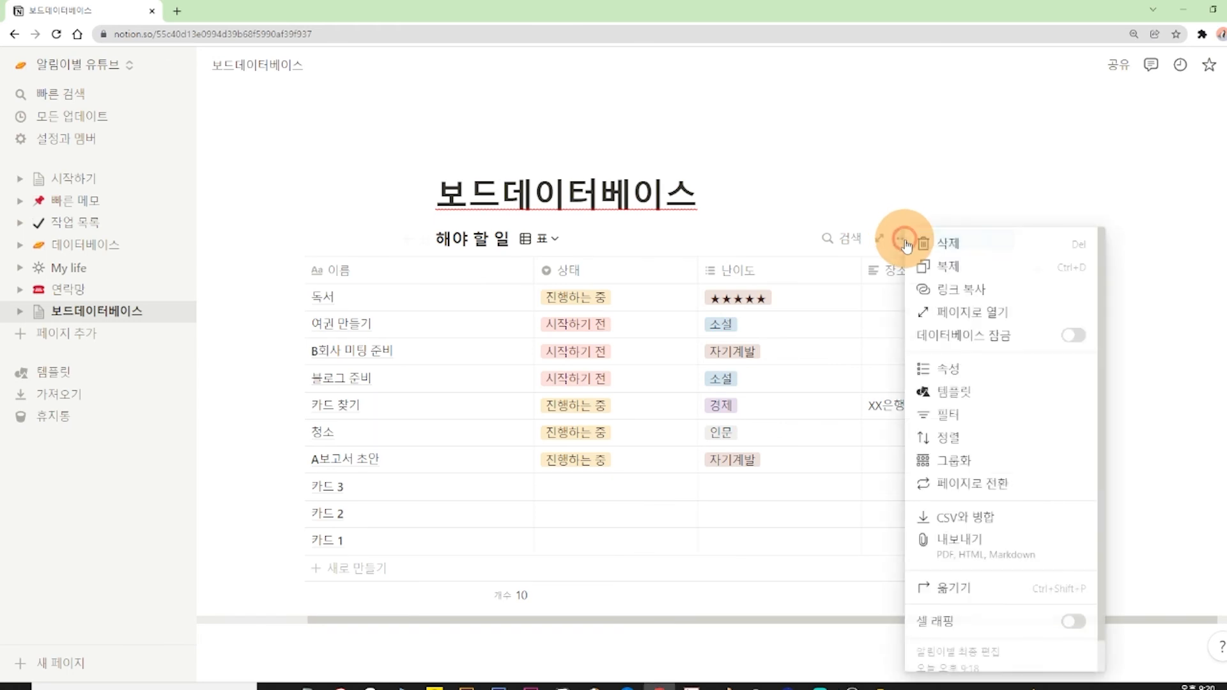
{"action": "left_click", "coordinate": [948, 415]}
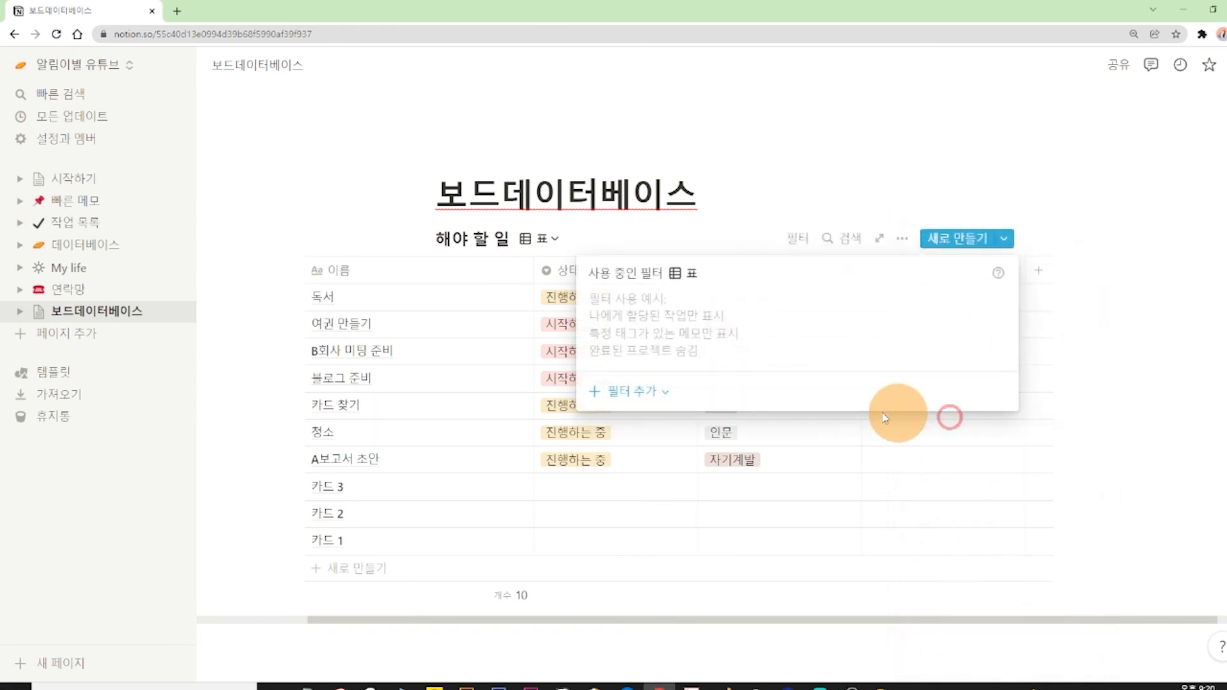
{"action": "left_click", "coordinate": [642, 391]}
{"action": "left_click", "coordinate": [645, 420]}
{"action": "left_click", "coordinate": [653, 312]}
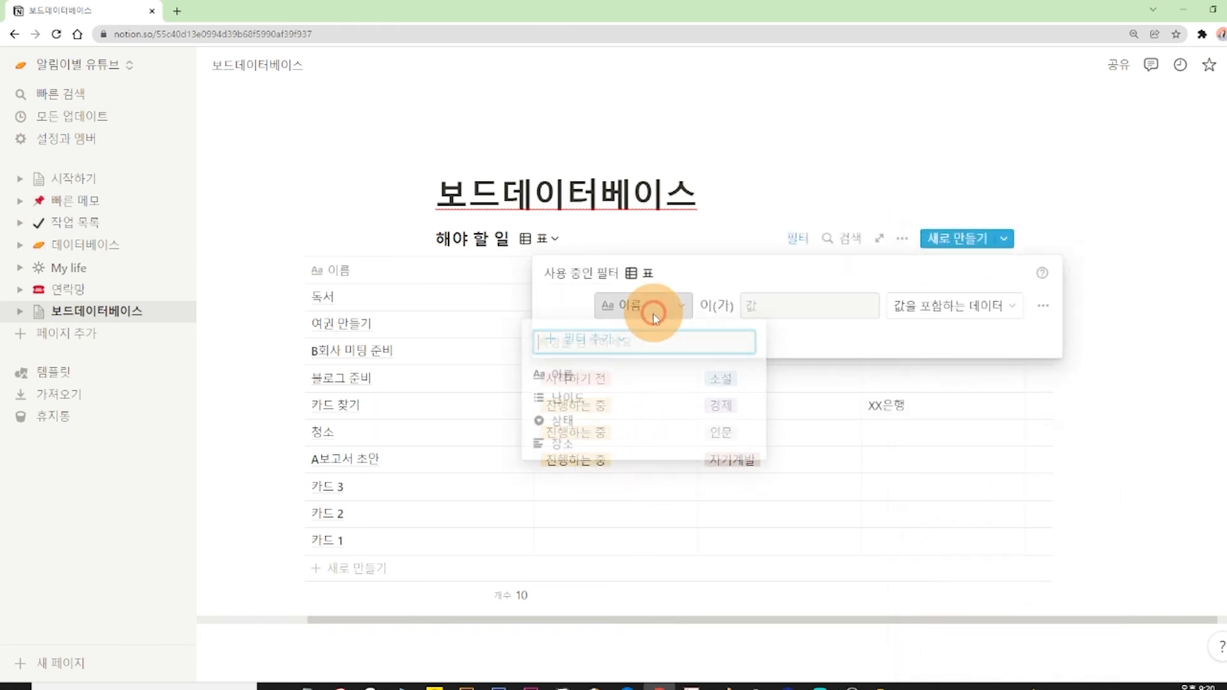
{"action": "left_click", "coordinate": [612, 422]}
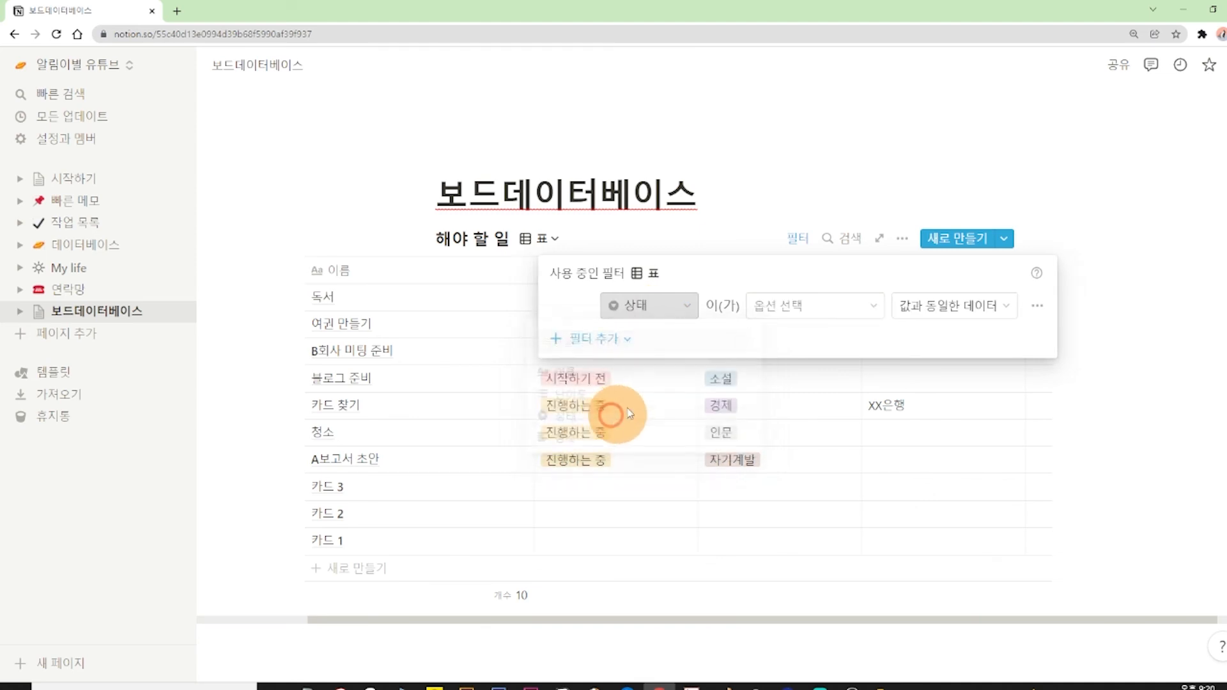
{"action": "left_click", "coordinate": [793, 305]}
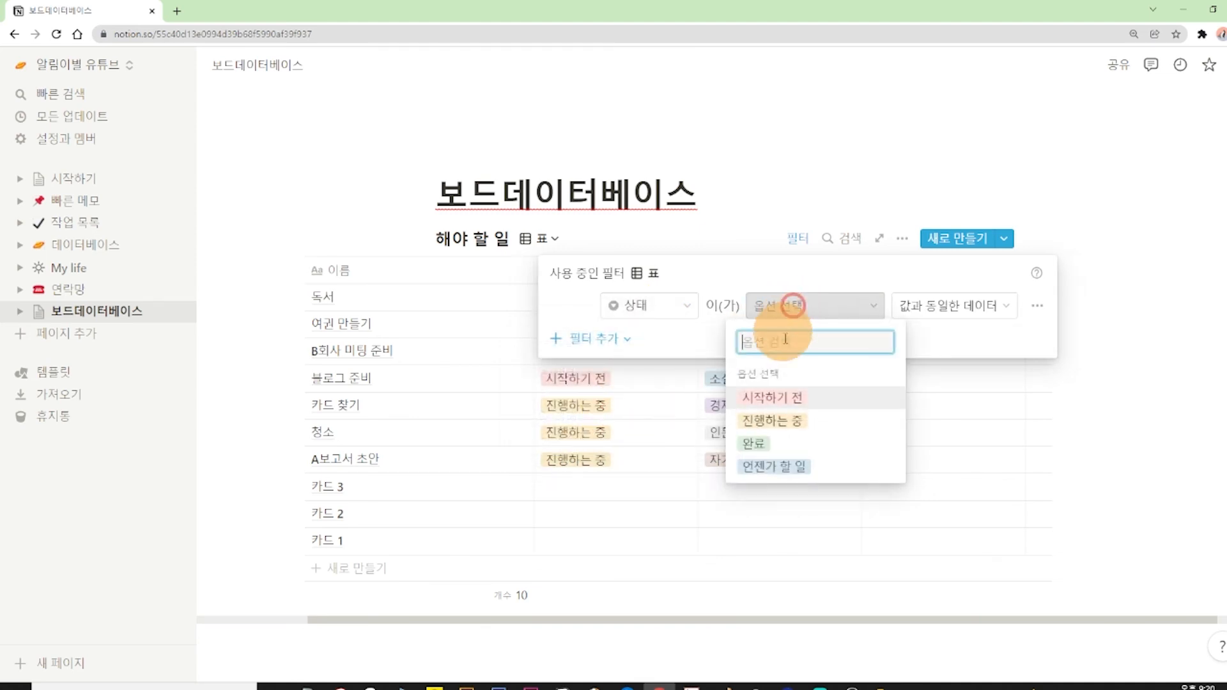
{"action": "left_click", "coordinate": [793, 427]}
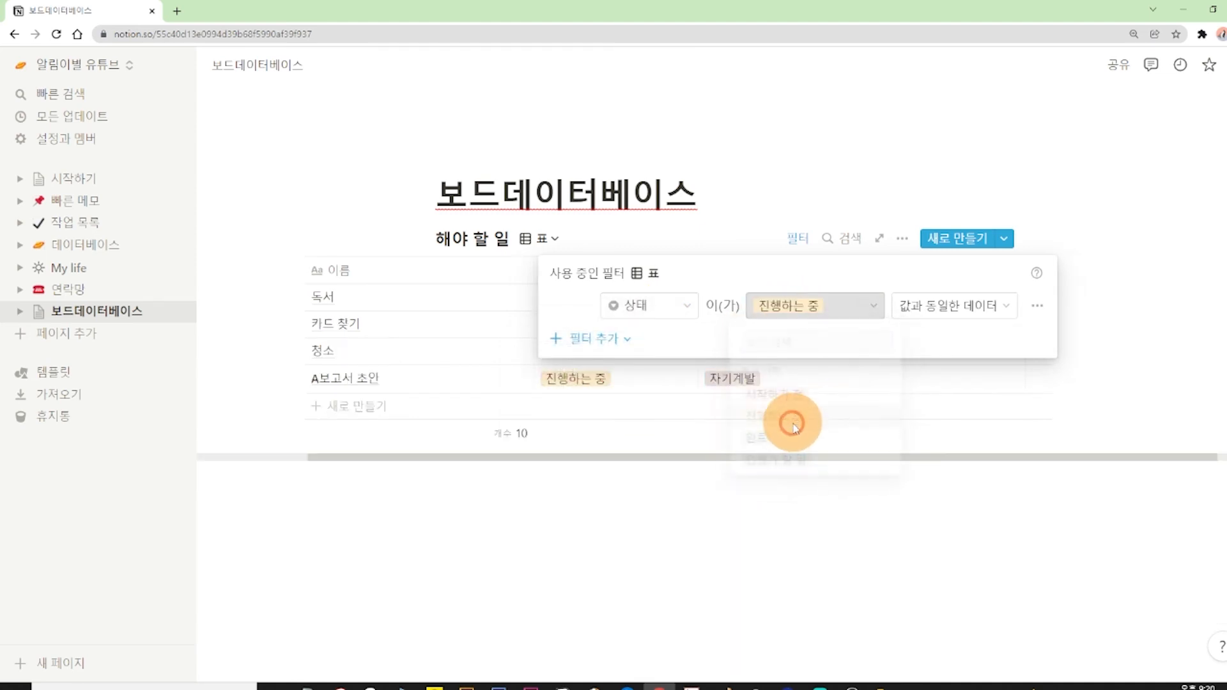
{"action": "left_click", "coordinate": [886, 163]}
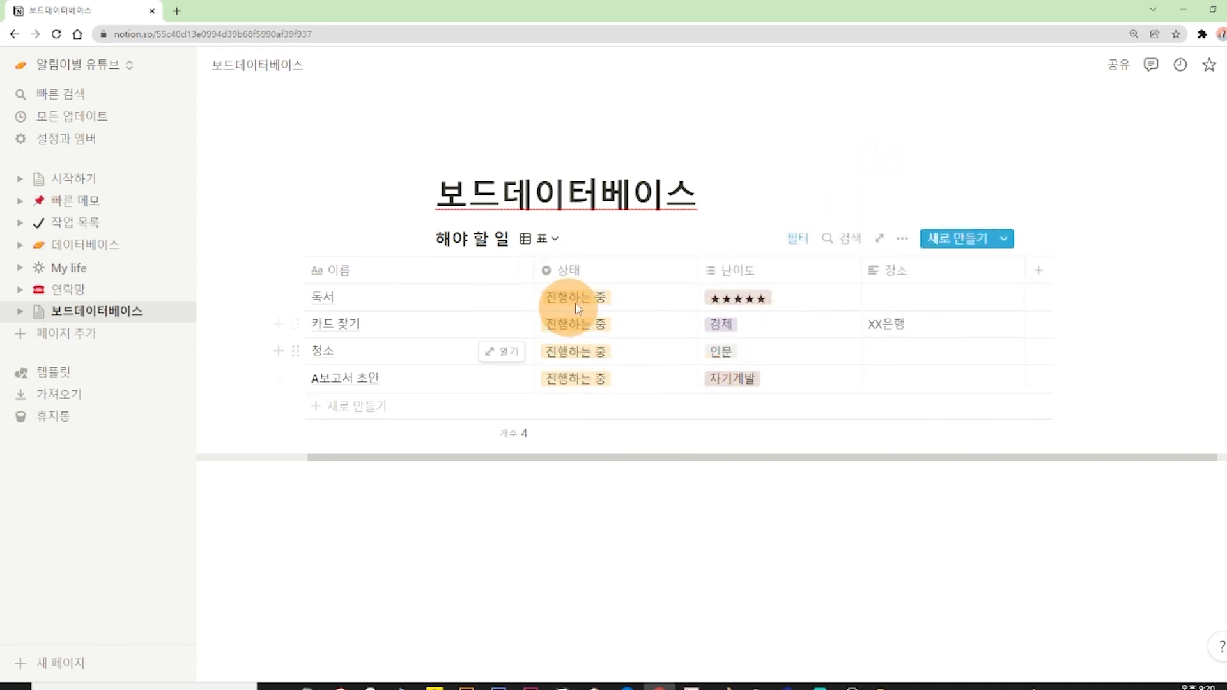
Check in 보드 보기 whether the table's filter affects the board cards, and return to the 표 view.
{"action": "left_click", "coordinate": [545, 239]}
{"action": "left_click", "coordinate": [518, 308]}
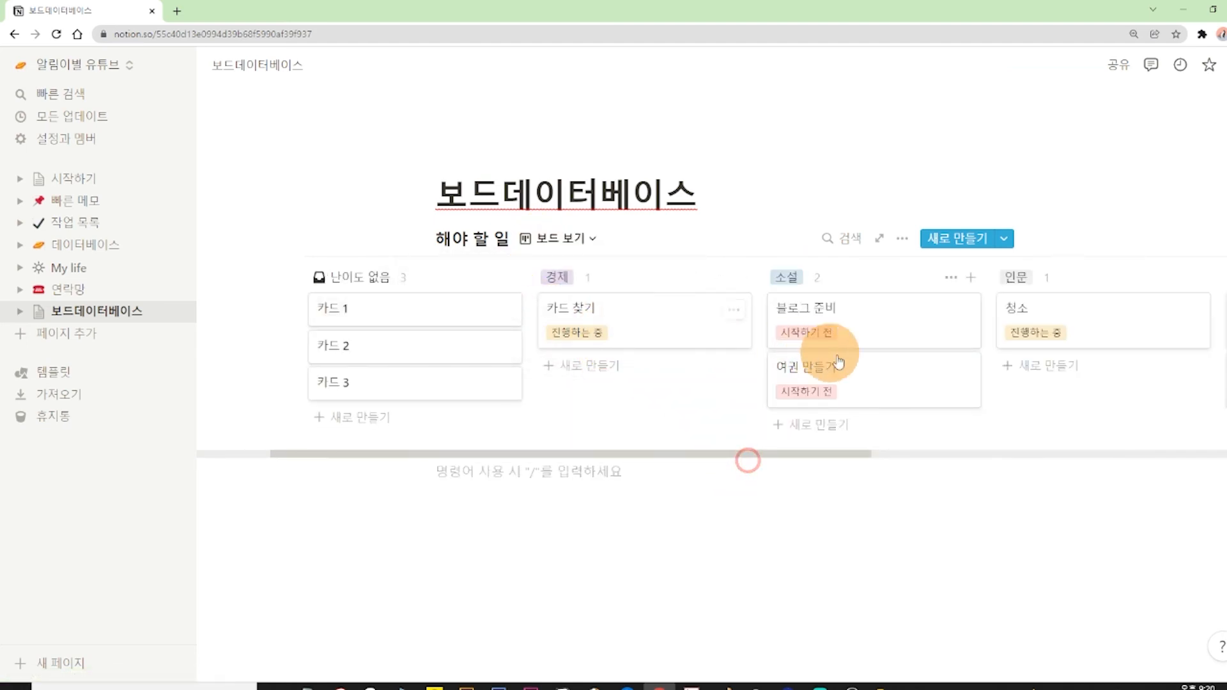
{"action": "left_click", "coordinate": [854, 458]}
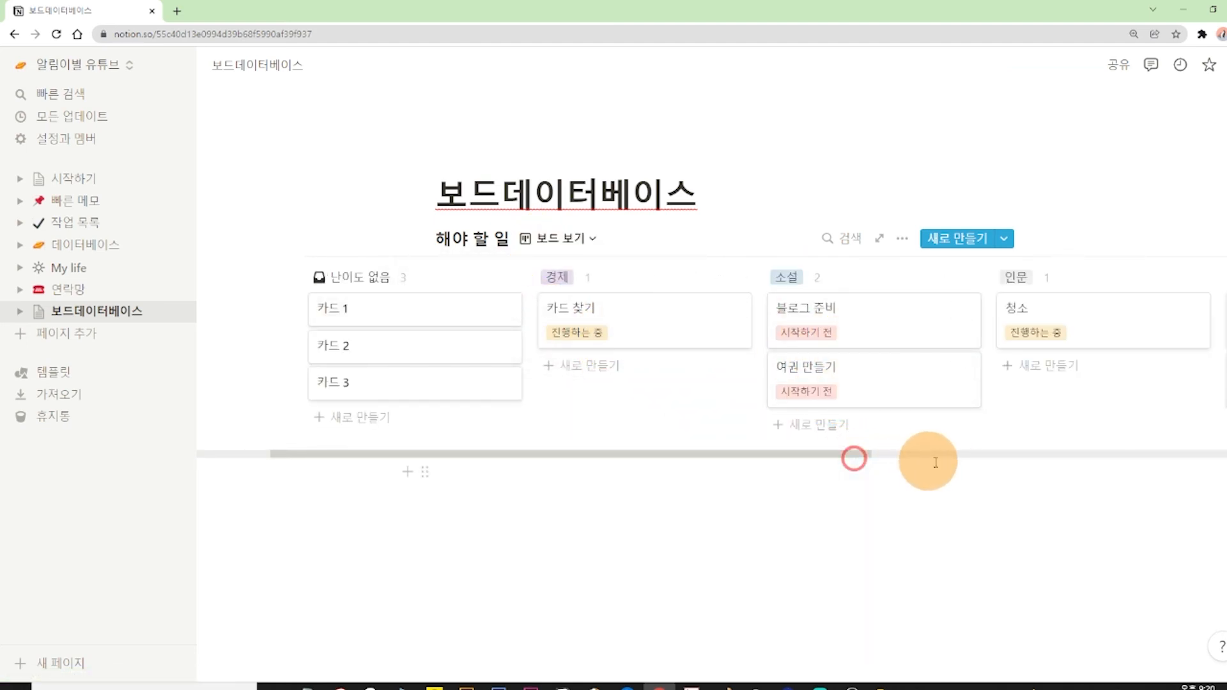
{"action": "left_click", "coordinate": [566, 238]}
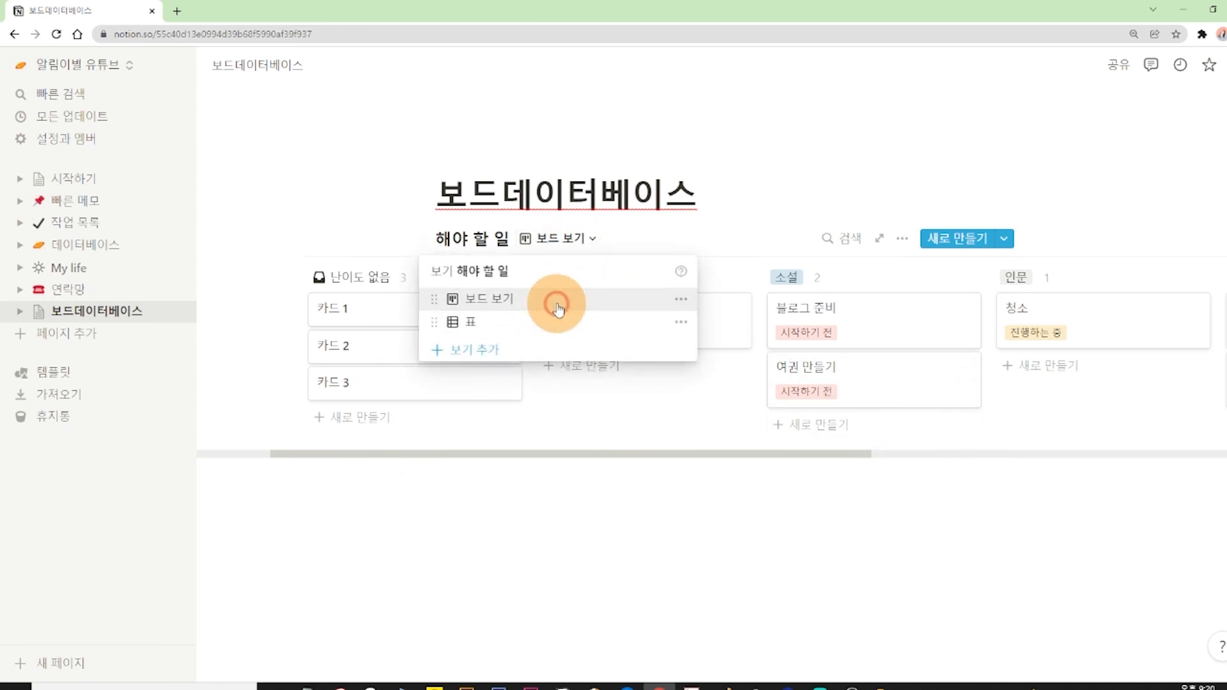
{"action": "left_click", "coordinate": [556, 304]}
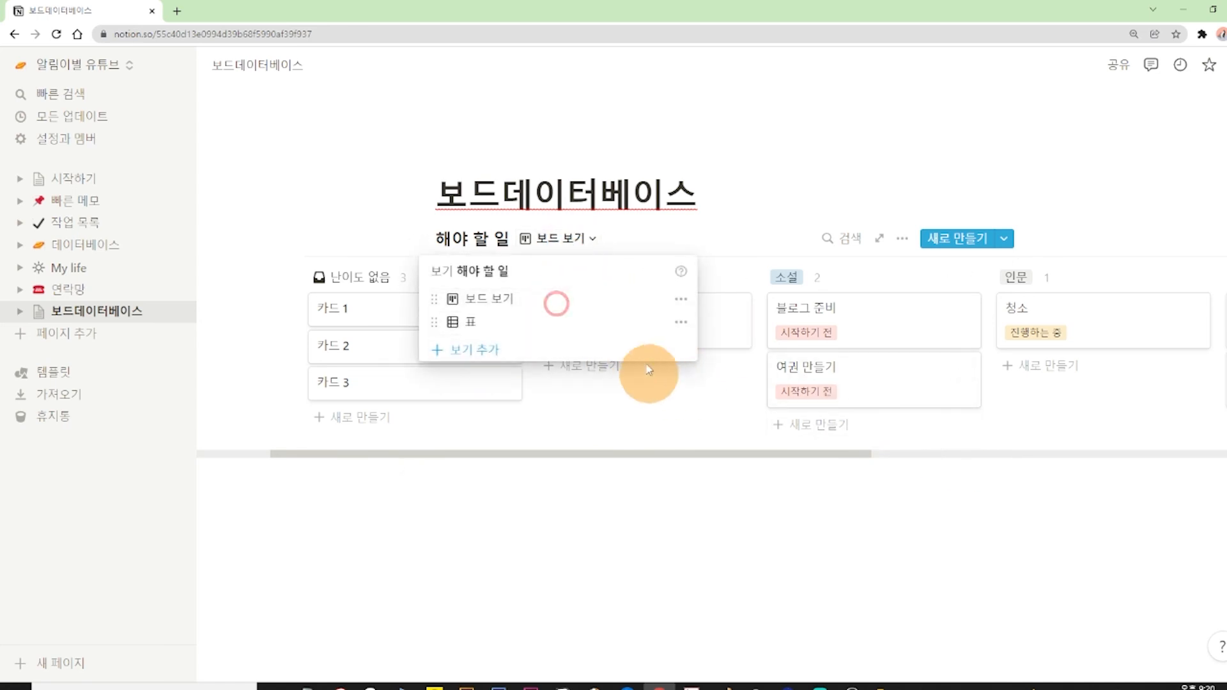
{"action": "left_click", "coordinate": [501, 320]}
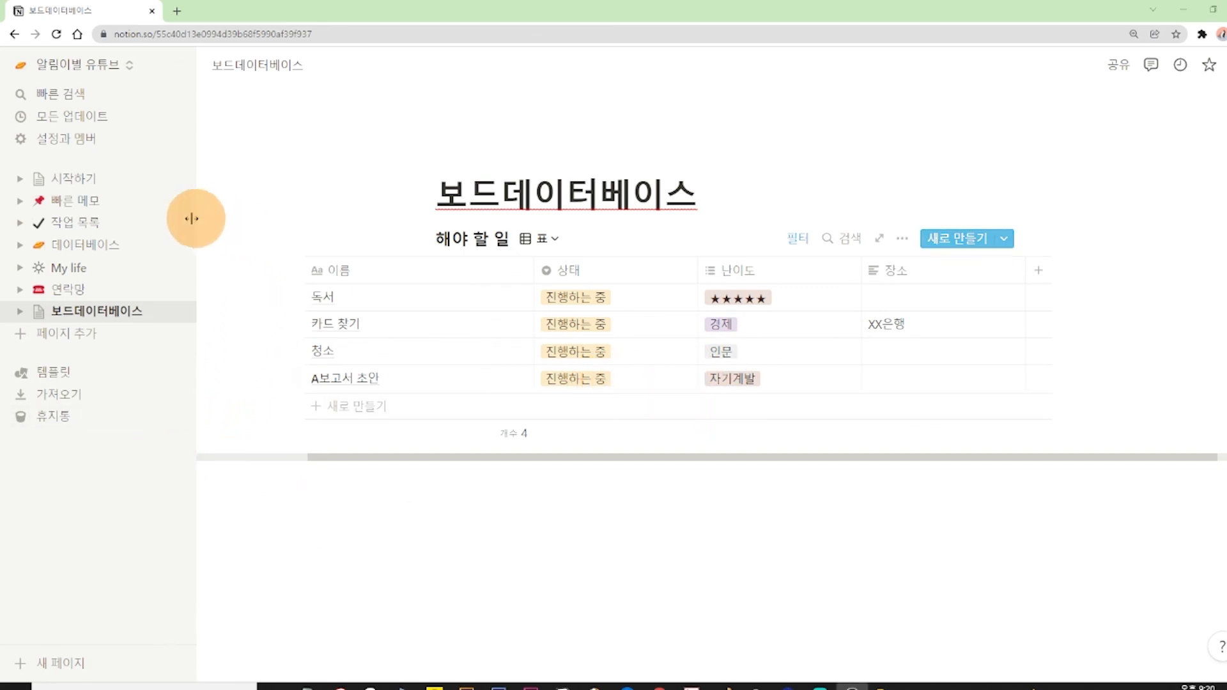
Open the 연락망 page and look over the 2022연락망 table.
{"action": "left_click", "coordinate": [79, 289]}
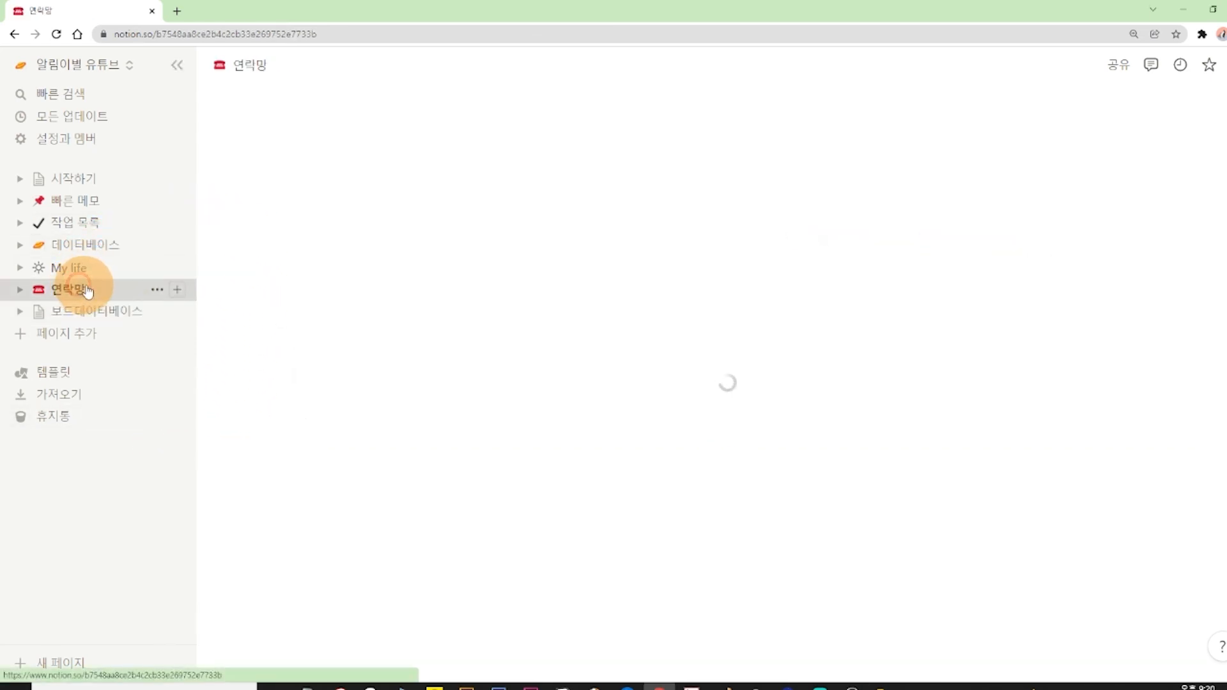
{"action": "scroll", "coordinate": [562, 383], "scroll_direction": "down", "scroll_amount": 3}
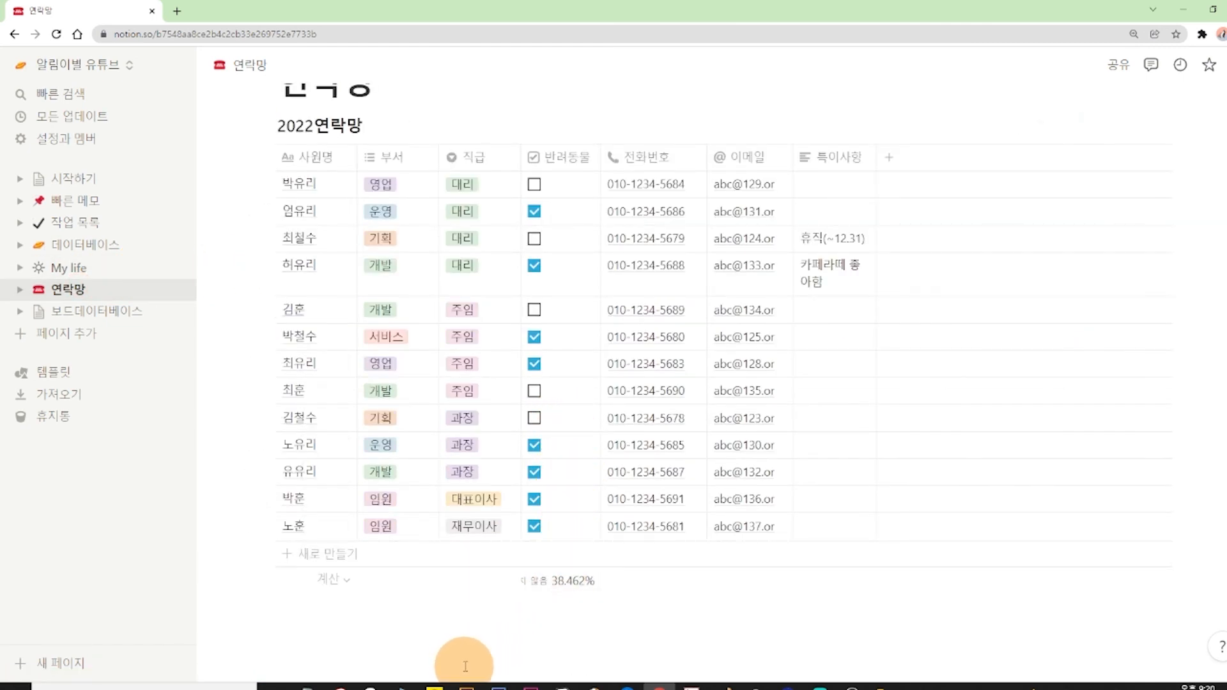
{"action": "scroll", "coordinate": [465, 666], "scroll_direction": "up", "scroll_amount": 1}
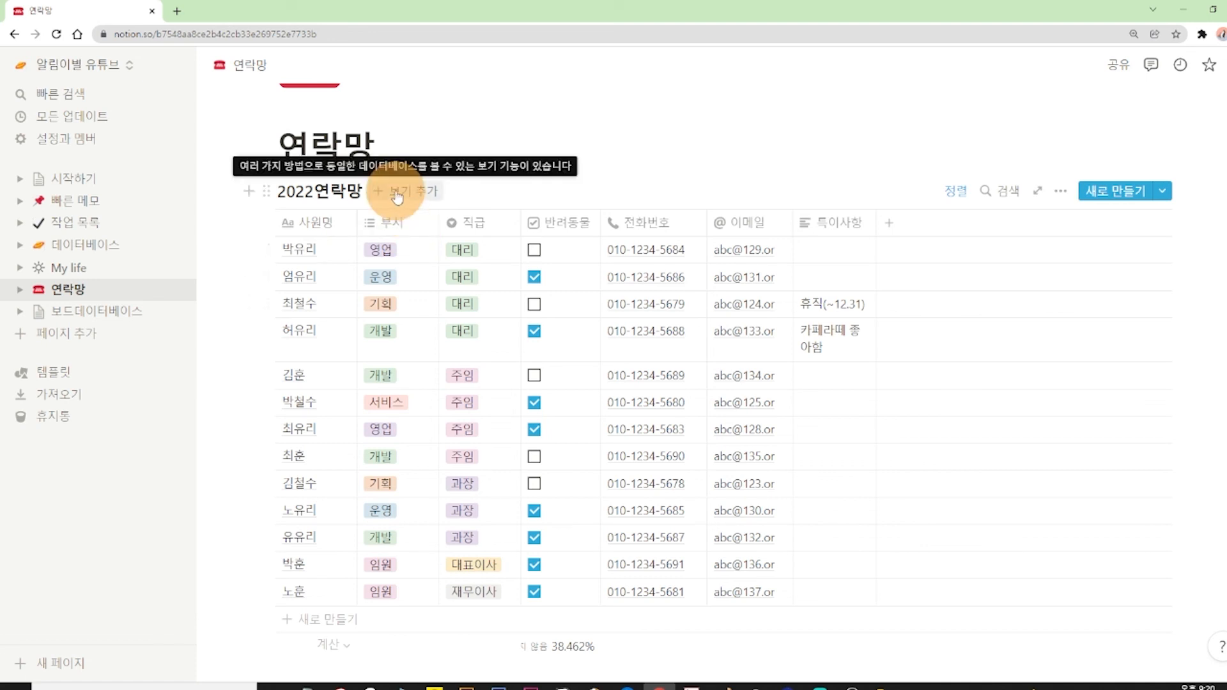
Add a 보드 view to the 2022연락망 database.
{"action": "left_click", "coordinate": [396, 193]}
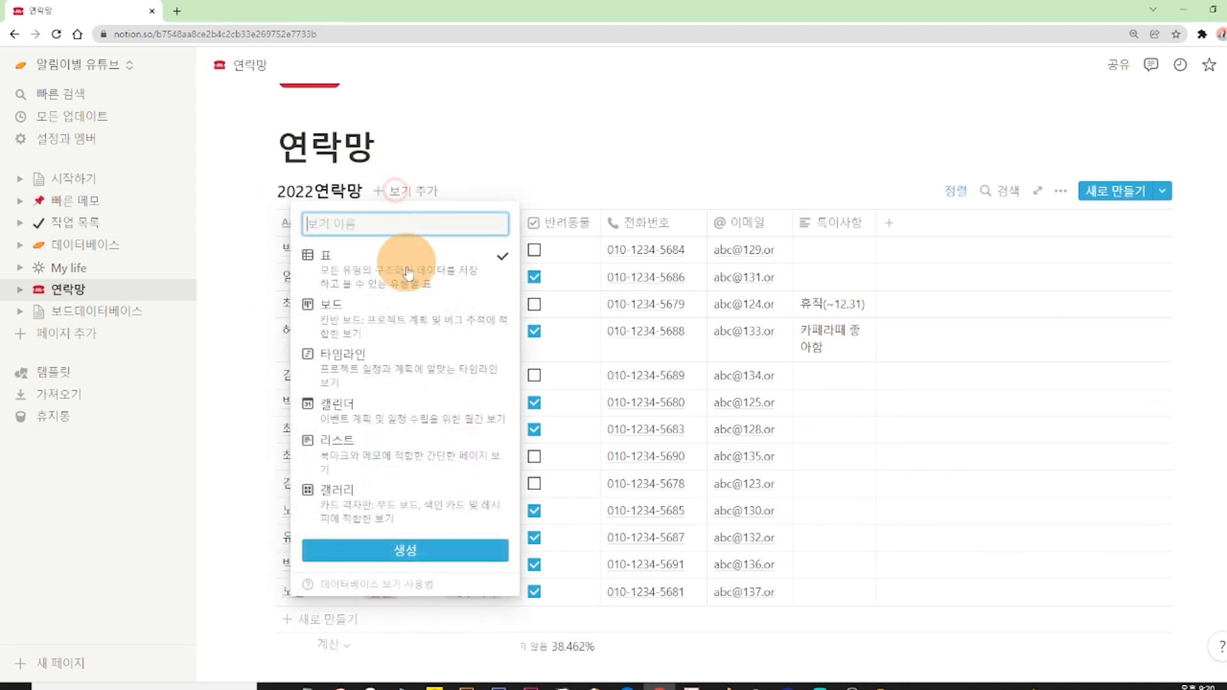
{"action": "left_click", "coordinate": [397, 312]}
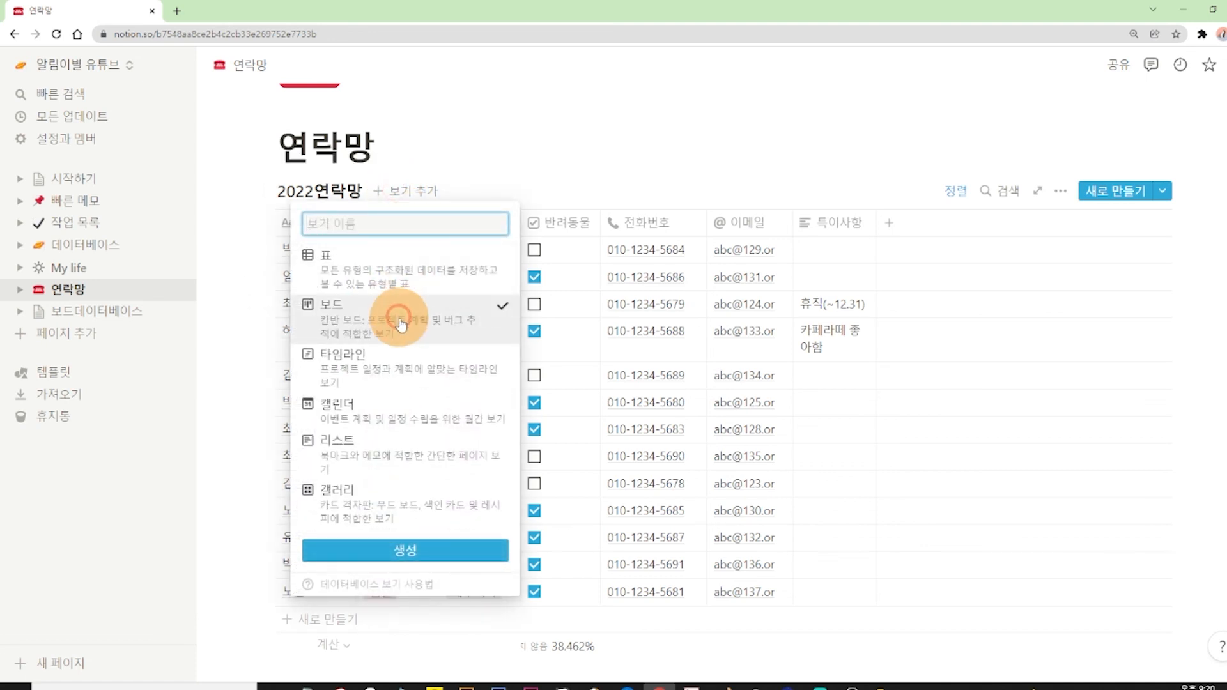
{"action": "left_click", "coordinate": [406, 554]}
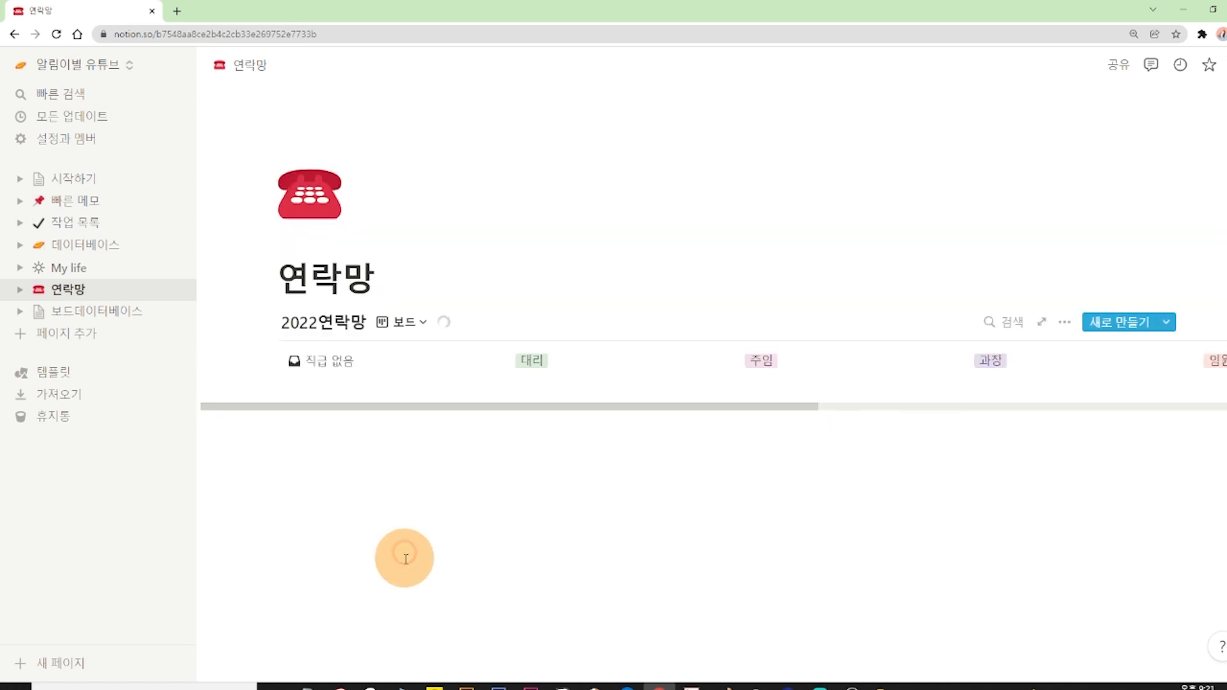
Hide the 반려동물, 전화번호 and 이메일 properties on the 2022연락망 board cards.
{"action": "scroll", "coordinate": [413, 523], "scroll_direction": "down", "scroll_amount": 4}
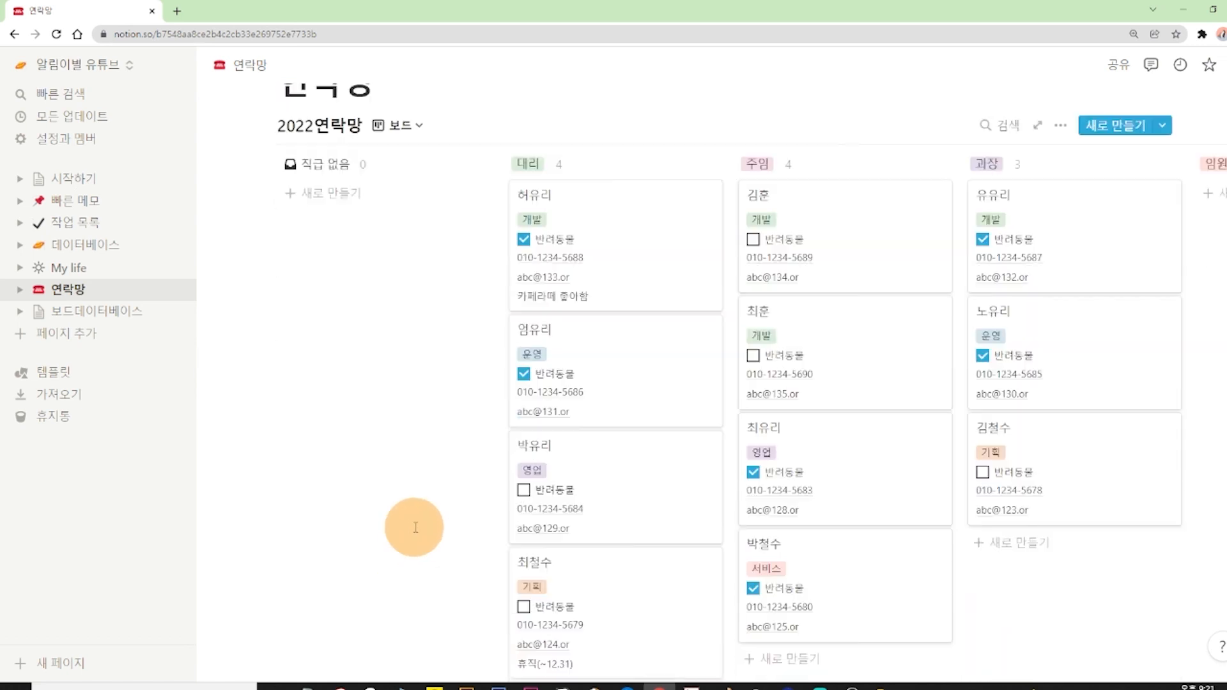
{"action": "scroll", "coordinate": [566, 306], "scroll_direction": "up", "scroll_amount": 2}
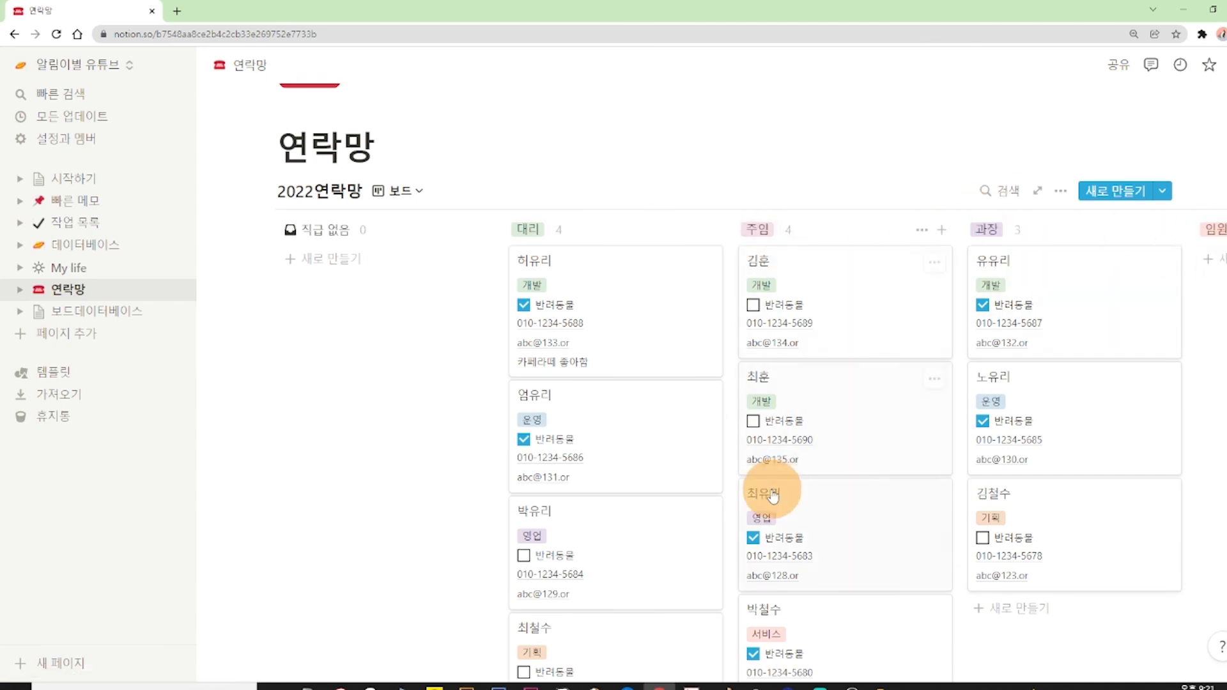
{"action": "scroll", "coordinate": [770, 499], "scroll_direction": "down", "scroll_amount": 2}
{"action": "left_click_drag", "start_coordinate": [643, 663], "coordinate": [885, 460]}
{"action": "scroll", "coordinate": [865, 452], "scroll_direction": "up", "scroll_amount": 4}
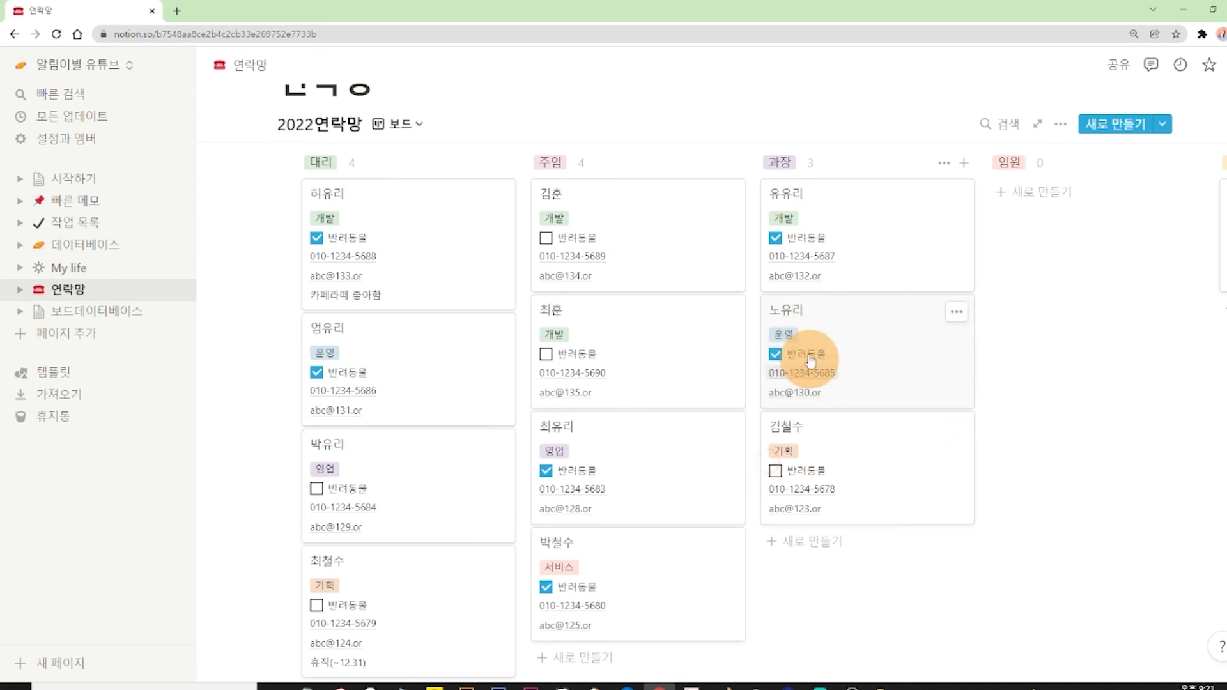
{"action": "scroll", "coordinate": [741, 288], "scroll_direction": "up", "scroll_amount": 2}
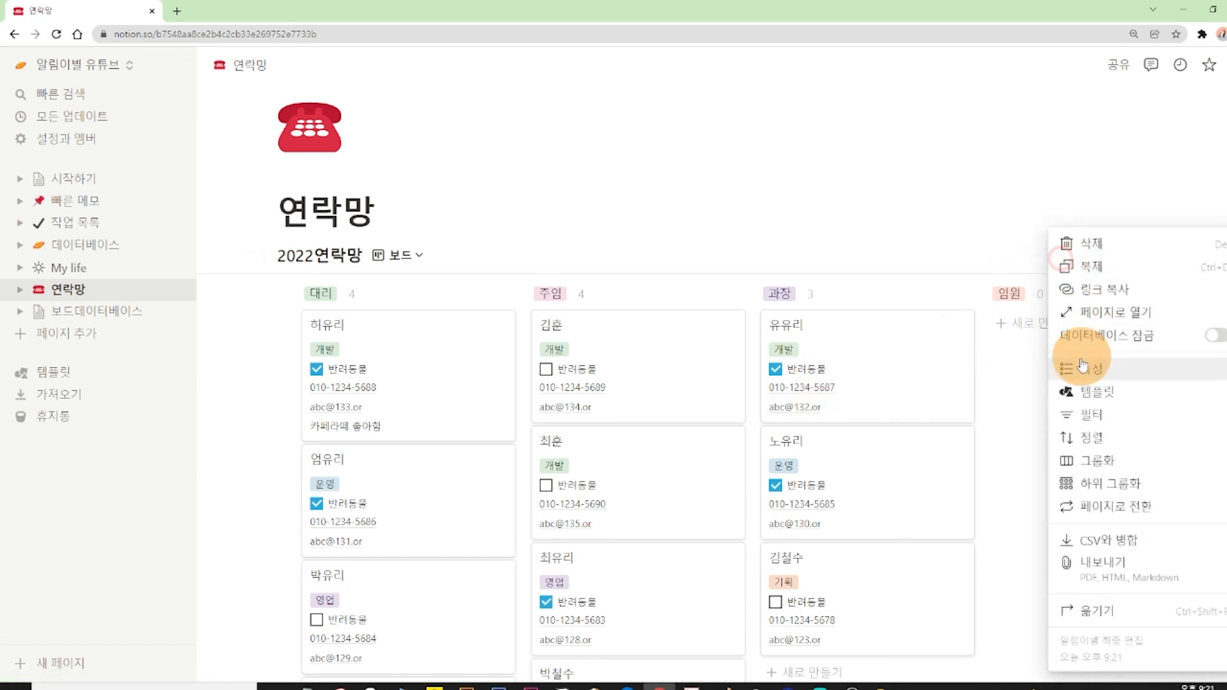
{"action": "left_click", "coordinate": [1078, 360]}
{"action": "left_click", "coordinate": [1095, 474]}
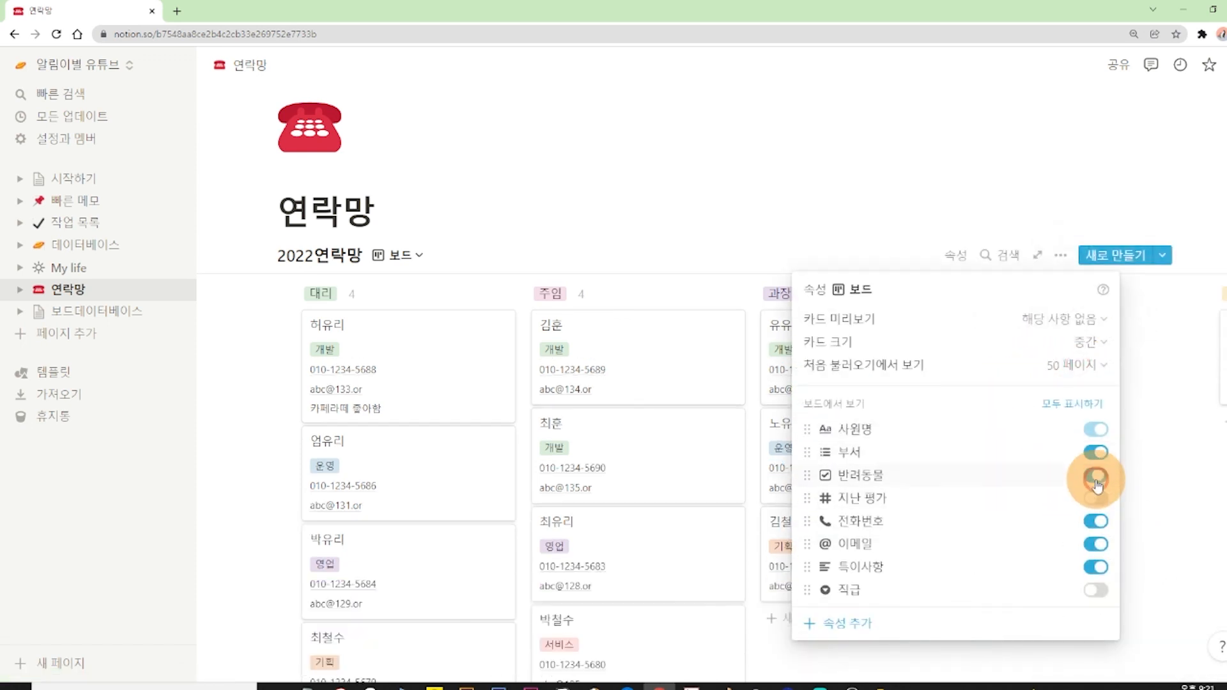
{"action": "left_click", "coordinate": [1097, 520]}
{"action": "left_click", "coordinate": [1096, 544]}
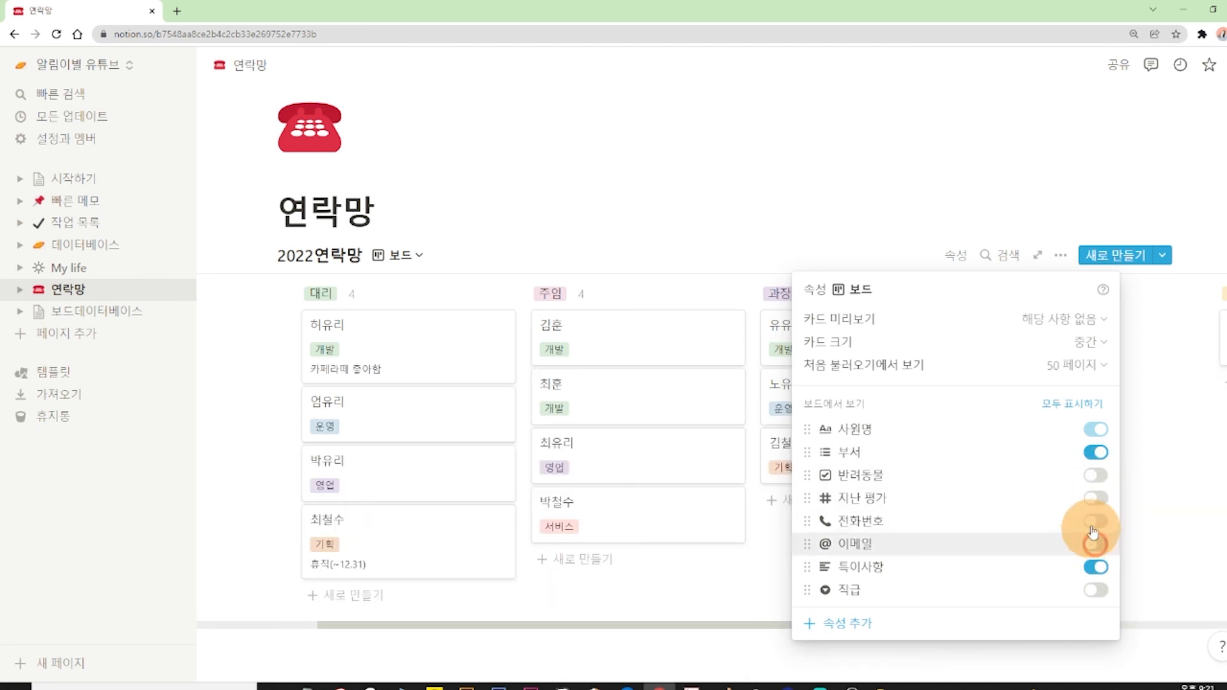
{"action": "left_click", "coordinate": [962, 174]}
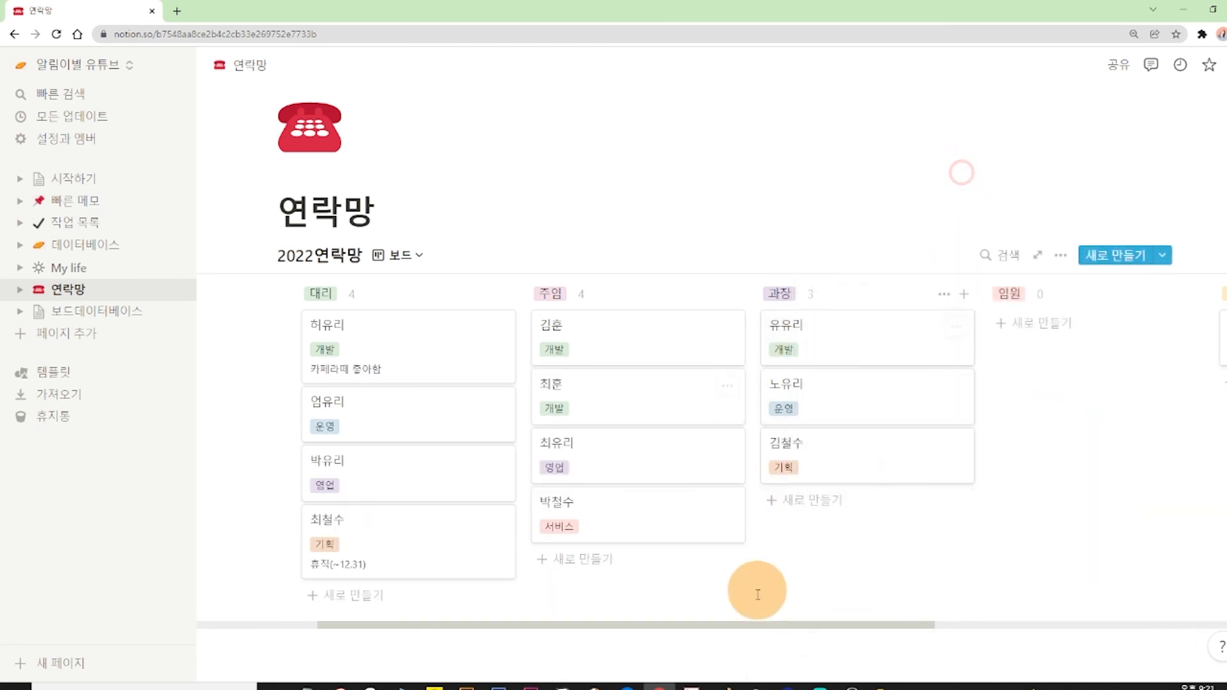
Group the 2022연락망 board by 부서 and look through the department columns.
{"action": "left_click", "coordinate": [781, 631]}
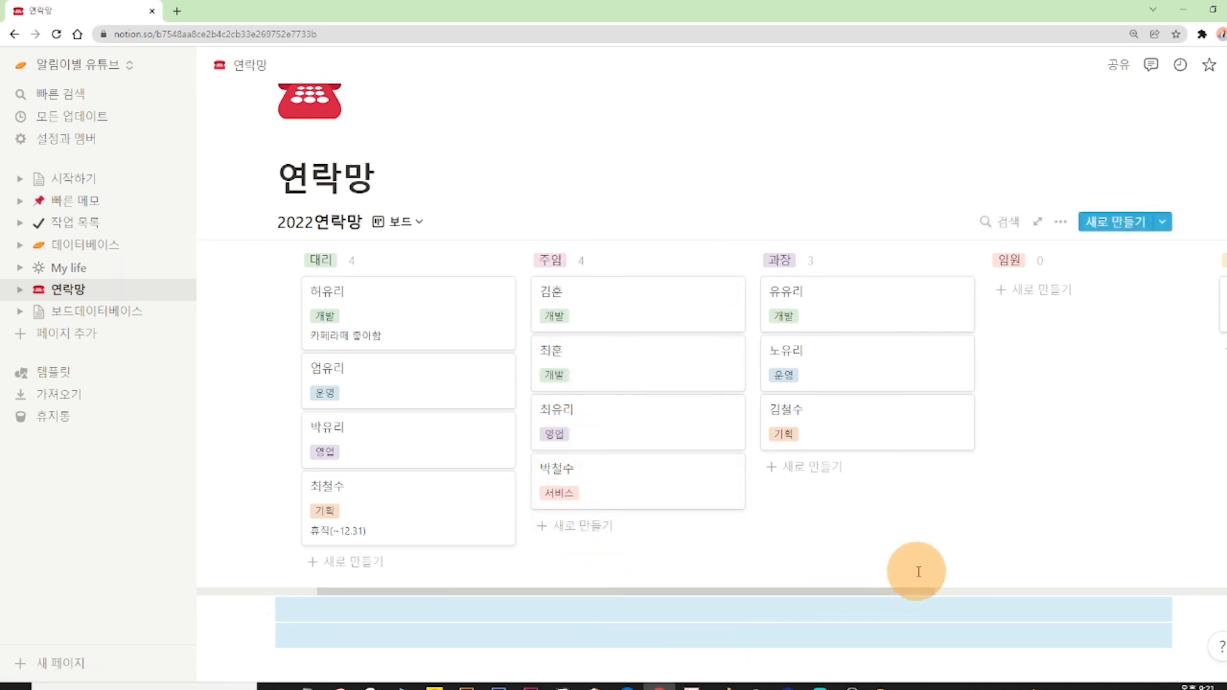
{"action": "left_click", "coordinate": [1060, 223]}
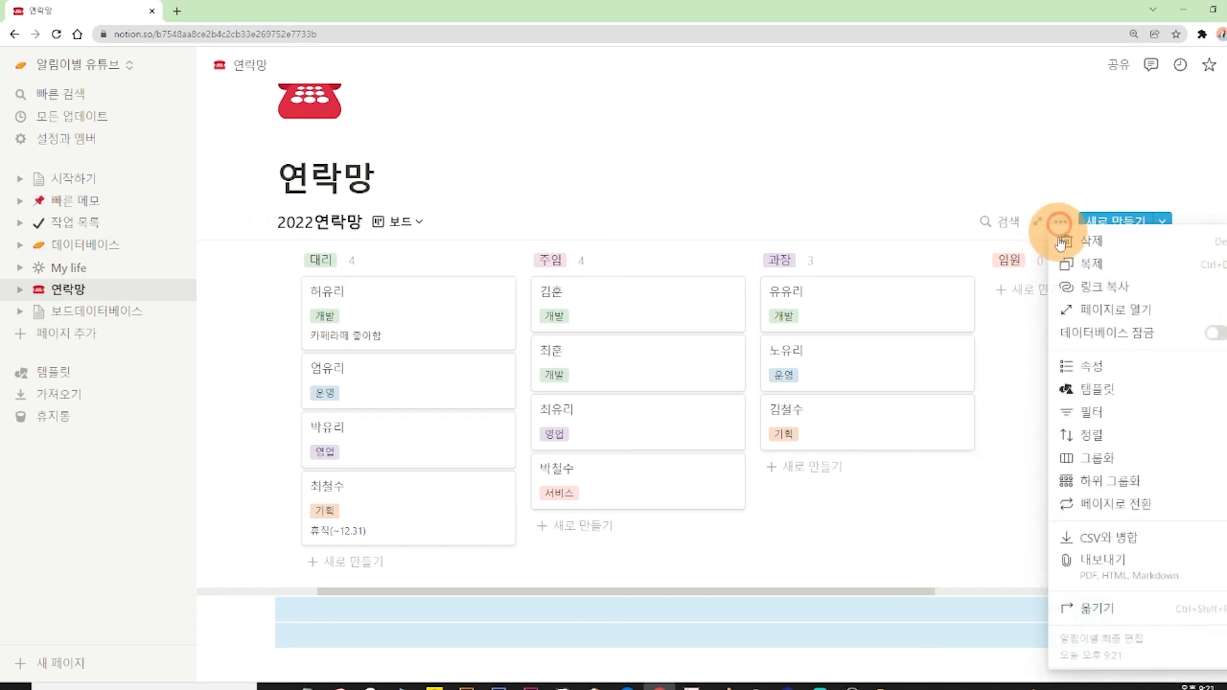
{"action": "left_click", "coordinate": [1111, 461]}
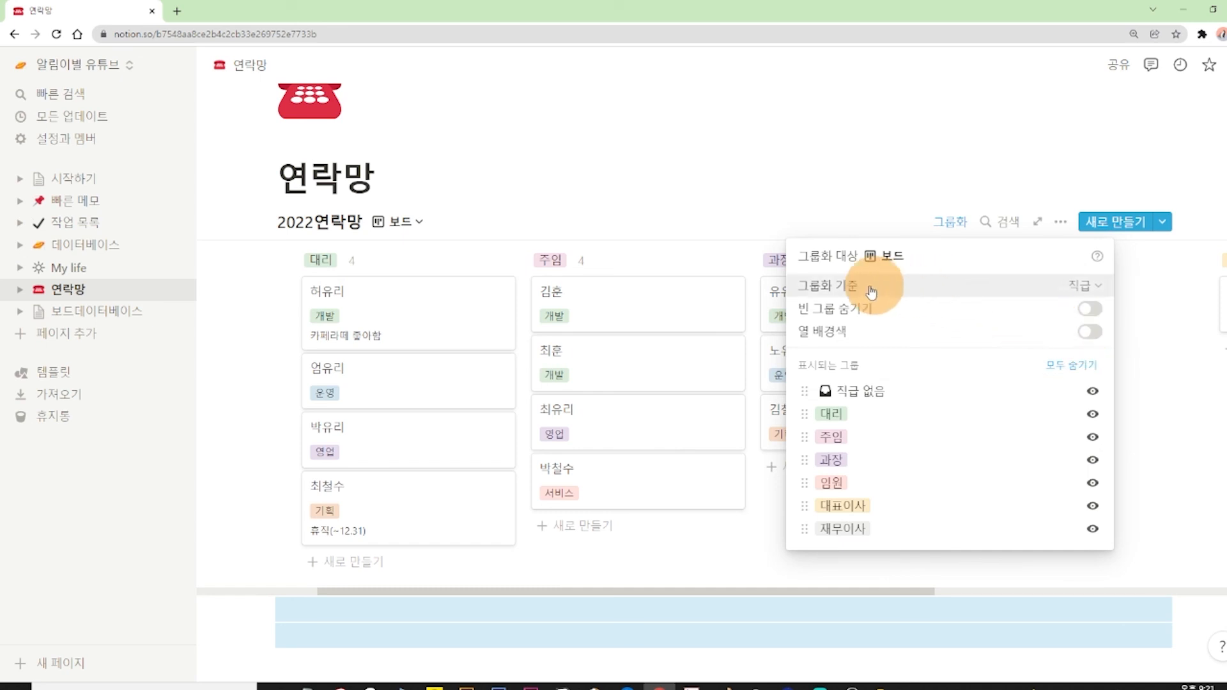
{"action": "left_click", "coordinate": [1079, 289]}
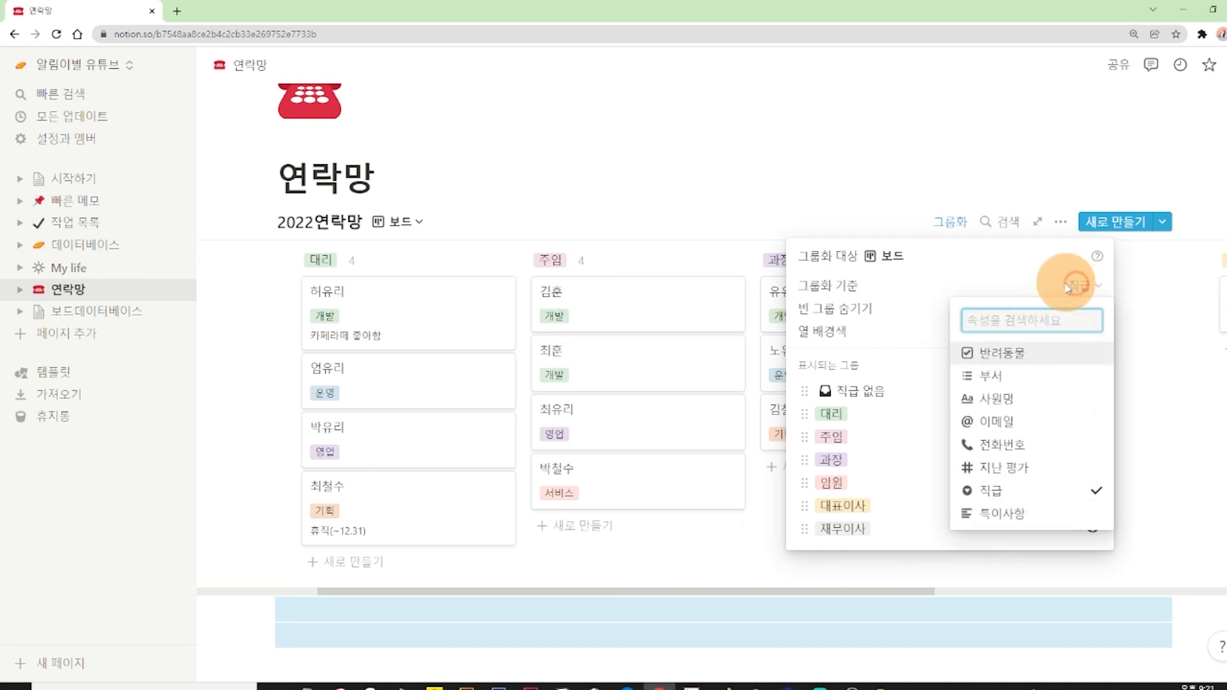
{"action": "left_click", "coordinate": [1027, 380]}
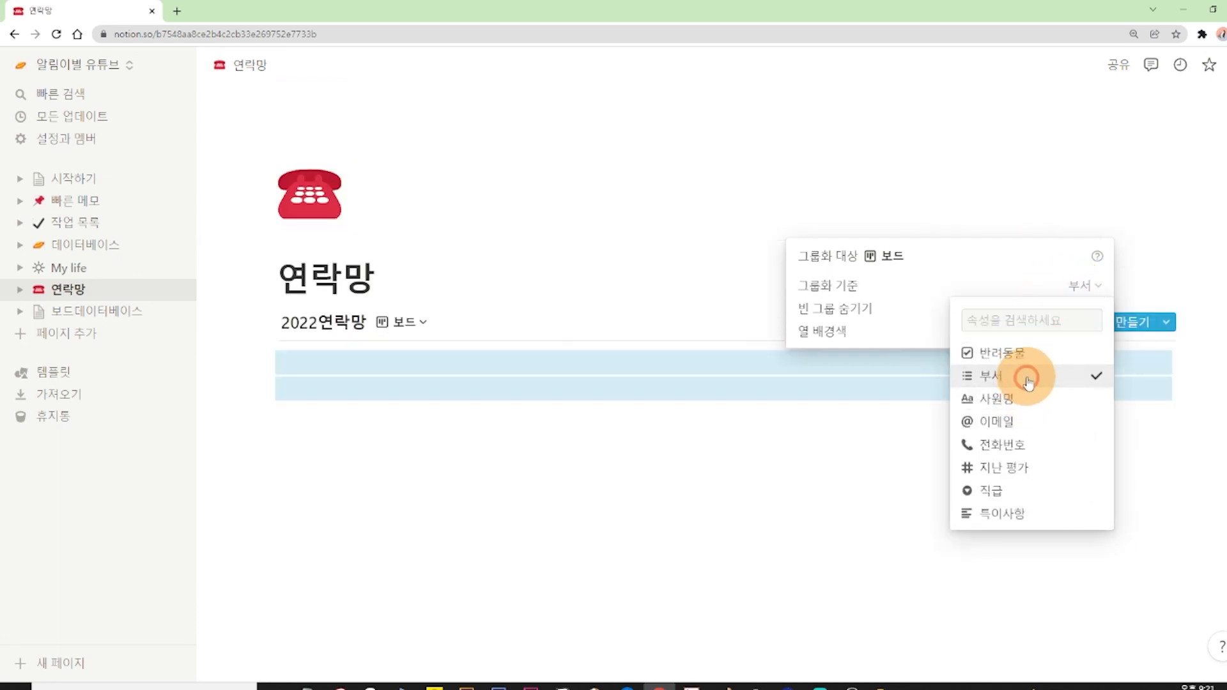
{"action": "left_click", "coordinate": [742, 210]}
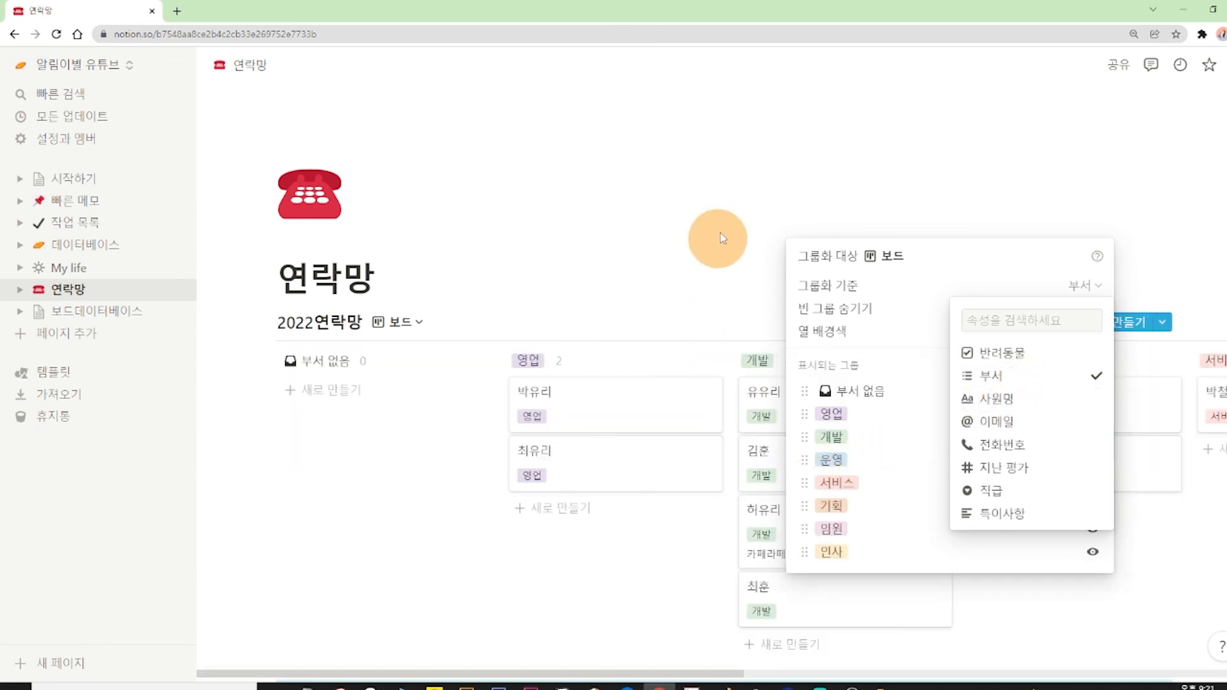
{"action": "left_click", "coordinate": [746, 210]}
{"action": "scroll", "coordinate": [786, 283], "scroll_direction": "down", "scroll_amount": 1}
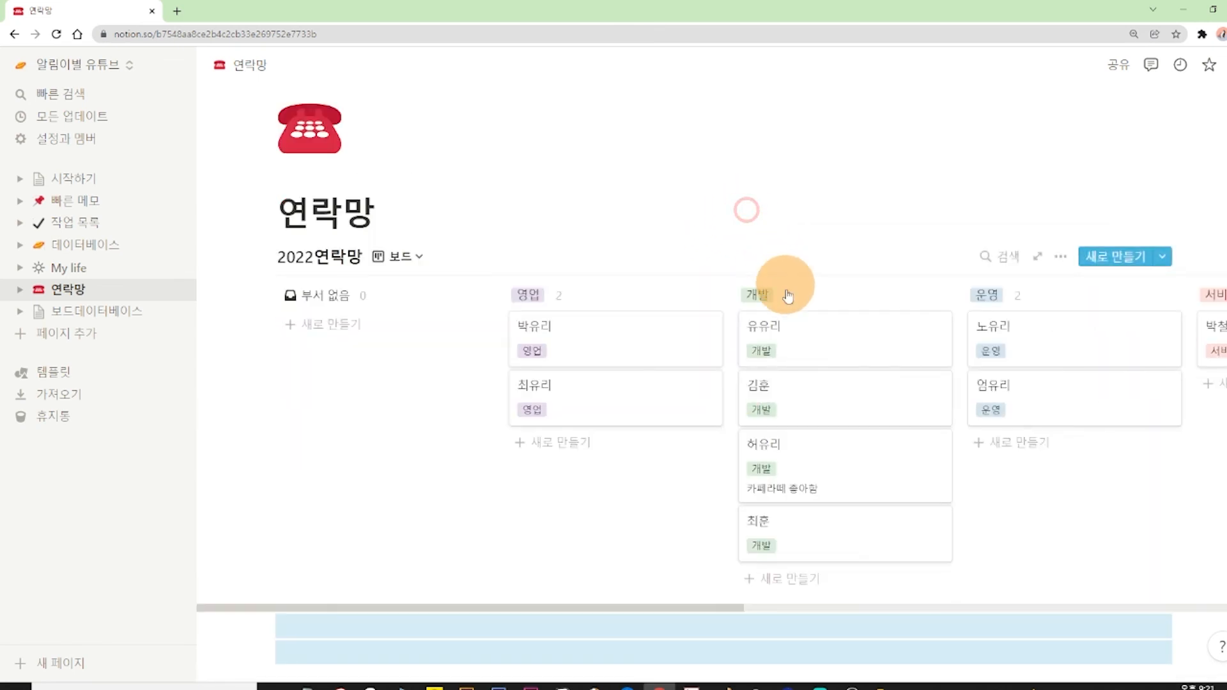
{"action": "left_click_drag", "start_coordinate": [697, 610], "coordinate": [862, 569]}
{"action": "left_click", "coordinate": [1043, 188]}
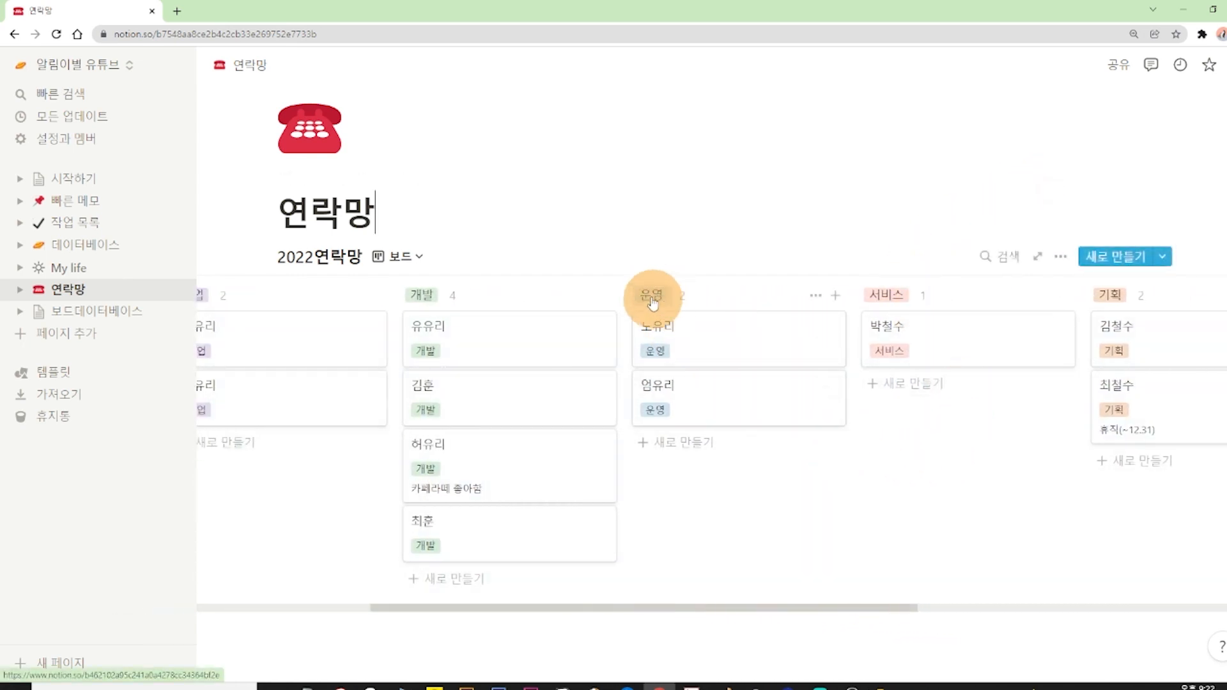
Show the 직급 property on the board cards and hide 부서.
{"action": "left_click", "coordinate": [1062, 258]}
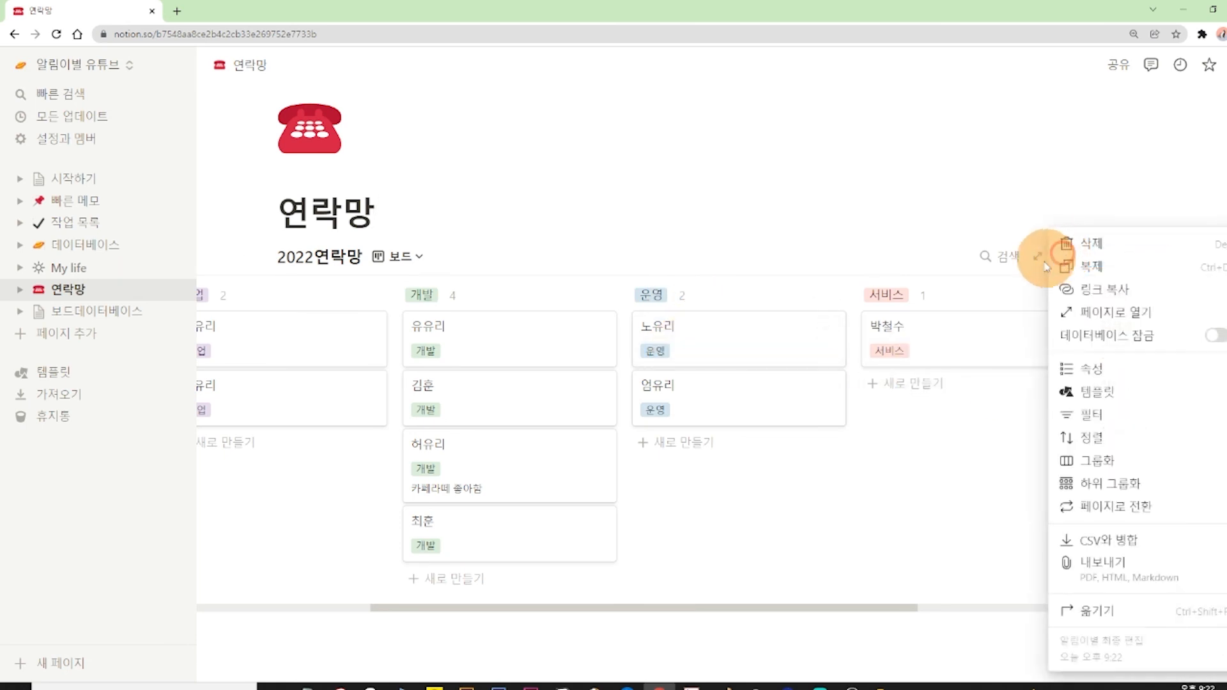
{"action": "left_click", "coordinate": [1076, 369]}
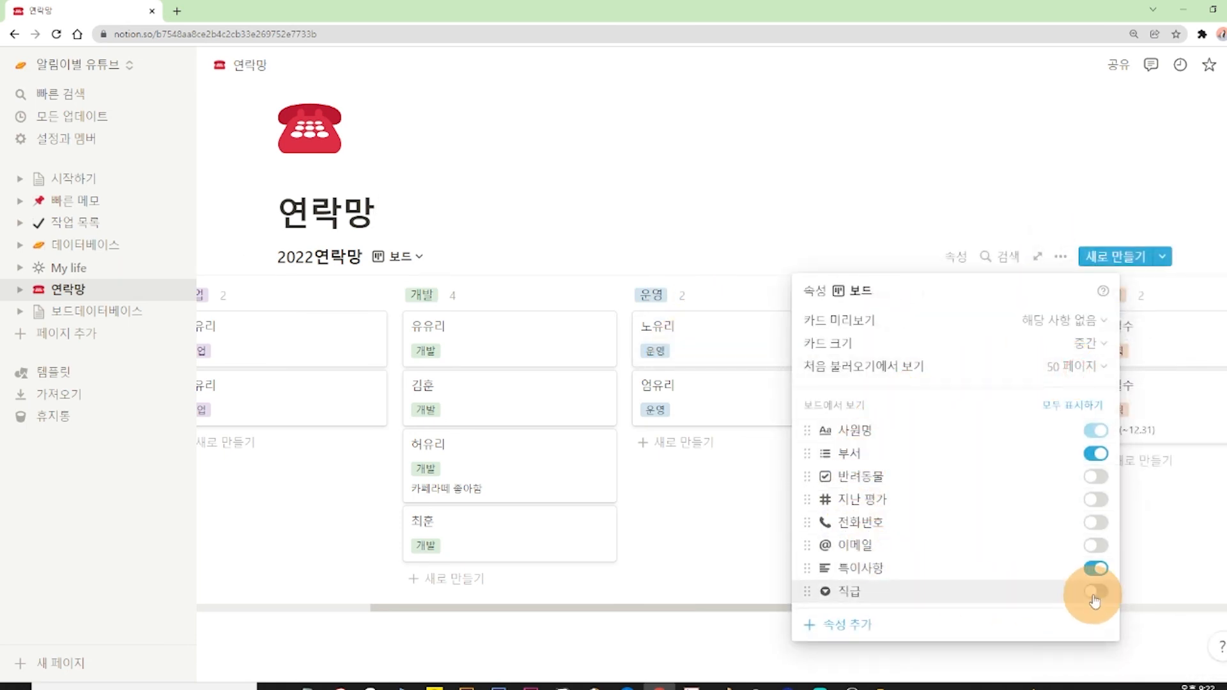
{"action": "left_click", "coordinate": [1095, 593]}
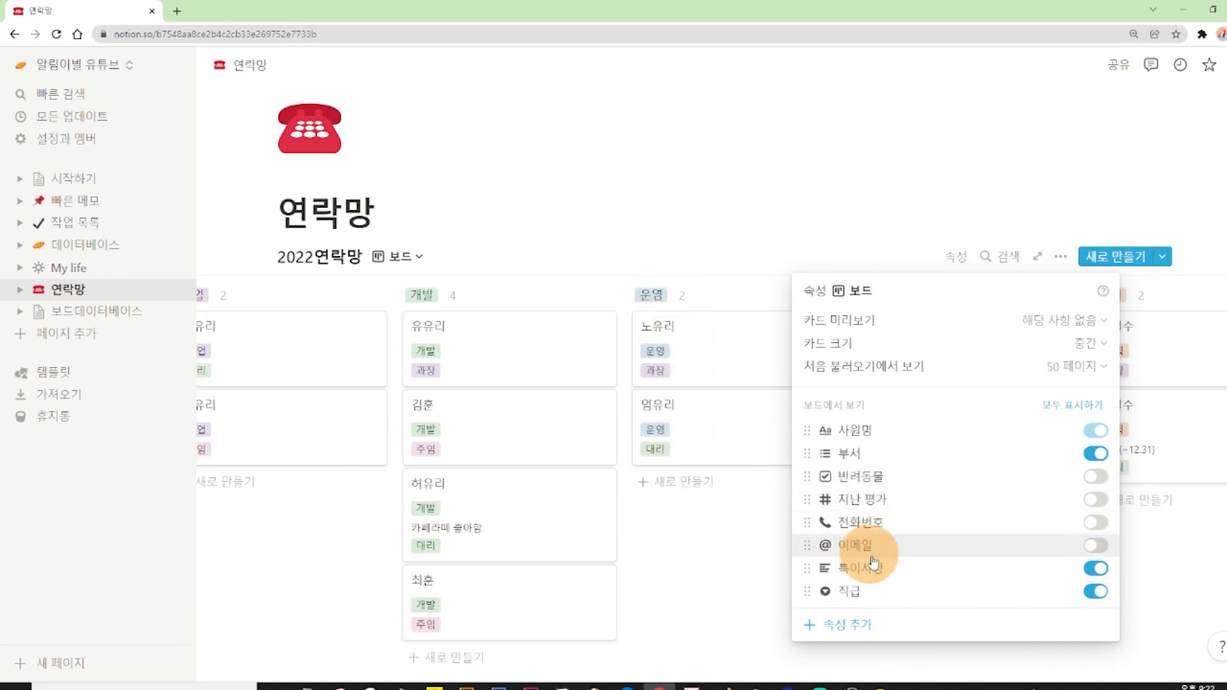
{"action": "left_click", "coordinate": [1095, 453]}
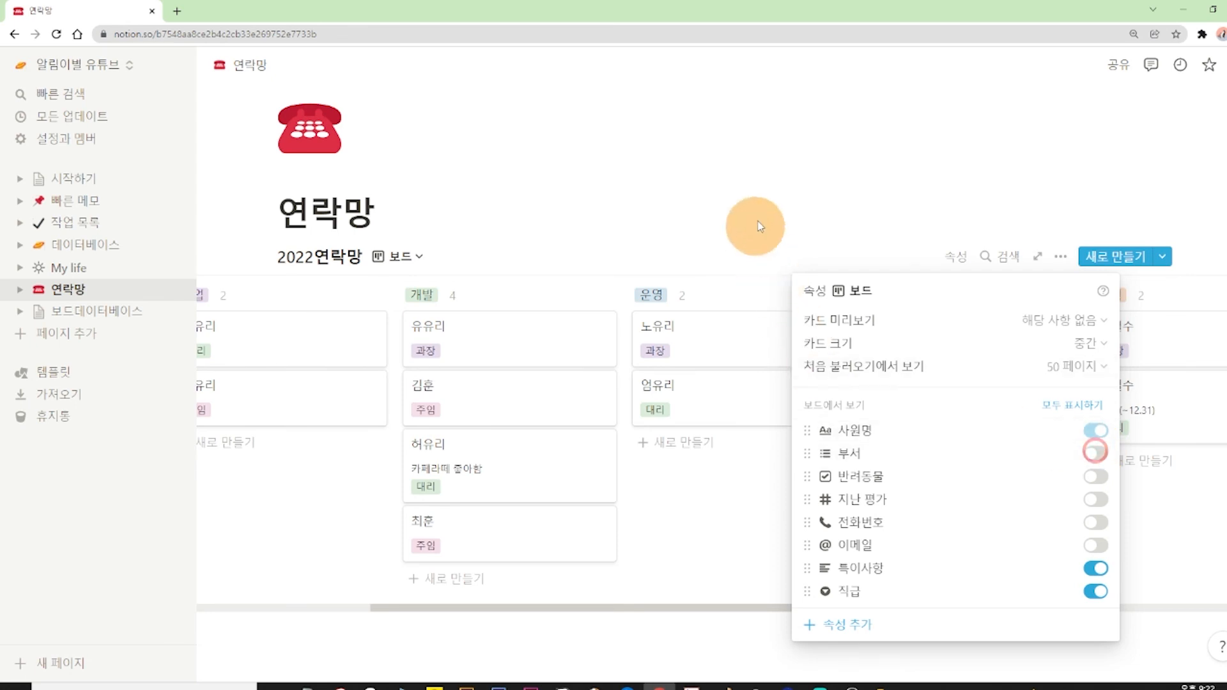
{"action": "left_click", "coordinate": [822, 170]}
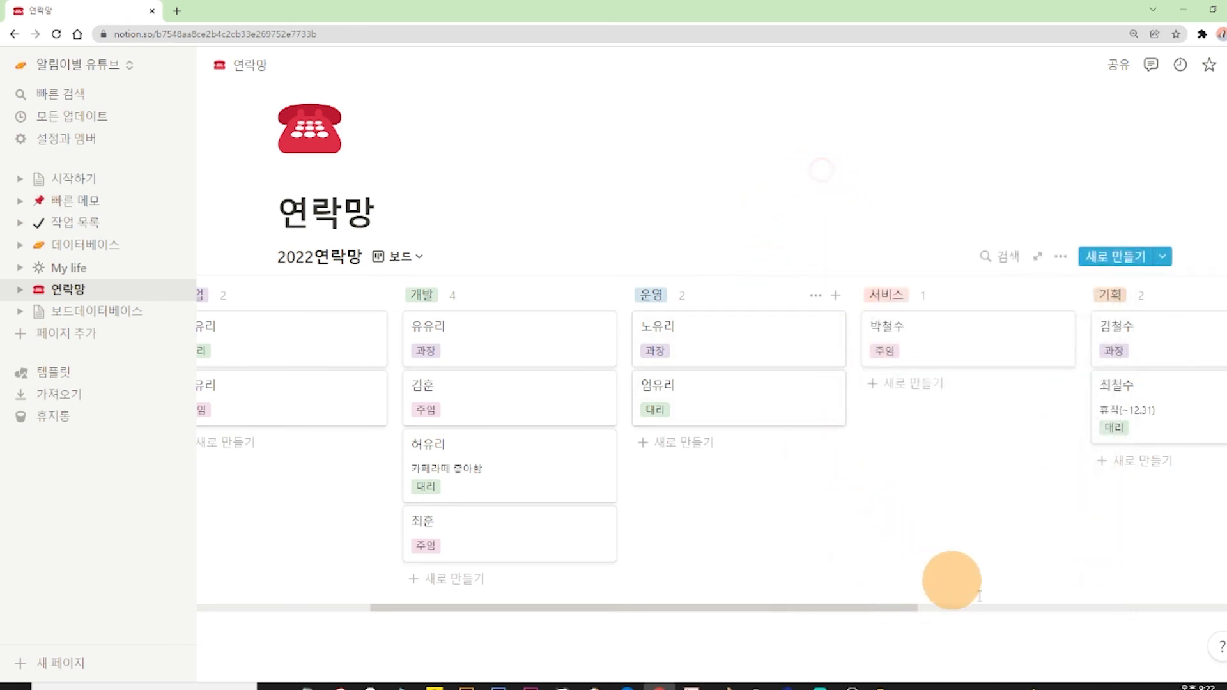
Switch 2022연락망 back to the 표 view and remove its 보드 view.
{"action": "scroll", "coordinate": [537, 310], "scroll_direction": "left", "scroll_amount": 3}
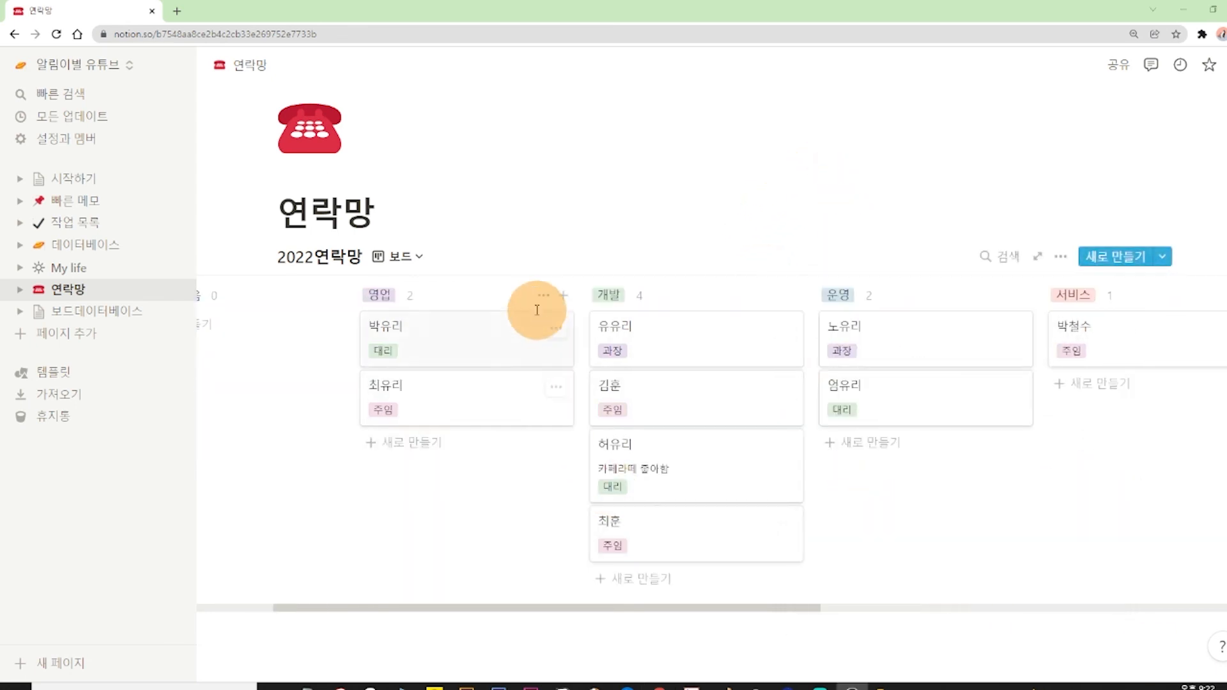
{"action": "left_click", "coordinate": [404, 257]}
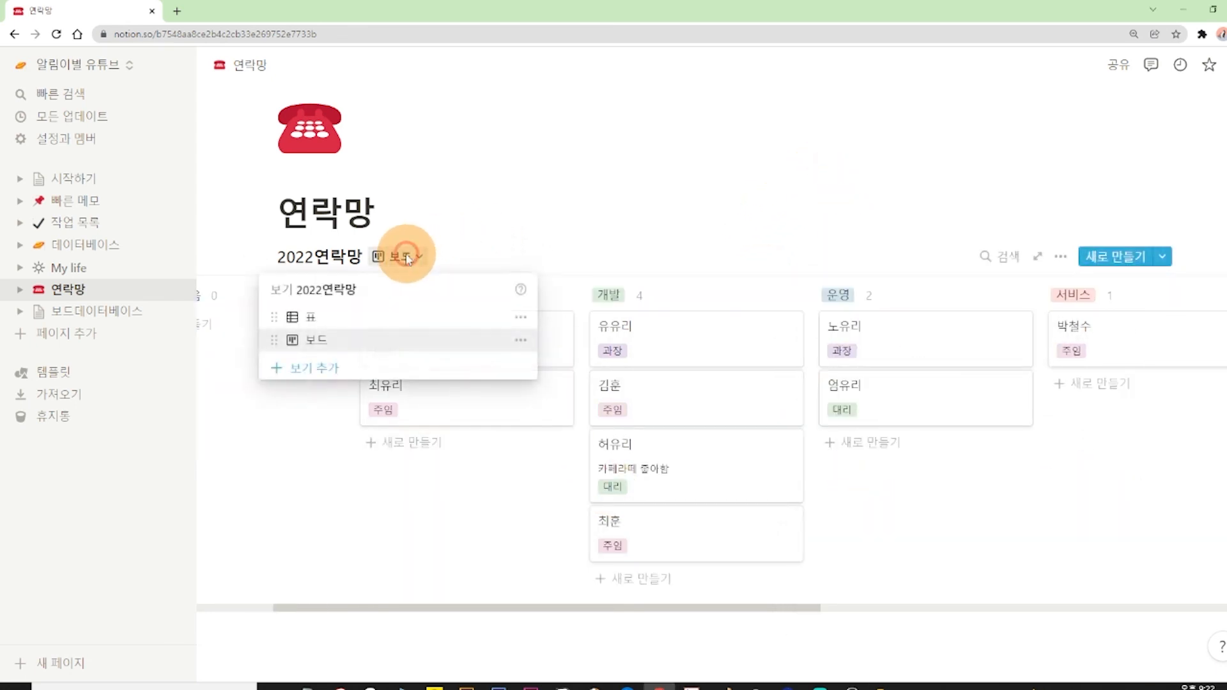
{"action": "left_click", "coordinate": [343, 320]}
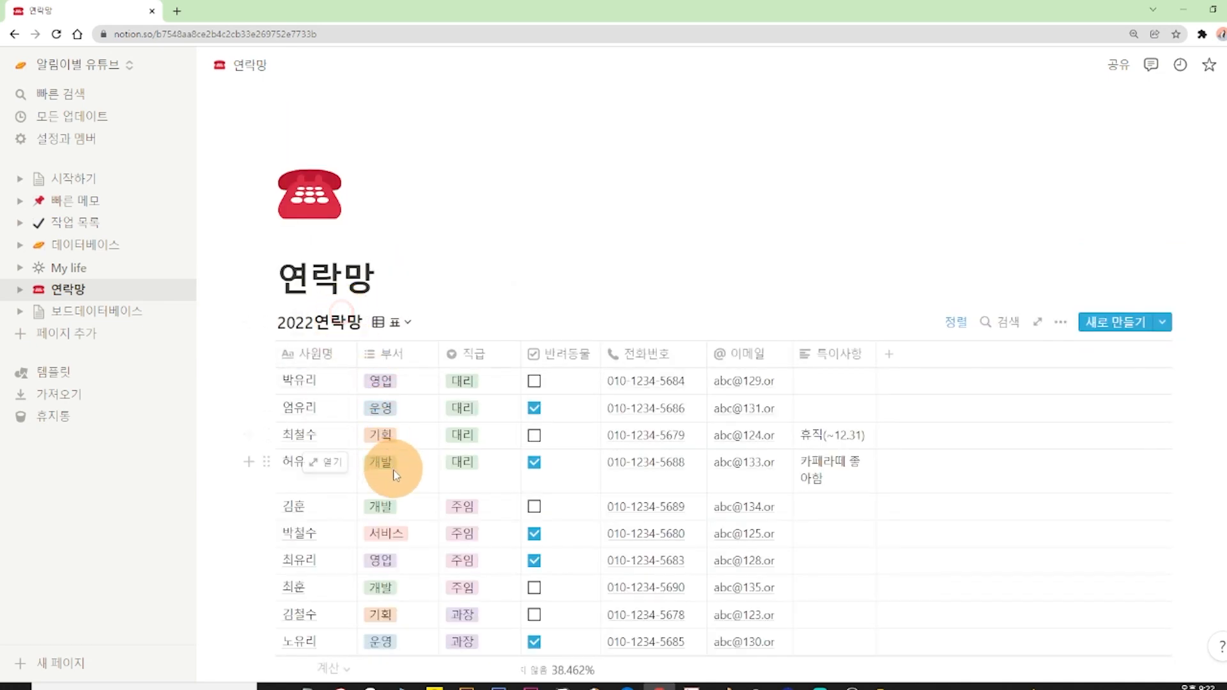
{"action": "left_click", "coordinate": [403, 318]}
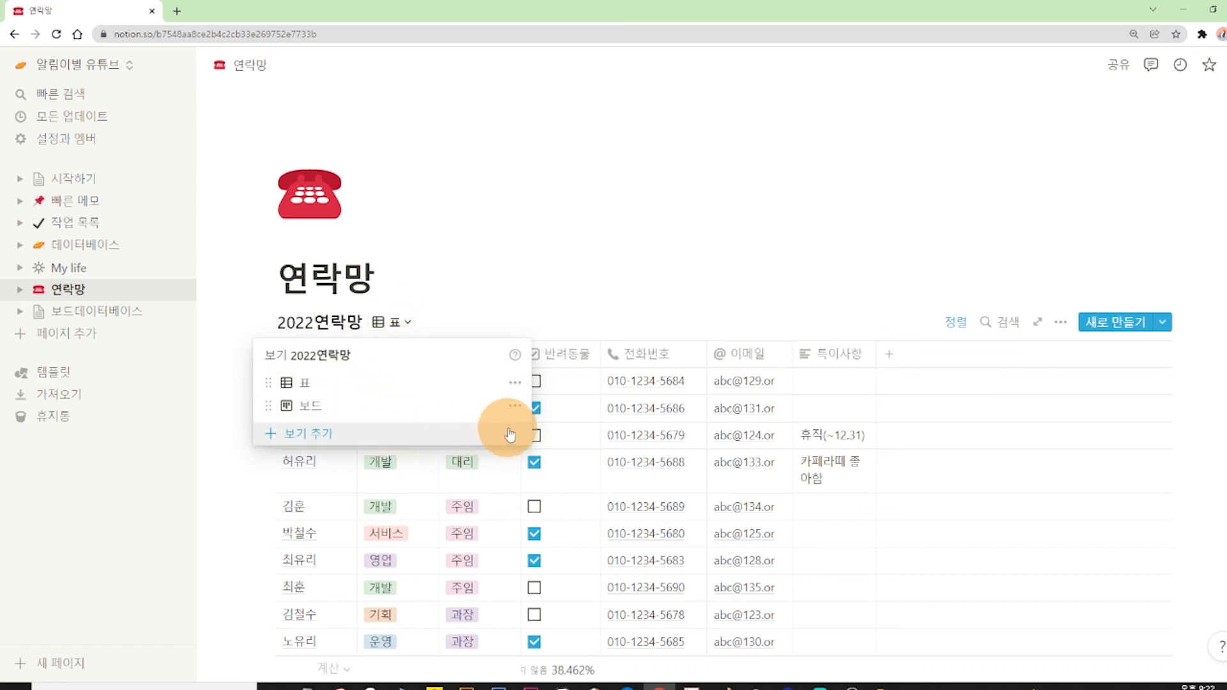
{"action": "left_click", "coordinate": [515, 408]}
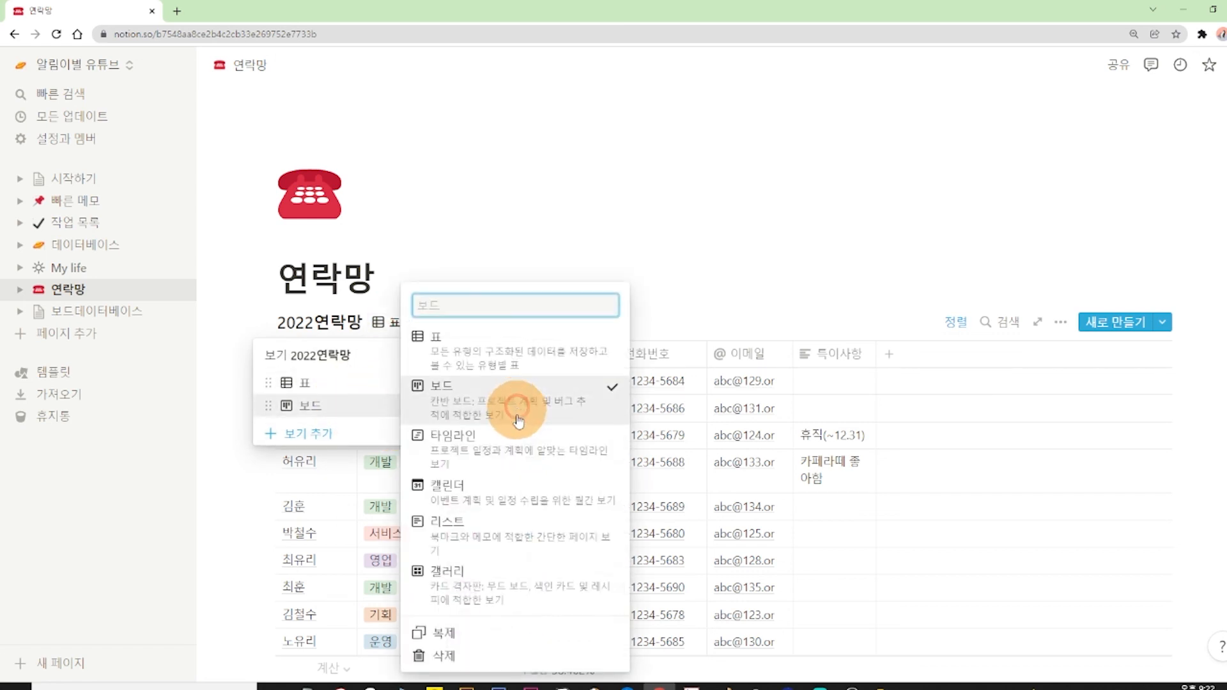
{"action": "left_click", "coordinate": [444, 658]}
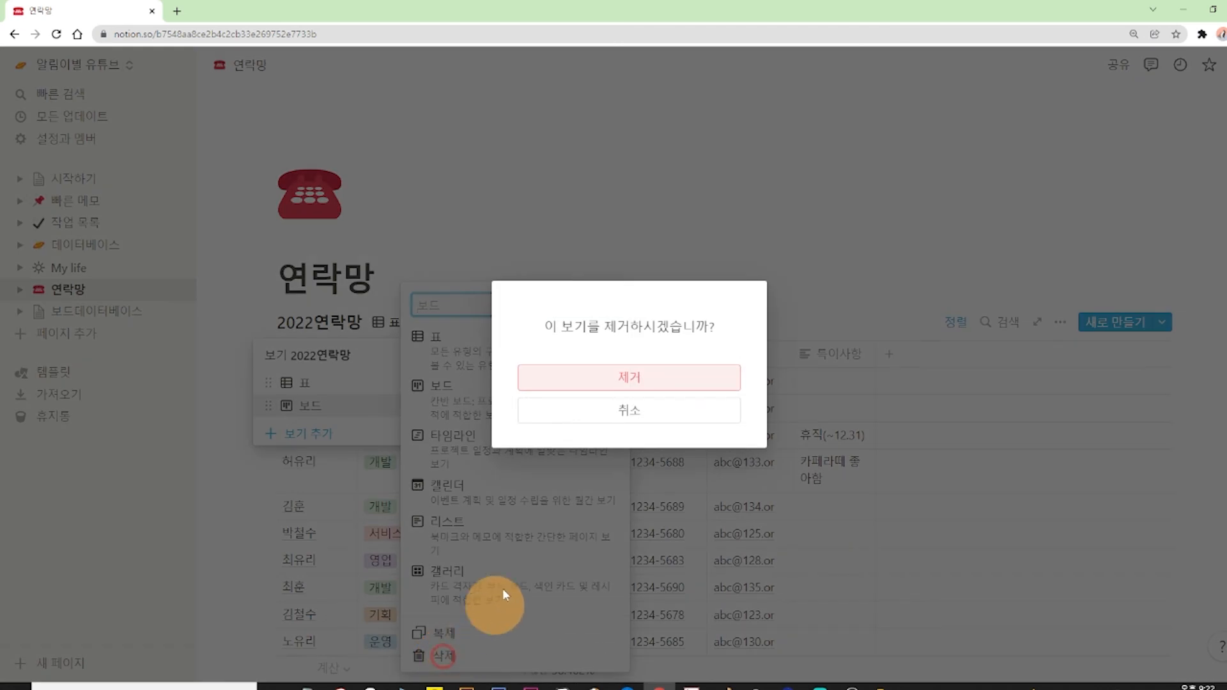
{"action": "left_click", "coordinate": [571, 378]}
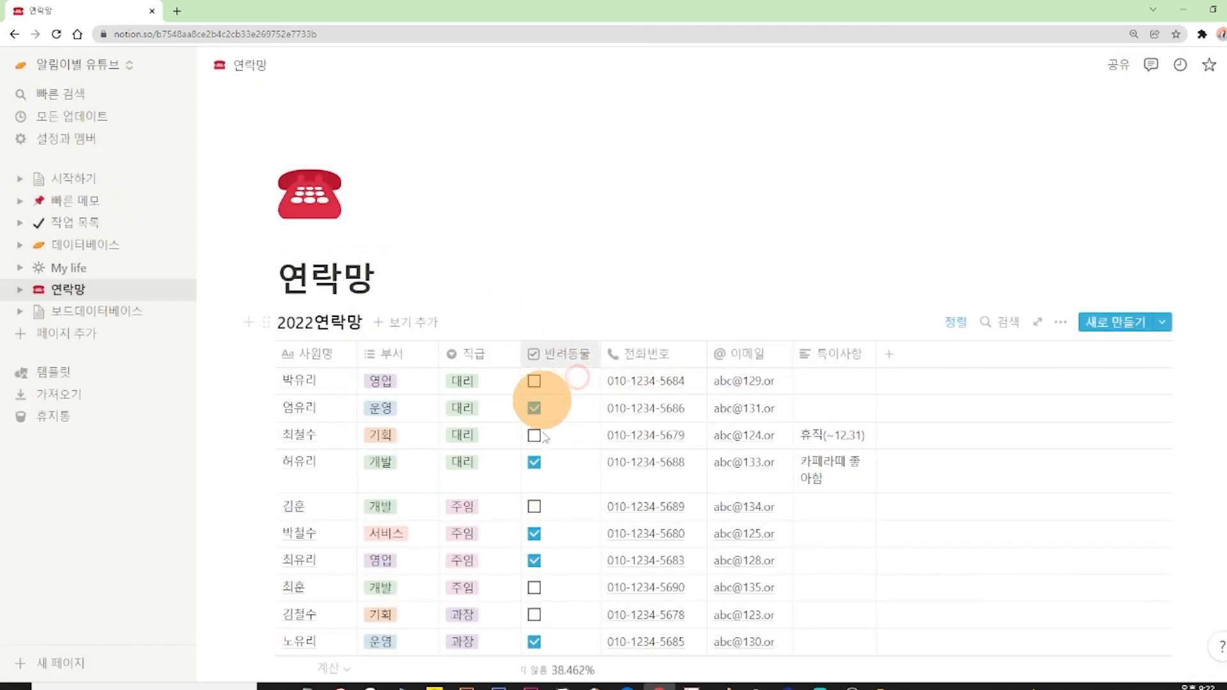
Start adding a new view to 2022연락망 with 보드 as its type.
{"action": "scroll", "coordinate": [545, 473], "scroll_direction": "down", "scroll_amount": 3}
{"action": "scroll", "coordinate": [499, 362], "scroll_direction": "up", "scroll_amount": 2}
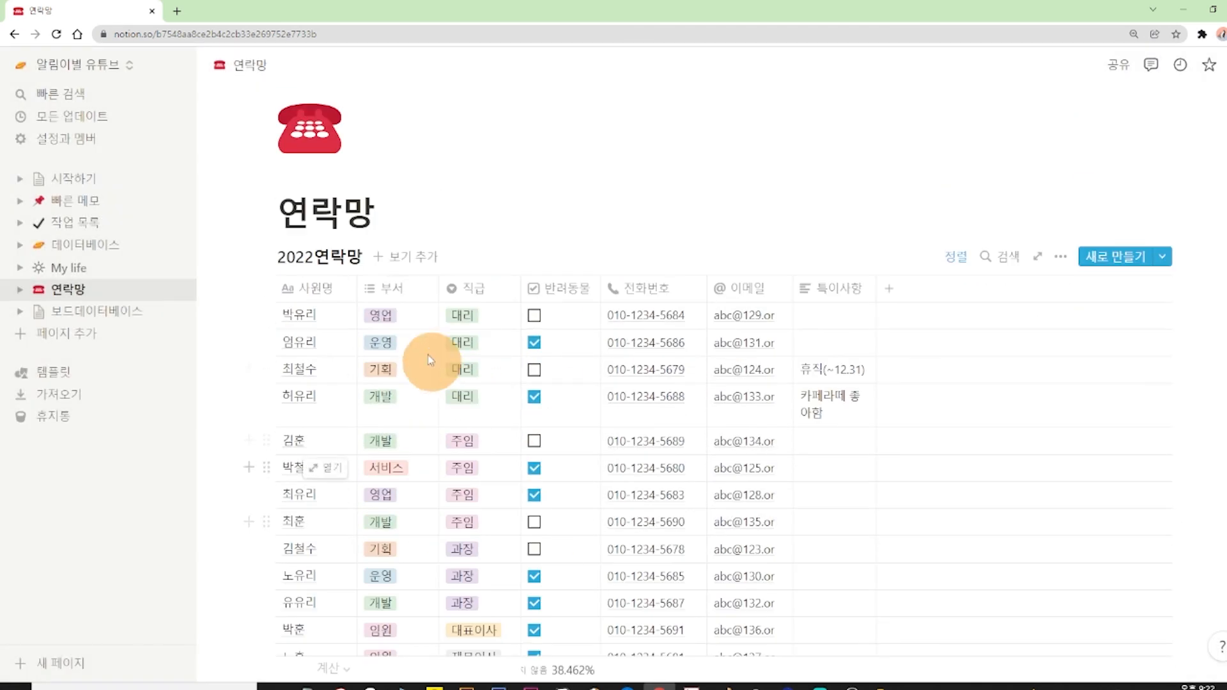
{"action": "left_click", "coordinate": [419, 259]}
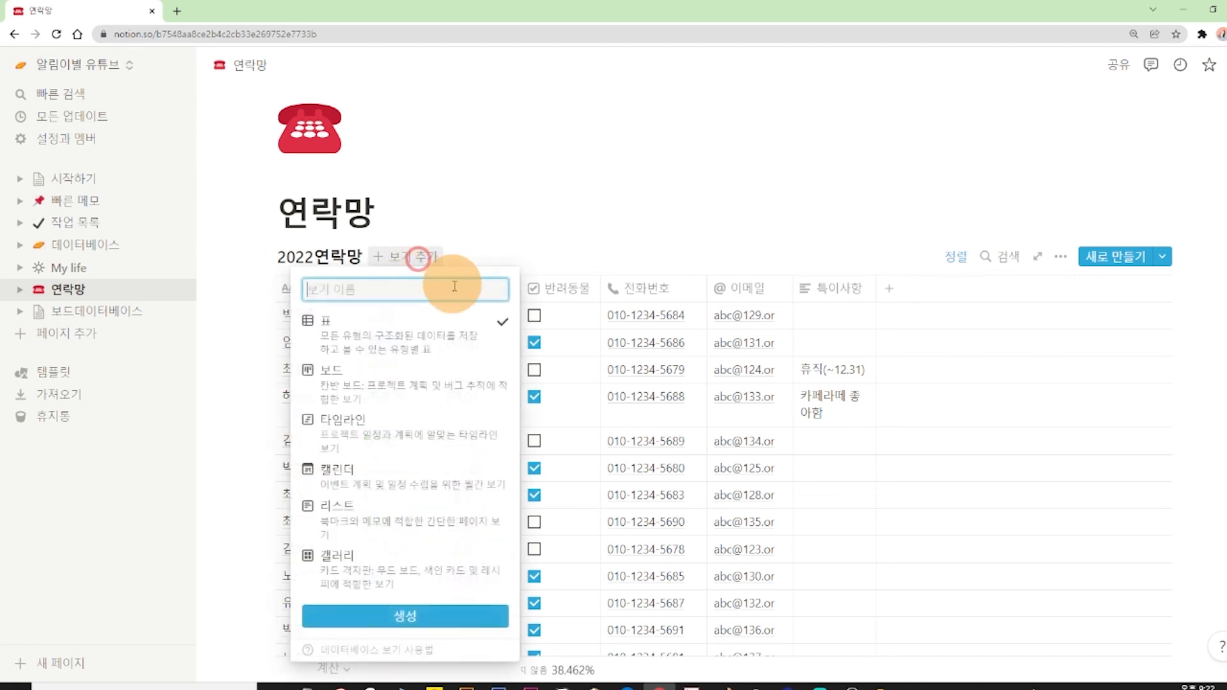
{"action": "left_click", "coordinate": [455, 384]}
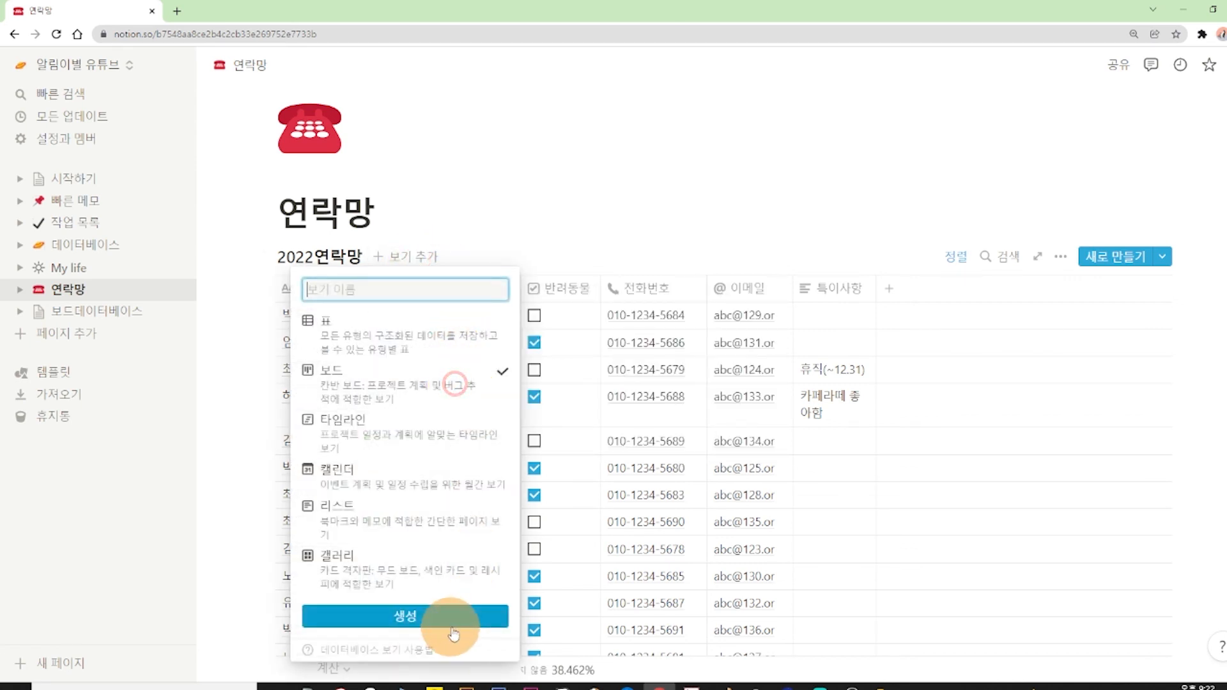